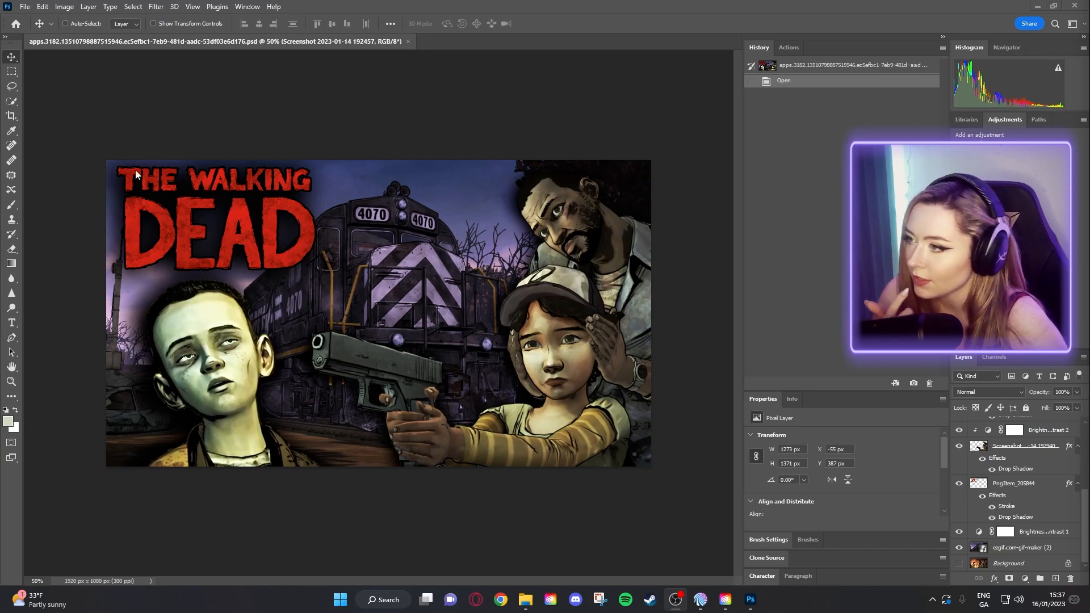
- Create a new 1920 × 1080 px, 300 ppi document from the recent preset
click(24, 7)
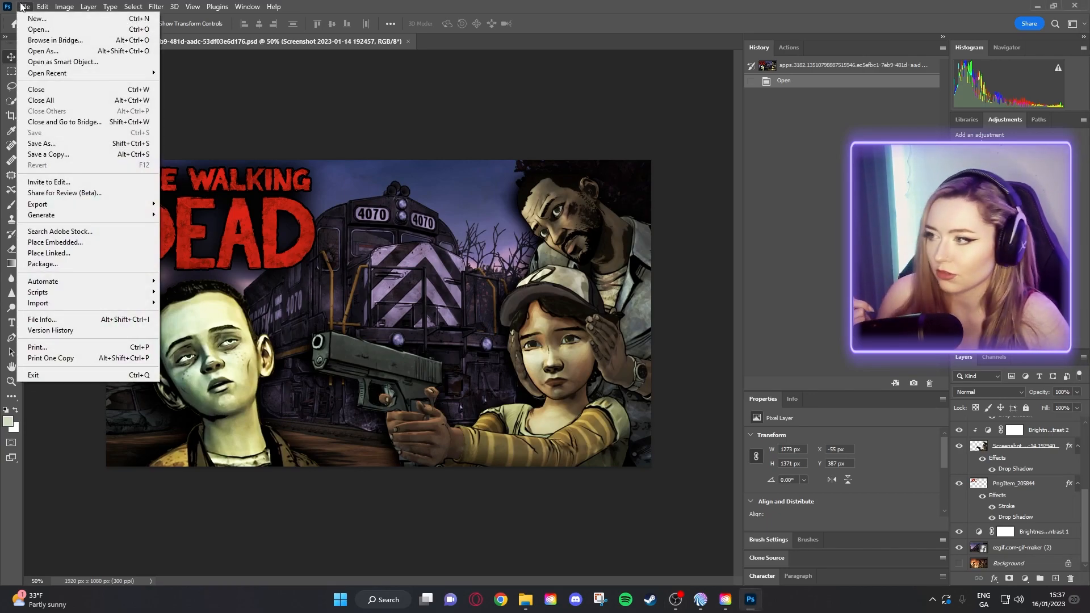
click(37, 18)
drag(544, 97, 241, 85)
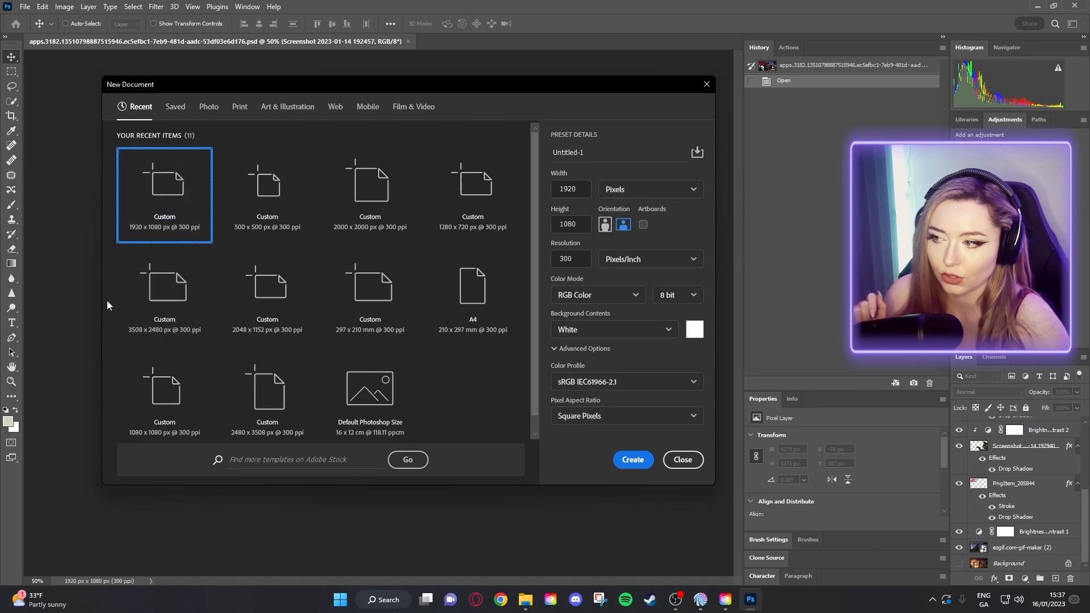
drag(254, 87, 264, 89)
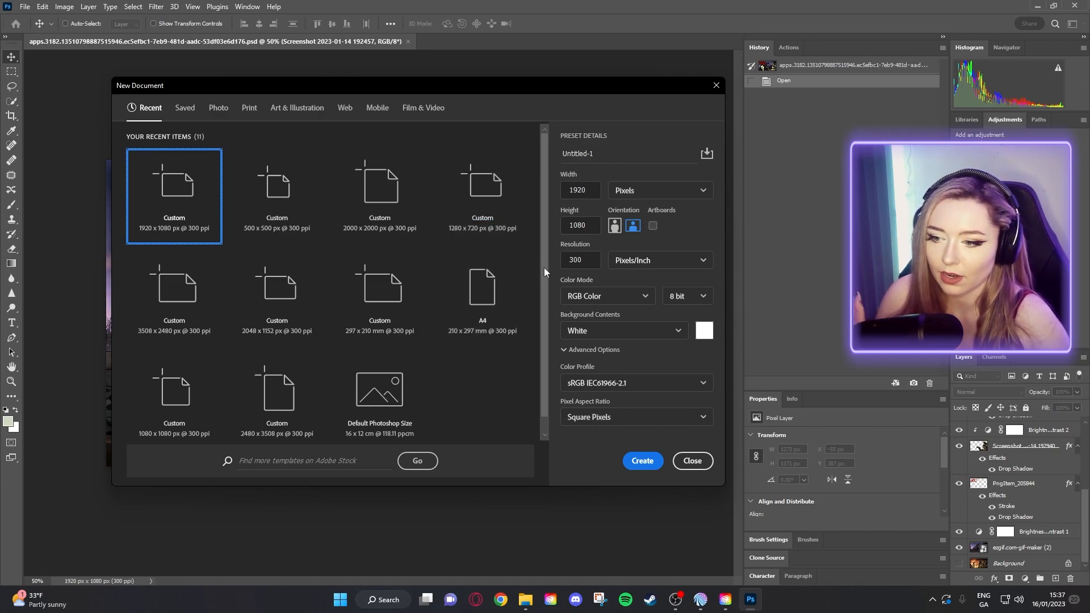
scroll(543, 274, down, 1)
scroll(546, 279, up, 1)
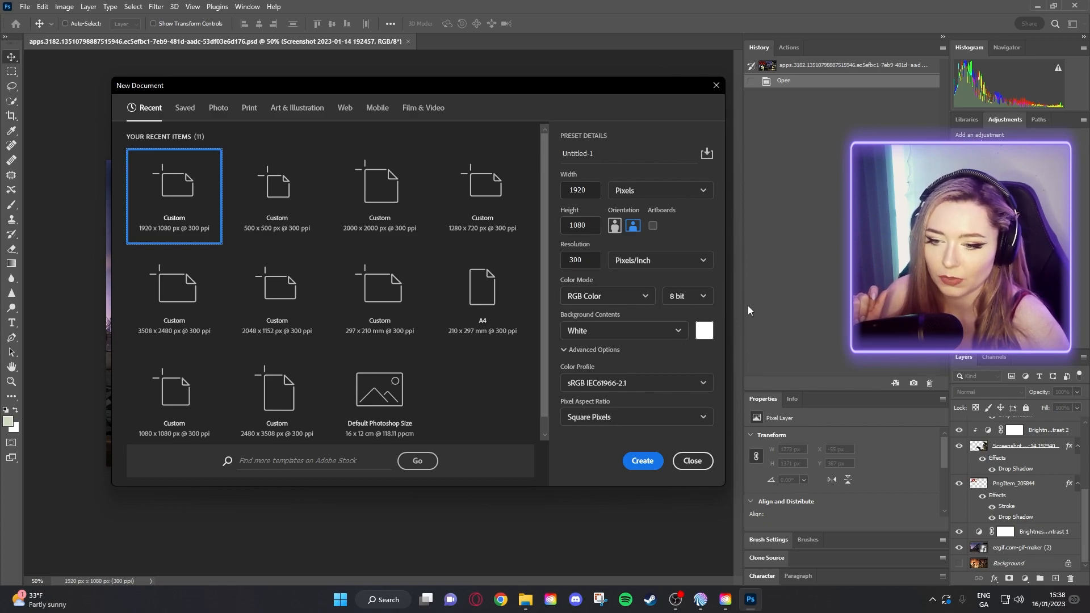
click(642, 460)
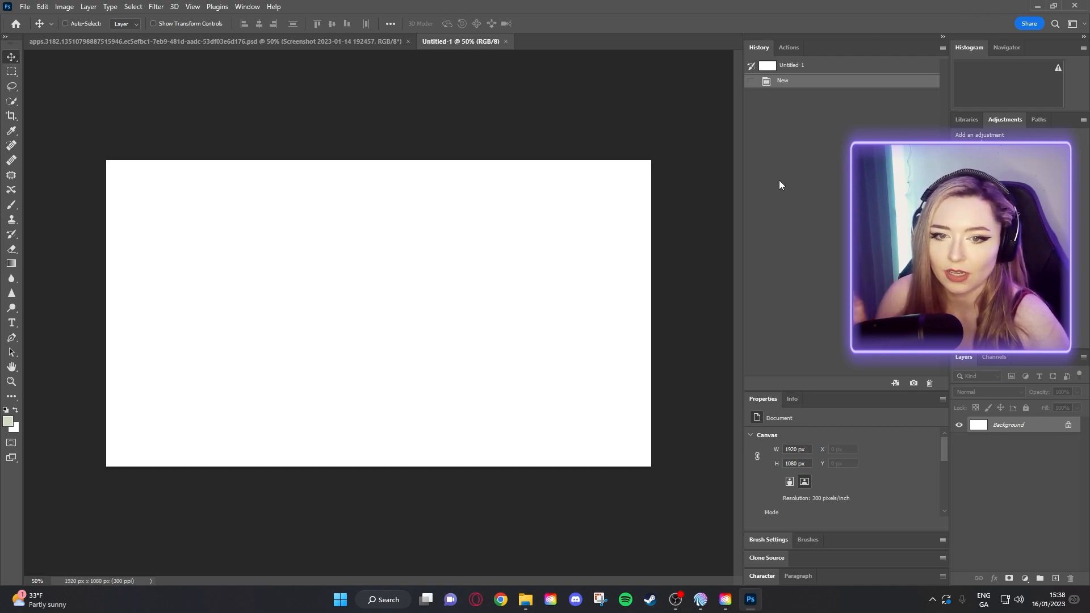
- Switch to Essentials, then the 3D workspace, and dismiss the discontinued 3D features notice
click(1081, 25)
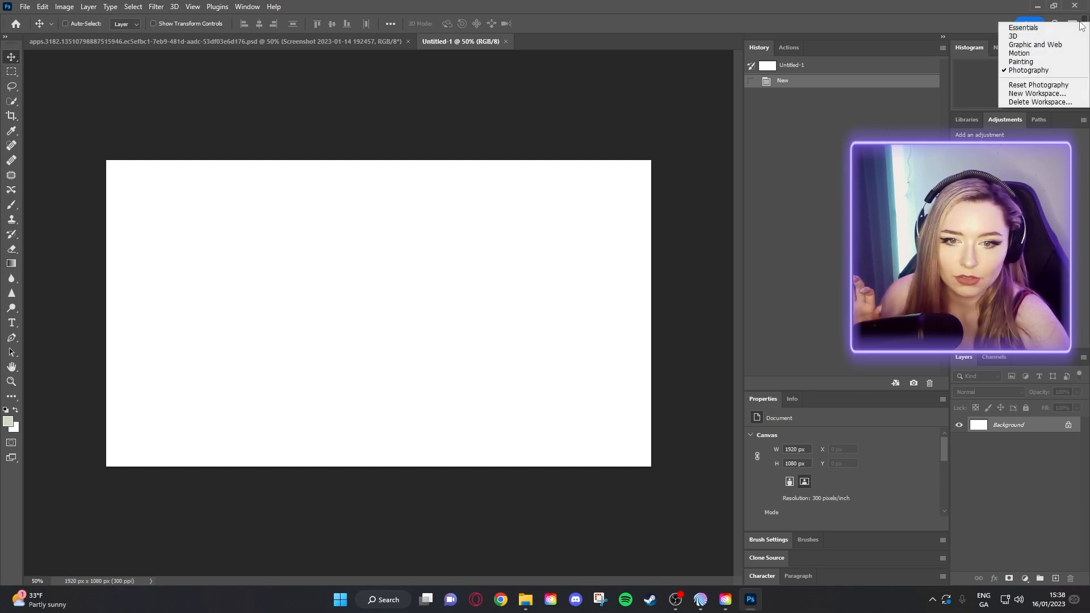
click(1037, 28)
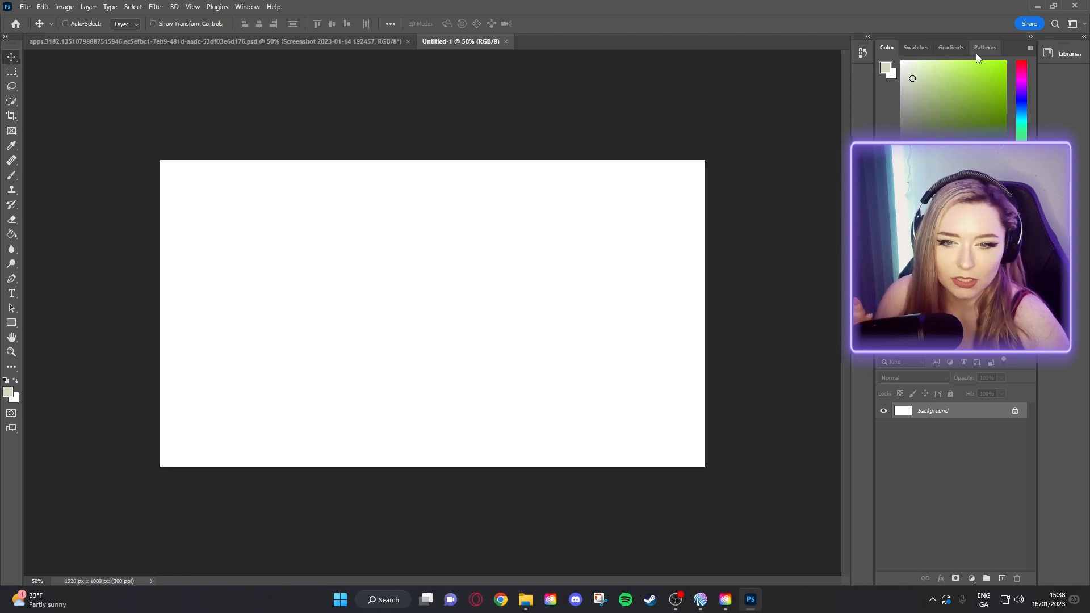
click(1076, 23)
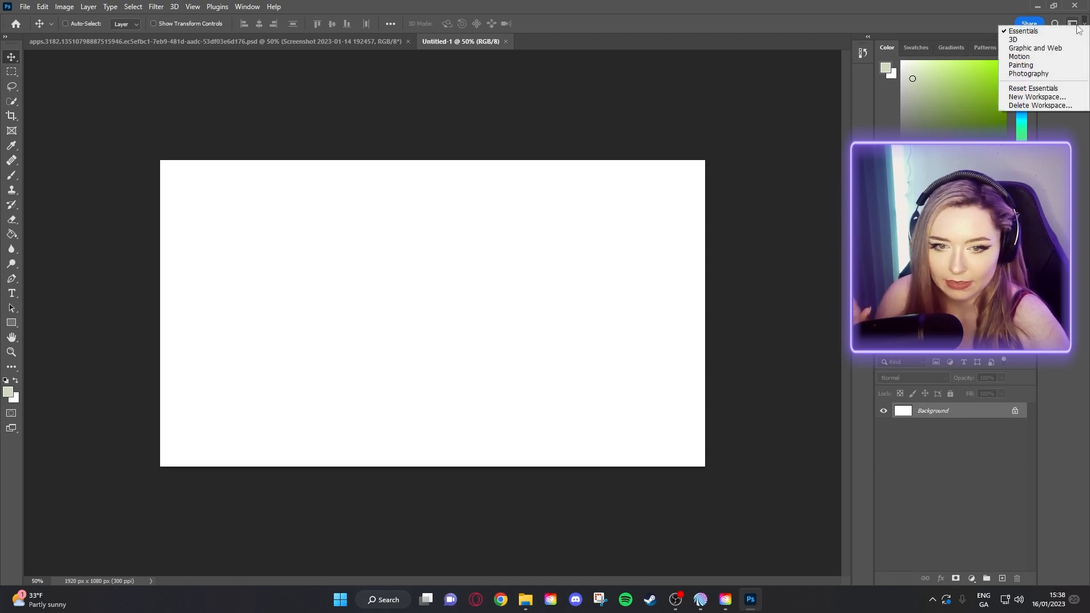
click(1034, 41)
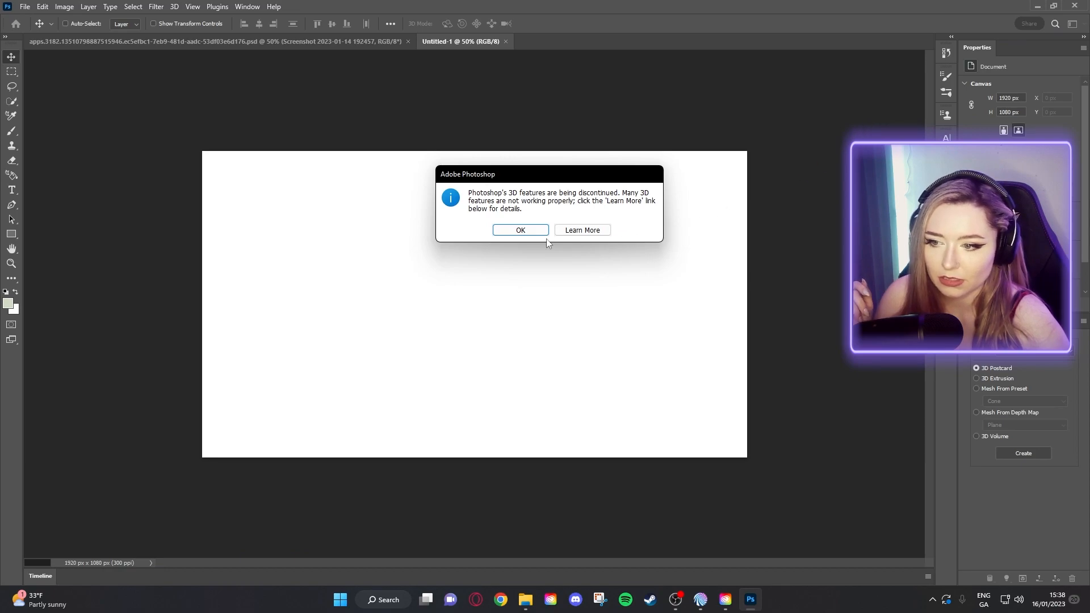
click(539, 231)
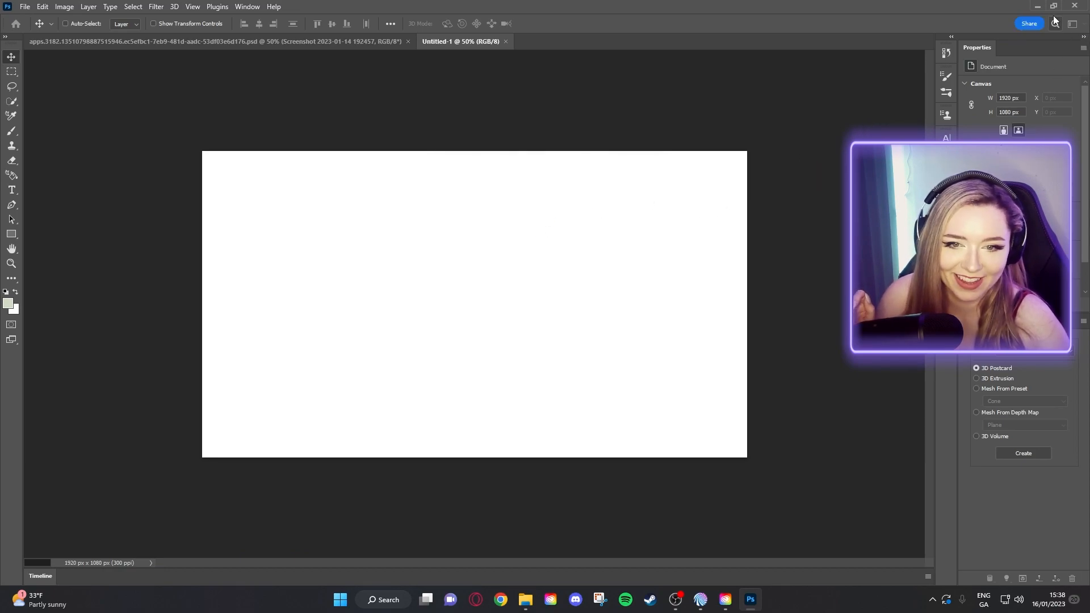
click(1084, 37)
click(1083, 38)
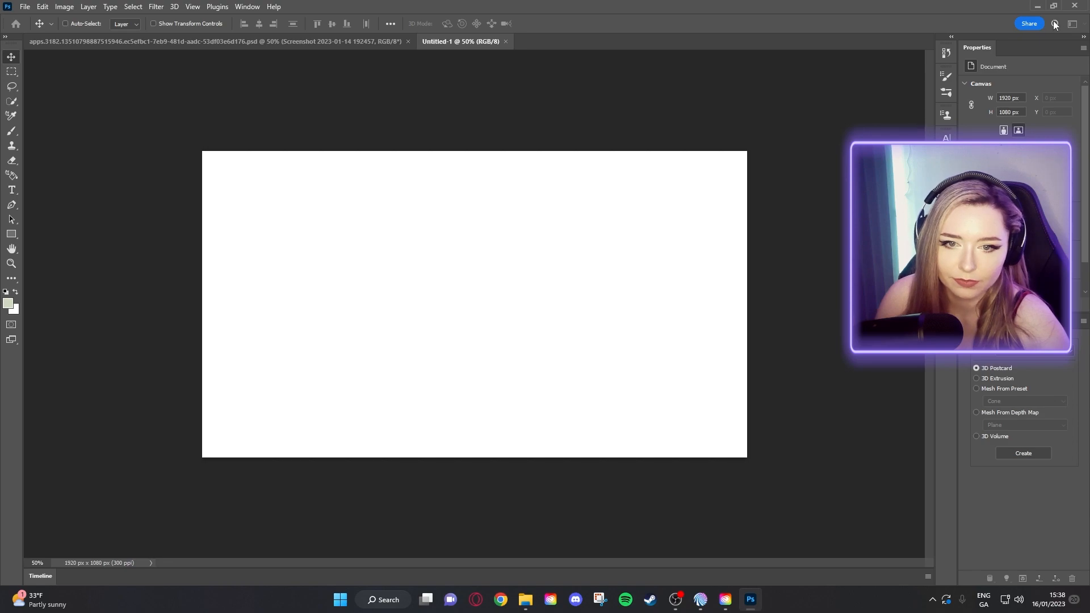
- Switch to the Photography workspace, then bring up options on the red logo preview in Google Images
click(249, 7)
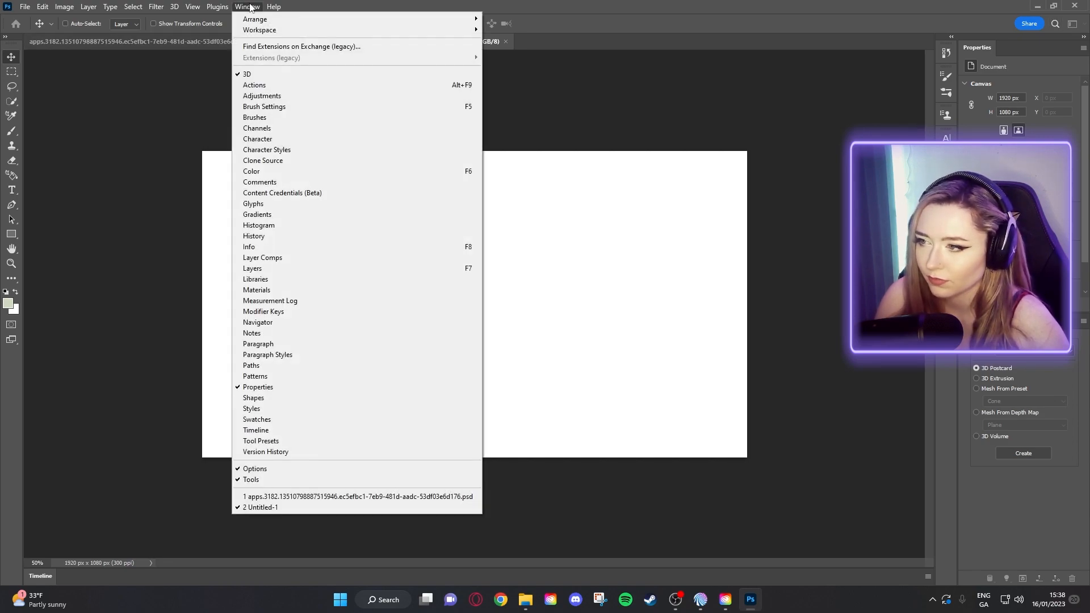
mouse_move(474, 29)
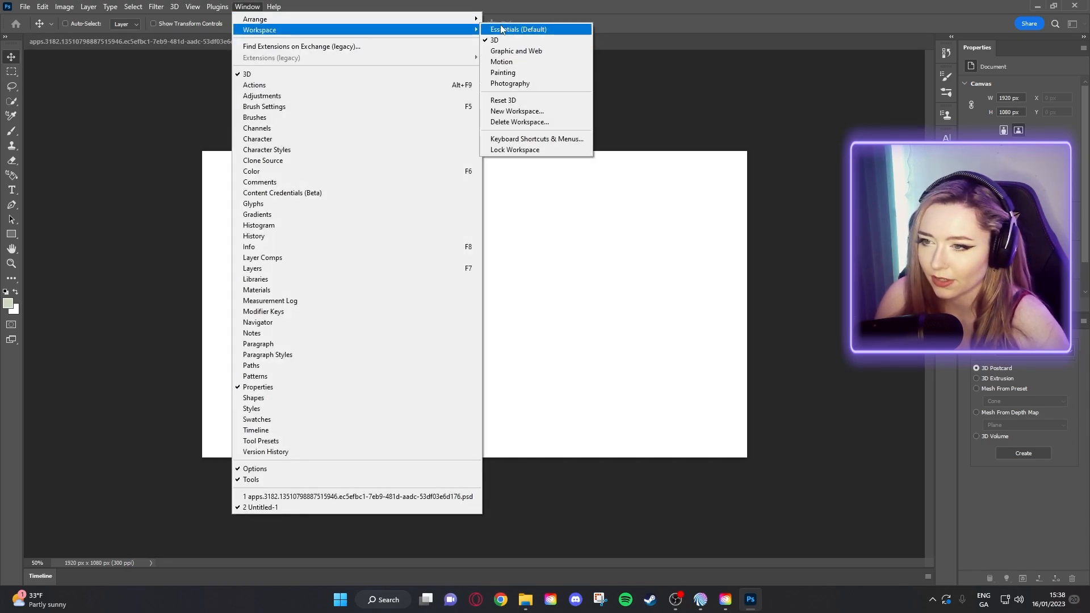
click(514, 83)
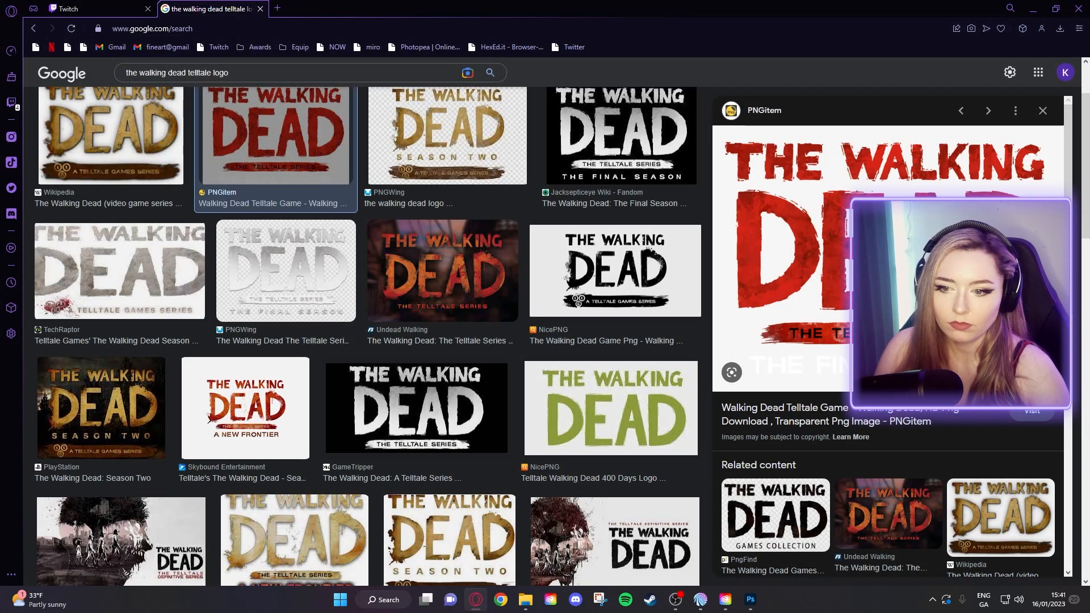
right_click(883, 255)
- Open the red Walking Dead Telltale logo's PNGitem page and start downloading the PNG
click(704, 390)
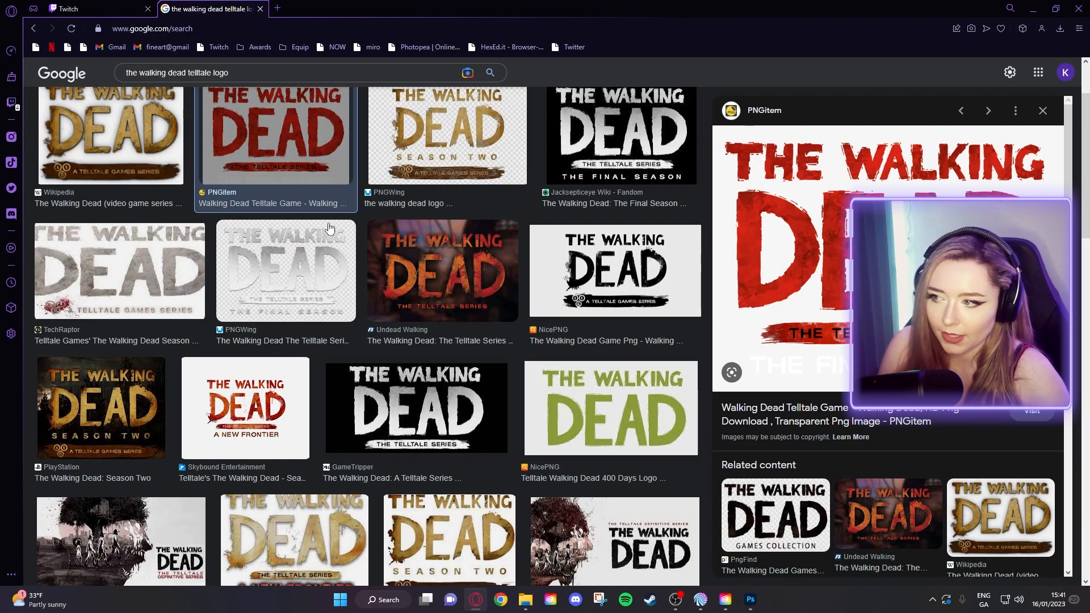
scroll(294, 91, up, 2)
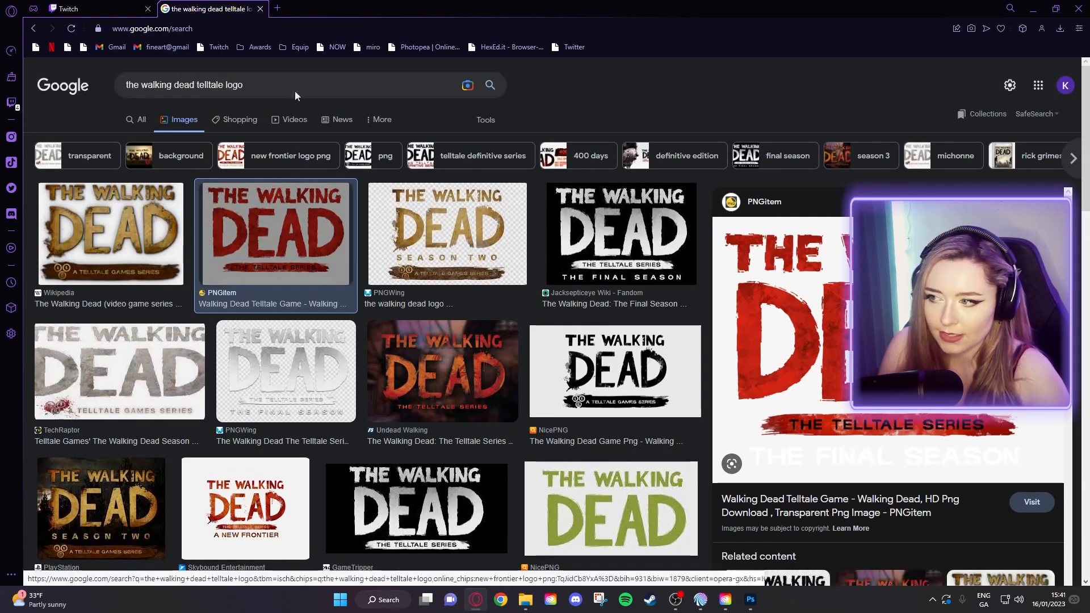
click(137, 253)
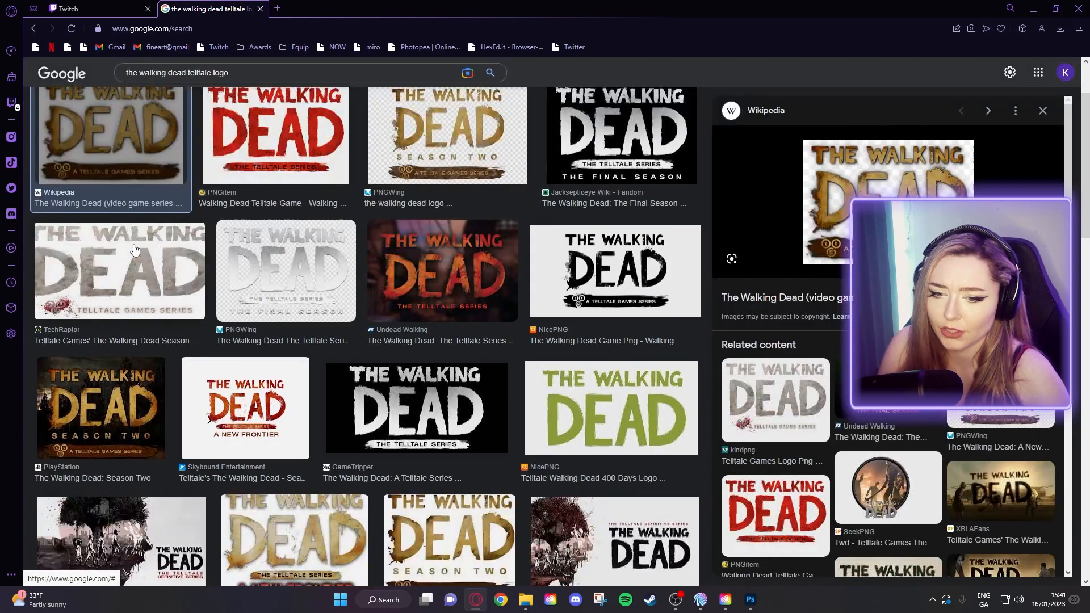
click(248, 165)
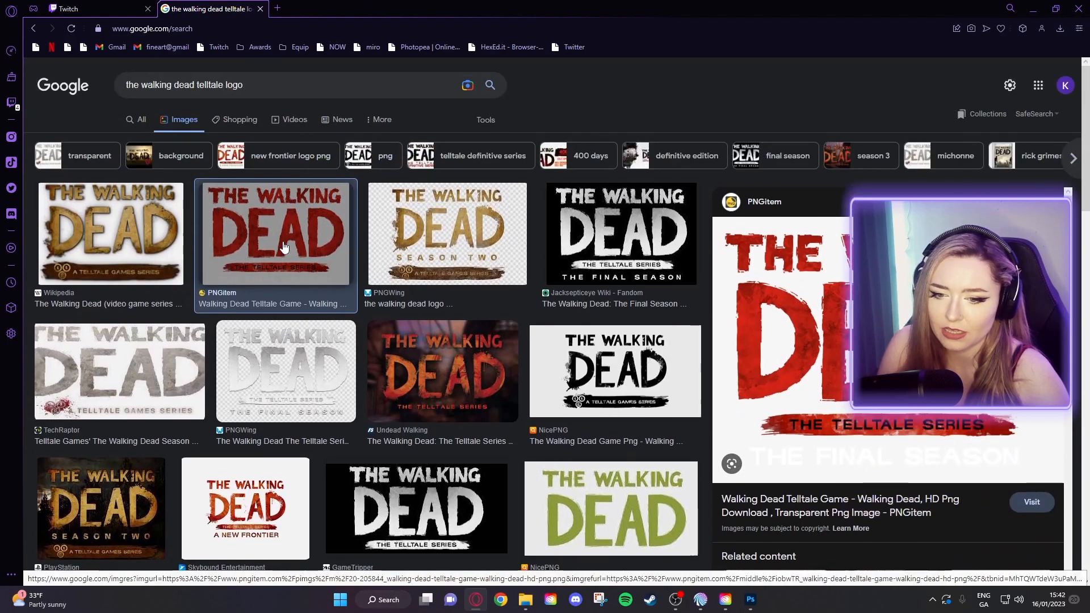
scroll(888, 386, down, 1)
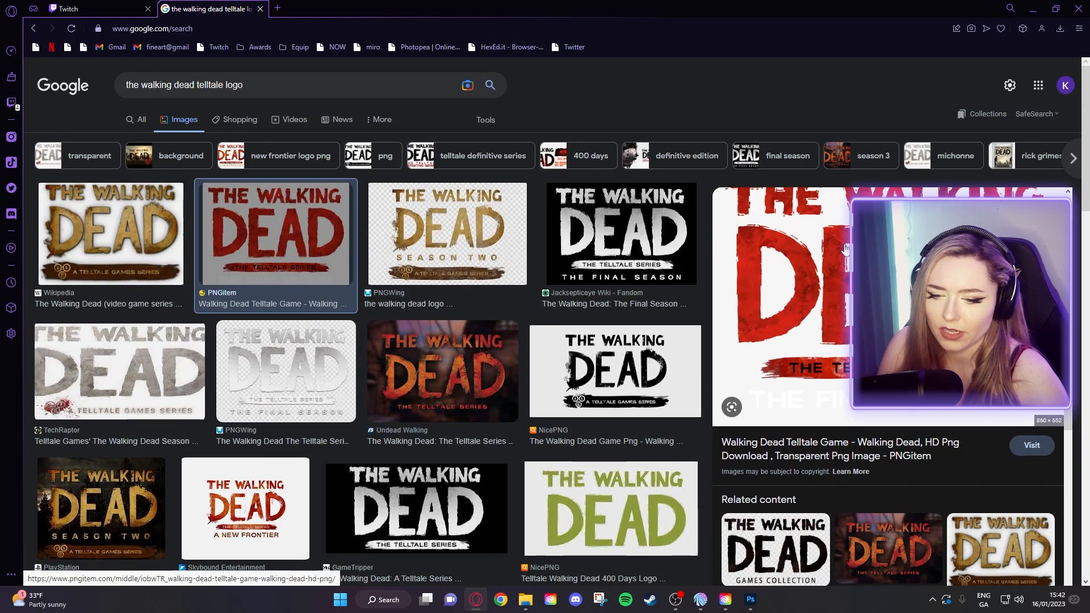
click(824, 457)
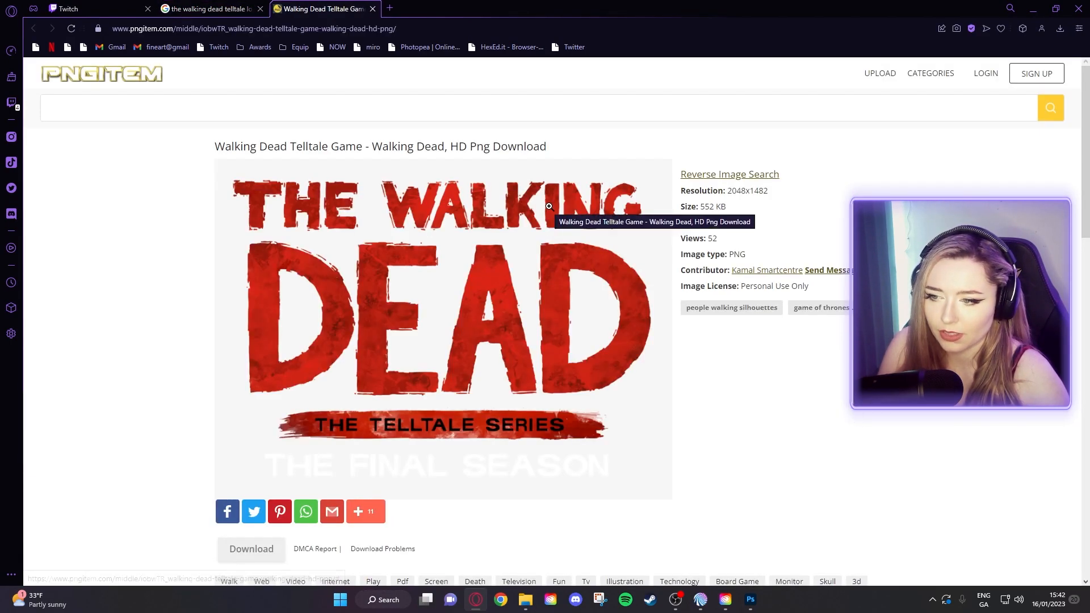
scroll(549, 206, down, 2)
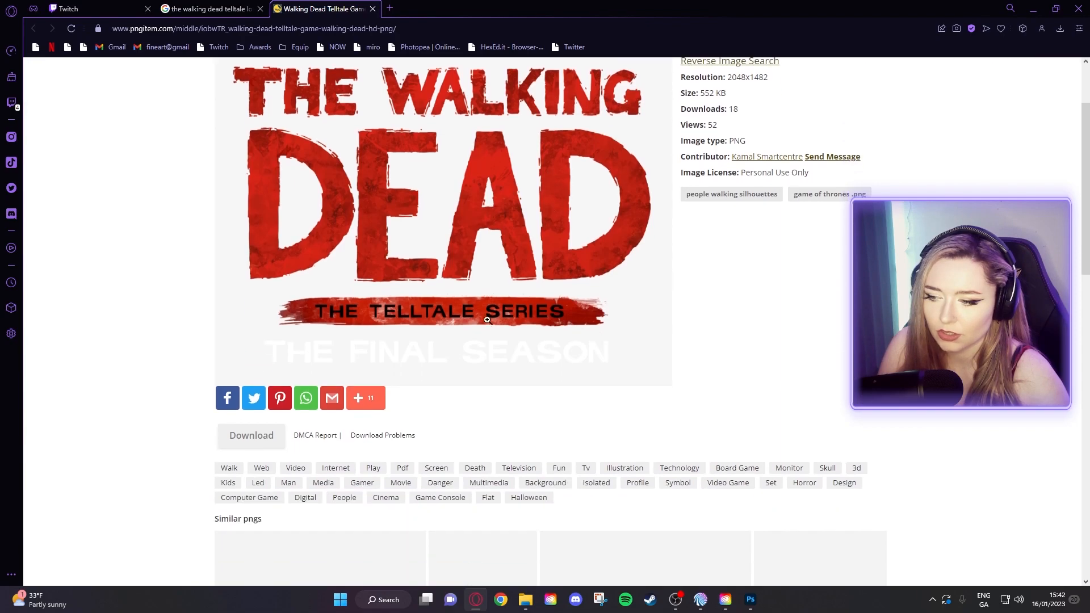
click(251, 434)
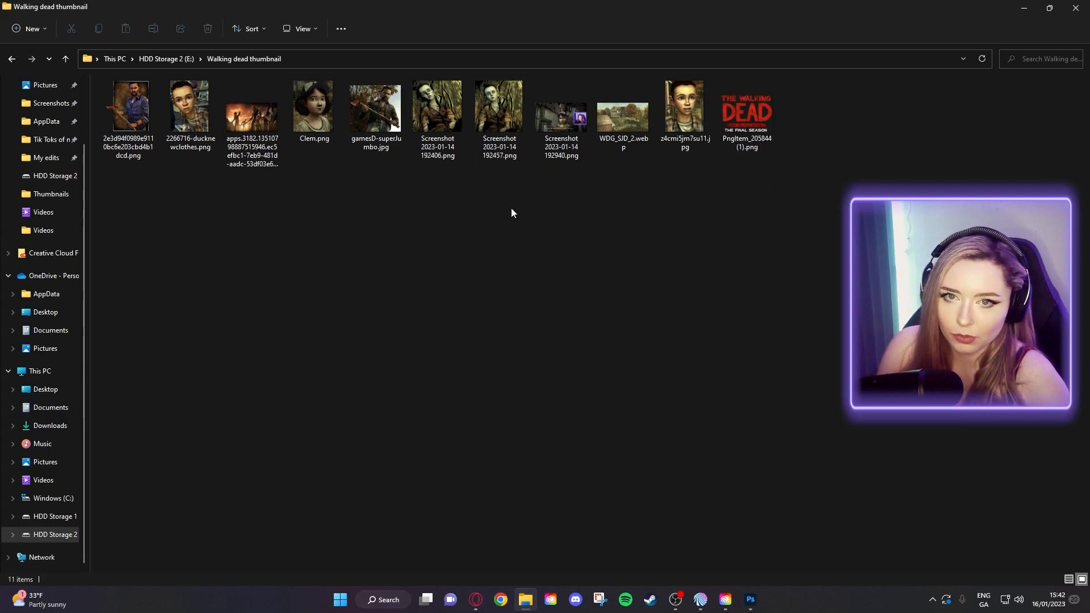
- Find PngItem_205844 (1).png in the Walking dead thumbnail folder and shrink Explorer over Photoshop
click(757, 115)
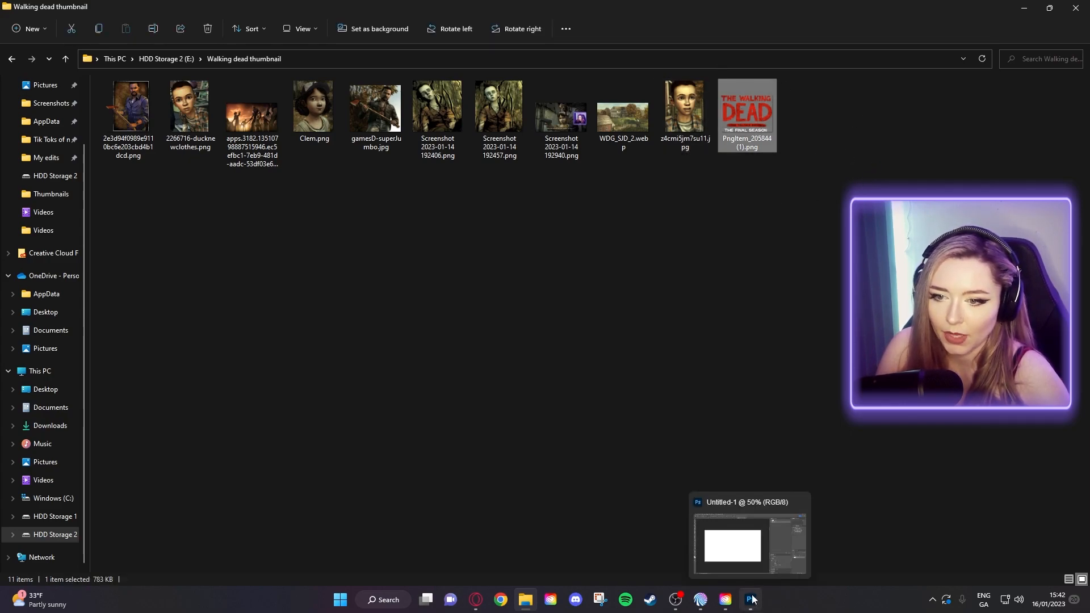
click(686, 425)
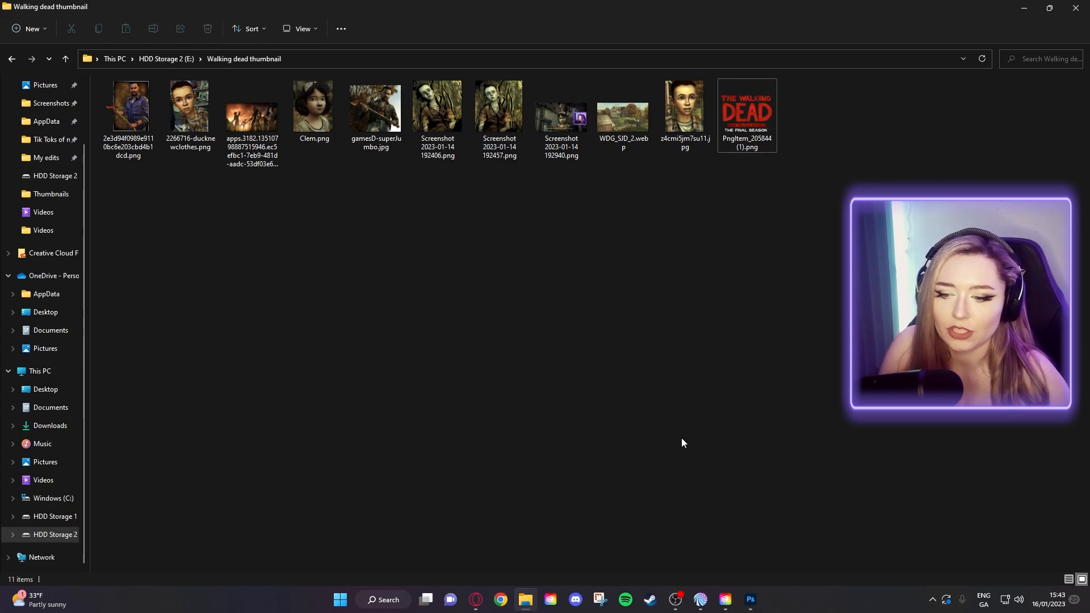
click(750, 600)
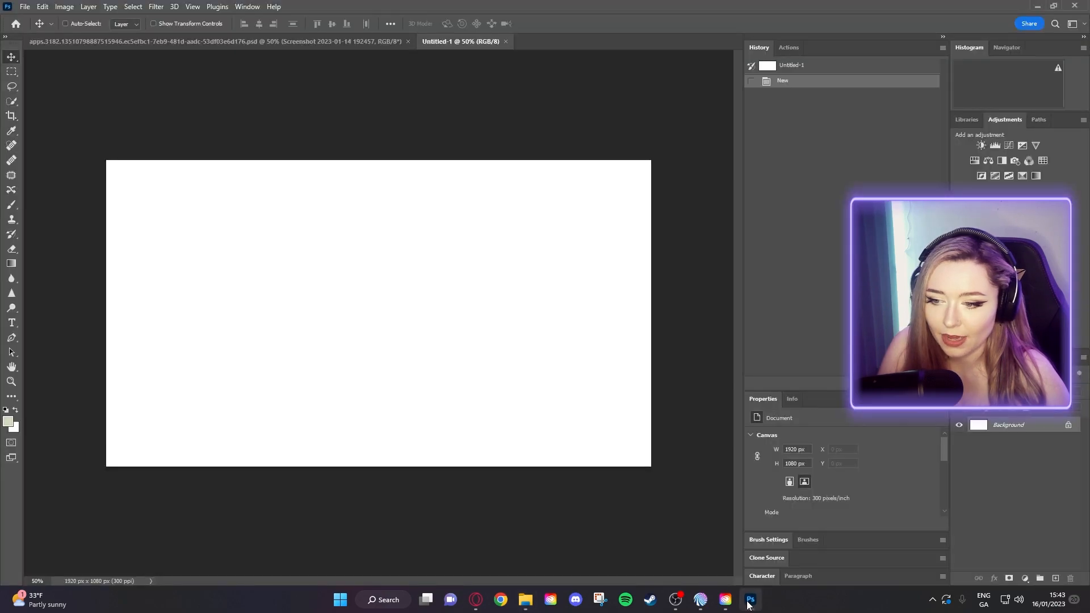
click(525, 604)
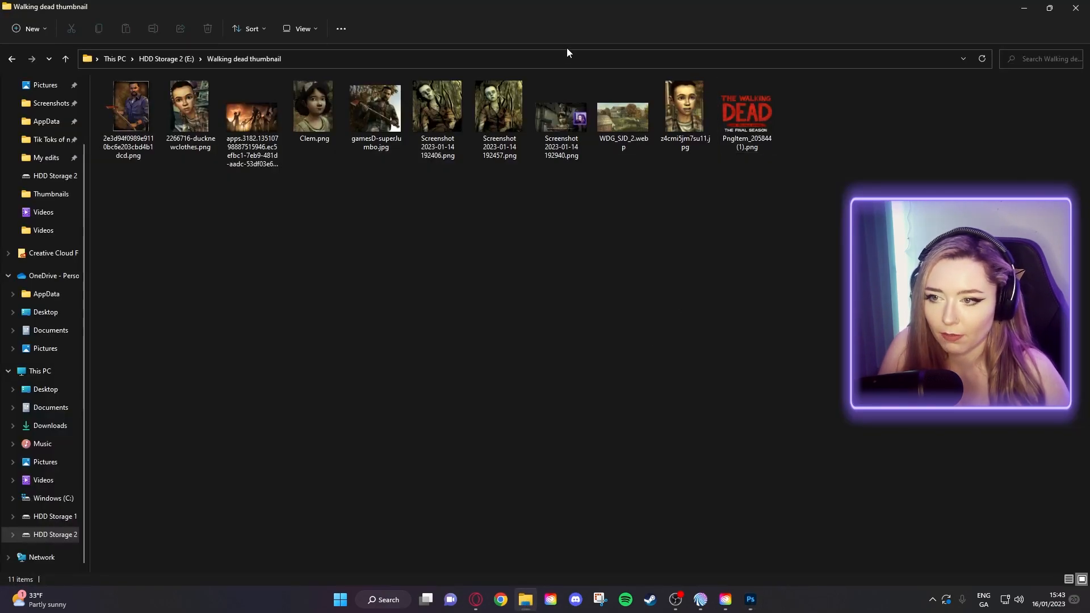
drag(572, 11, 709, 59)
- Place the red logo PNG onto the canvas, hide the white Background, and position it near the top
drag(662, 241, 308, 294)
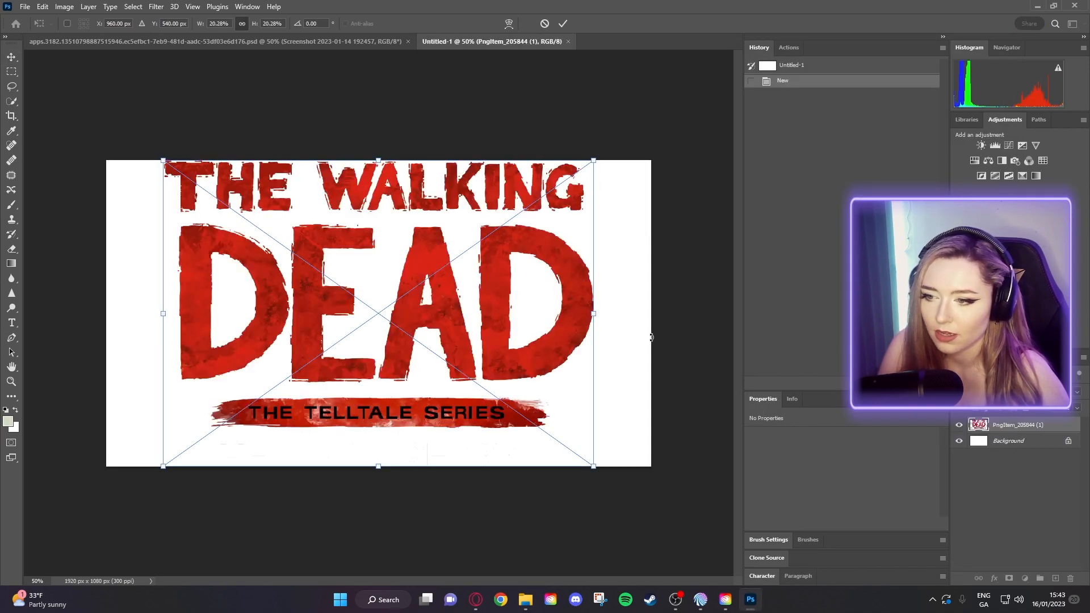
key(Return)
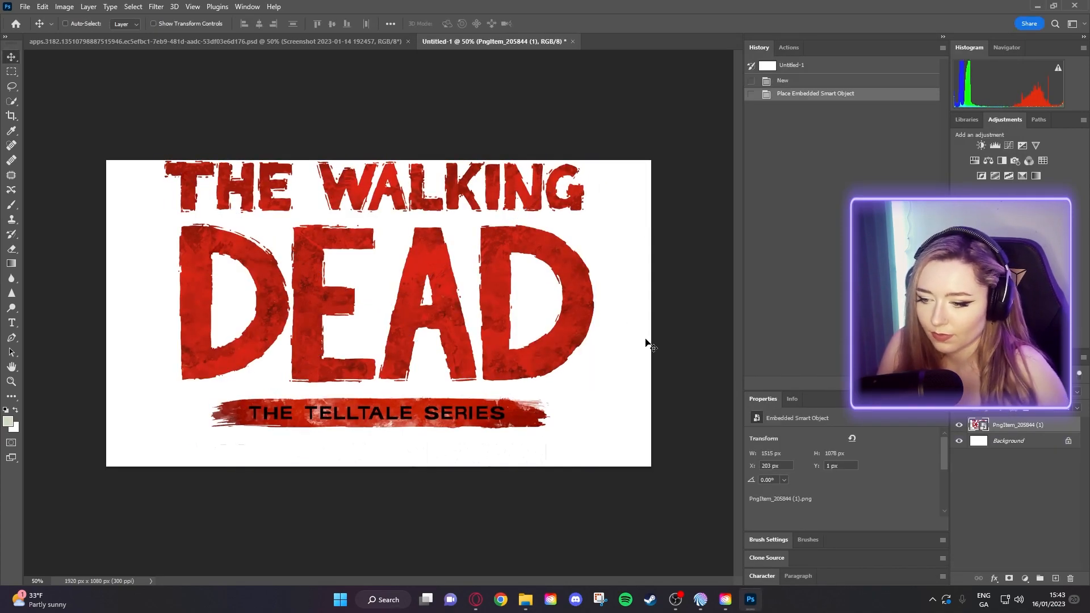
click(958, 440)
mouse_move(377, 351)
mouse_down()
mouse_move(390, 336)
mouse_move(391, 405)
mouse_move(379, 355)
mouse_up()
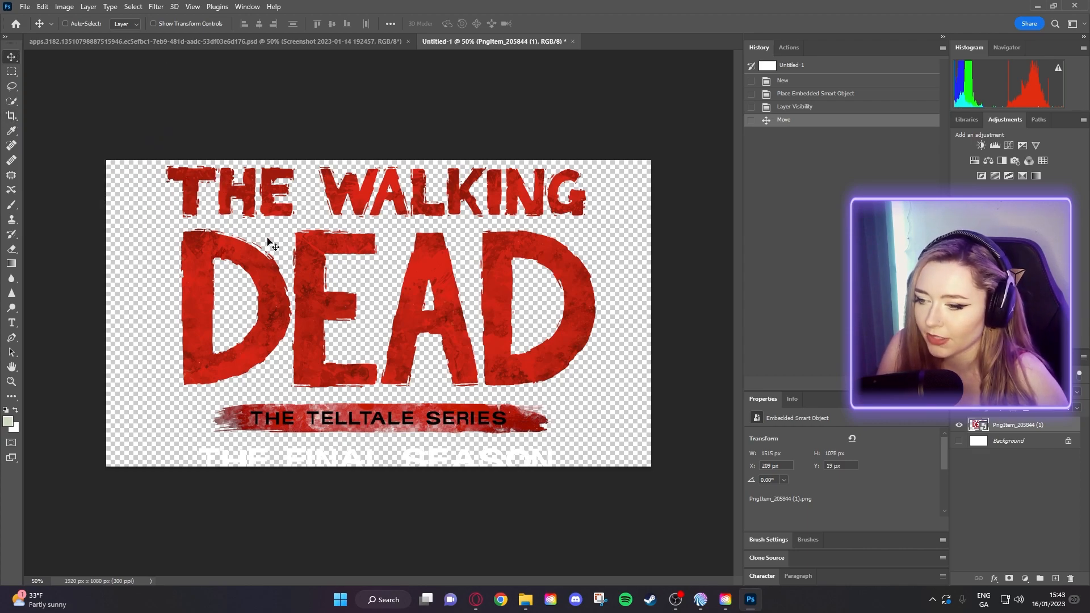
drag(303, 255, 303, 253)
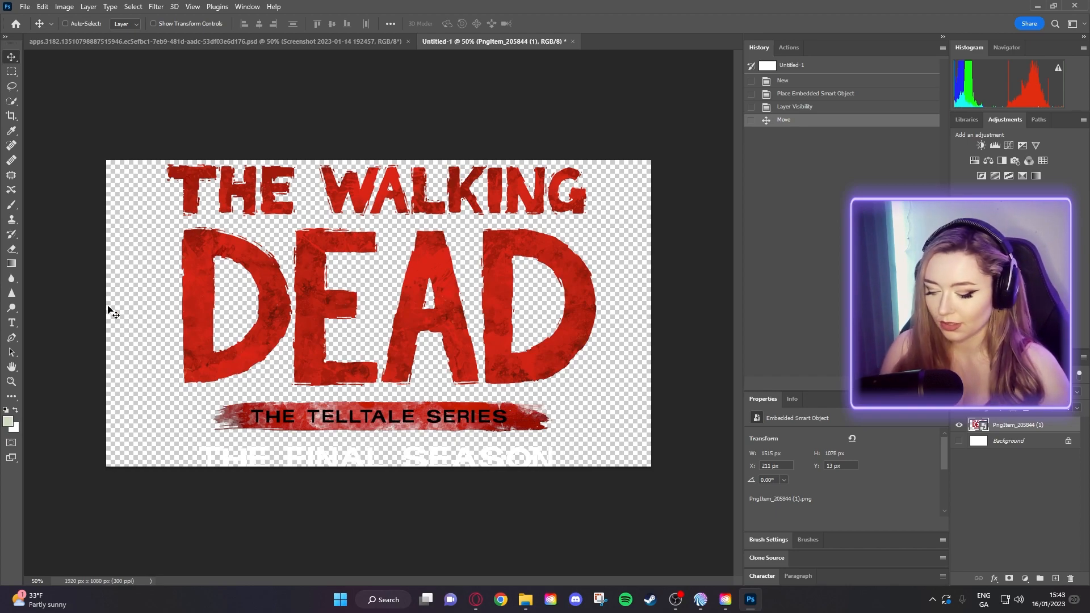
- Scale the logo down to about 1366 × 972 px and shift it right and down
key(ctrl+t)
drag(596, 470, 552, 440)
drag(469, 402, 485, 409)
key(Return)
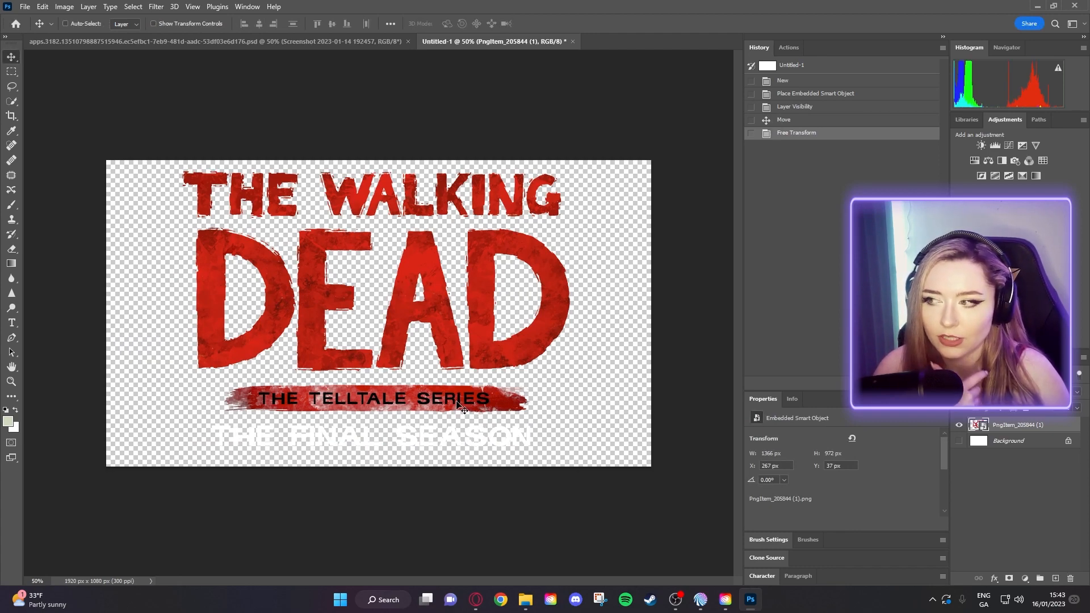
- Shrink the logo further to 1231 × 876 px at X 323, Y 67
click(24, 7)
mouse_move(48, 7)
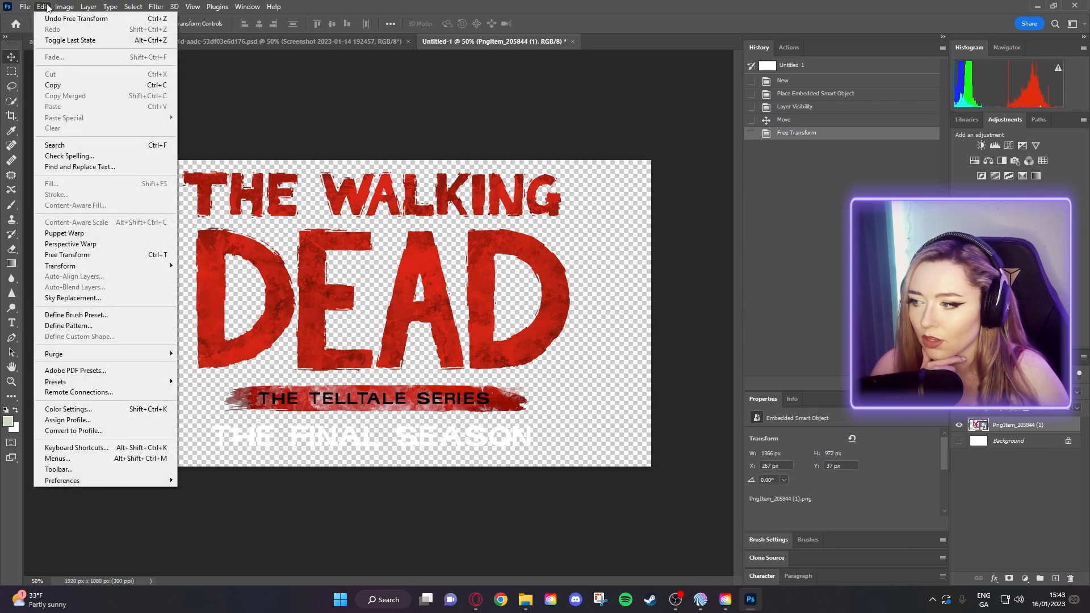
mouse_move(81, 270)
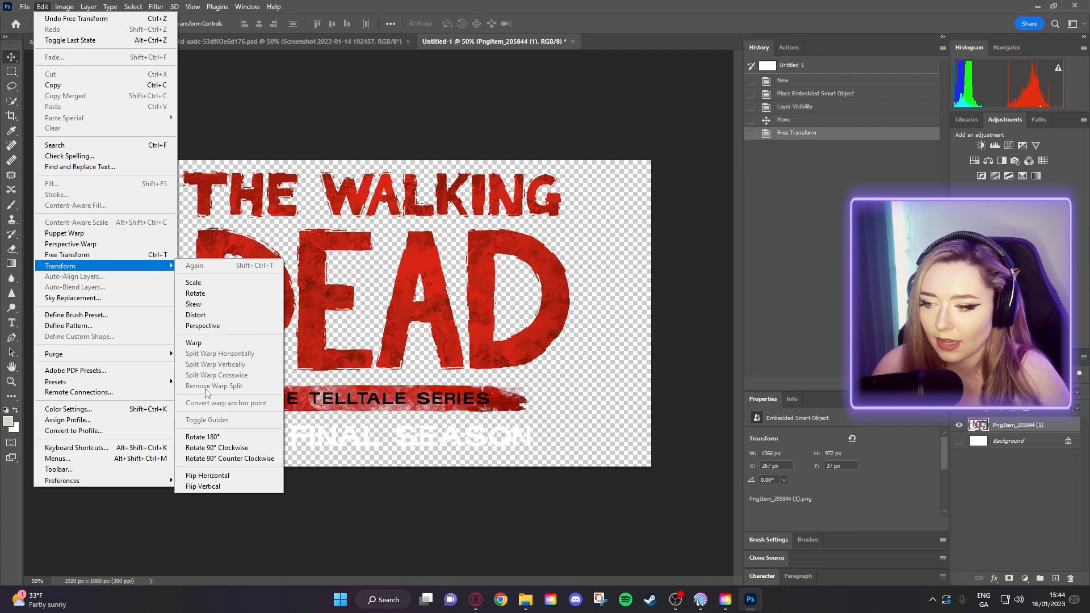
click(604, 370)
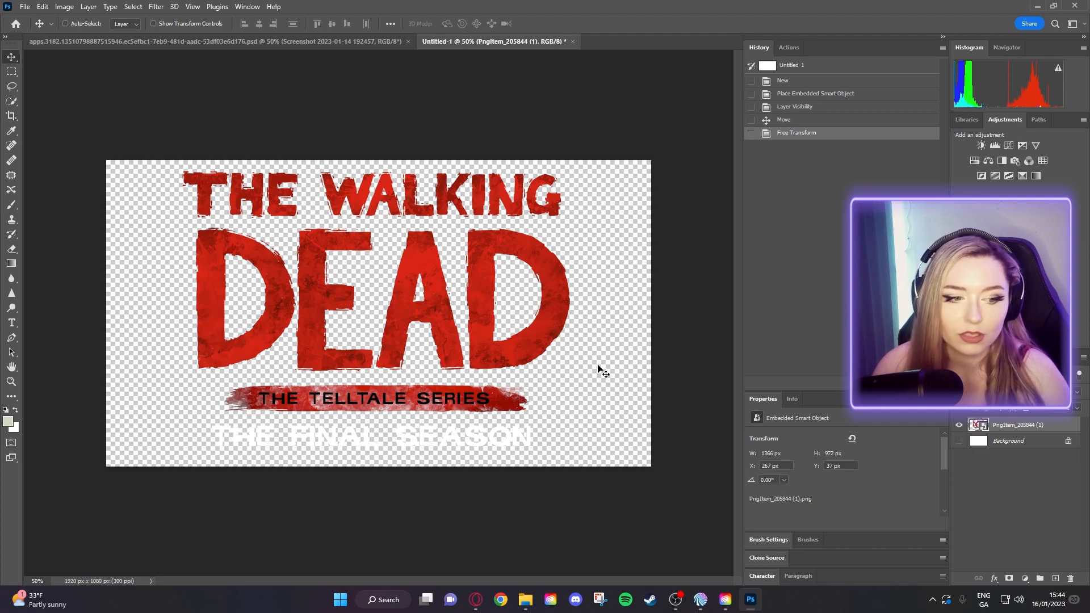
key(super)
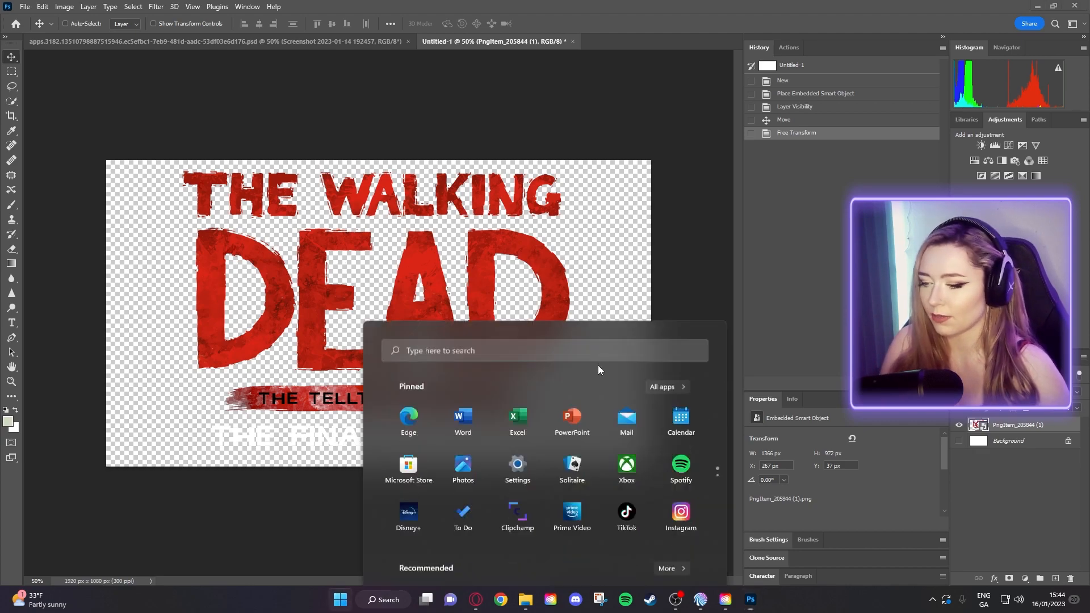
key(Escape)
key(ctrl+t)
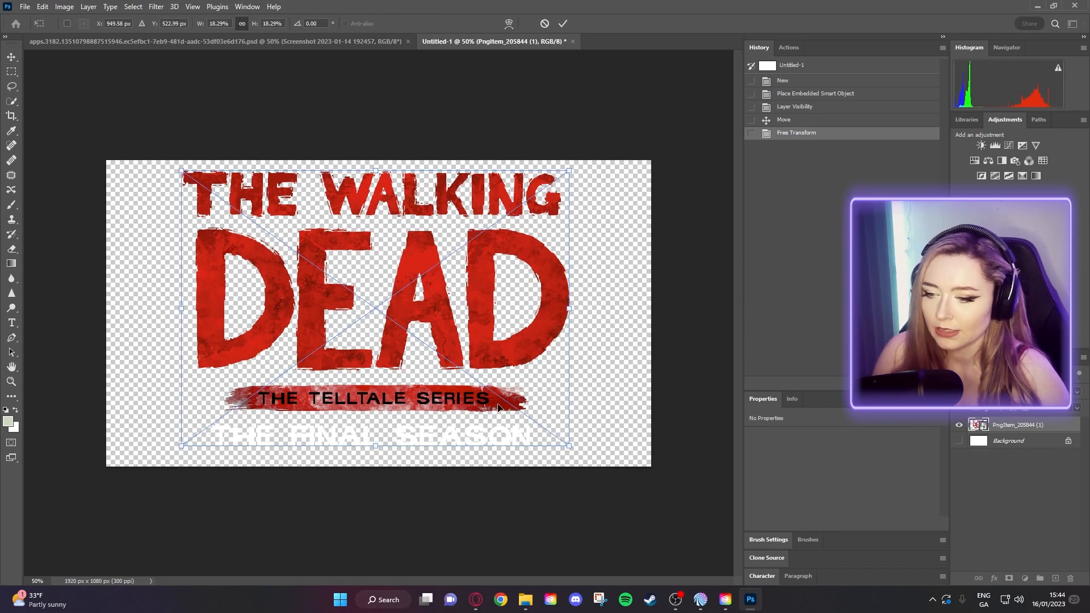
drag(569, 445, 504, 398)
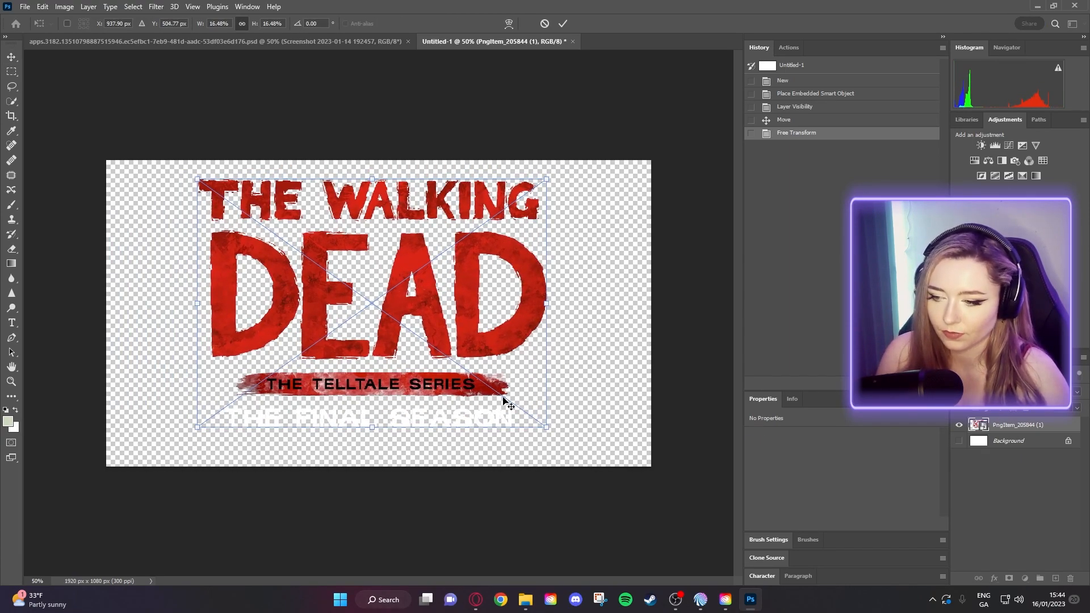
key(Return)
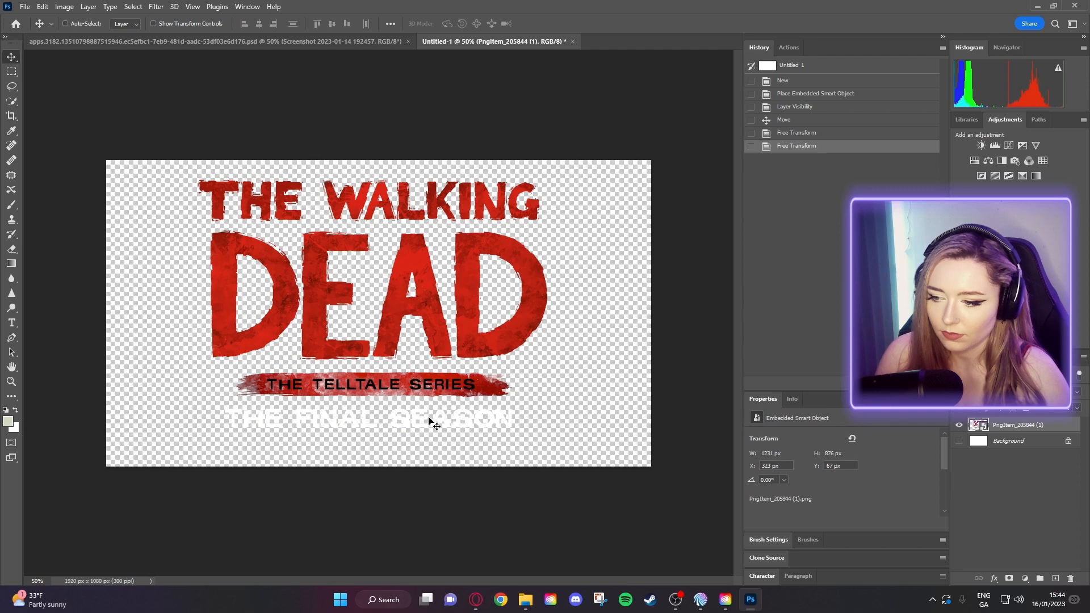
- Show and select the white Background layer, and reset colours to default black/white
click(960, 441)
click(983, 443)
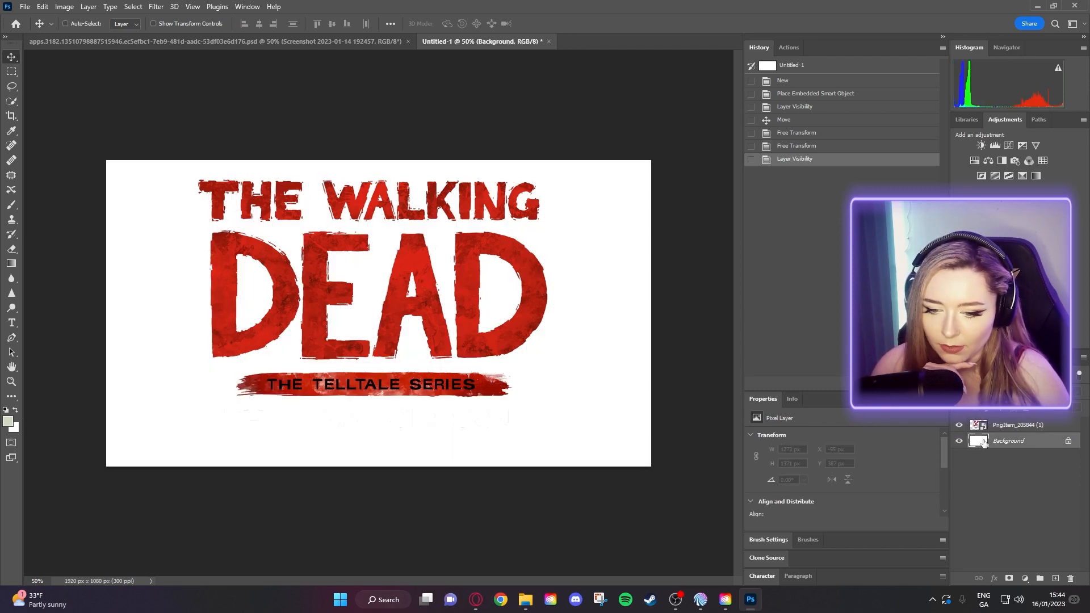
click(6, 411)
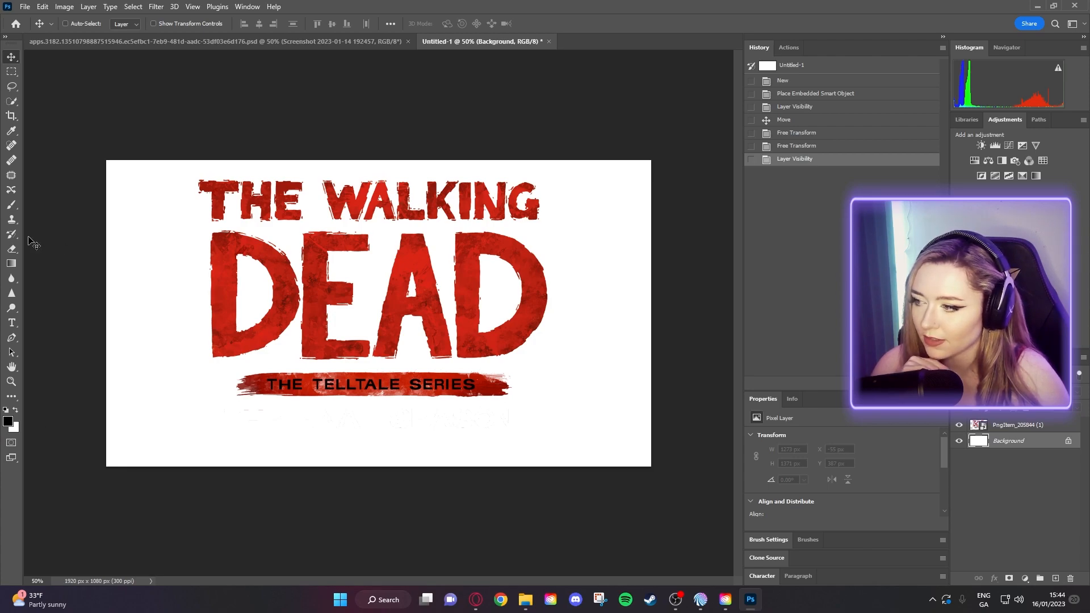
- Paint the Background layer solid black with a large 1200 px brush
click(11, 204)
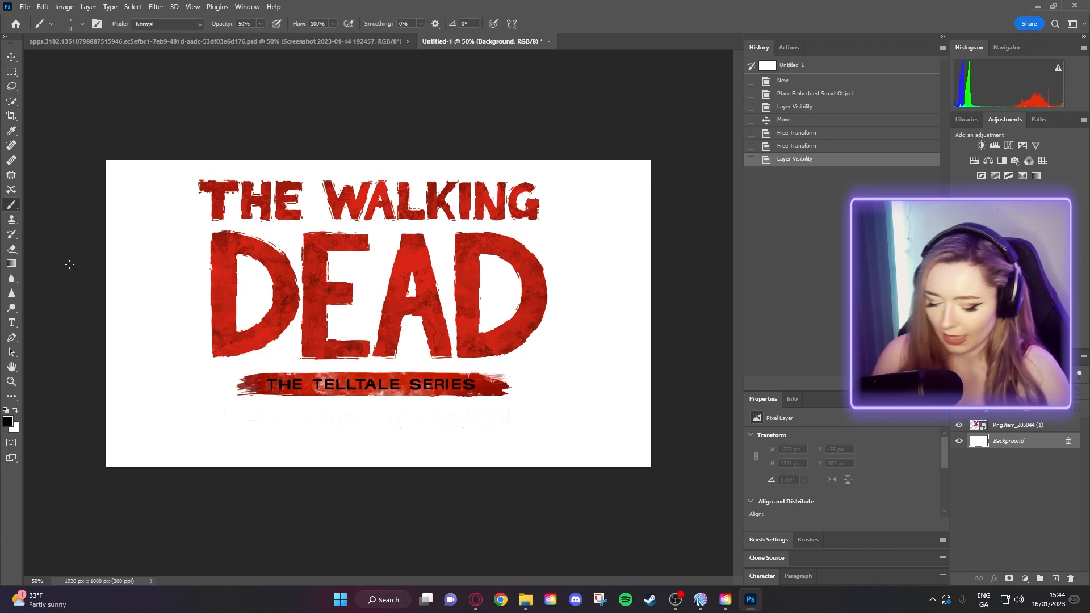
key(bracketright)
key(bracketright)
key(bracketright)
key(bracketright)
key(bracketright)
key(bracketright)
key(bracketright)
key(bracketright)
key(bracketright)
key(bracketright)
key(bracketright)
key(bracketright)
key(bracketright)
key(bracketright)
key(bracketright)
key(bracketright)
key(bracketright)
key(bracketright)
key(bracketright)
key(bracketright)
key(bracketright)
key(bracketright)
key(bracketright)
key(bracketright)
key(bracketright)
key(bracketright)
key(bracketright)
key(bracketright)
key(bracketright)
key(bracketright)
key(bracketright)
key(bracketright)
mouse_move(108, 187)
mouse_down()
mouse_move(321, 287)
mouse_move(487, 341)
mouse_move(384, 294)
mouse_move(193, 298)
mouse_up()
drag(182, 304, 571, 309)
drag(170, 295, 568, 336)
mouse_move(195, 353)
mouse_down()
mouse_move(312, 312)
mouse_move(238, 295)
mouse_up()
drag(227, 287, 494, 272)
mouse_move(88, 246)
mouse_down()
mouse_move(548, 244)
mouse_move(255, 182)
mouse_move(178, 277)
mouse_move(417, 237)
mouse_up()
click(12, 55)
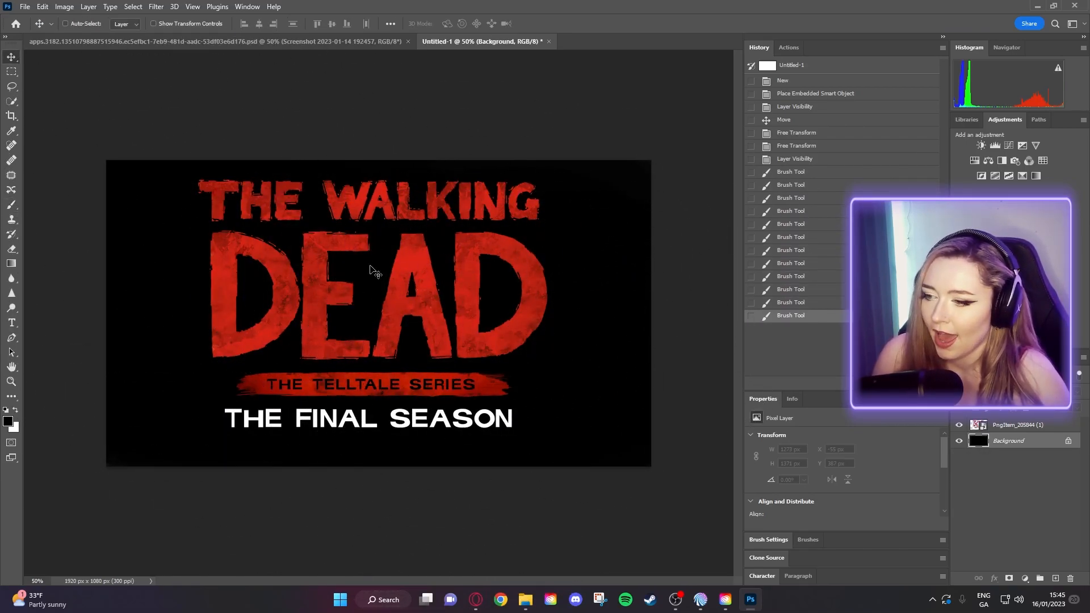
click(9, 73)
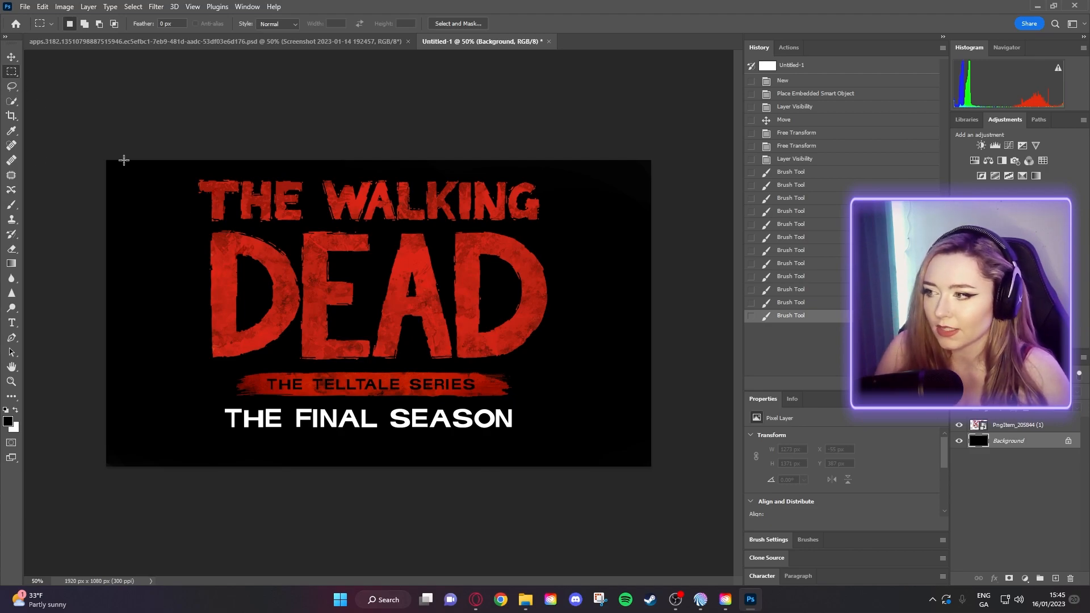
- Content-Aware Fill a rectangle around the two subtitle lines on the Background
drag(262, 396, 547, 453)
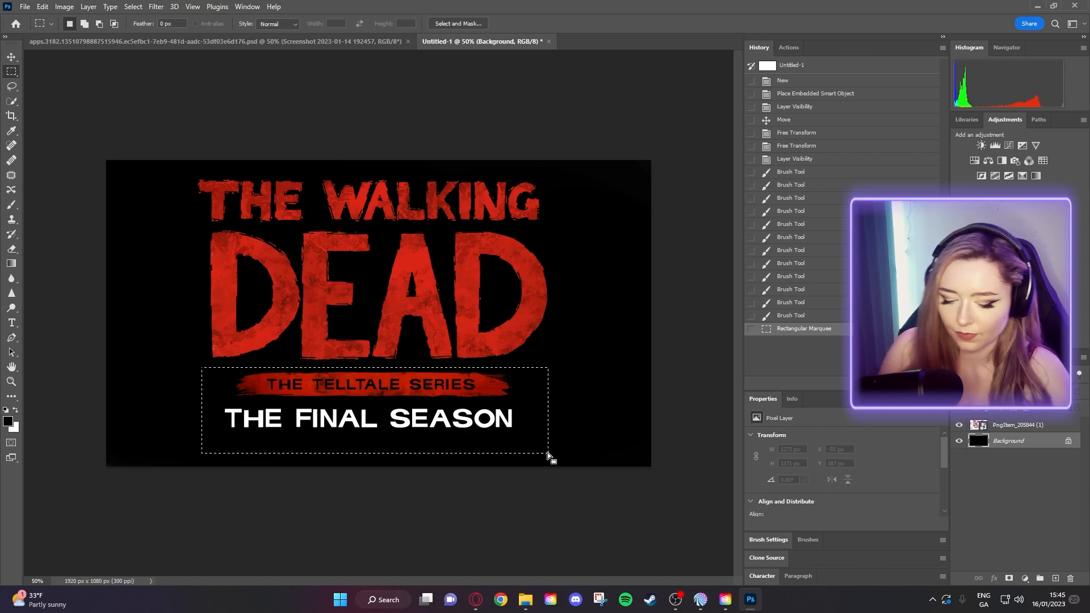
key(shift+BackSpace)
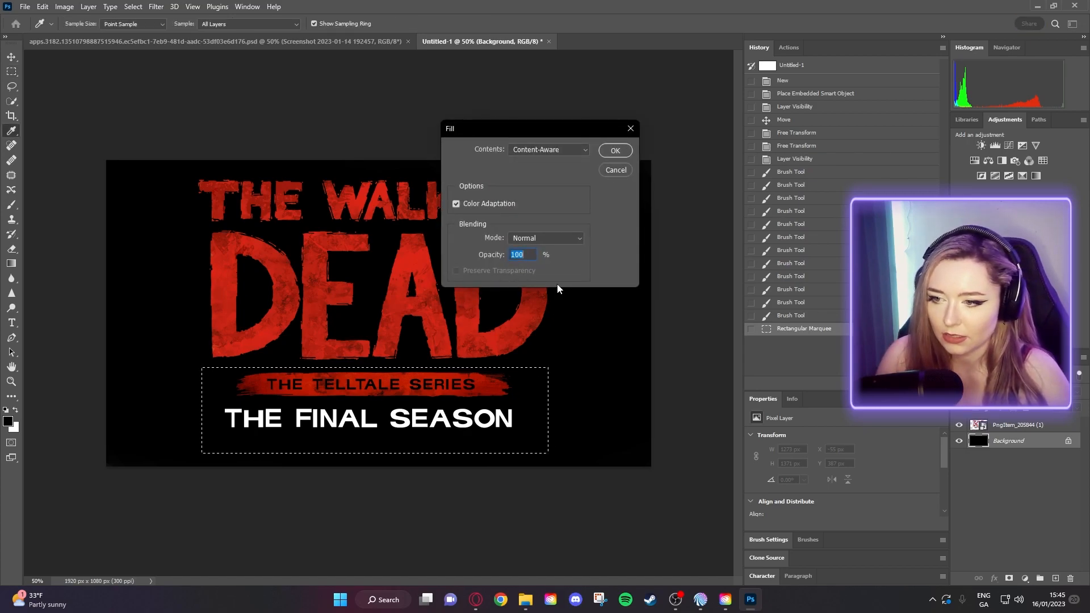
click(614, 152)
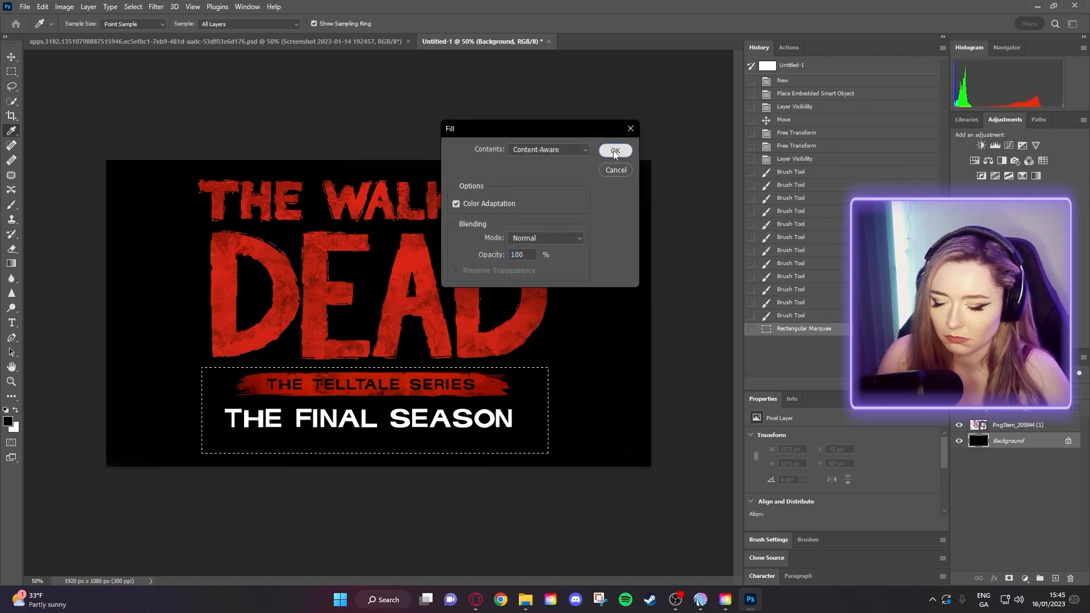
- Try clearing the subtitle area on the logo layer and dismiss the smart-object error
click(1020, 430)
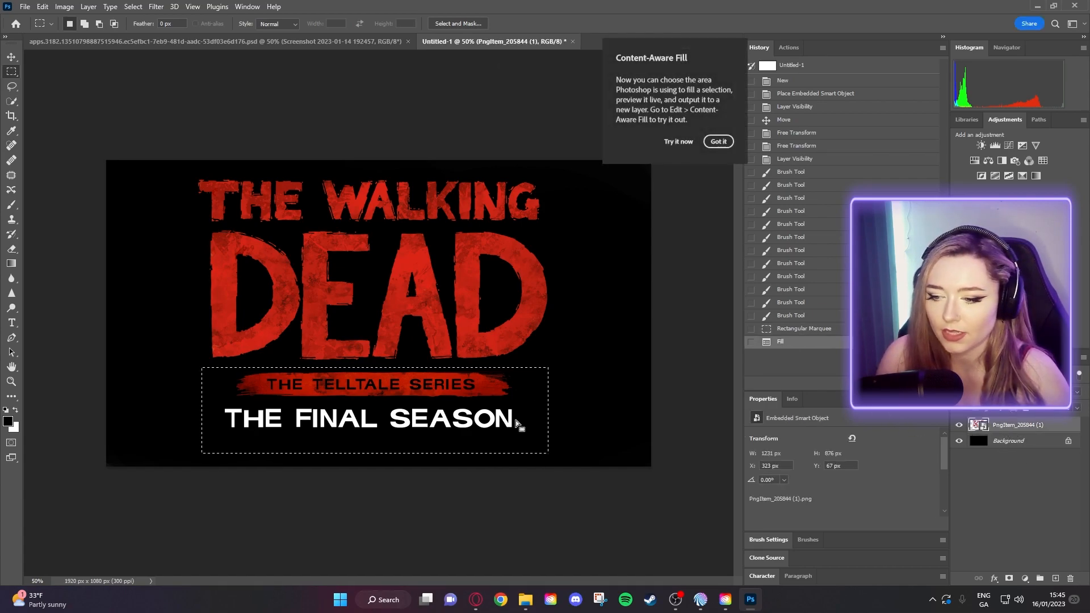
key(Delete)
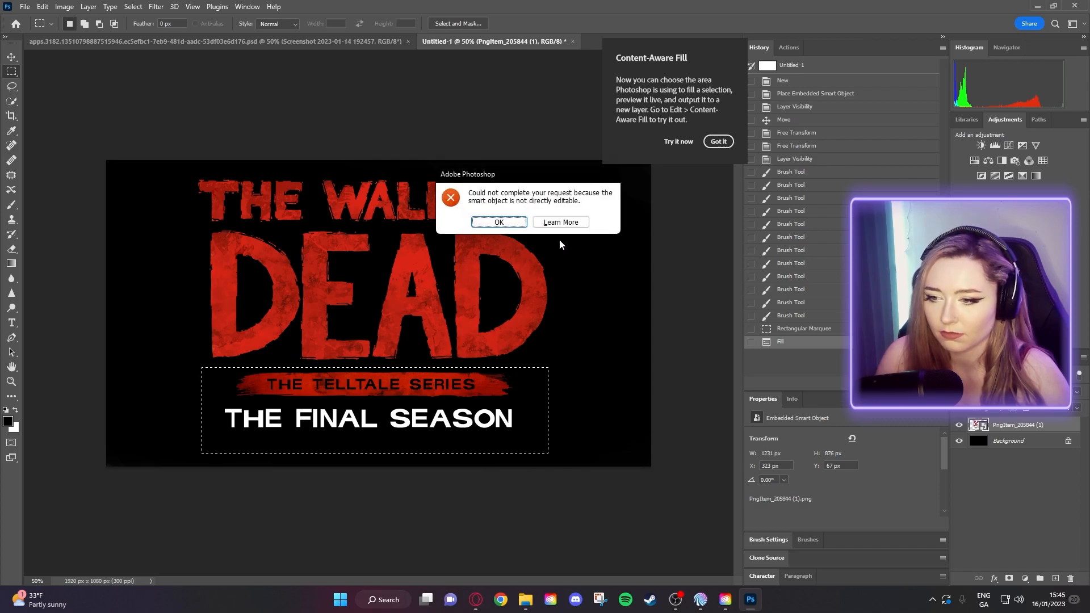
click(499, 223)
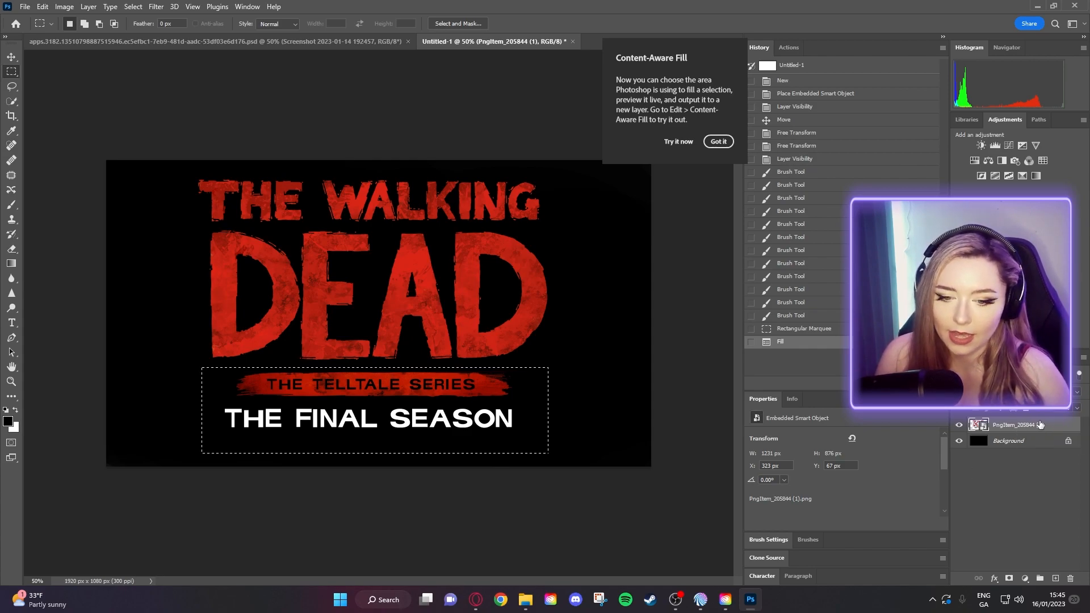
- Rasterize the PngItem_205844 (1) logo layer
right_click(1020, 425)
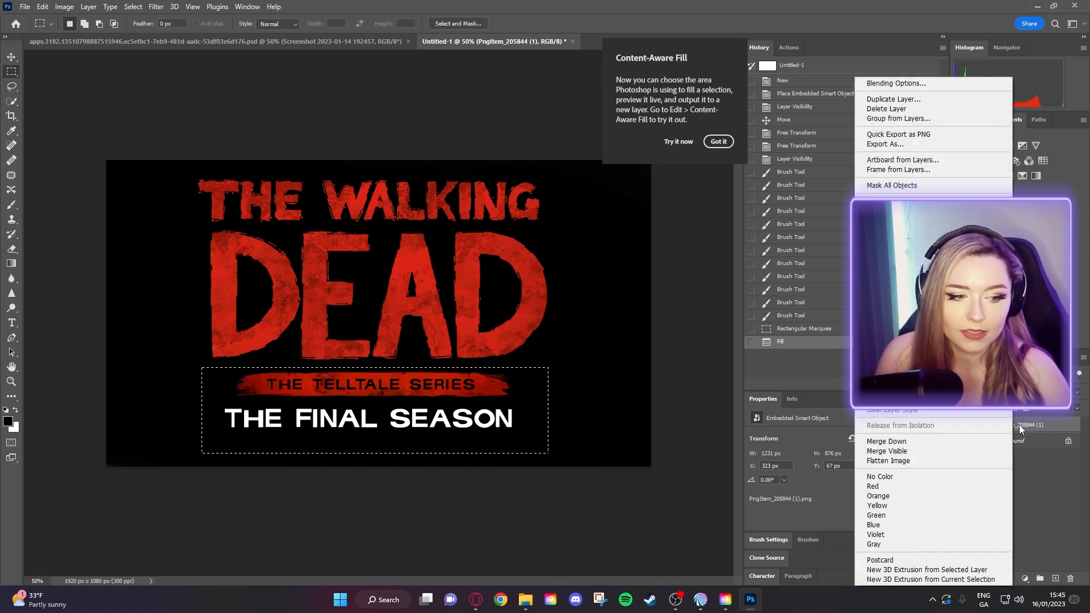
click(1074, 503)
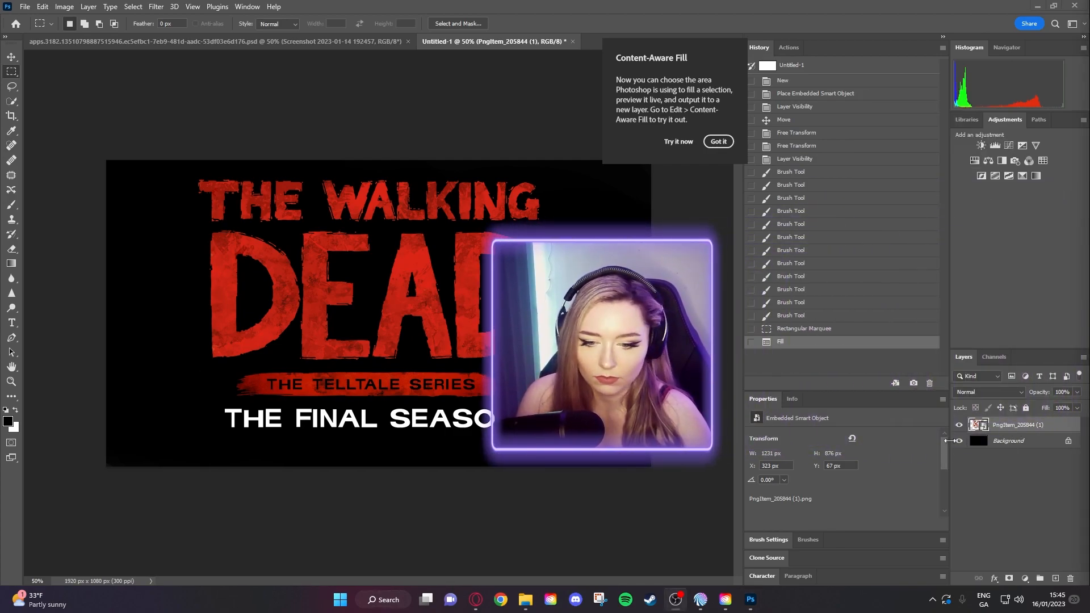
right_click(1005, 426)
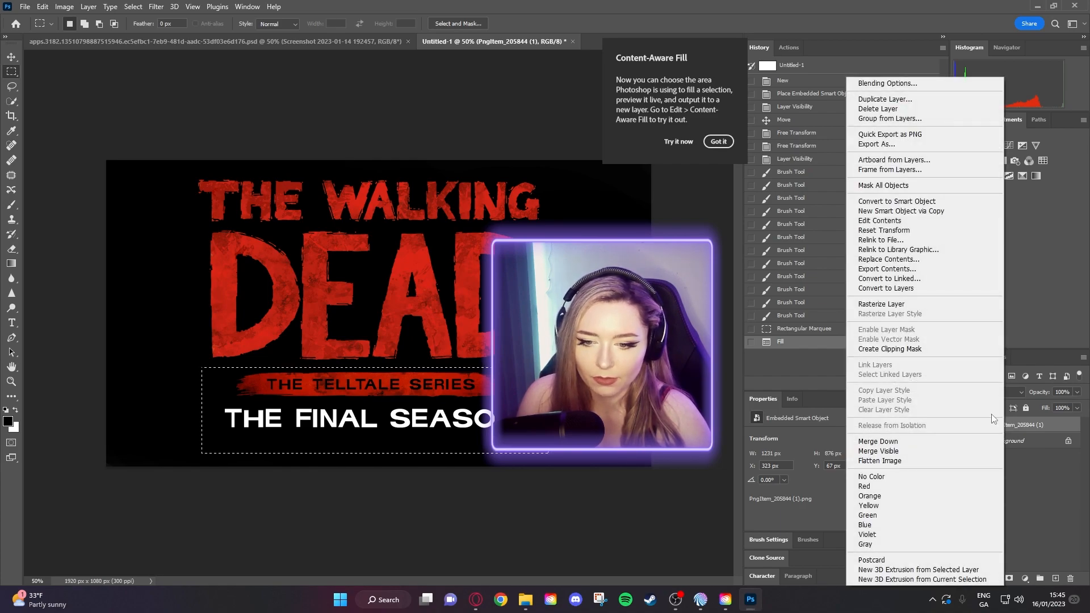
click(887, 305)
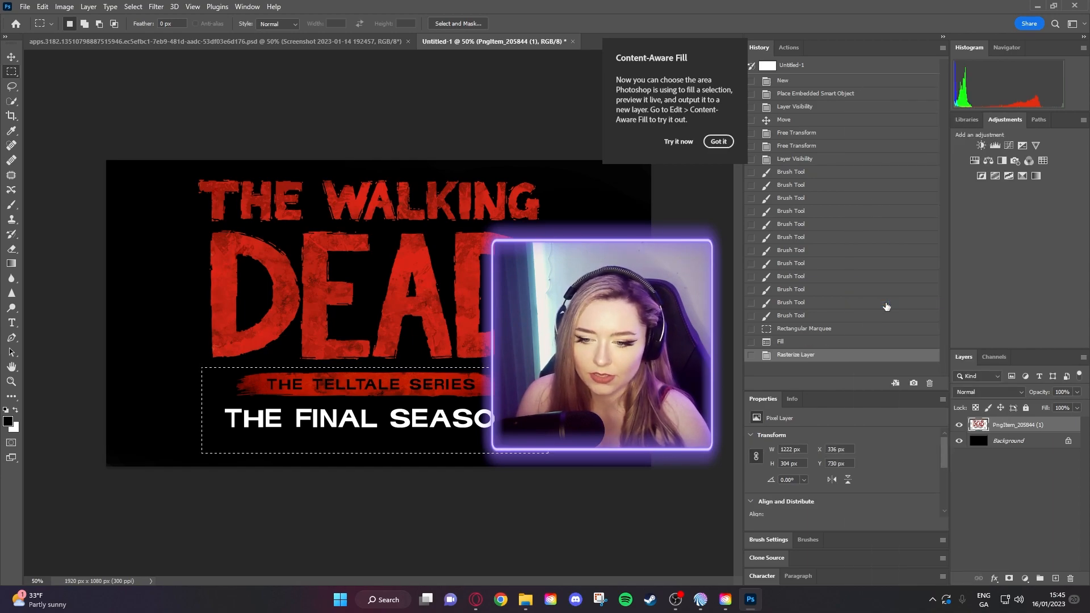
- Erase both subtitle lines beneath DEAD, leaving only THE WALKING DEAD, then deselect
click(427, 394)
drag(206, 367, 494, 443)
key(Delete)
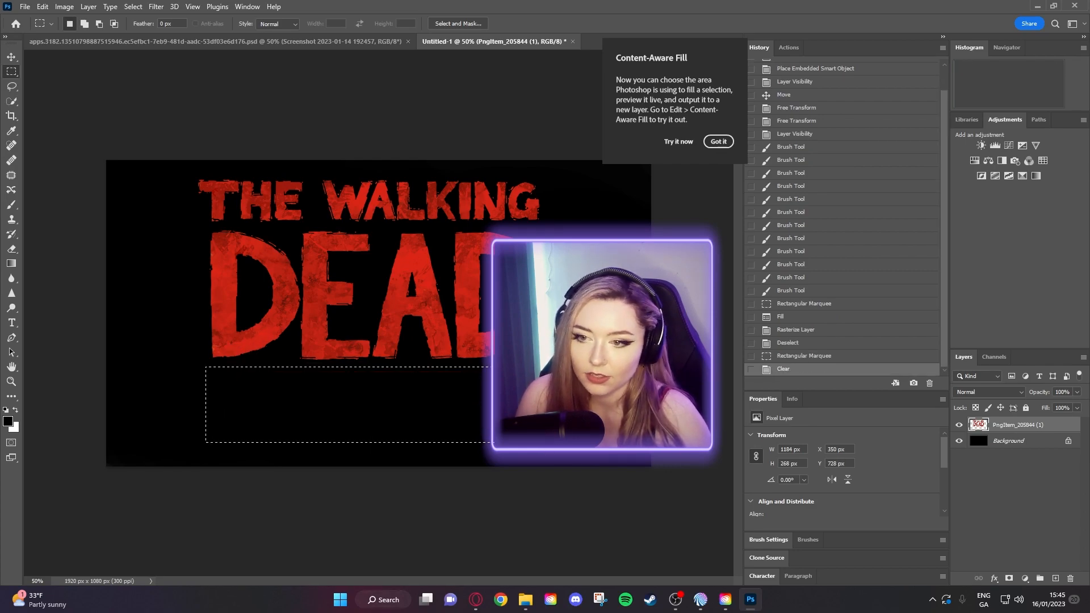
key(v)
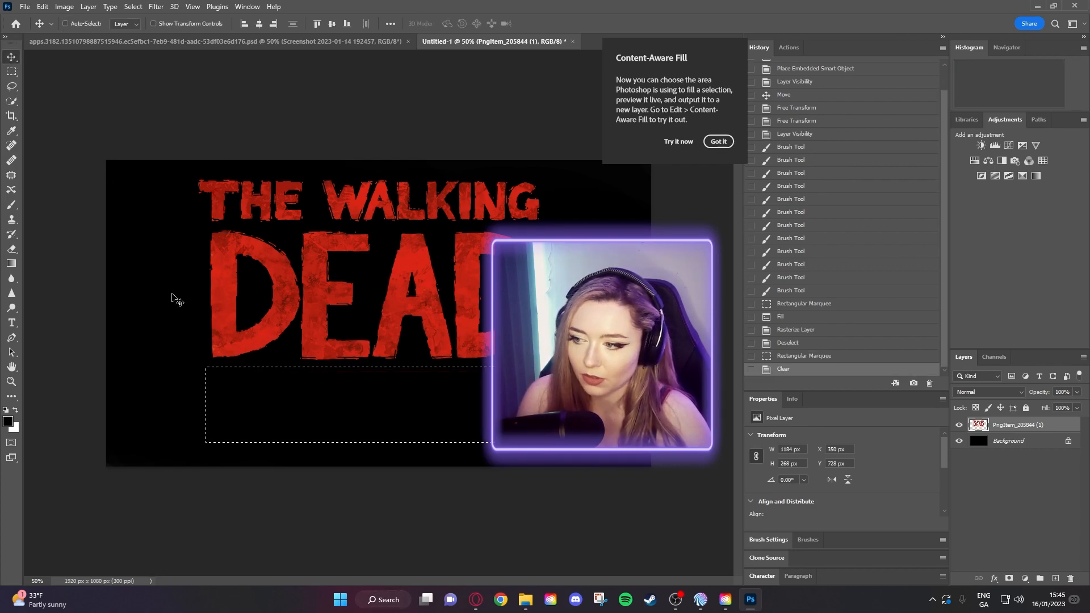
click(11, 72)
click(136, 246)
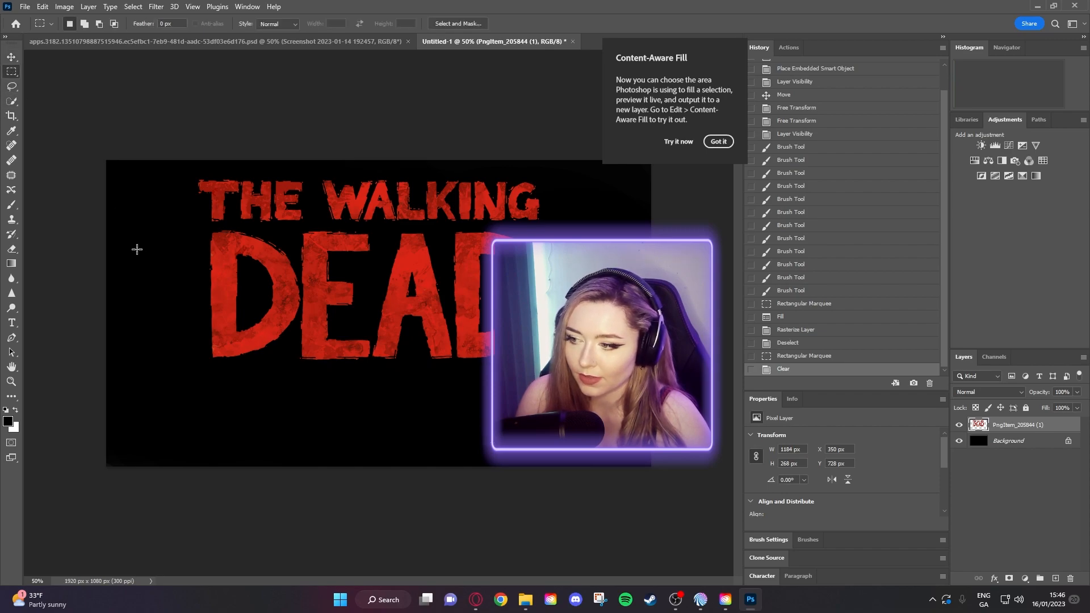
click(11, 57)
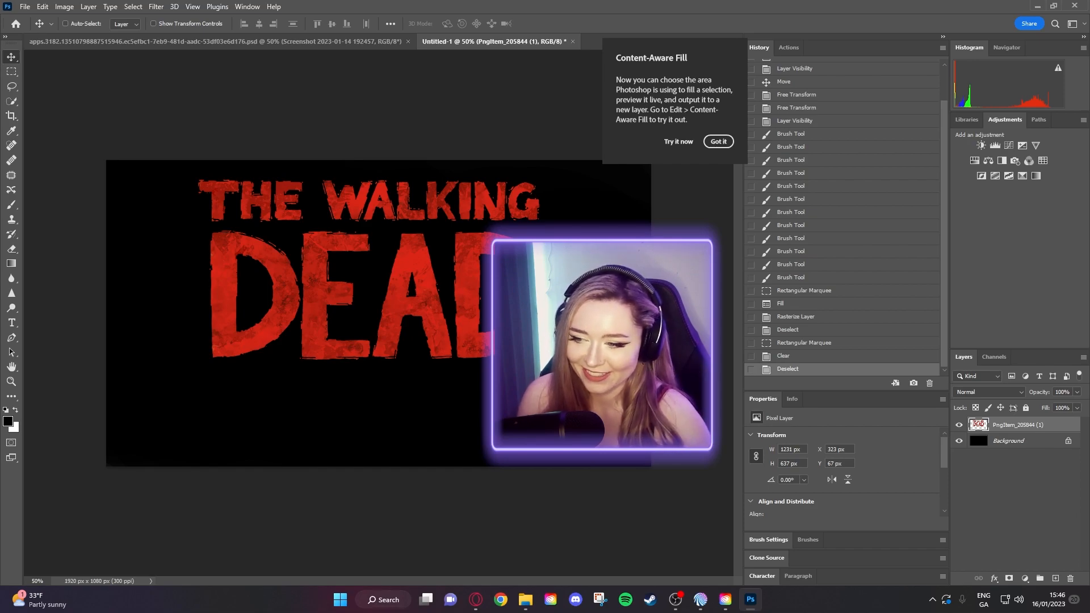
- Lower the red logo on the canvas, hide the black Background, and open the logo layer's menu
drag(353, 341, 355, 370)
click(958, 442)
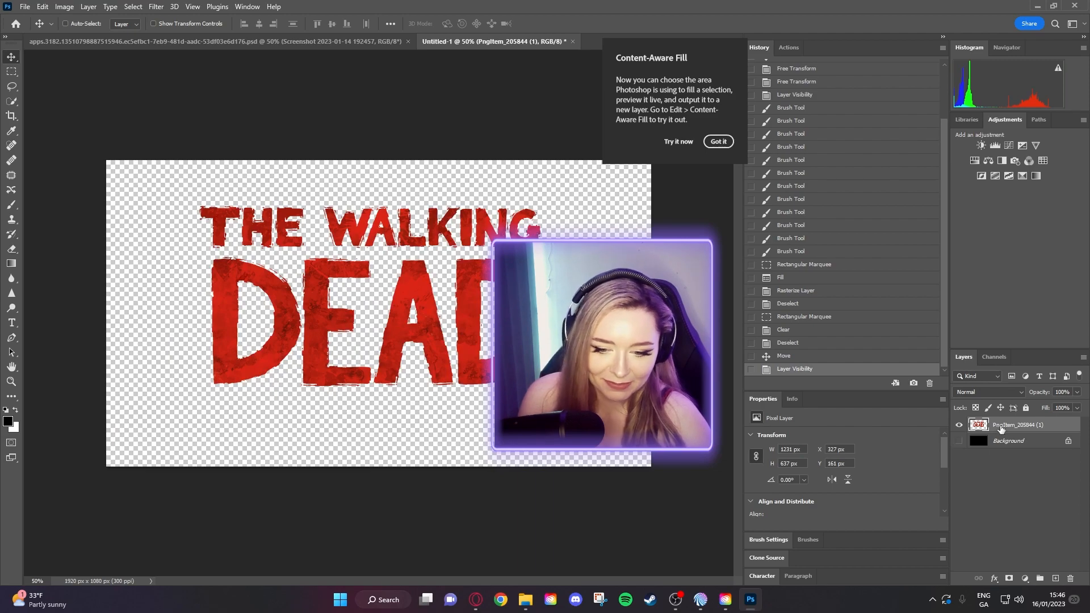
drag(404, 304, 407, 311)
click(718, 141)
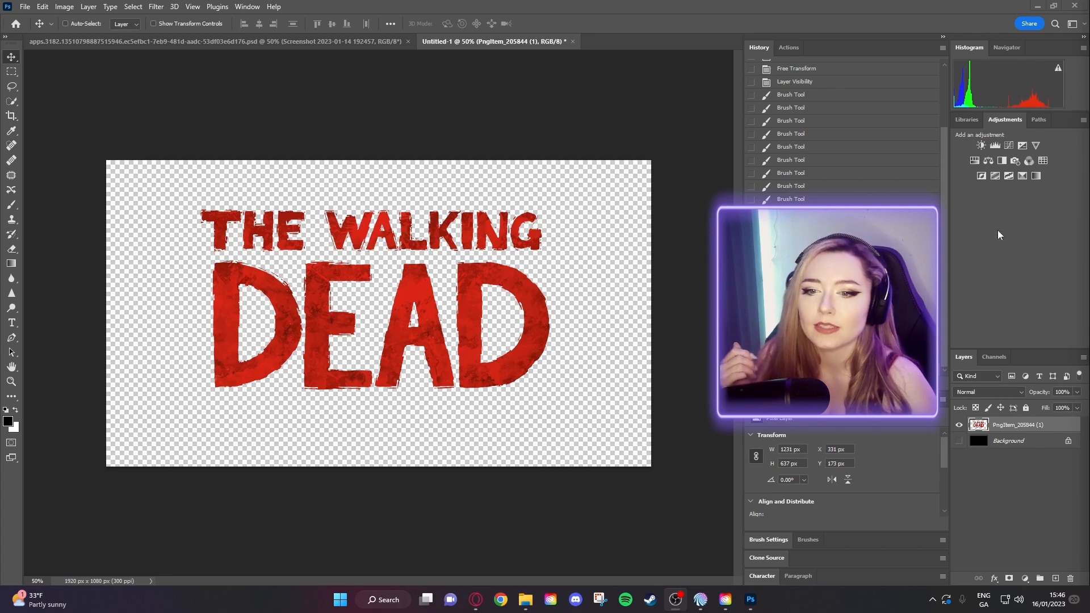
right_click(1010, 427)
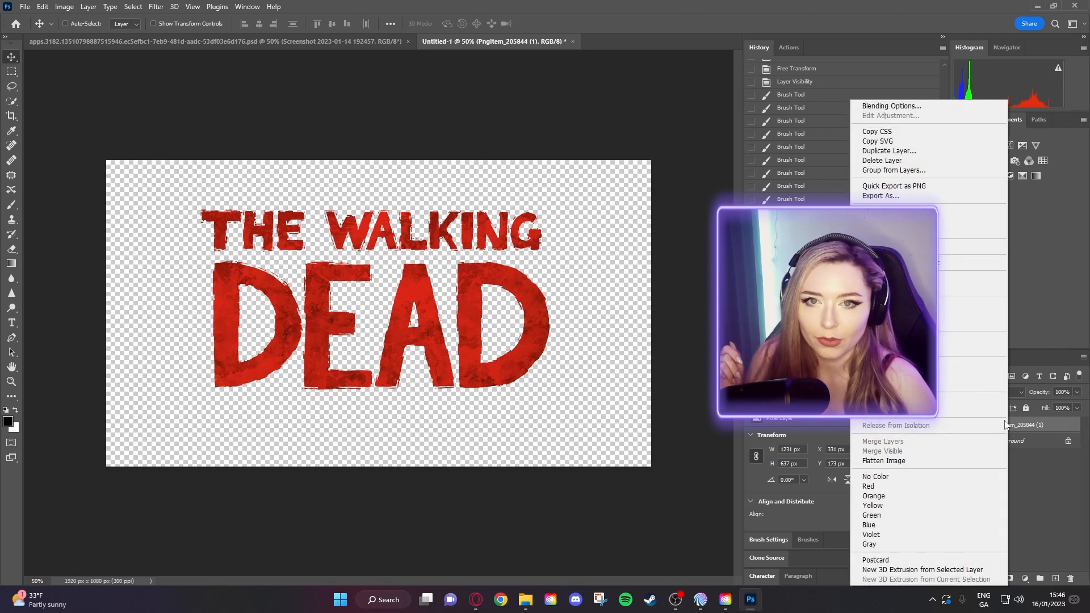
- Open the logo's Blending Options, trial a Drop Shadow at a 37° angle, then switch it off
click(904, 107)
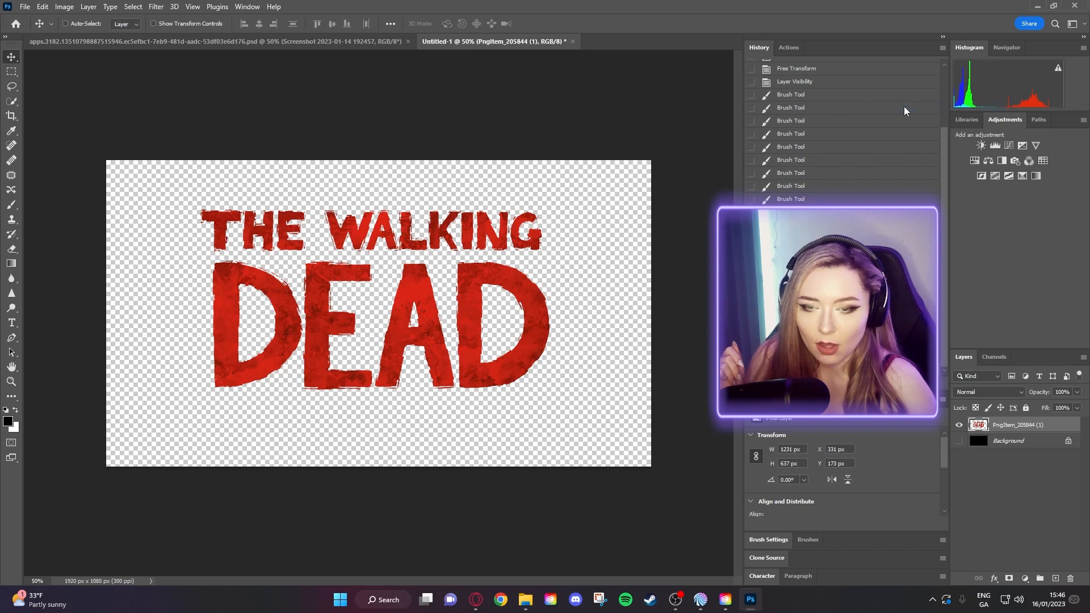
mouse_move(682, 63)
mouse_down()
mouse_move(721, 59)
mouse_move(683, 57)
mouse_up()
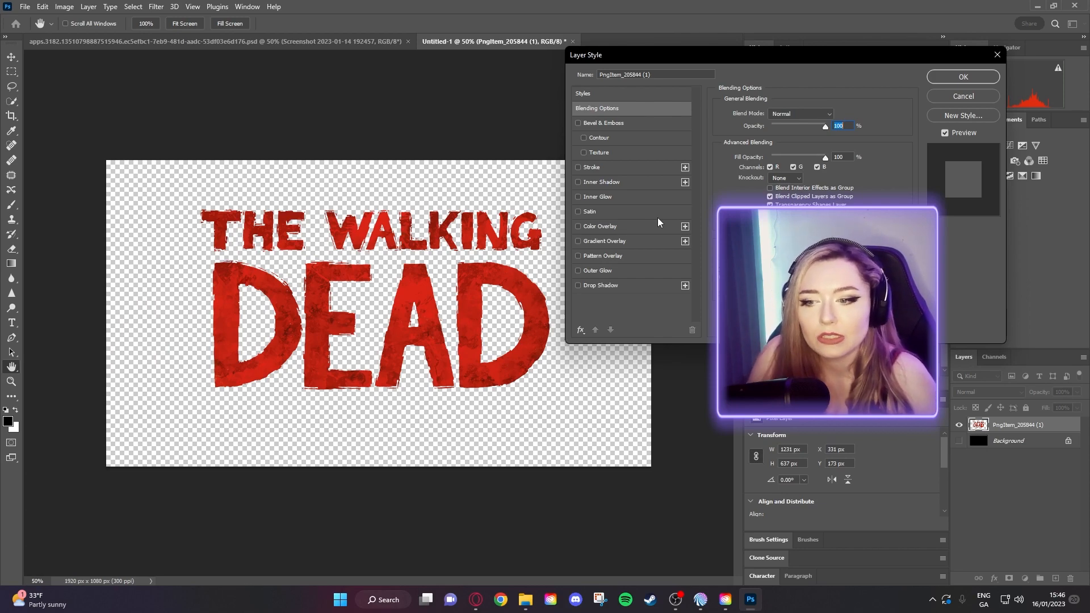
click(588, 286)
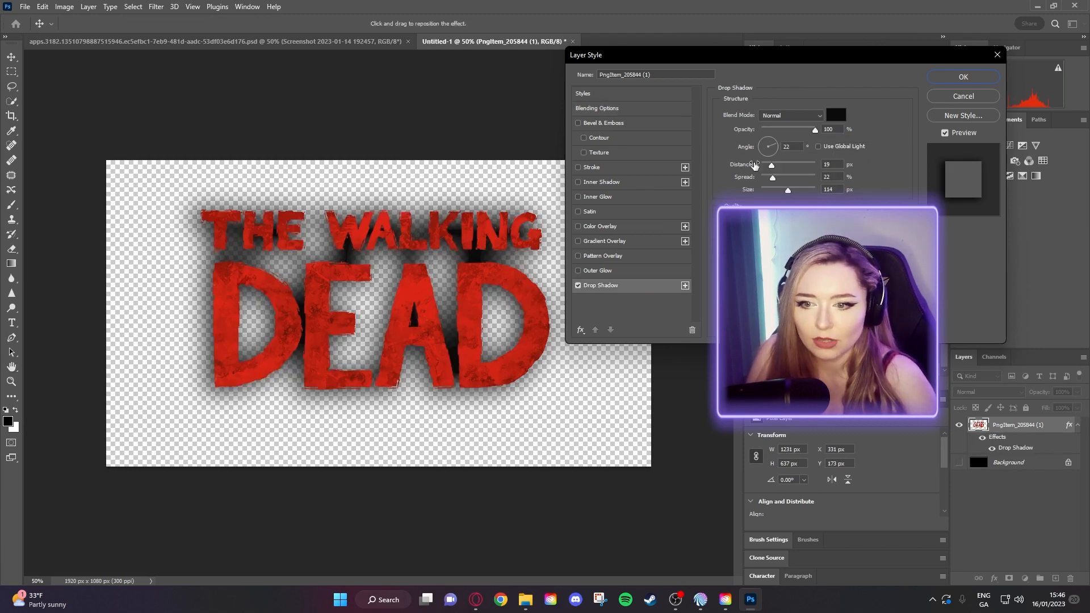
click(772, 156)
mouse_move(771, 152)
mouse_down()
mouse_move(763, 142)
mouse_move(774, 143)
mouse_up()
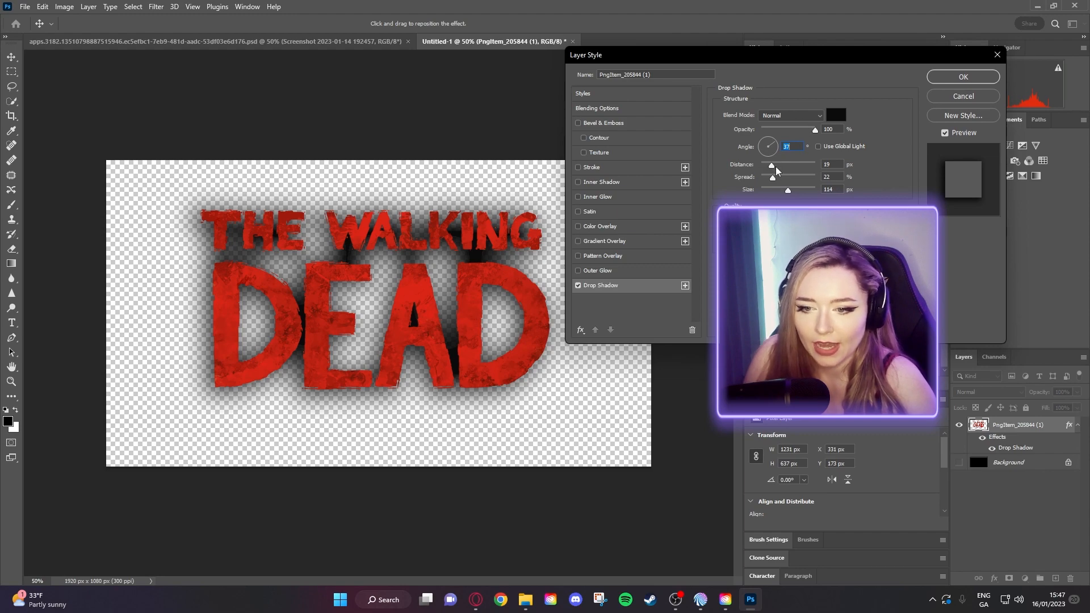
mouse_move(770, 168)
mouse_down()
mouse_move(815, 169)
mouse_move(794, 167)
mouse_move(772, 144)
mouse_move(791, 169)
mouse_move(778, 179)
mouse_move(791, 192)
mouse_move(780, 190)
mouse_move(786, 171)
mouse_move(784, 179)
mouse_up()
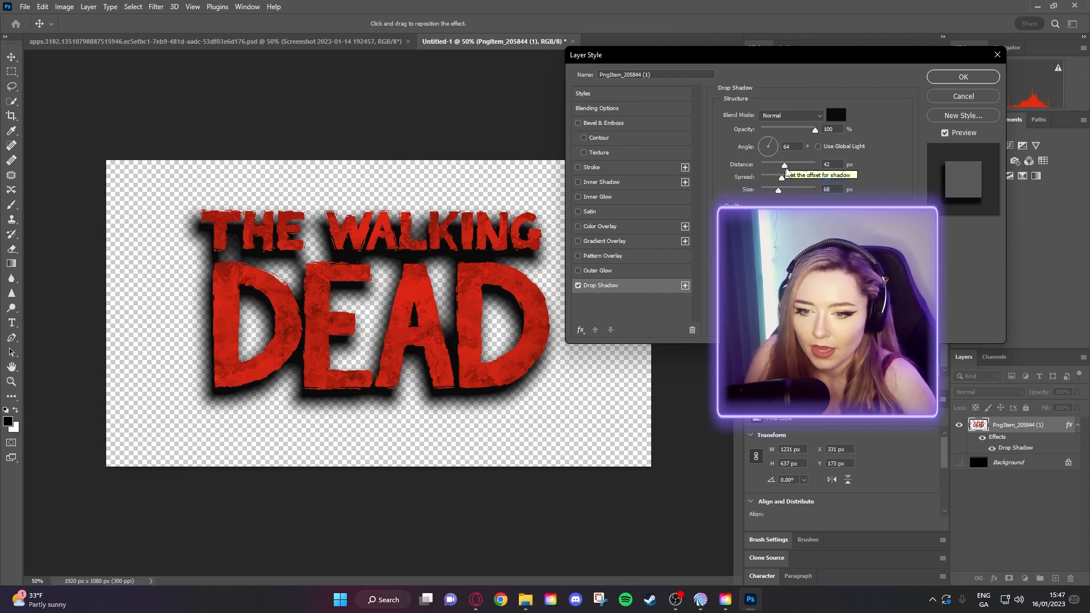
drag(785, 165, 785, 167)
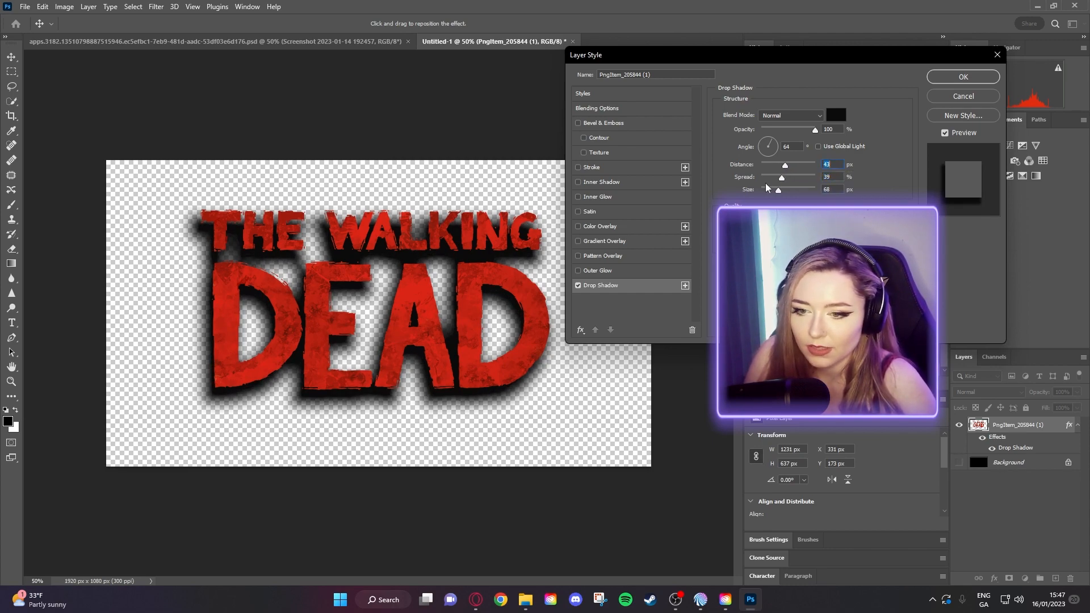
click(578, 285)
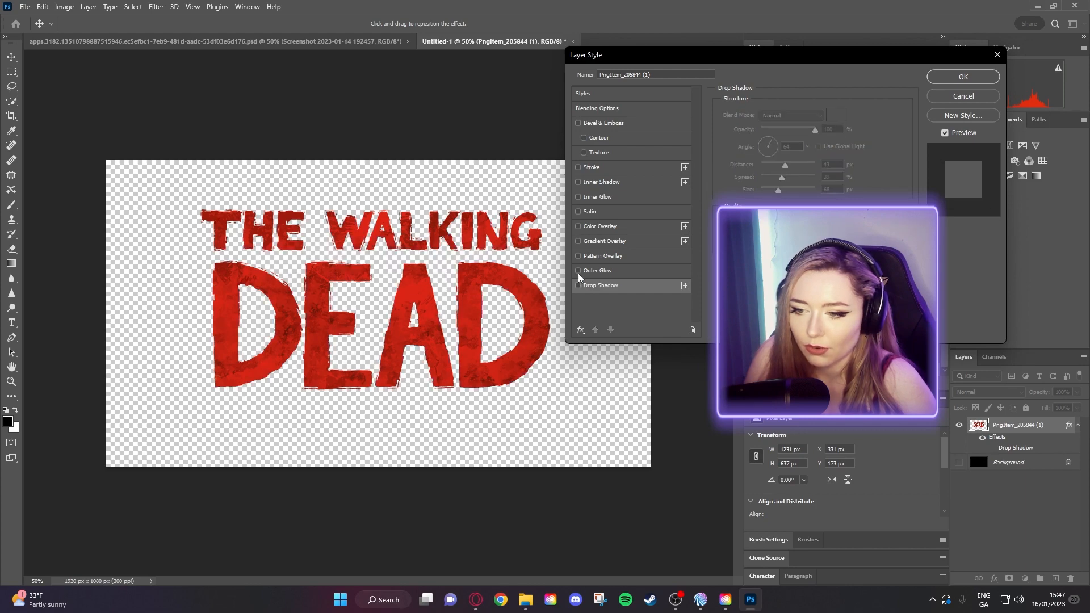
- Trial a fully opaque red (fa0c0c) Outer Glow on the lettering, then turn it off
click(579, 271)
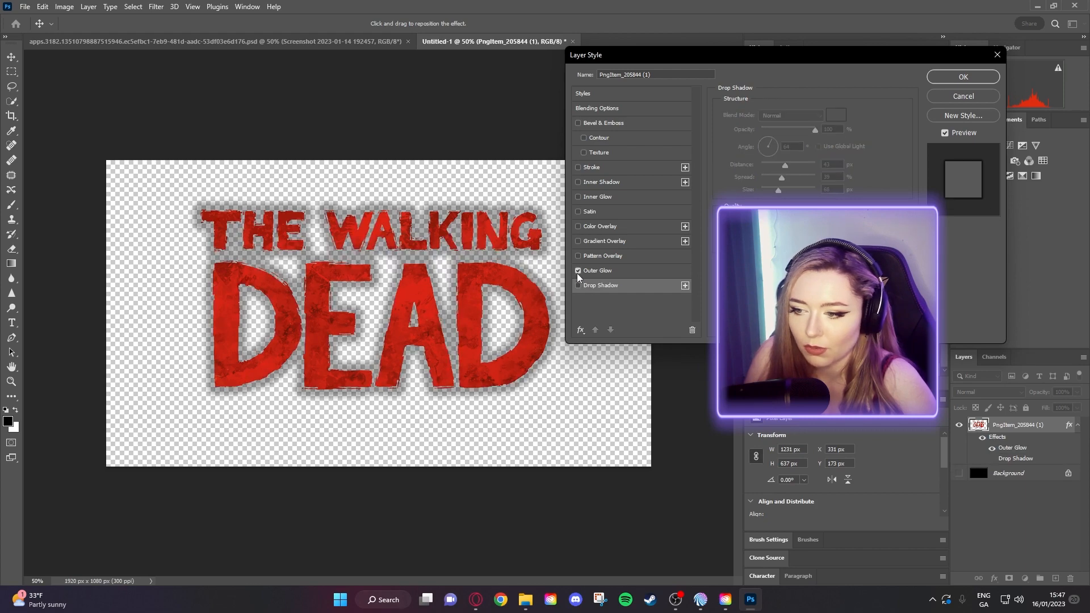
click(621, 272)
click(746, 154)
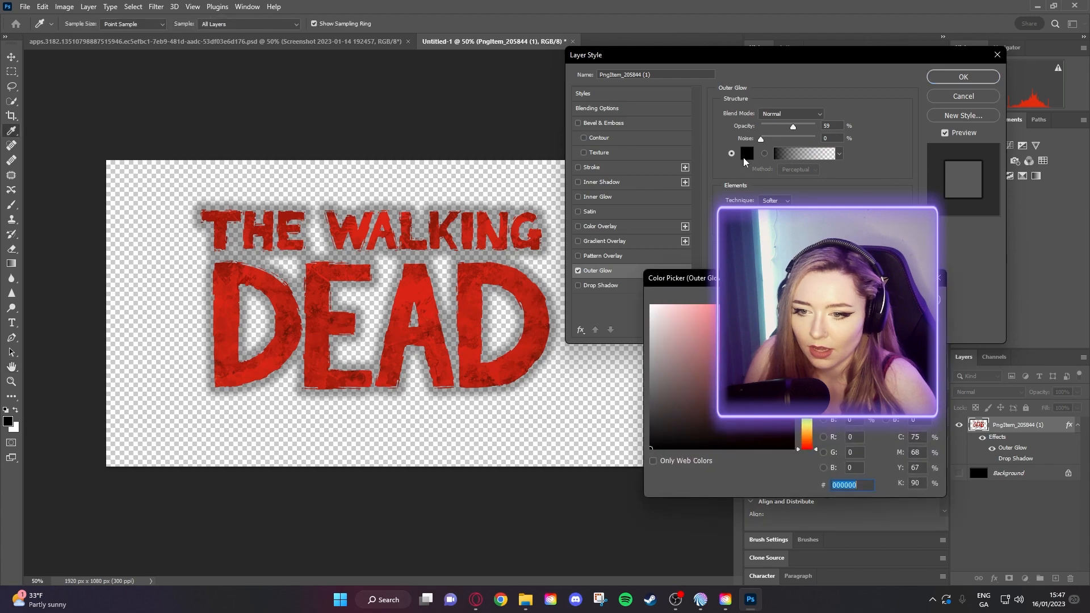
text(fa0c0c)
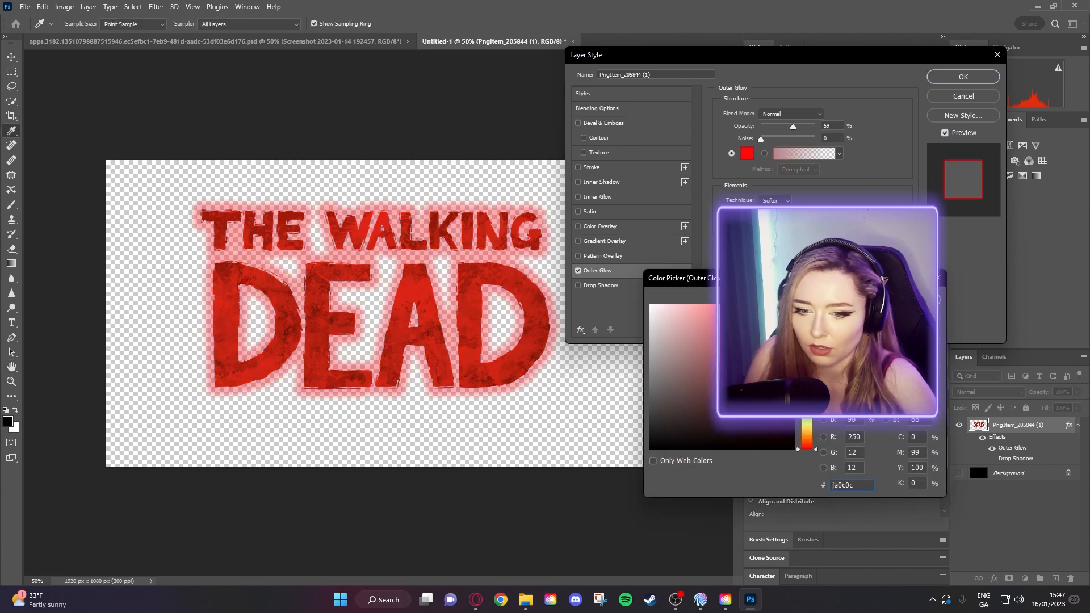
key(Return)
mouse_move(793, 126)
mouse_down()
mouse_move(818, 128)
mouse_move(790, 134)
mouse_up()
click(578, 270)
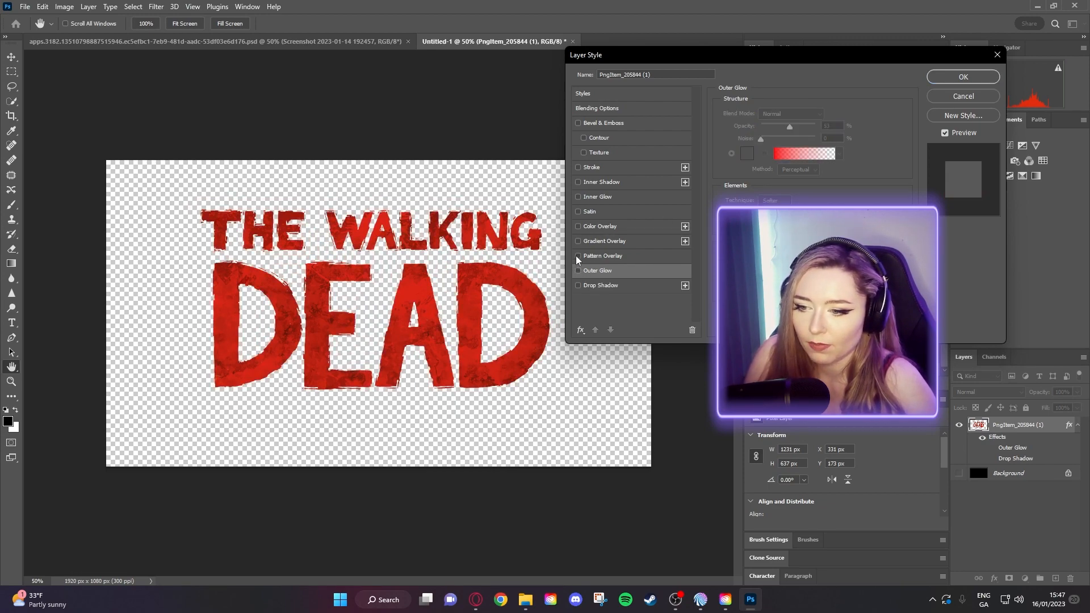
- Try Pattern, Gradient and Color Overlays in turn, ending colour overlay at 0 opacity, removing each
click(578, 256)
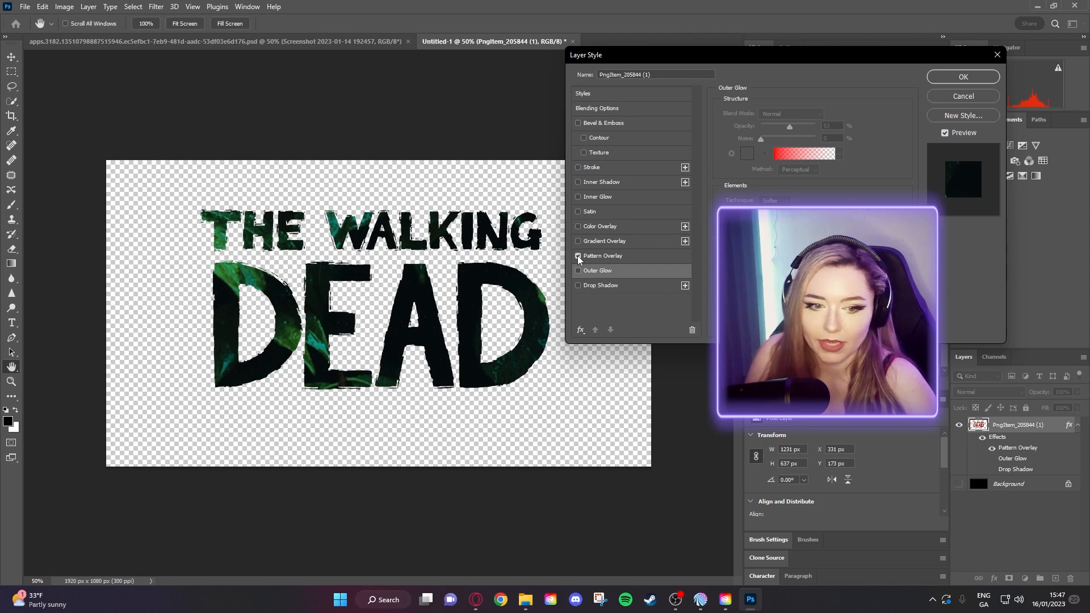
click(578, 256)
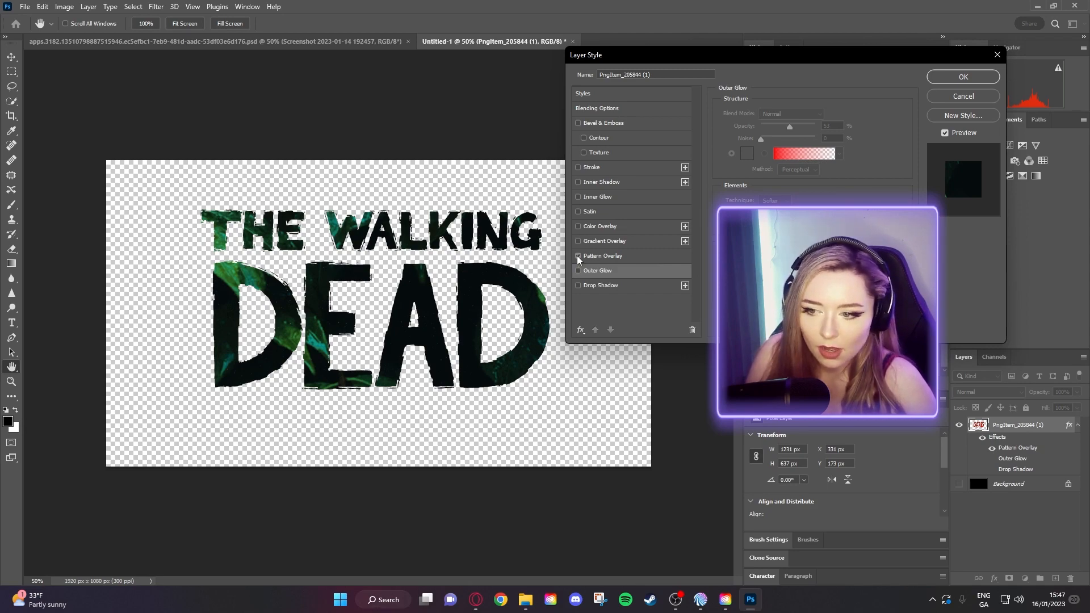
click(578, 242)
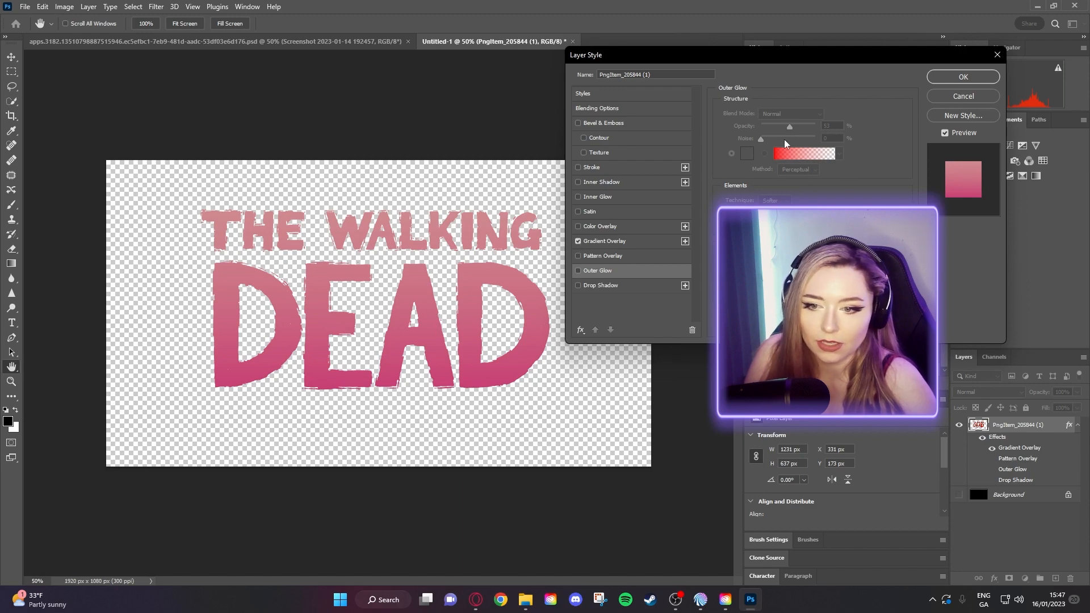
click(613, 241)
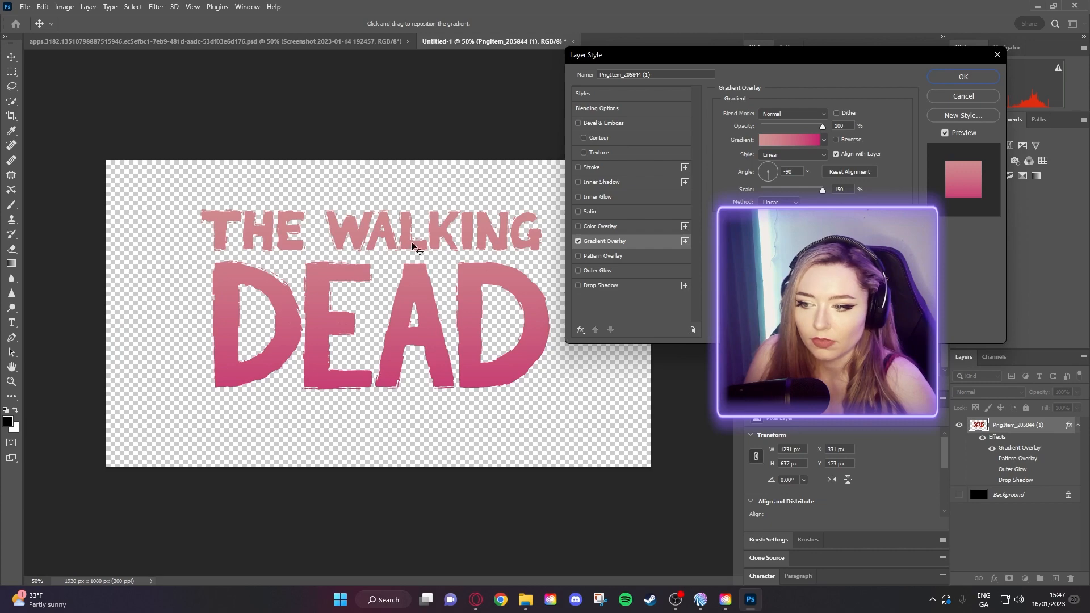
click(579, 243)
click(578, 226)
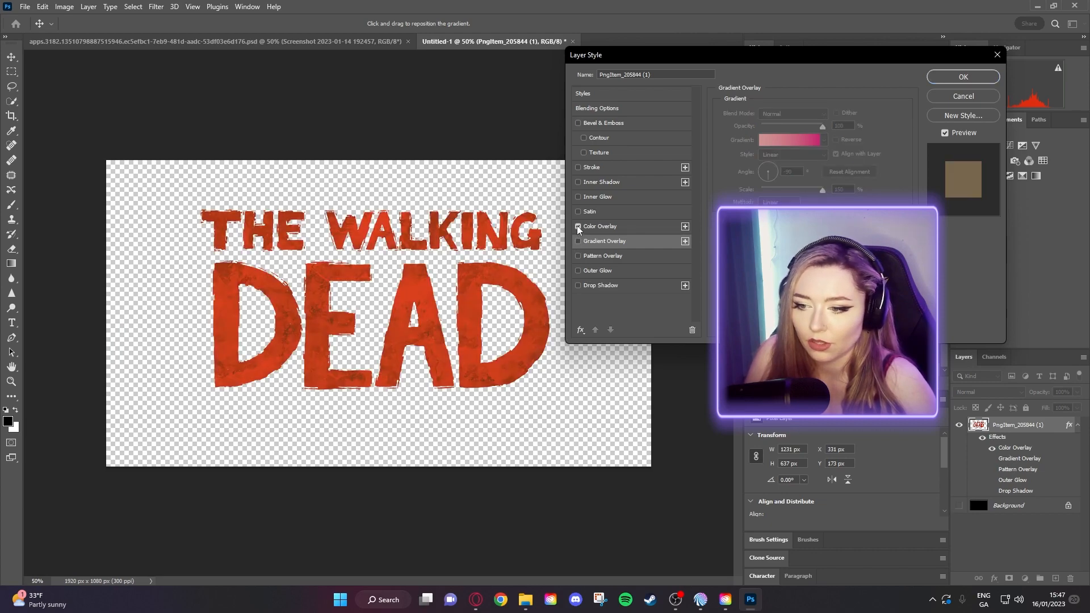
click(610, 227)
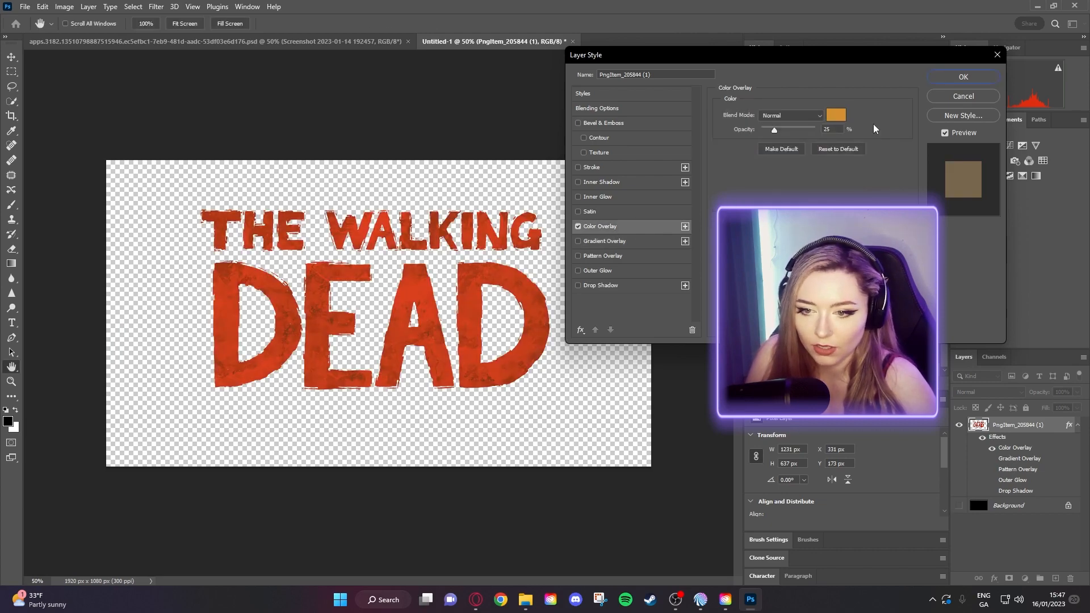
drag(781, 140, 745, 140)
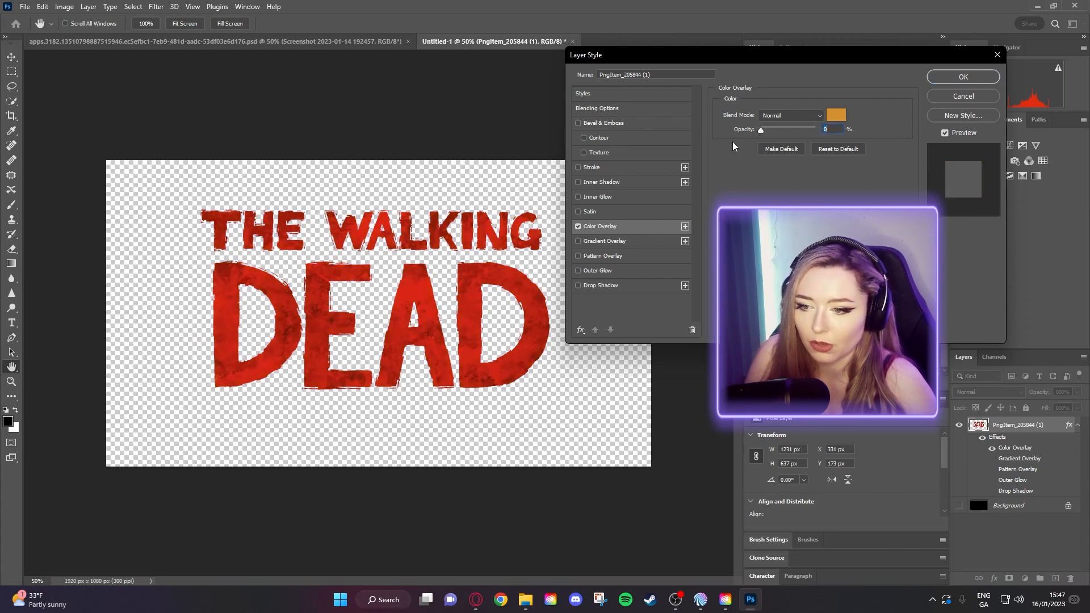
click(579, 226)
- Try Satin, Inner Glow and a 16 px dark Stroke on the lettering, removing each
click(578, 211)
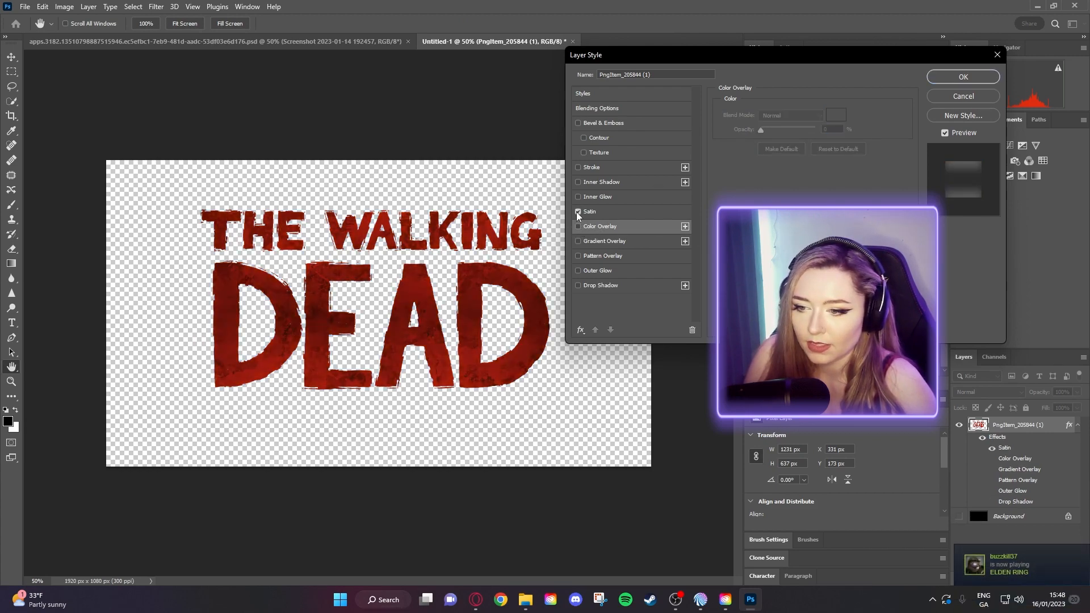
click(578, 212)
click(578, 198)
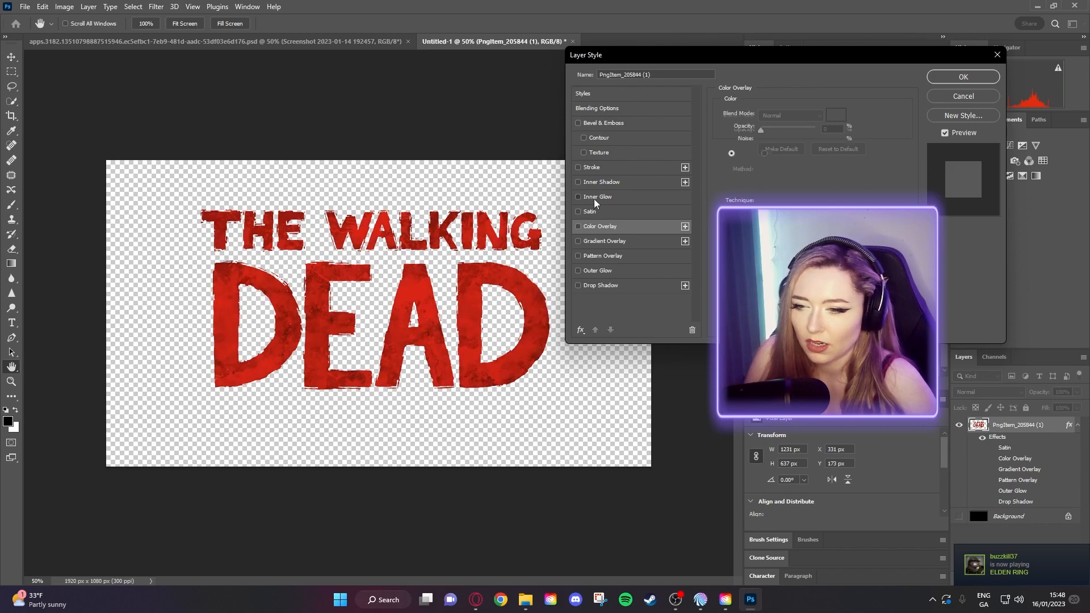
click(578, 197)
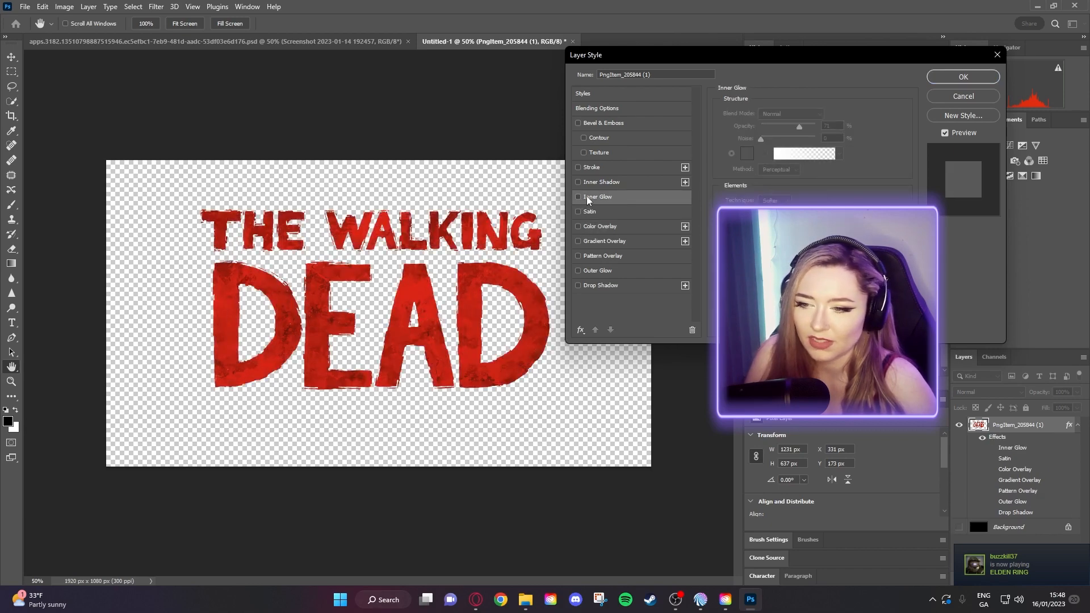
click(578, 167)
click(597, 168)
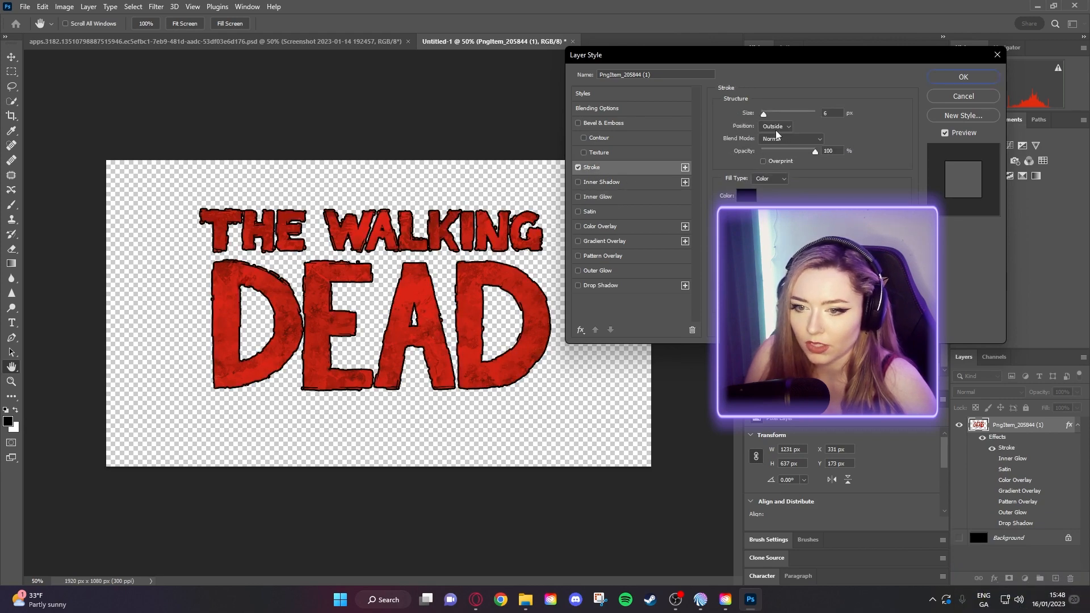
drag(766, 114, 769, 117)
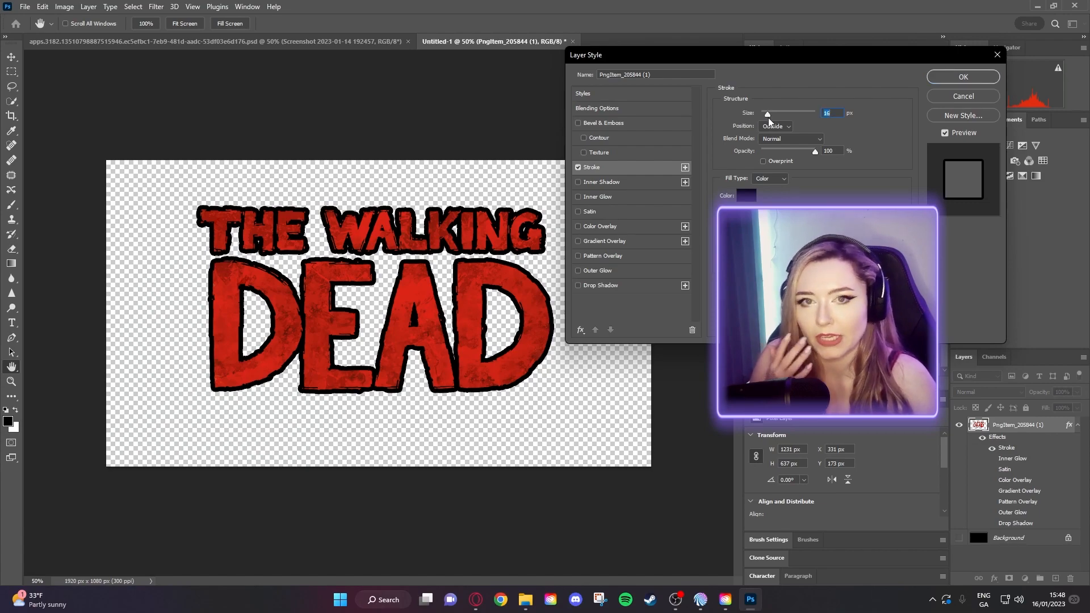
click(578, 168)
- Try Bevel & Emboss and the Drop Shadow again, switching both back off
click(578, 123)
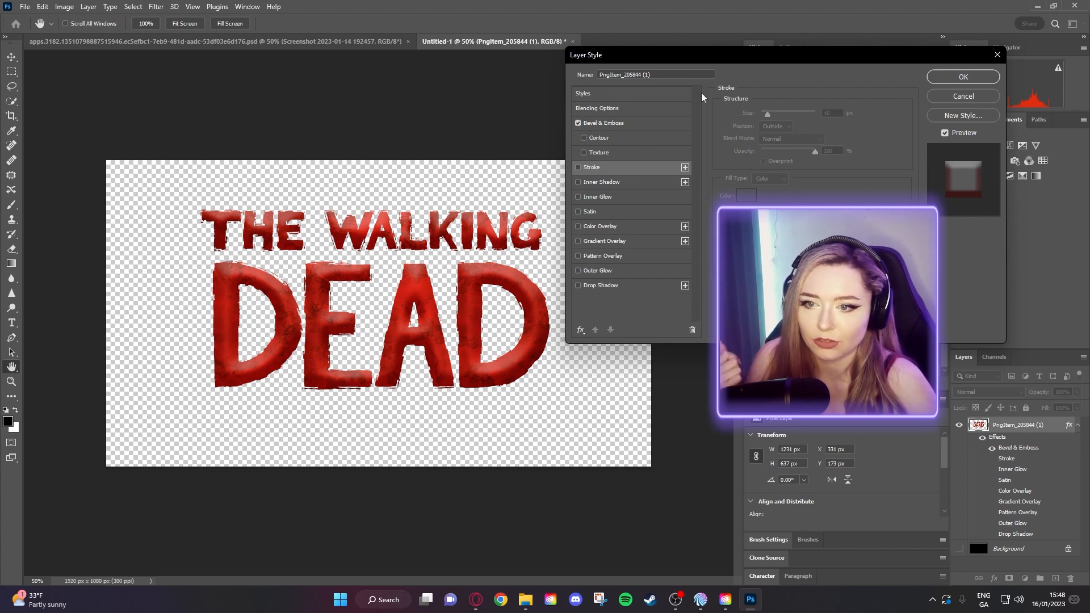
drag(719, 56, 708, 68)
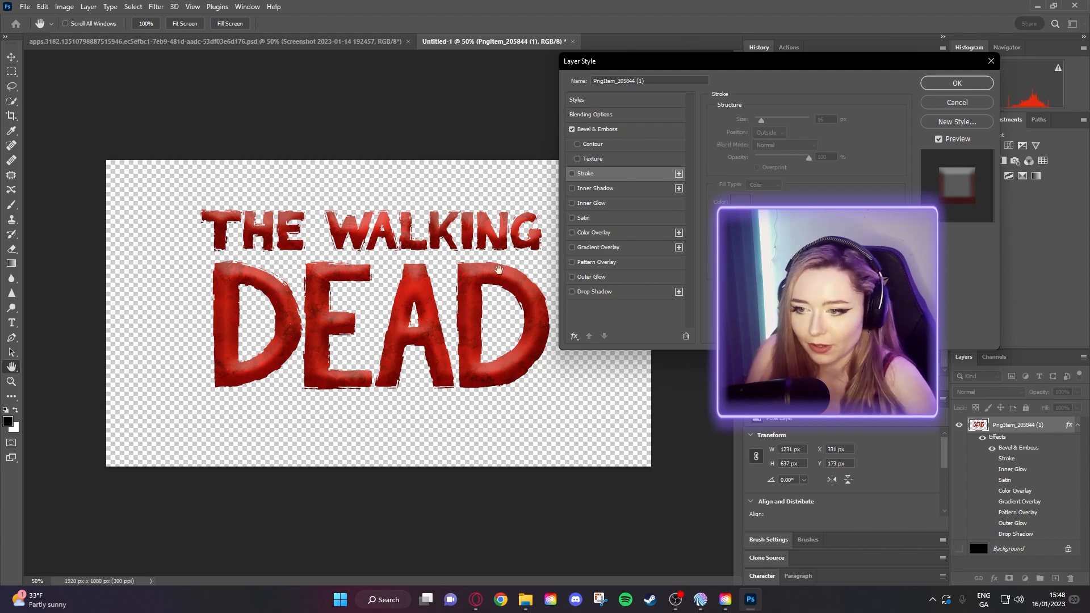
click(572, 129)
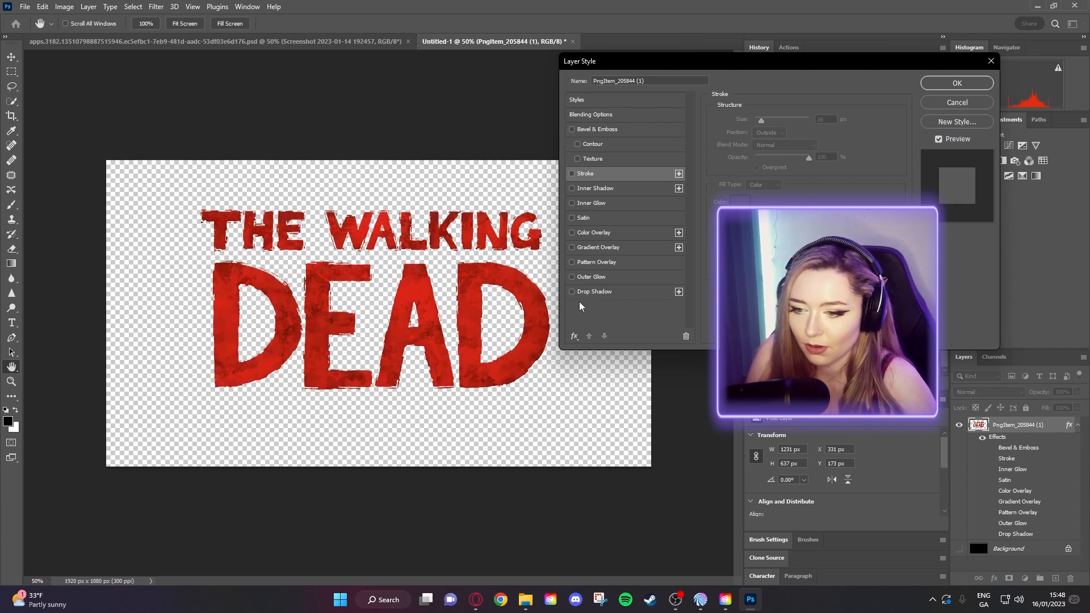
click(572, 292)
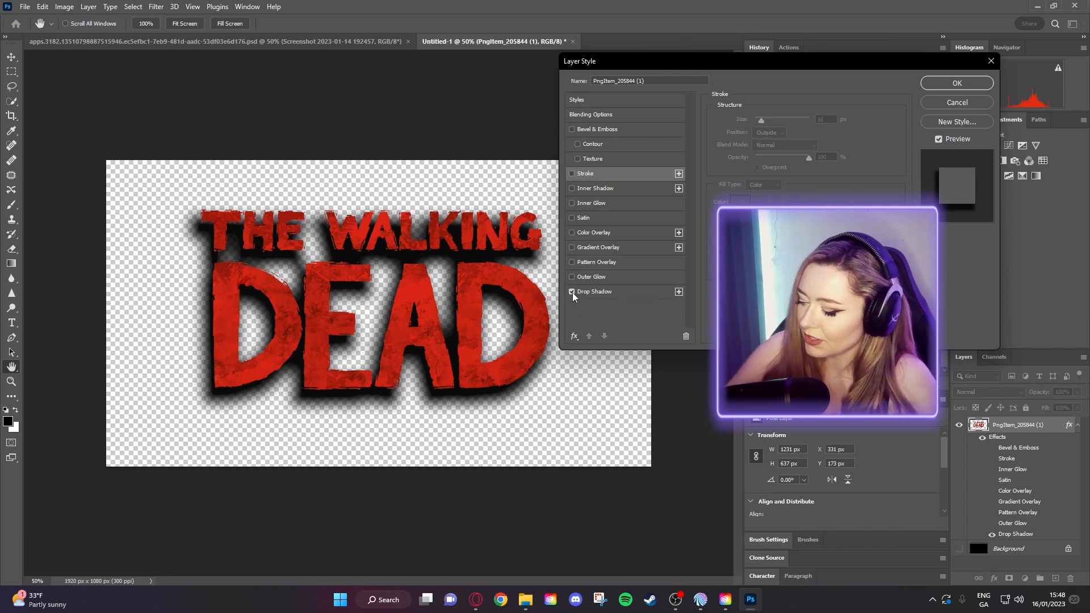
click(572, 292)
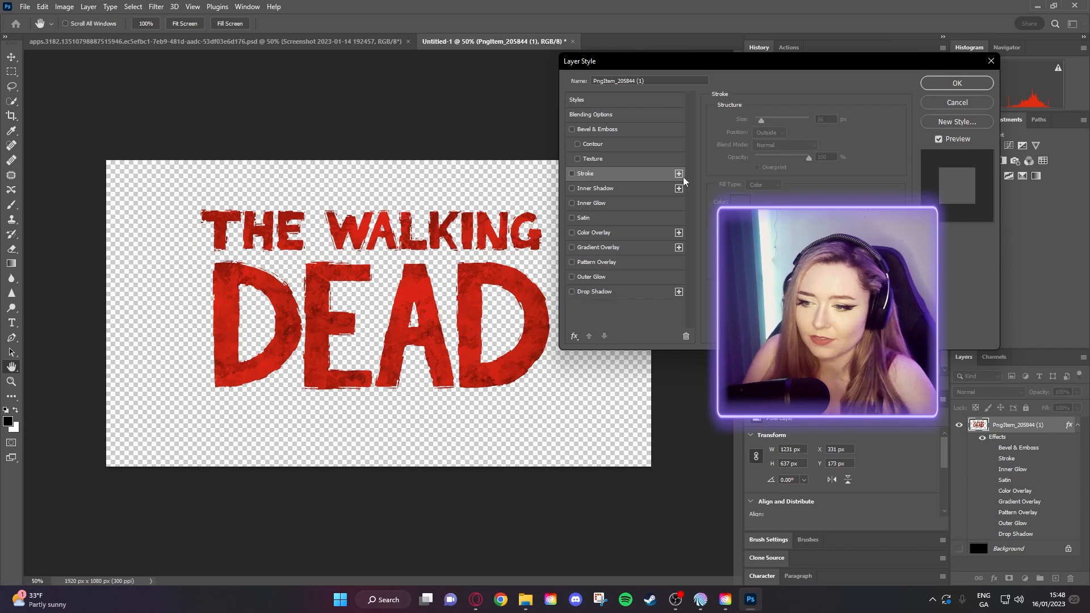
- Close the Layer Style dialog with no effects kept on the logo
click(991, 61)
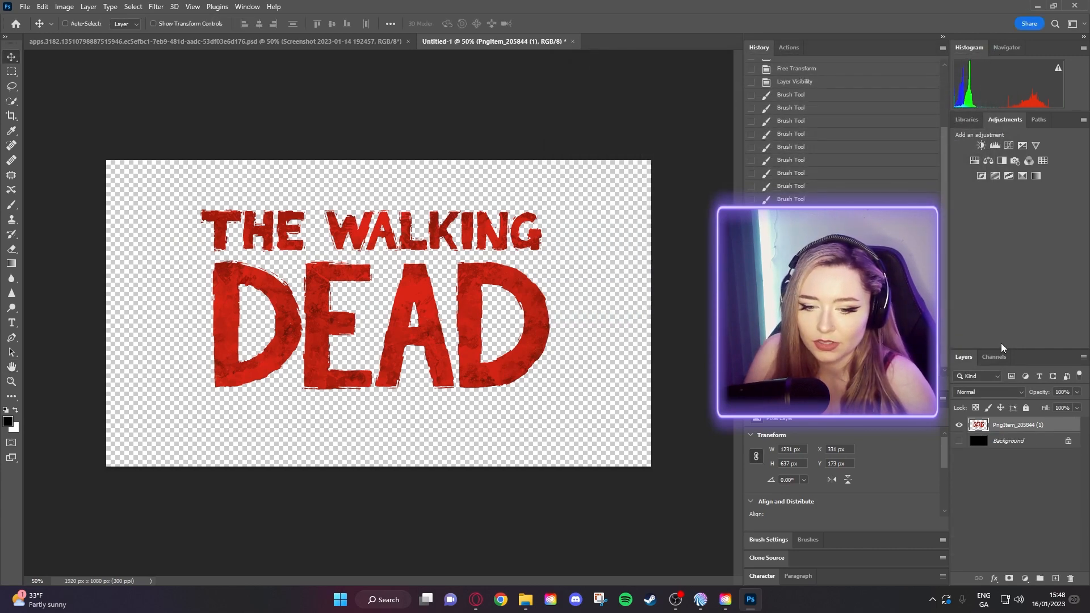
right_click(1028, 425)
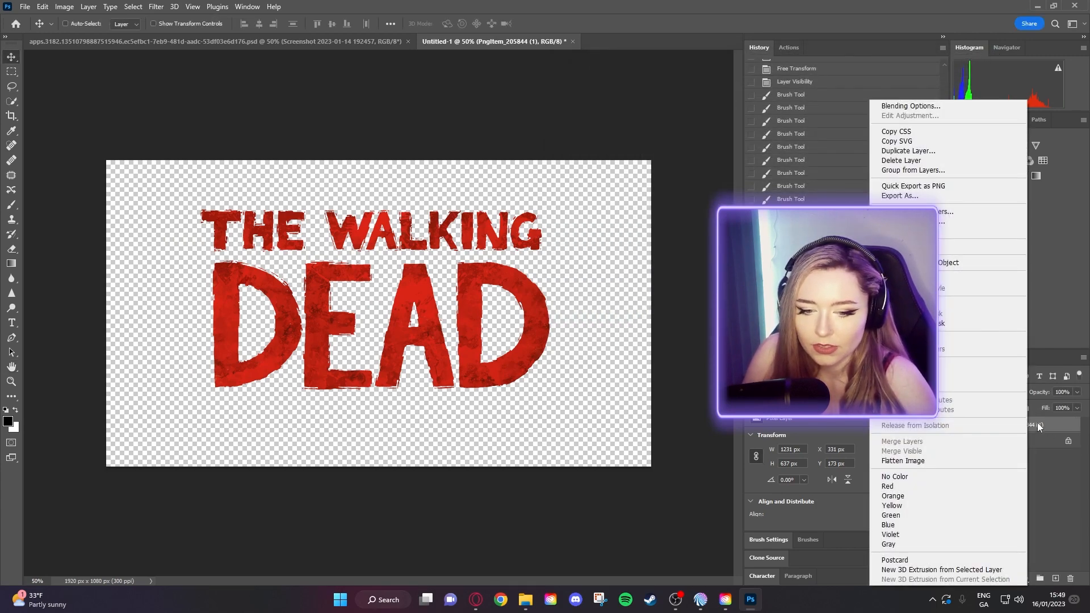
click(1038, 425)
- Rename the PngItem layer to 'Logo' and bring the Walking dead thumbnail folder over the canvas
double_click(1036, 431)
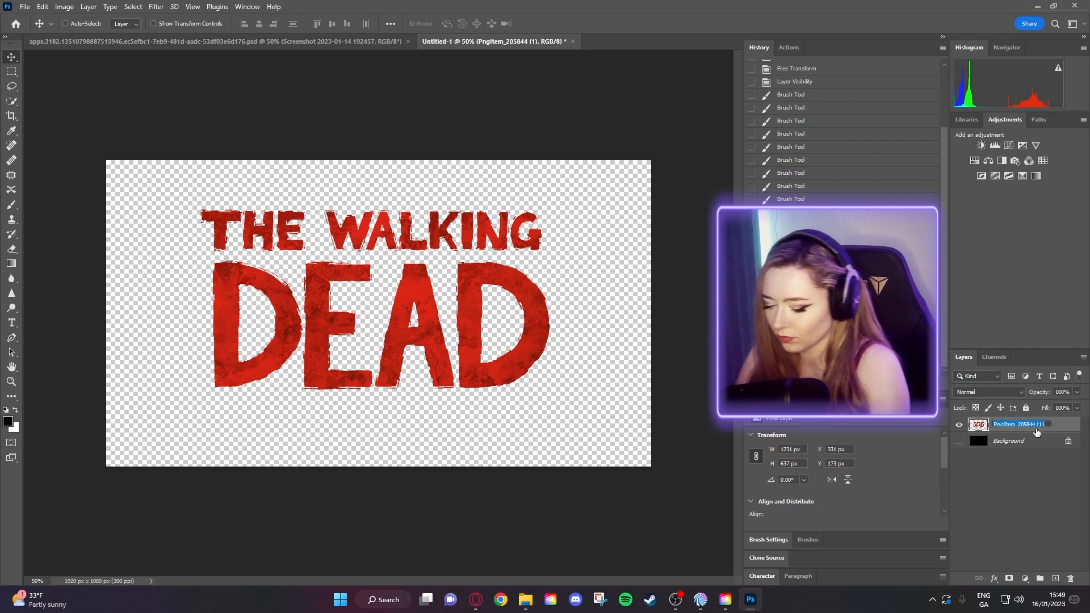
text(Logo)
key(Return)
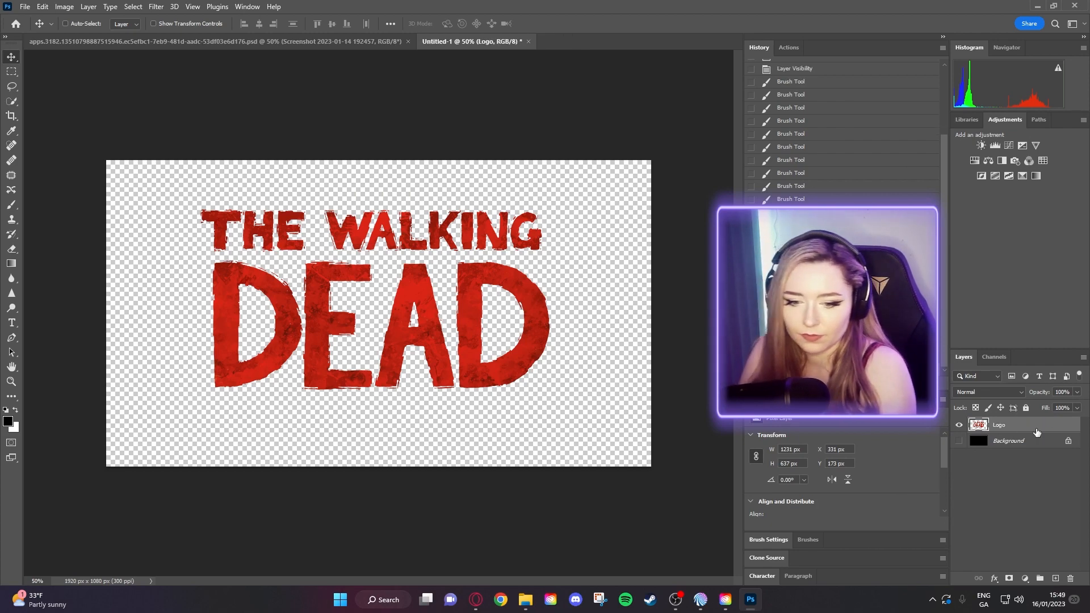
click(1023, 483)
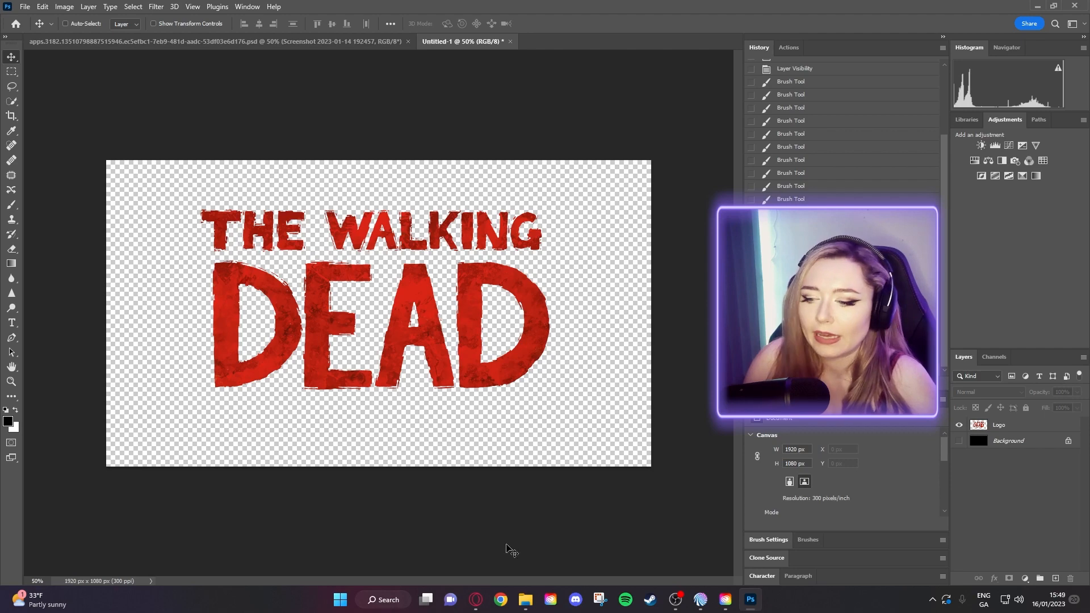
click(525, 600)
drag(675, 61, 429, 63)
- Compare the boy screenshots 192406 and 192457 by selecting and previewing them full size
click(609, 175)
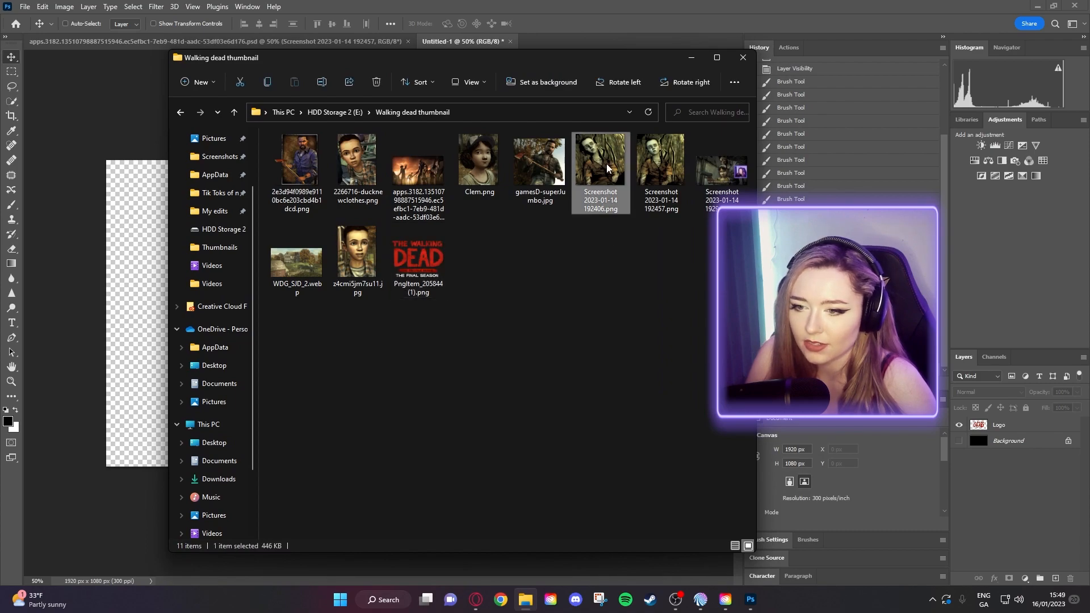
click(651, 159)
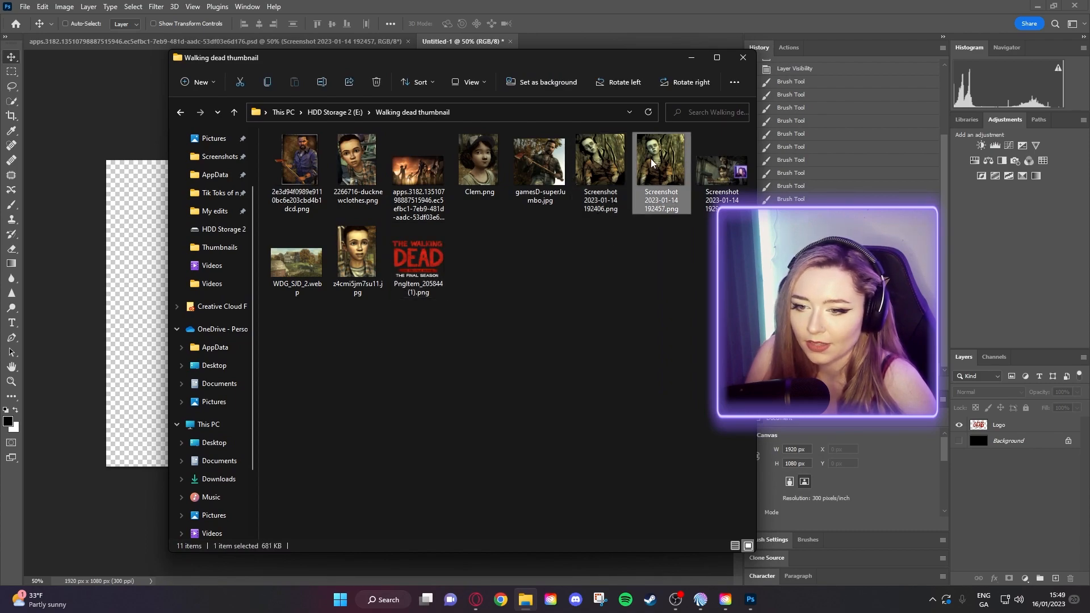
click(611, 164)
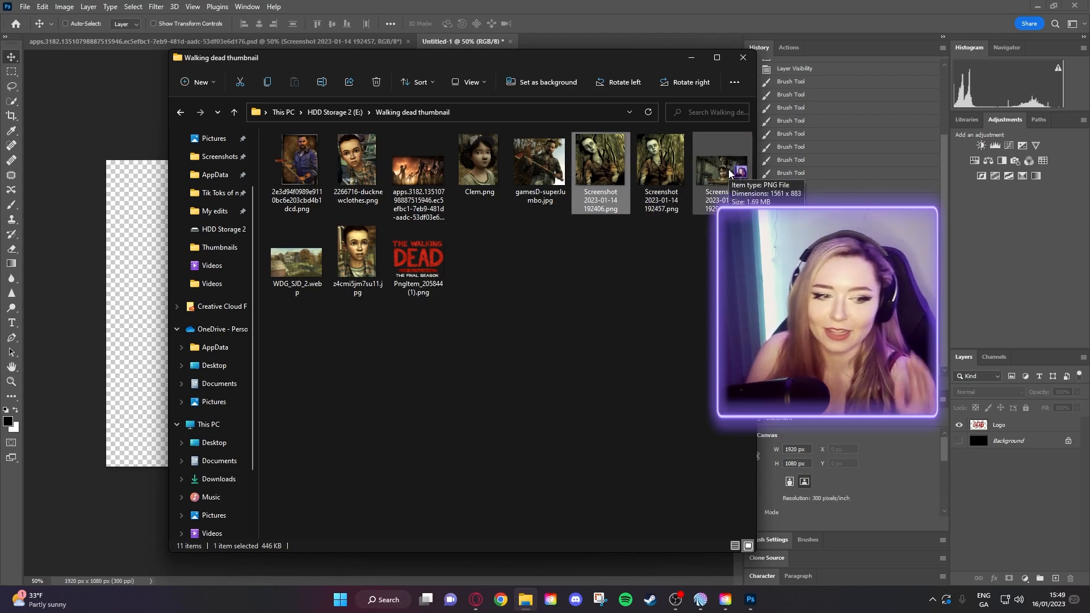
double_click(682, 148)
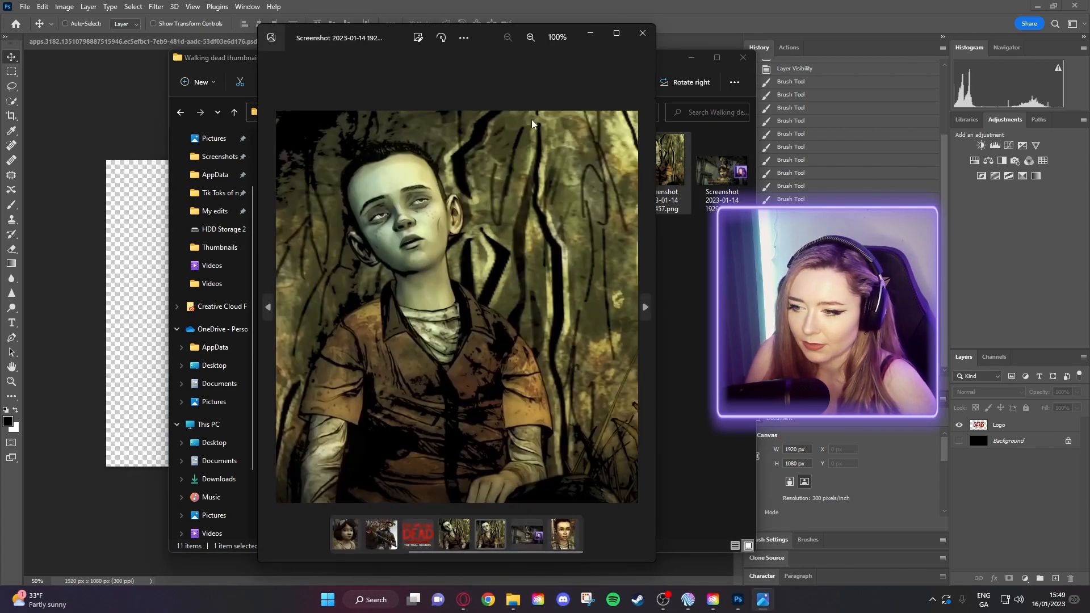
click(642, 32)
double_click(604, 151)
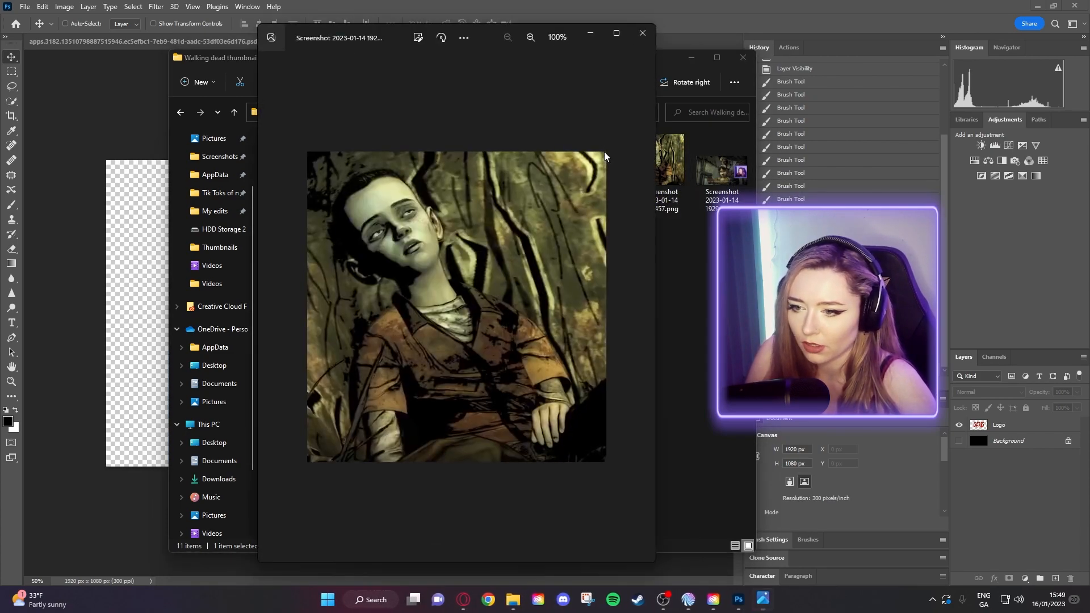
click(642, 32)
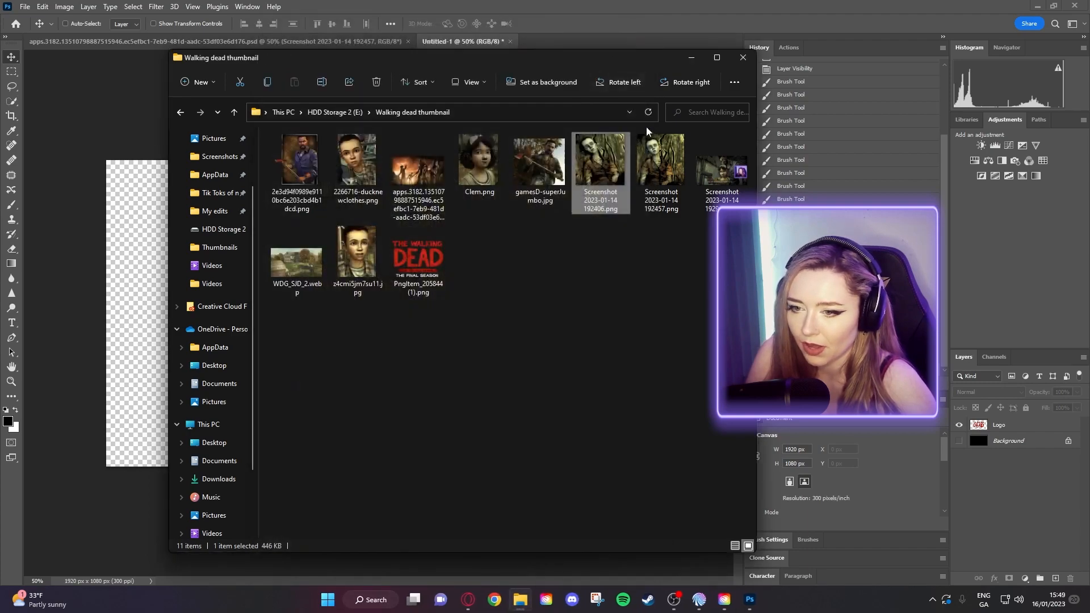
double_click(665, 151)
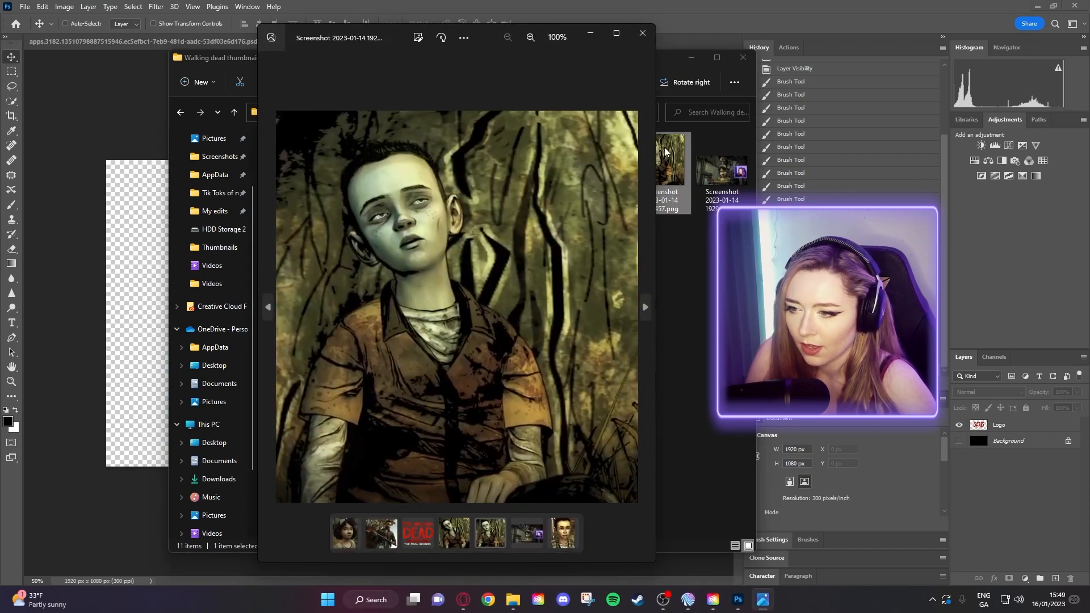
click(642, 33)
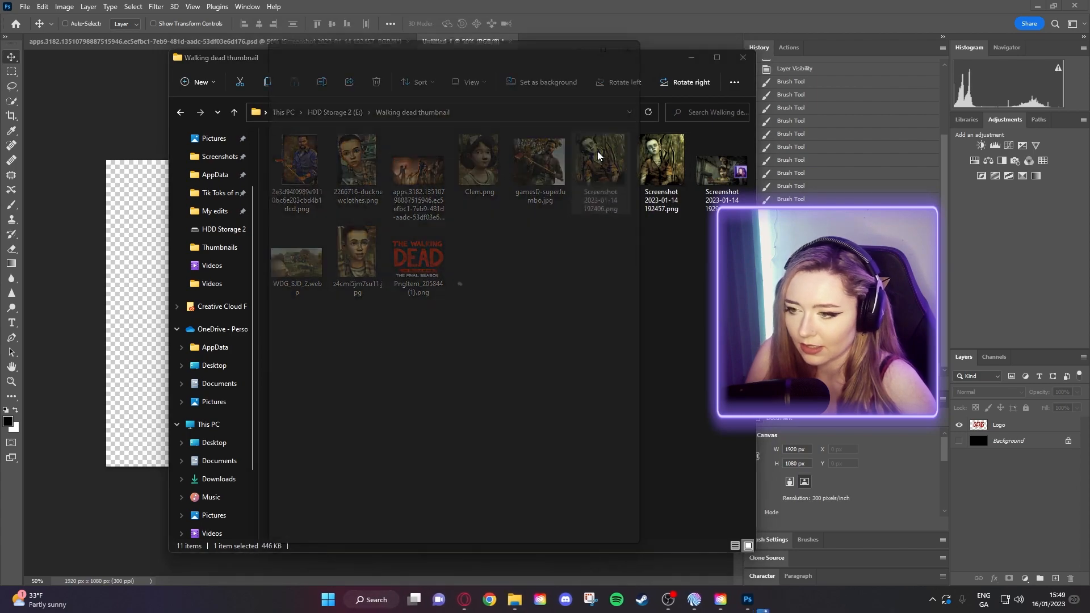
- Preview 192406 and 192457 once more, then pick Screenshot 2023-01-14 192457.png for Photoshop
double_click(597, 151)
click(641, 33)
double_click(660, 159)
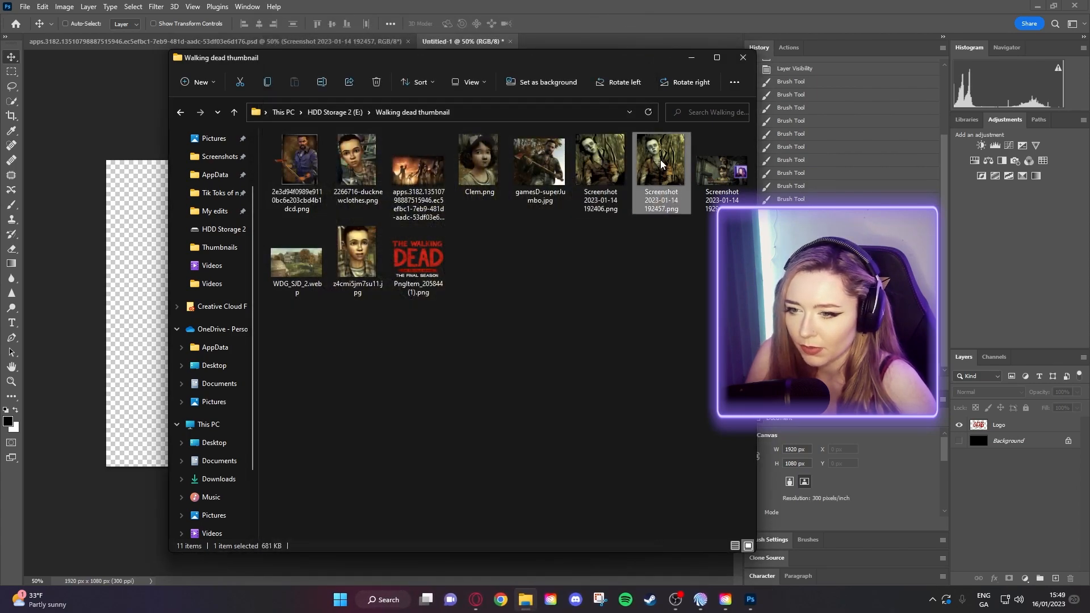
click(639, 35)
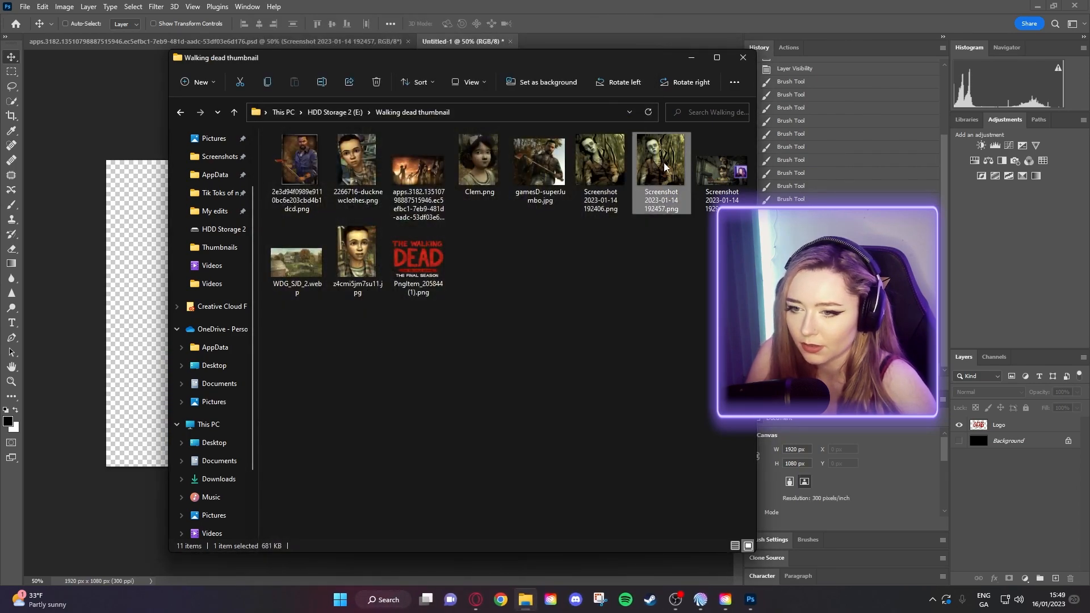
click(134, 259)
- Place Screenshot 192457 as a 998 × 1080 px layer at X 477, hide Logo, zoom to 66.67%
drag(134, 259, 215, 253)
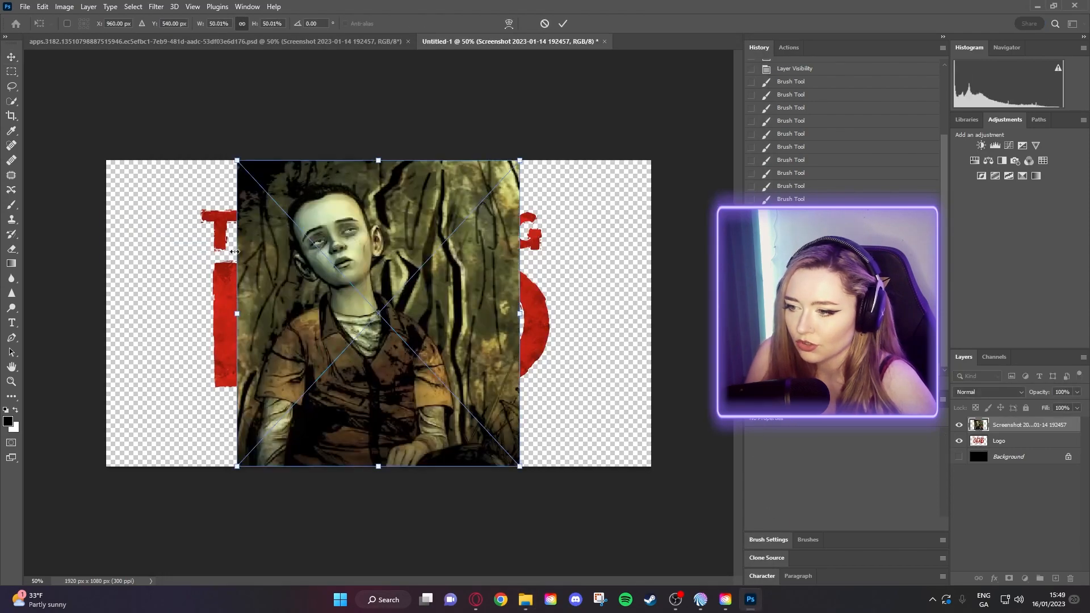
drag(407, 251, 276, 252)
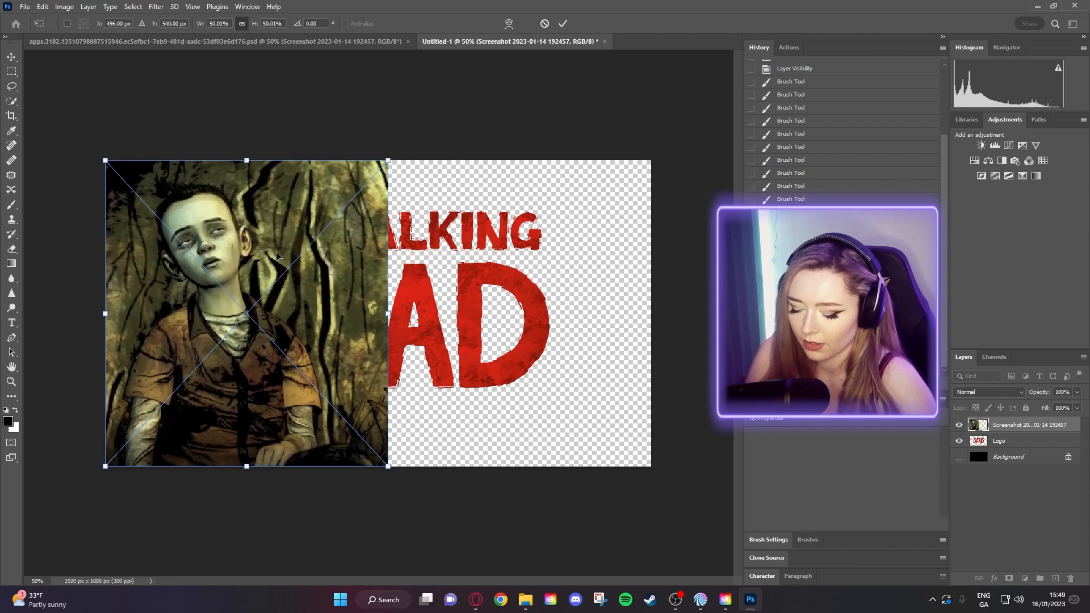
key(Return)
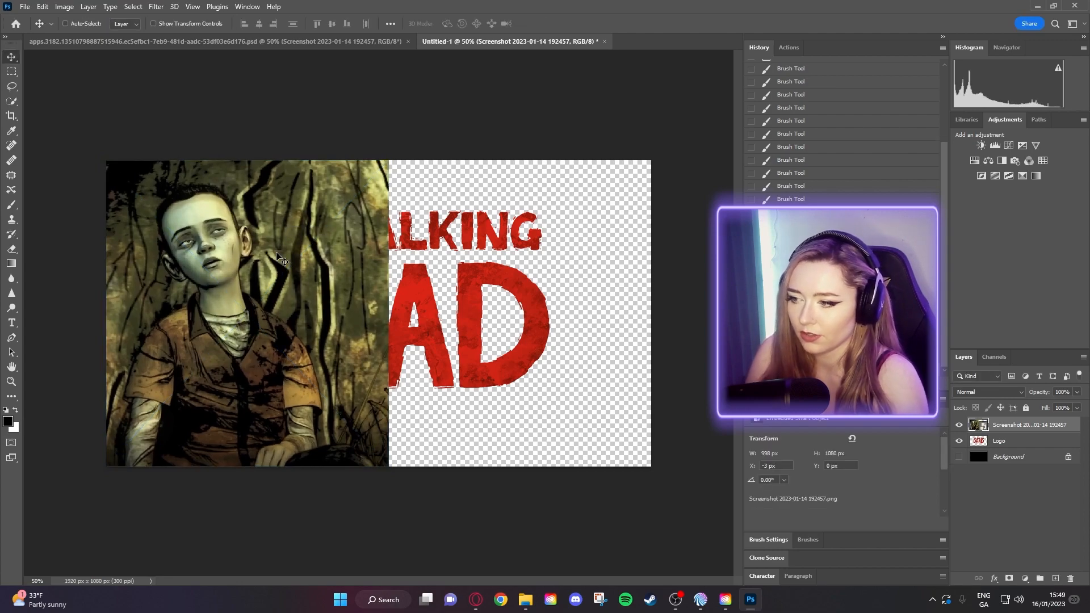
click(959, 440)
drag(316, 319, 451, 319)
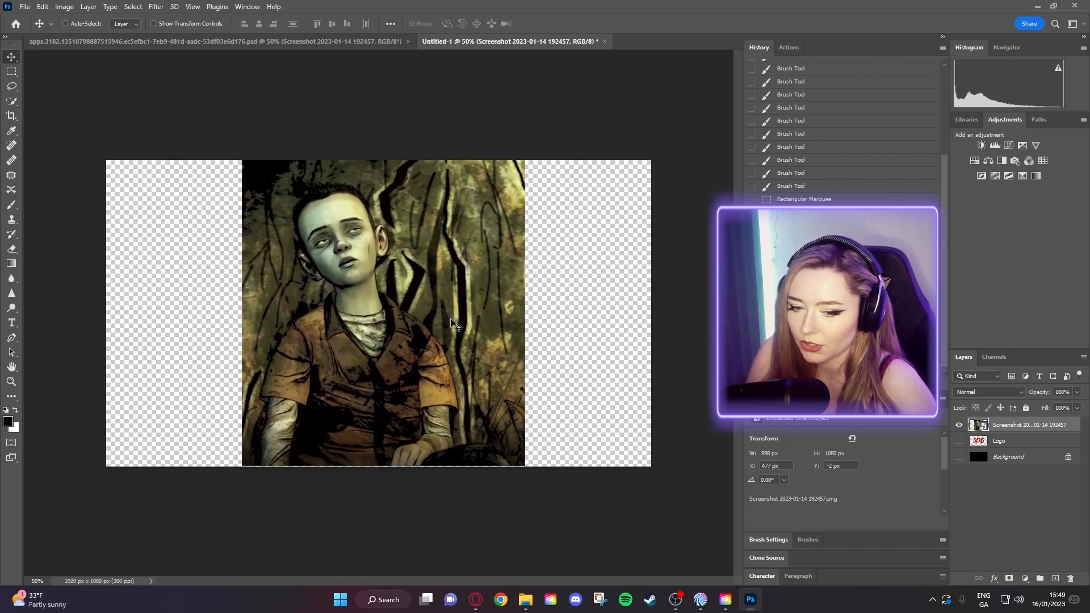
click(11, 382)
drag(348, 375, 350, 358)
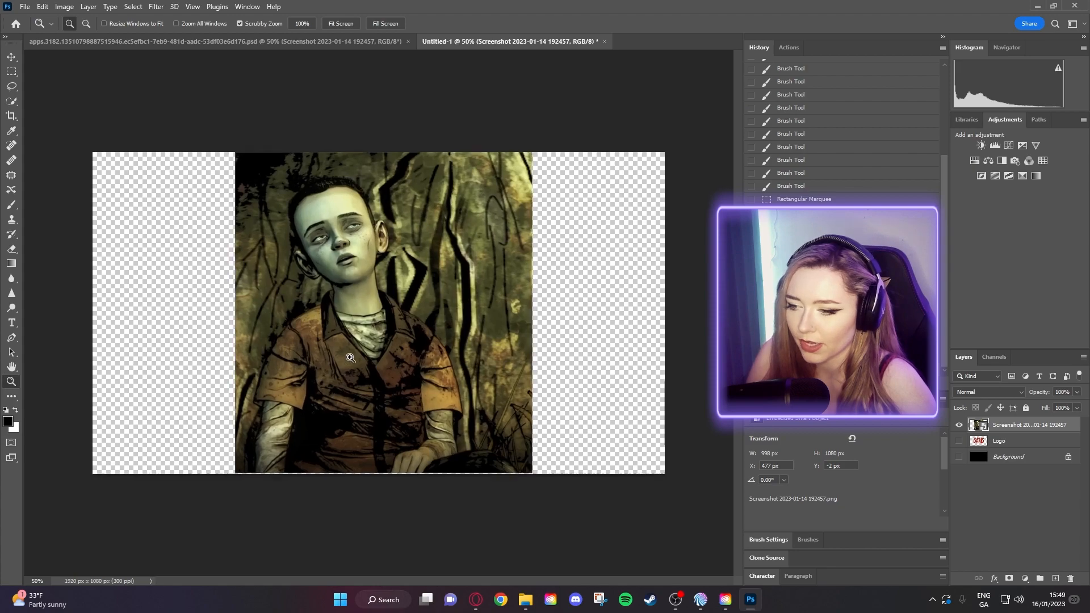
click(350, 357)
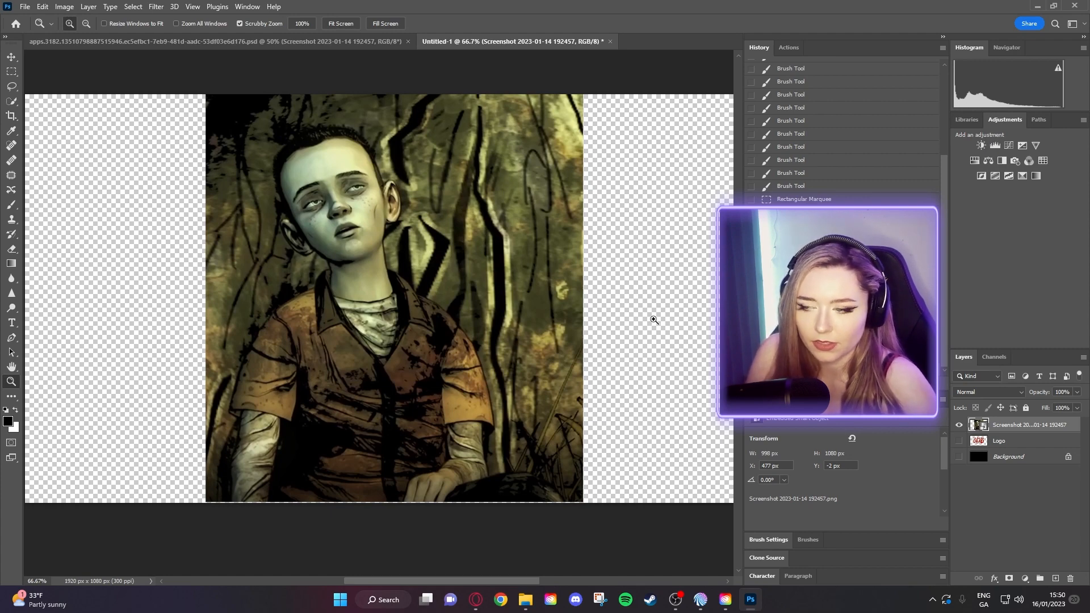
- Quick-select the boy's head, ears and shoulders, trim background by the head, and Ctrl+J him to Layer 1
click(13, 103)
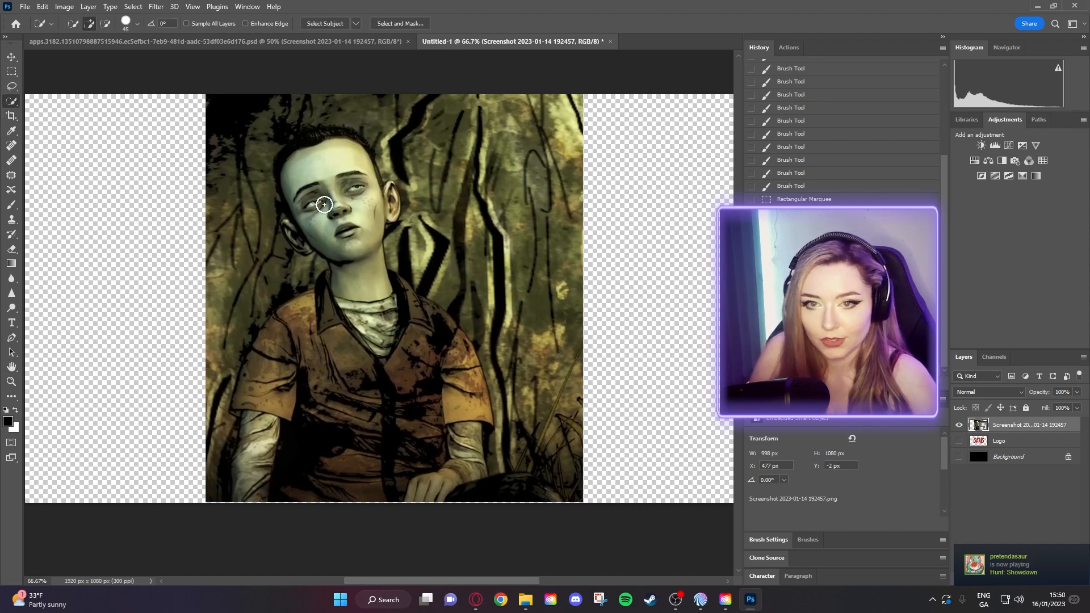
click(318, 163)
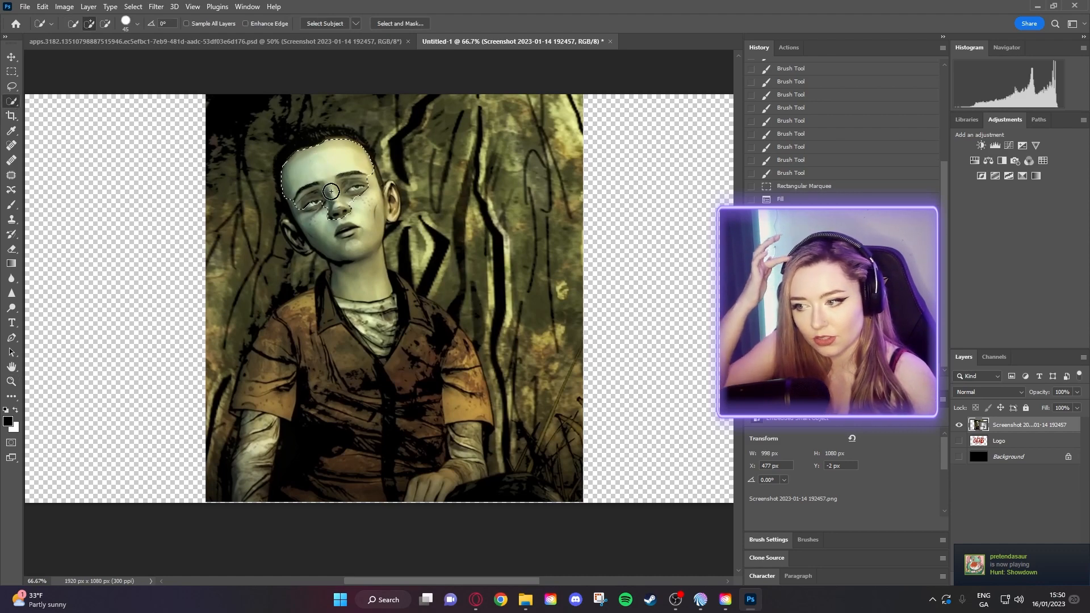
mouse_move(331, 192)
mouse_down()
mouse_move(328, 229)
mouse_move(368, 298)
mouse_move(343, 352)
mouse_move(397, 490)
mouse_move(267, 470)
mouse_move(272, 377)
mouse_move(195, 406)
mouse_move(190, 477)
mouse_move(236, 428)
mouse_move(199, 397)
mouse_move(280, 348)
mouse_move(324, 339)
mouse_move(403, 353)
mouse_move(405, 306)
mouse_move(452, 366)
mouse_move(464, 423)
mouse_move(455, 462)
mouse_move(482, 494)
mouse_move(535, 497)
mouse_up()
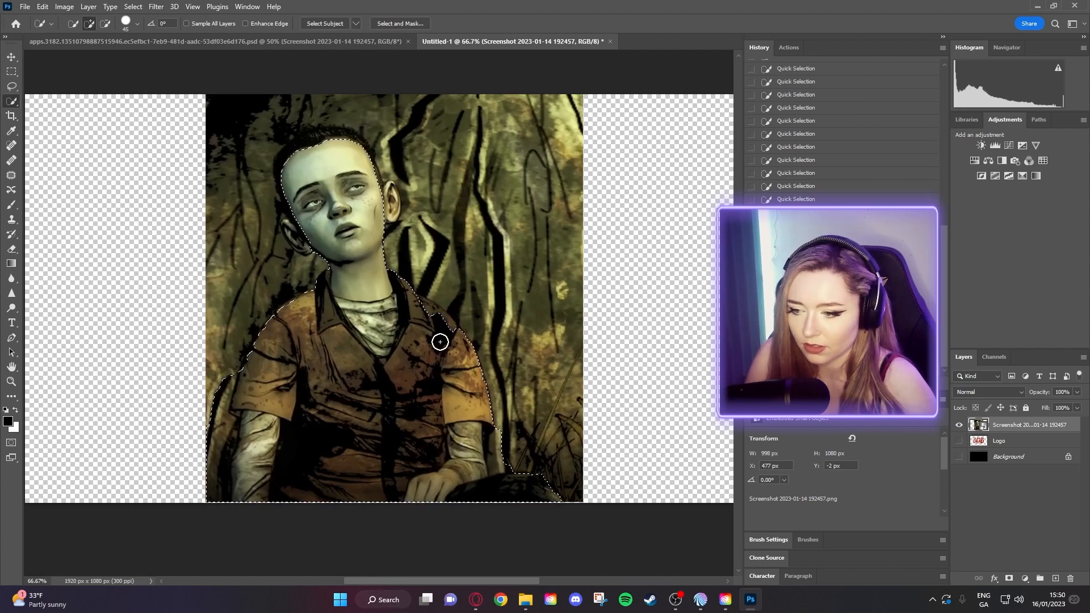
drag(445, 331, 434, 316)
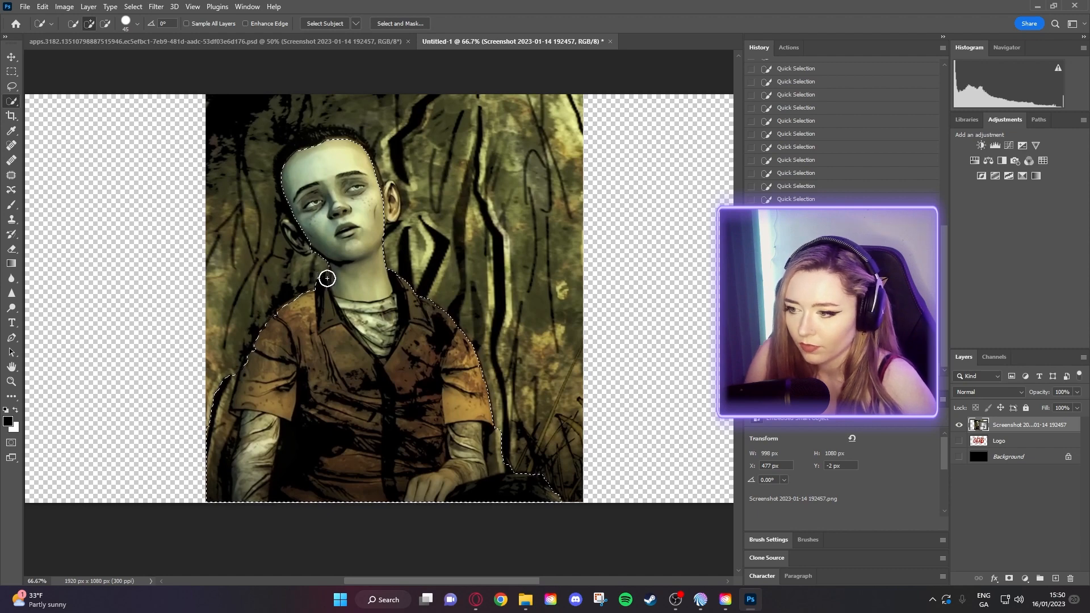
mouse_move(302, 235)
mouse_down()
mouse_move(291, 229)
mouse_move(294, 149)
mouse_move(319, 139)
mouse_move(261, 105)
mouse_move(246, 122)
mouse_move(273, 102)
mouse_move(317, 101)
mouse_move(286, 111)
mouse_move(233, 180)
mouse_move(244, 253)
mouse_move(271, 272)
mouse_move(247, 297)
mouse_up()
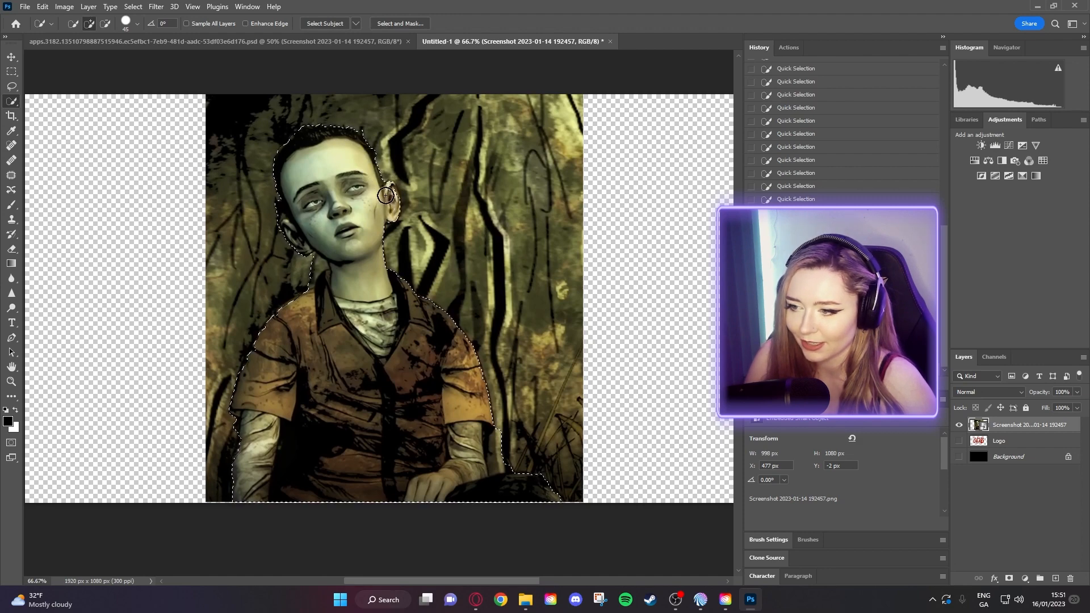
alt+click(391, 155)
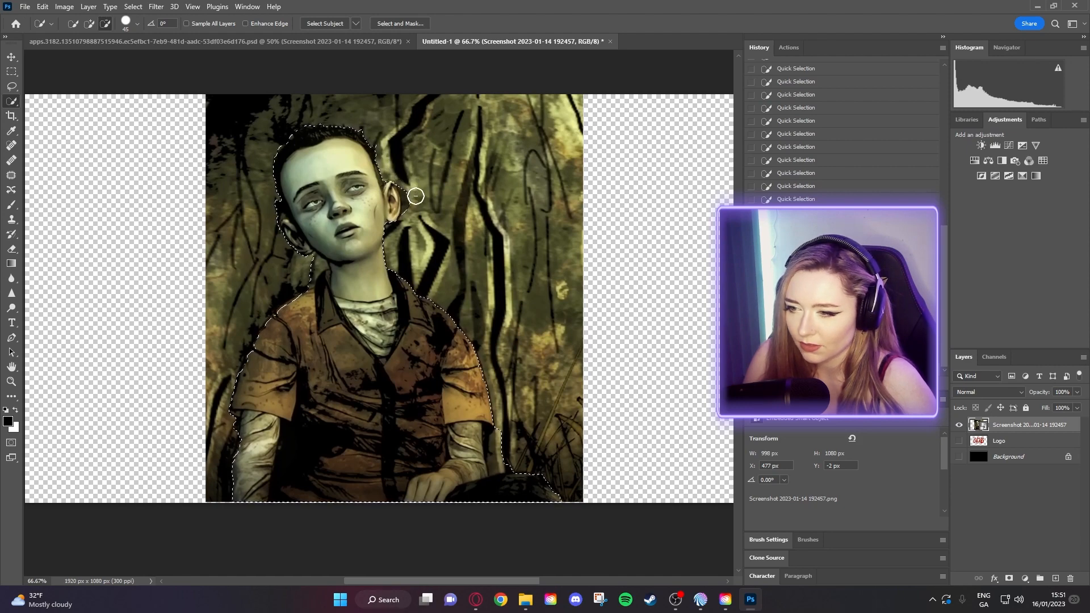
drag(406, 200, 386, 189)
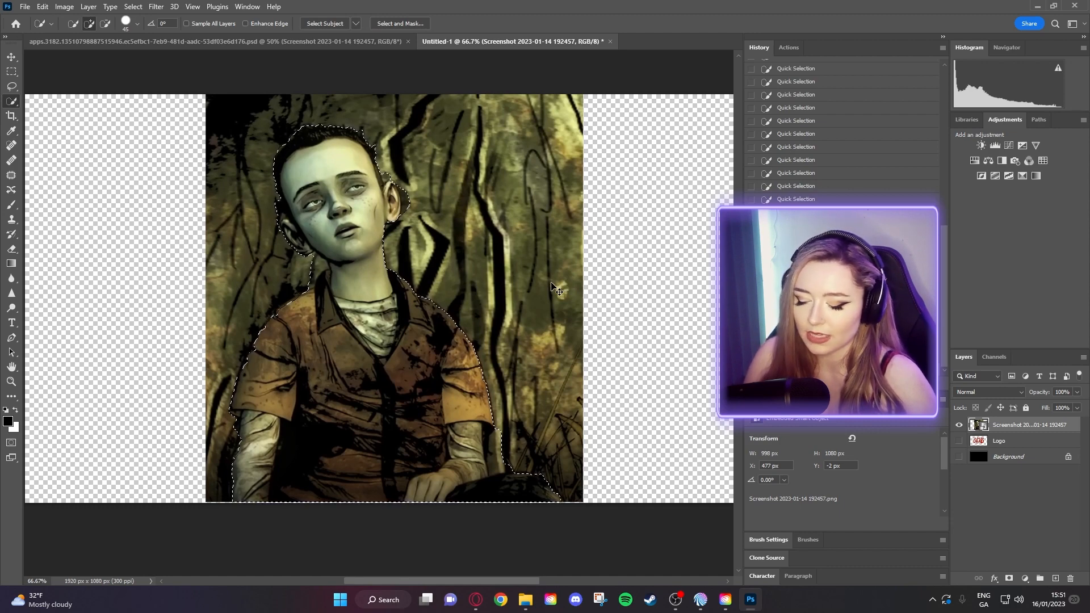
key(ctrl+j)
click(959, 440)
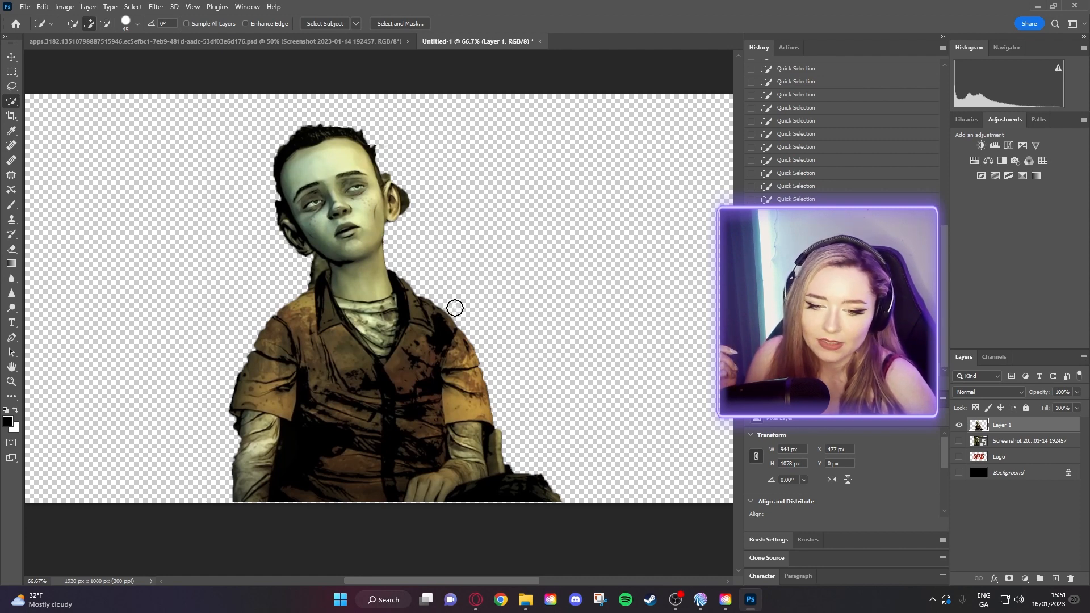
click(960, 424)
click(959, 442)
click(1011, 441)
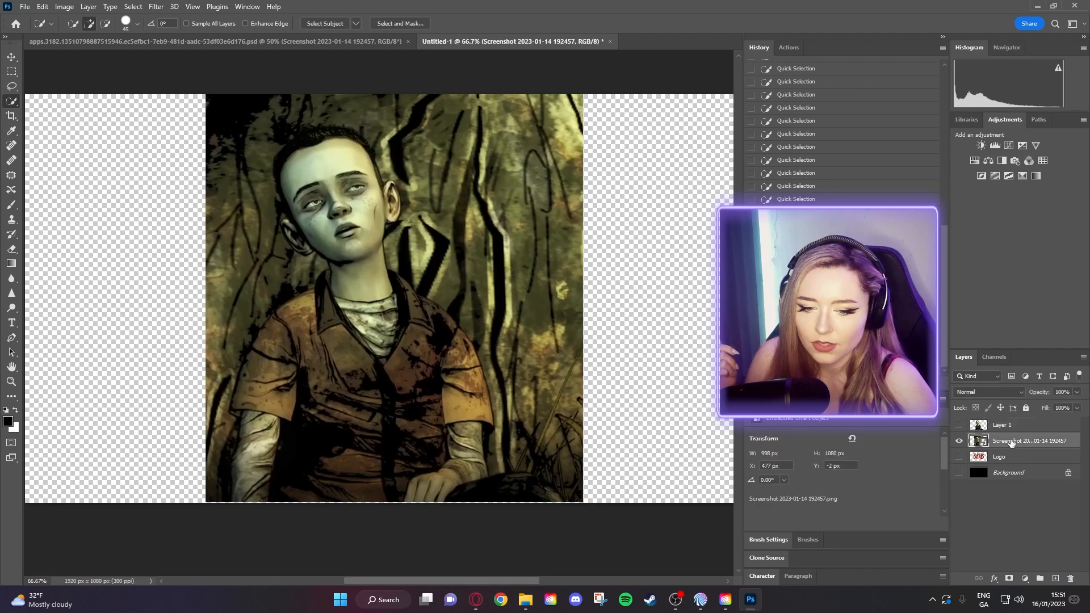
key(e)
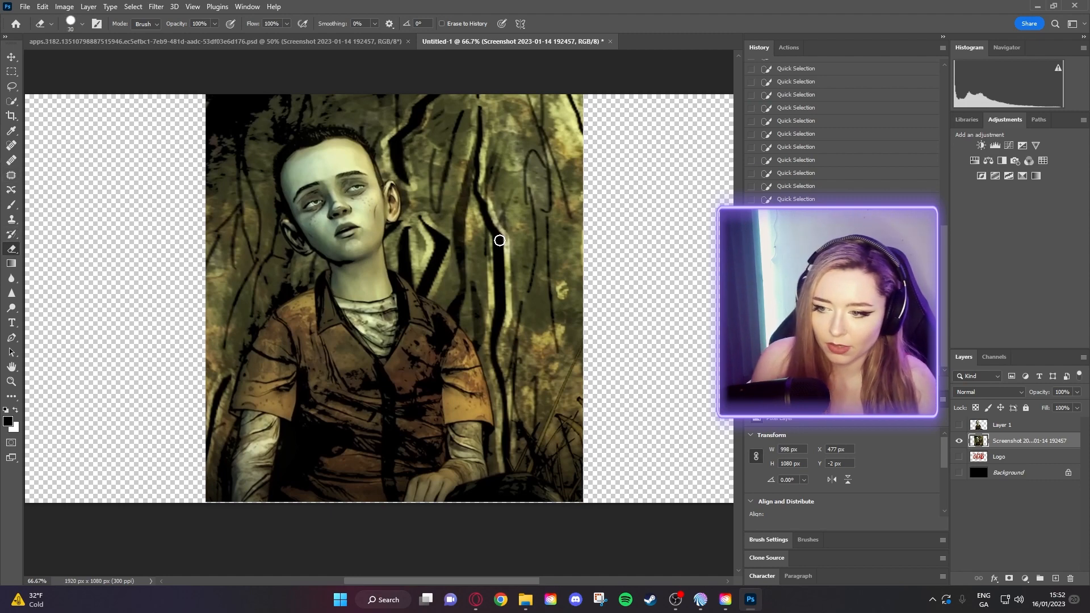
key(bracketright)
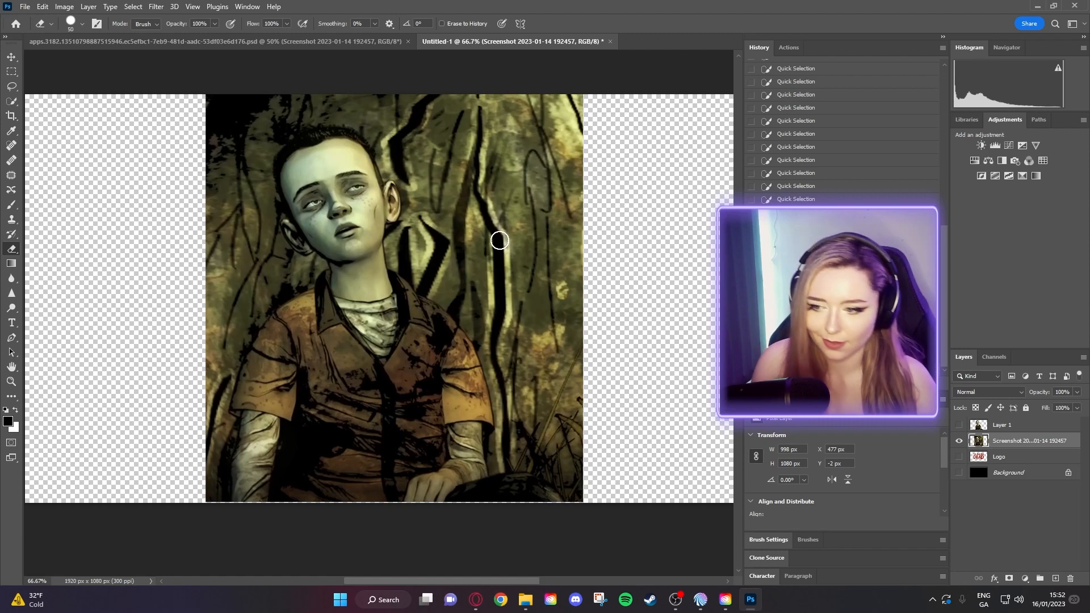
key(bracketright)
key(bracketright)
key(bracketright)
key(bracketright)
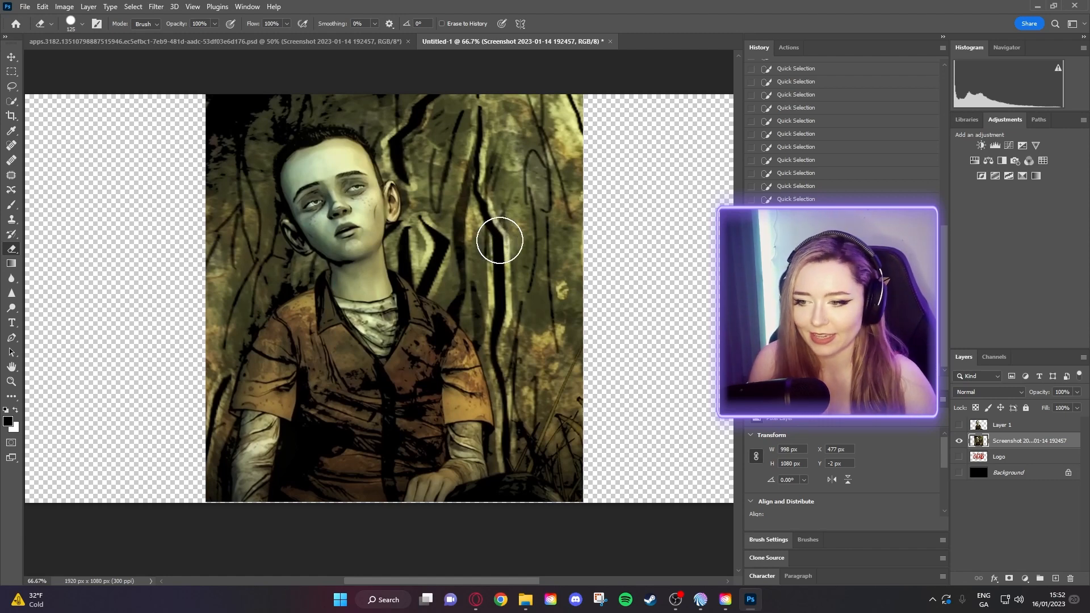
mouse_move(500, 92)
mouse_down()
mouse_move(573, 170)
mouse_move(511, 107)
mouse_move(482, 292)
mouse_move(568, 350)
mouse_move(554, 460)
mouse_move(531, 409)
mouse_up()
mouse_move(243, 134)
mouse_down()
mouse_move(203, 145)
mouse_move(205, 84)
mouse_move(167, 141)
mouse_move(297, 74)
mouse_move(412, 76)
mouse_move(230, 98)
mouse_move(188, 141)
mouse_move(190, 241)
mouse_move(239, 260)
mouse_move(190, 393)
mouse_move(202, 329)
mouse_move(186, 480)
mouse_move(186, 319)
mouse_up()
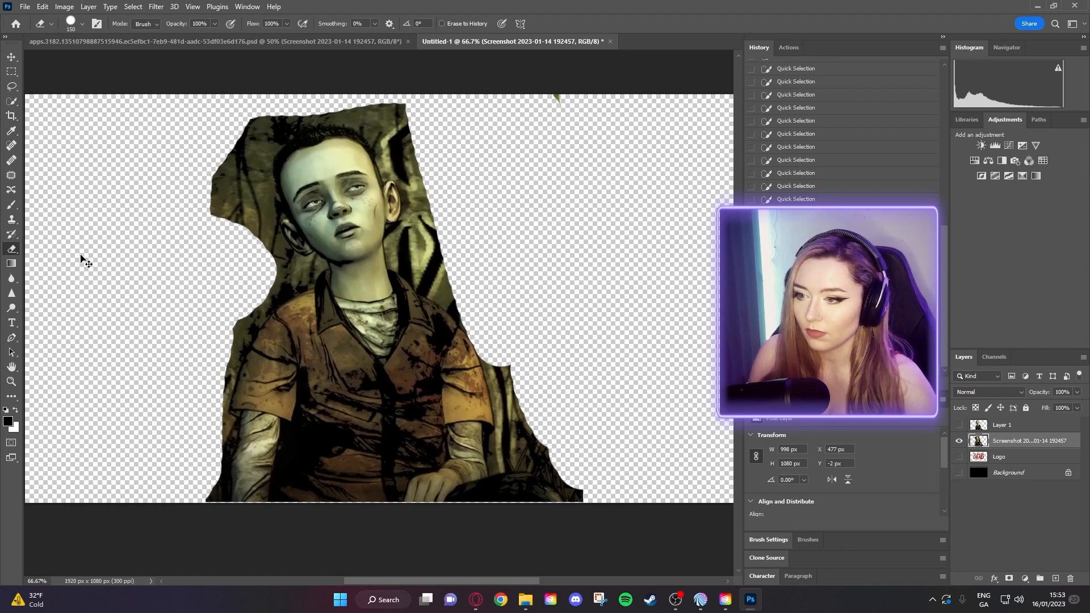
key(ctrl+z)
key(ctrl+z)
key(ctrl+z)
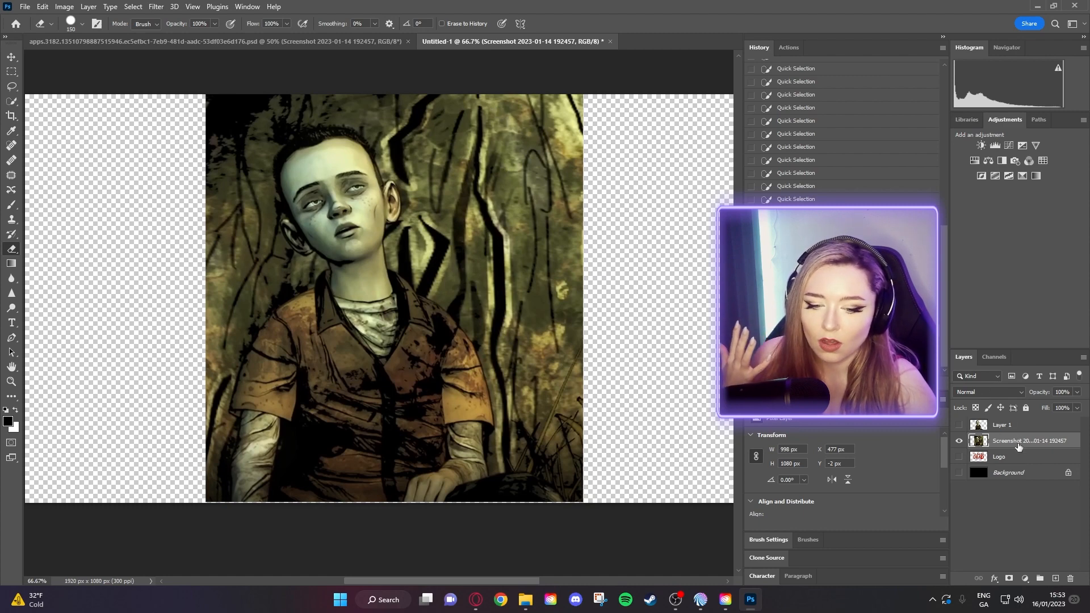
- Add a white layer mask to the boy screenshot layer, keeping the whole image visible
click(1009, 579)
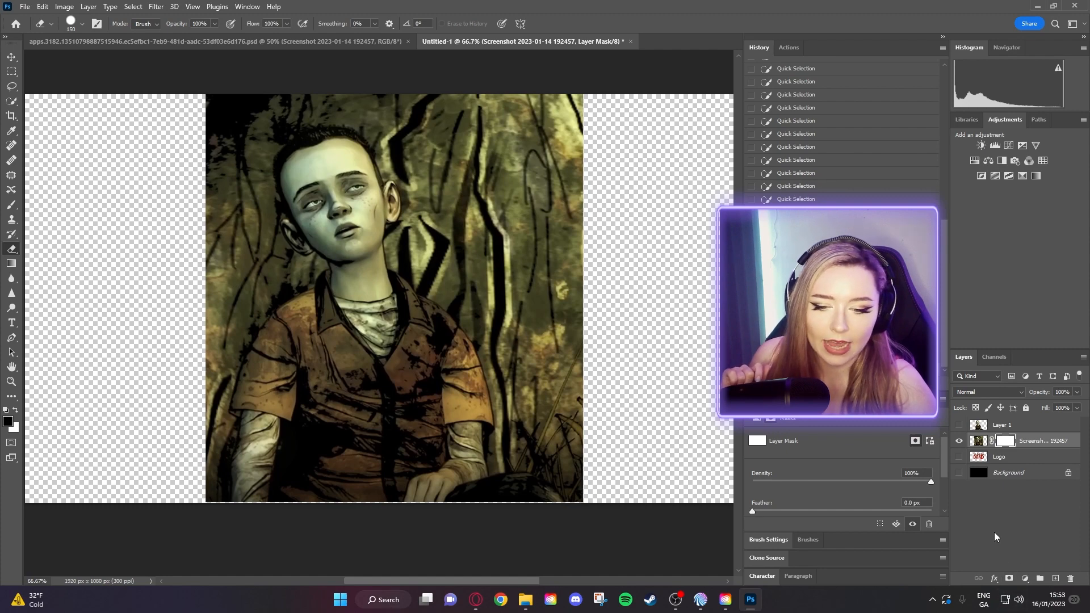
right_click(1034, 443)
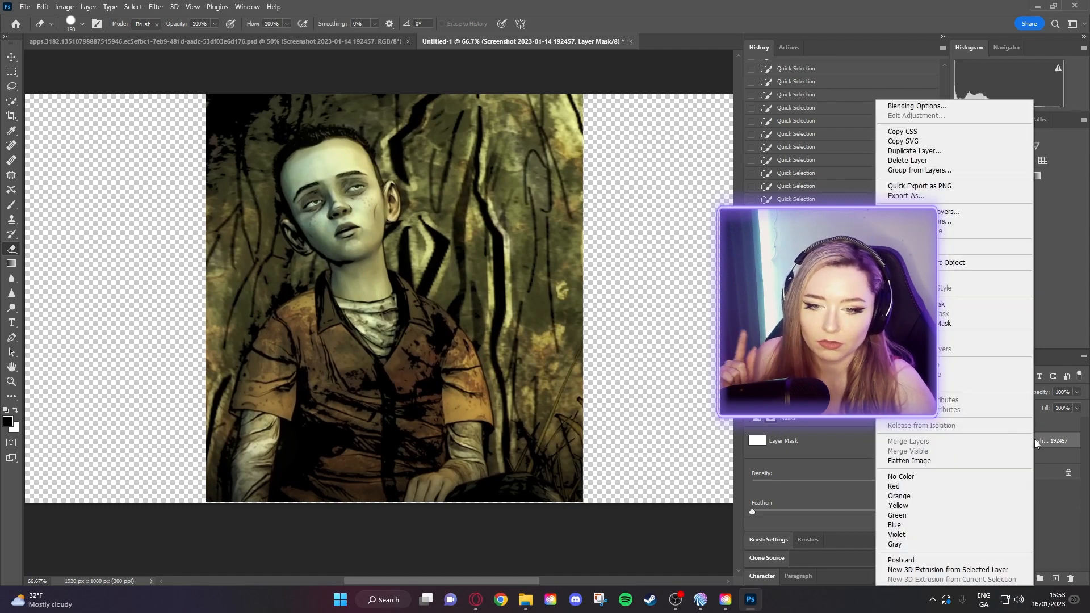
click(1068, 513)
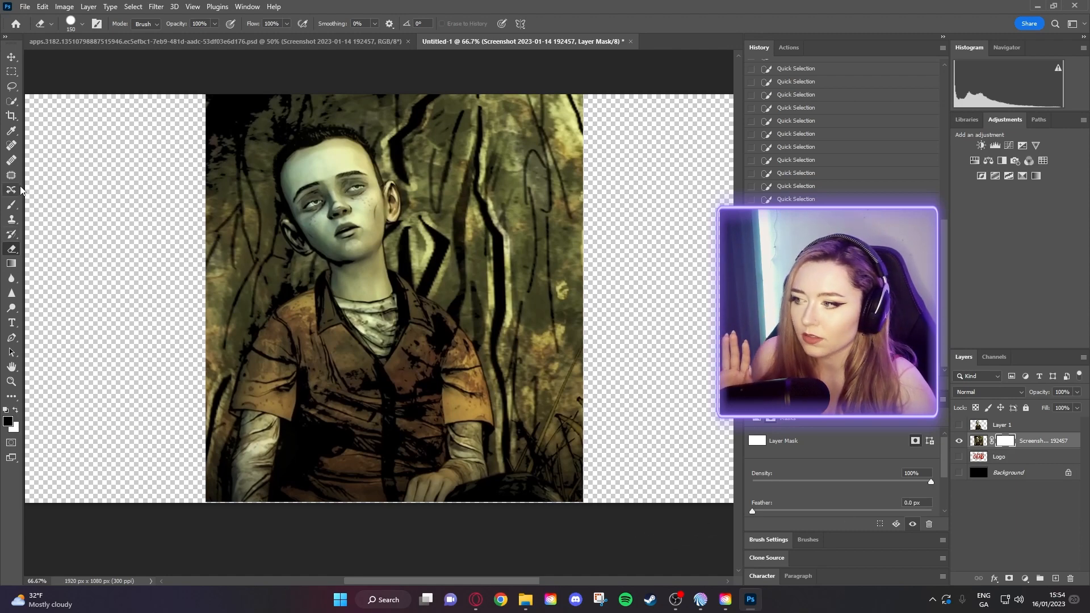
click(11, 204)
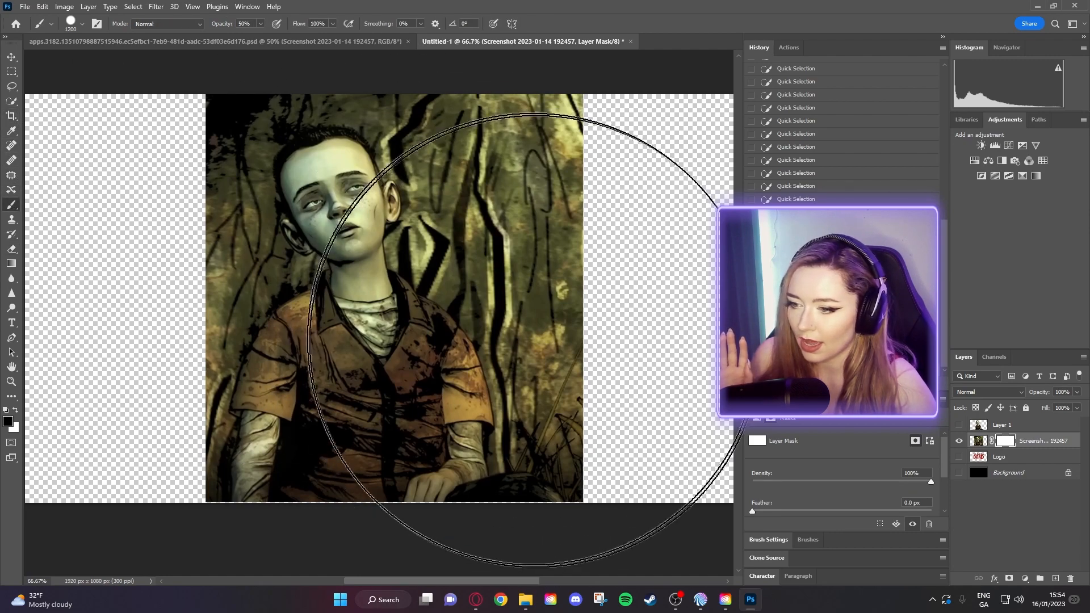
key(bracketleft)
key(bracketleft)
key(bracketleft)
key(bracketleft)
key(bracketleft)
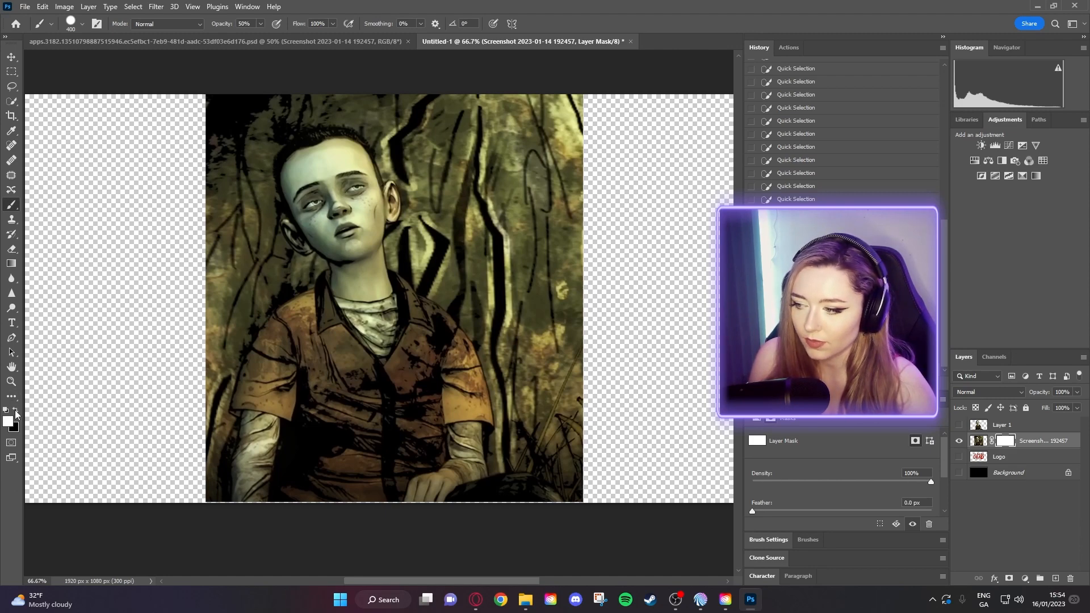
click(8, 422)
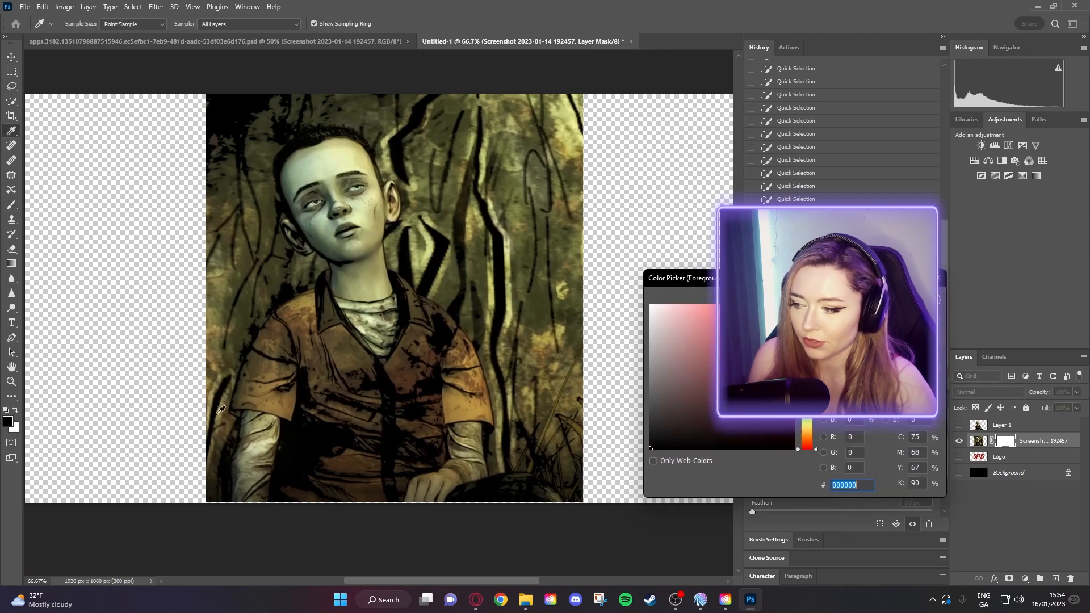
click(910, 299)
key(bracketleft)
key(bracketleft)
key(bracketleft)
mouse_move(518, 104)
mouse_down()
mouse_move(538, 171)
mouse_move(570, 163)
mouse_move(567, 263)
mouse_move(589, 224)
mouse_move(527, 87)
mouse_move(562, 274)
mouse_move(500, 164)
mouse_up()
click(261, 24)
drag(265, 39, 322, 45)
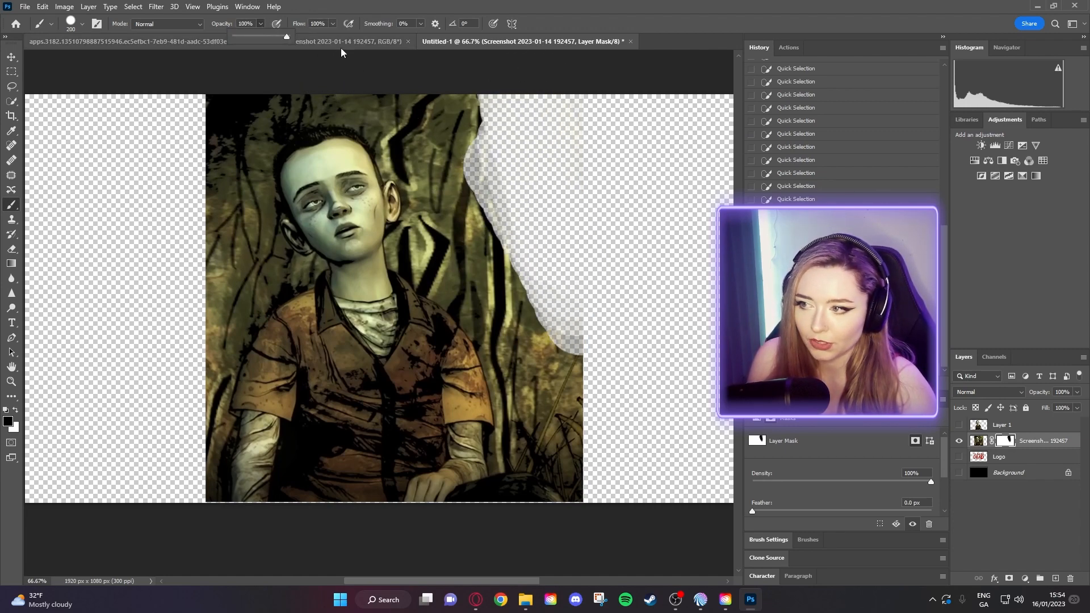
mouse_move(500, 171)
mouse_down()
mouse_move(514, 197)
mouse_move(475, 100)
mouse_move(499, 169)
mouse_move(488, 168)
mouse_move(621, 410)
mouse_move(548, 270)
mouse_move(547, 316)
mouse_move(590, 413)
mouse_move(595, 388)
mouse_move(539, 293)
mouse_move(599, 449)
mouse_move(555, 344)
mouse_move(476, 239)
mouse_move(455, 196)
mouse_move(443, 102)
mouse_up()
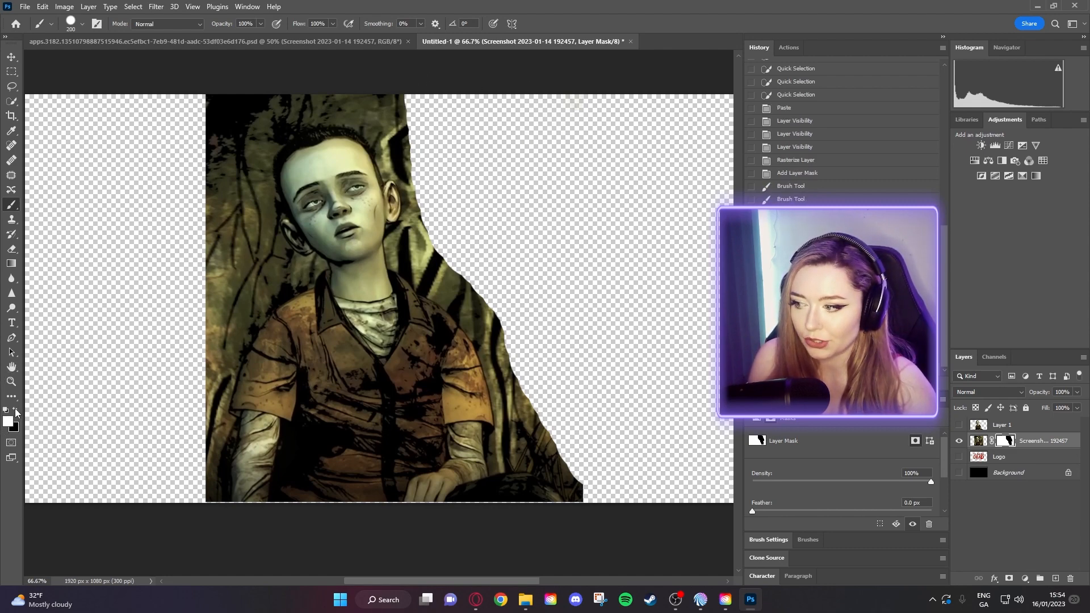
mouse_move(442, 147)
mouse_down()
mouse_move(511, 275)
mouse_move(426, 97)
mouse_move(567, 313)
mouse_move(546, 318)
mouse_move(560, 414)
mouse_move(555, 102)
mouse_move(573, 131)
mouse_up()
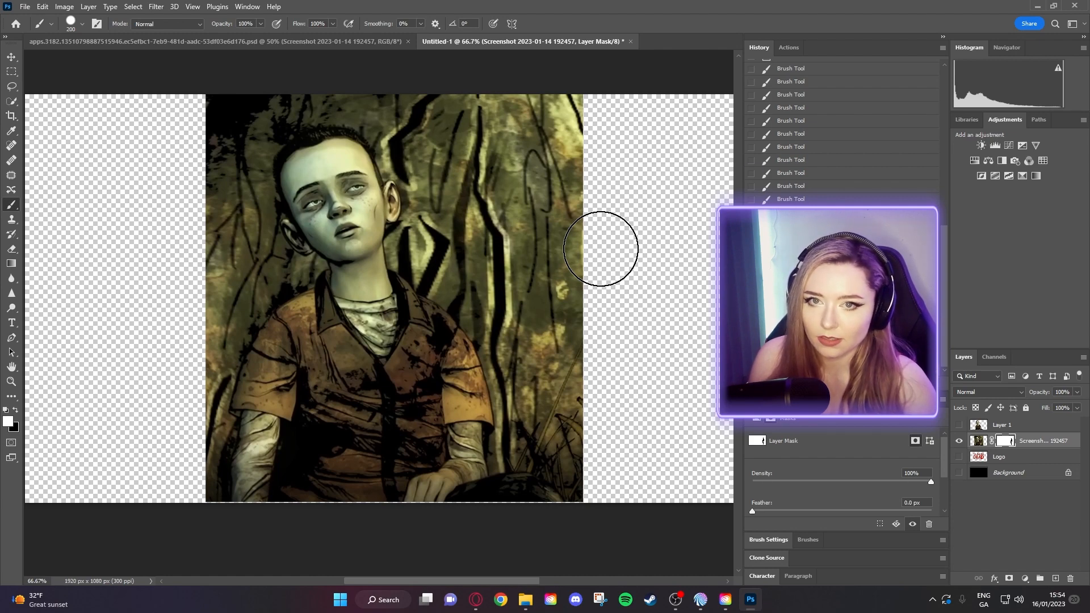
- Paint black on the mask to hide the forest around the boy, using a 125 brush for edges
click(16, 409)
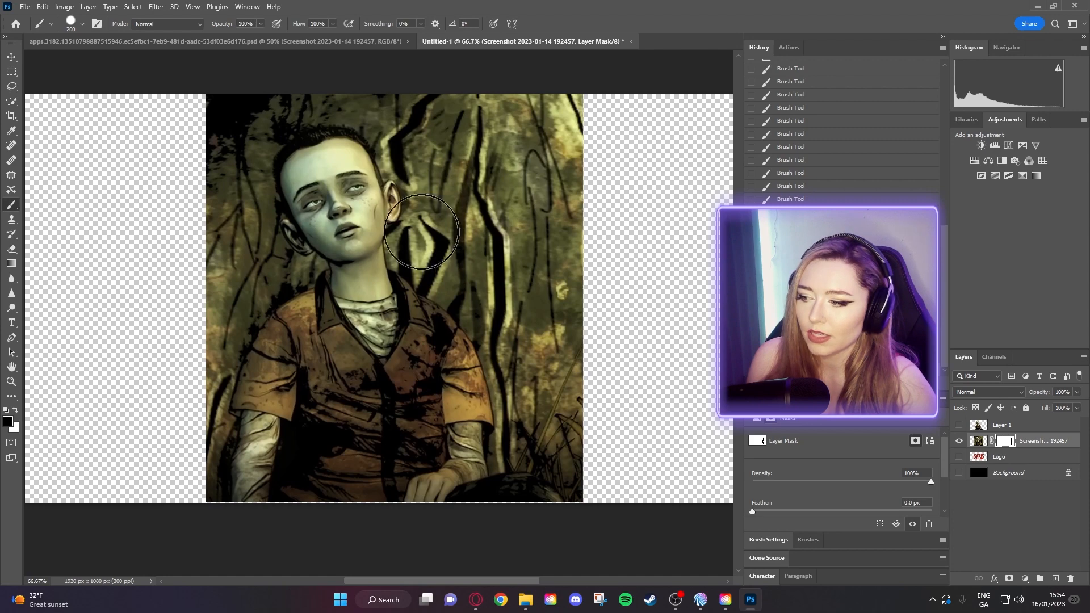
mouse_move(489, 159)
mouse_down()
mouse_move(526, 277)
mouse_move(502, 69)
mouse_move(577, 133)
mouse_move(601, 206)
mouse_move(608, 190)
mouse_move(559, 250)
mouse_move(538, 305)
mouse_move(566, 331)
mouse_move(604, 437)
mouse_move(569, 406)
mouse_move(515, 255)
mouse_move(469, 255)
mouse_move(439, 116)
mouse_move(368, 87)
mouse_move(269, 78)
mouse_move(206, 106)
mouse_move(225, 246)
mouse_move(175, 350)
mouse_move(170, 523)
mouse_up()
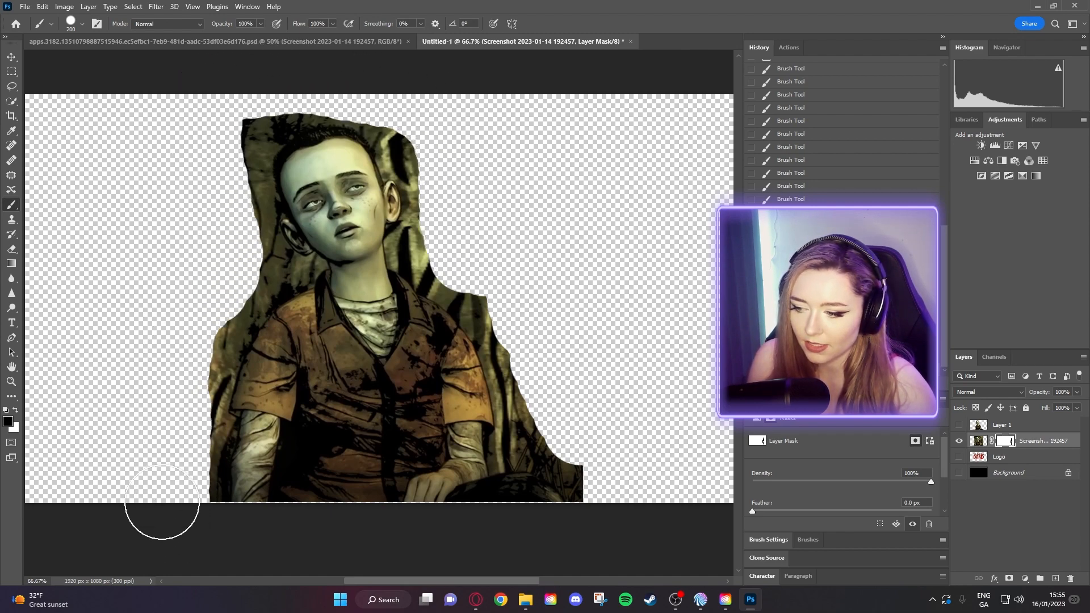
mouse_move(179, 160)
mouse_down()
mouse_move(255, 97)
mouse_move(358, 73)
mouse_move(423, 108)
mouse_move(455, 175)
mouse_move(449, 265)
mouse_move(525, 403)
mouse_move(589, 460)
mouse_move(600, 380)
mouse_up()
mouse_move(448, 245)
mouse_down()
mouse_move(441, 160)
mouse_move(406, 110)
mouse_move(370, 87)
mouse_move(314, 76)
mouse_move(239, 103)
mouse_move(225, 140)
mouse_move(231, 244)
mouse_move(250, 268)
mouse_move(187, 362)
mouse_move(190, 501)
mouse_up()
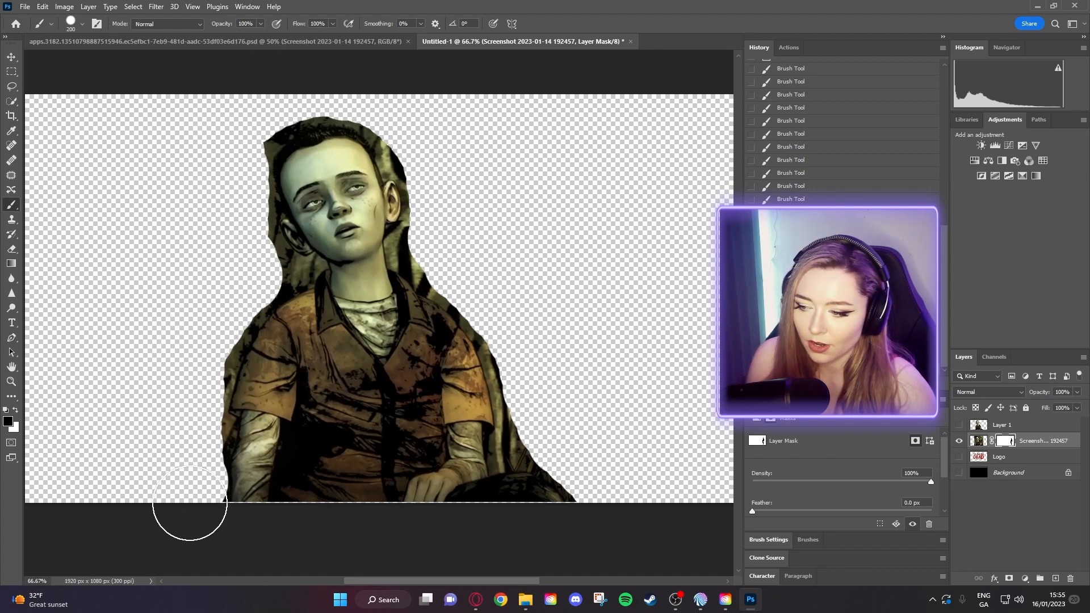
key(bracketleft)
key(bracketleft)
key(bracketleft)
mouse_move(532, 451)
mouse_down()
mouse_move(498, 315)
mouse_move(414, 243)
mouse_move(432, 200)
mouse_move(428, 172)
mouse_move(378, 106)
mouse_move(305, 95)
mouse_move(276, 109)
mouse_move(254, 125)
mouse_move(240, 204)
mouse_up()
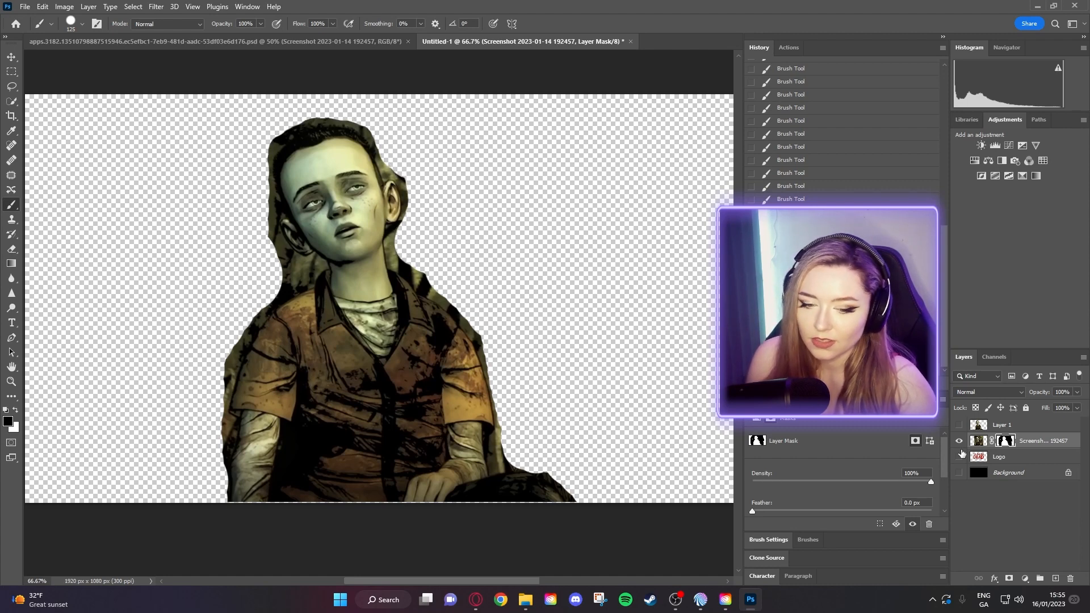
- Place a fresh copy of the boy screenshot from the folder and hide the masked cut-out layer
click(1015, 457)
click(1008, 443)
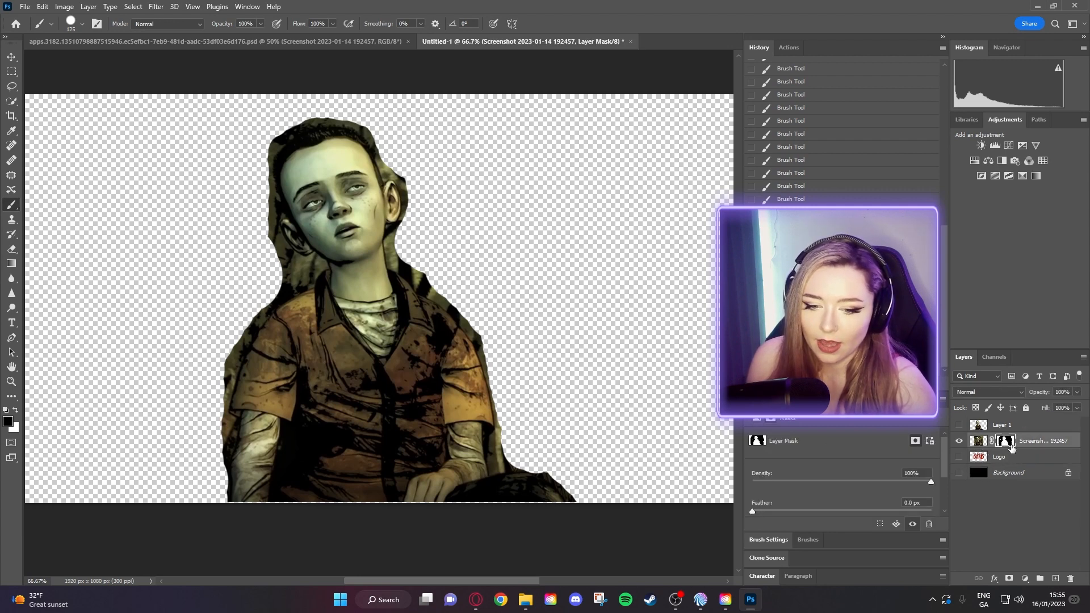
click(1005, 458)
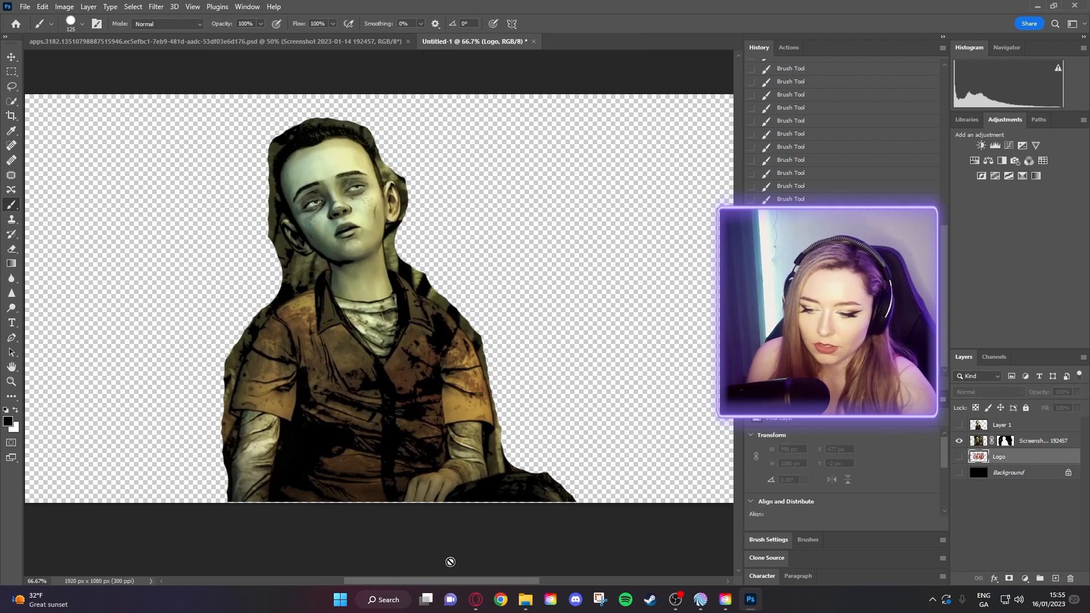
click(525, 600)
drag(678, 195, 137, 293)
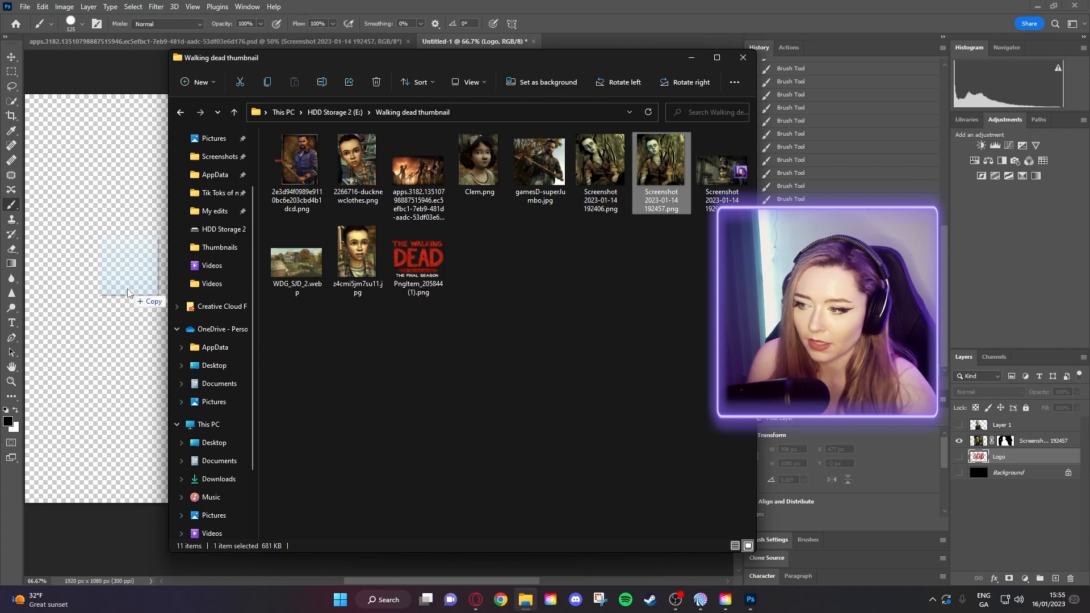
key(Return)
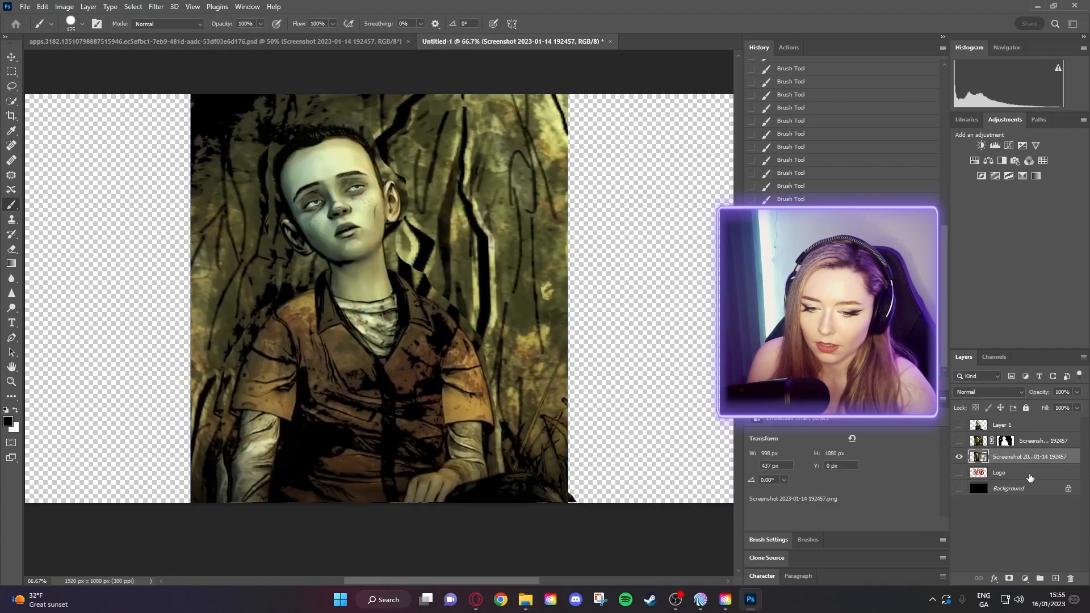
click(959, 440)
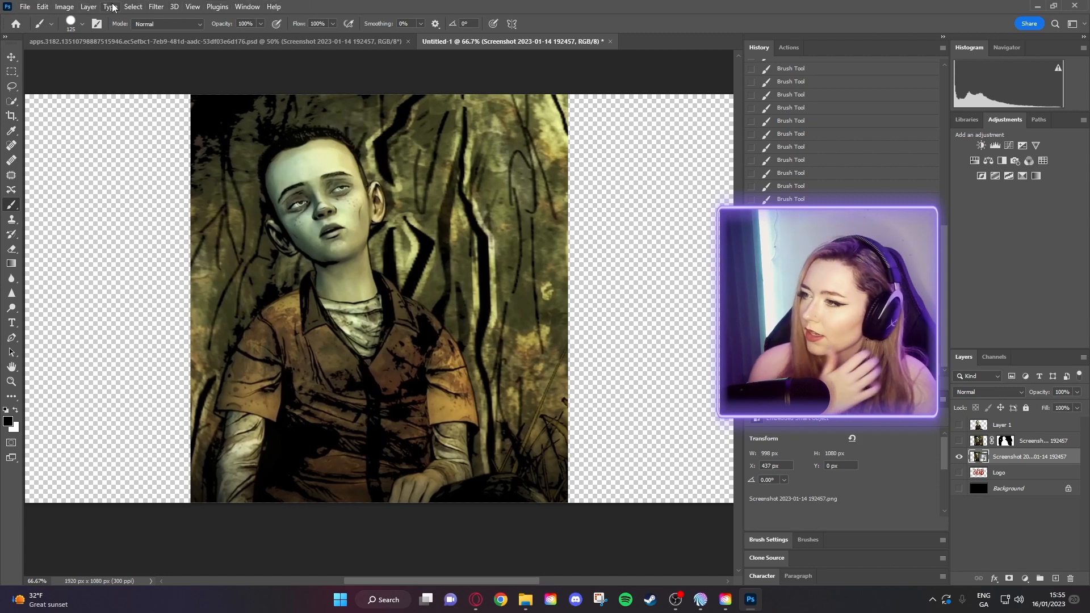
- Select All on the canvas and brush on the placed layer, bringing up the rasterize prompt
click(132, 8)
click(135, 17)
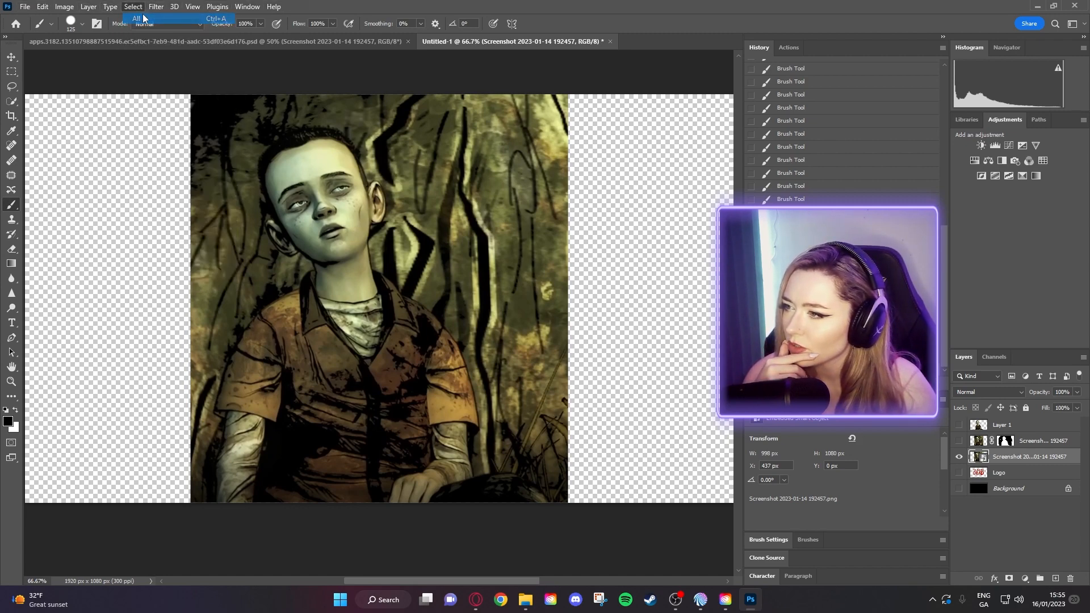
click(134, 8)
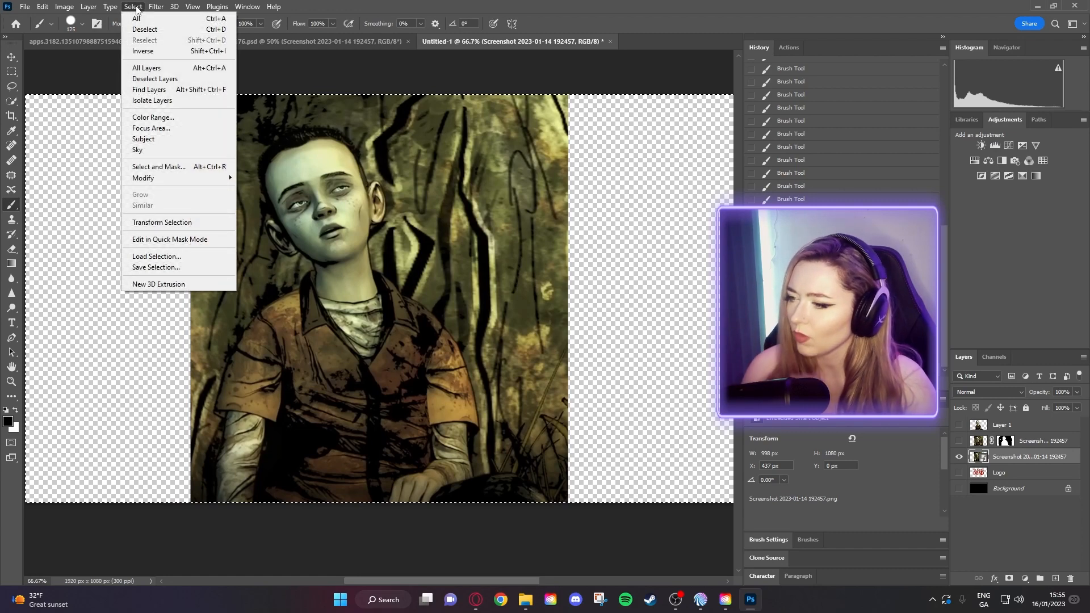
click(135, 8)
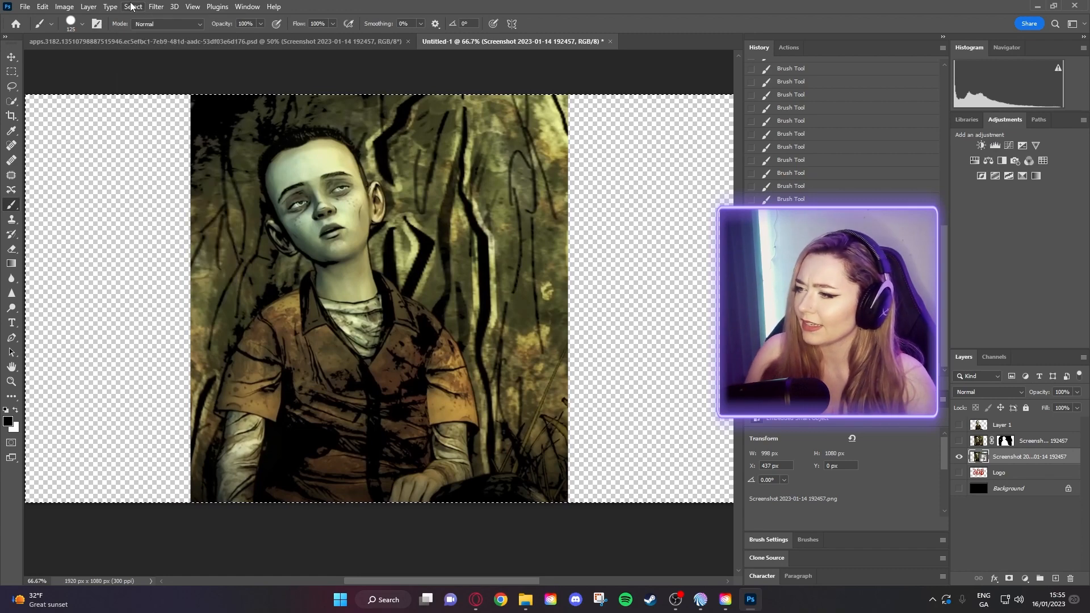
click(100, 168)
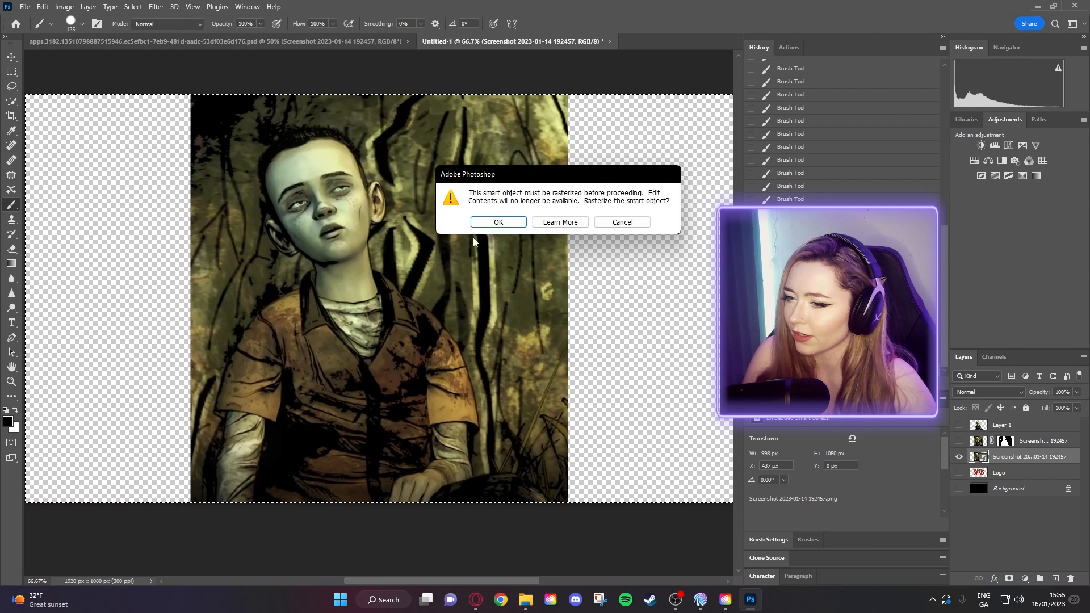
- Rasterize the placed boy screenshot and check the new layer's options
click(514, 223)
right_click(1020, 461)
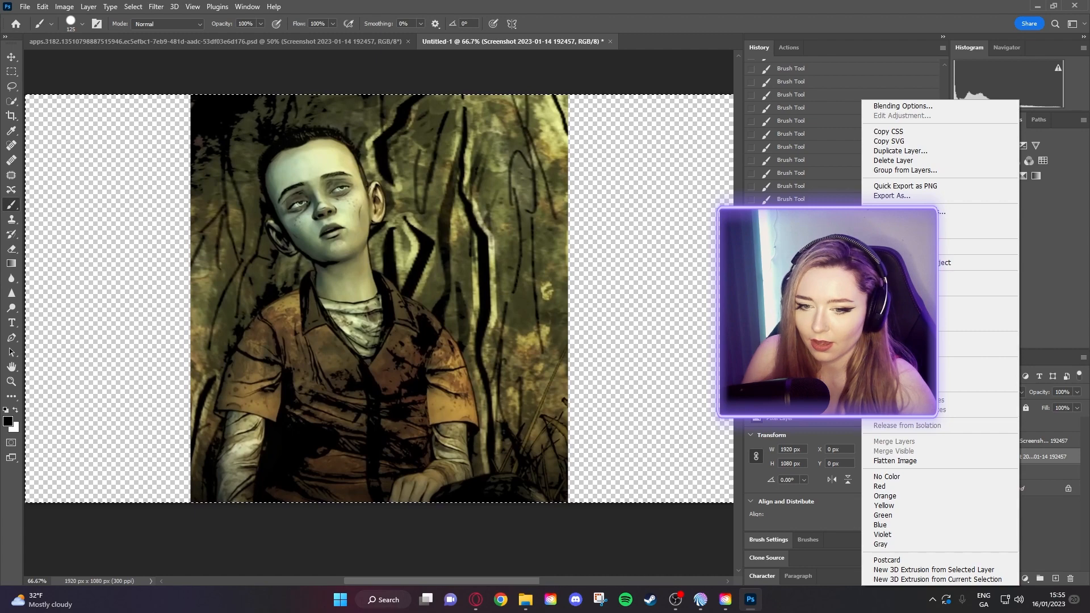
key(Escape)
click(12, 86)
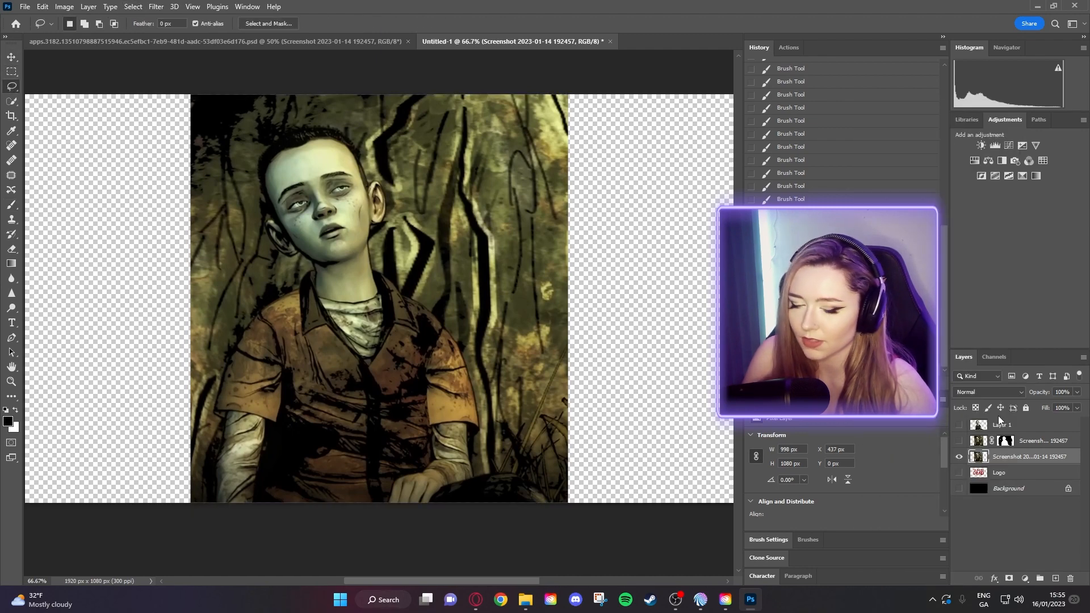
right_click(1016, 456)
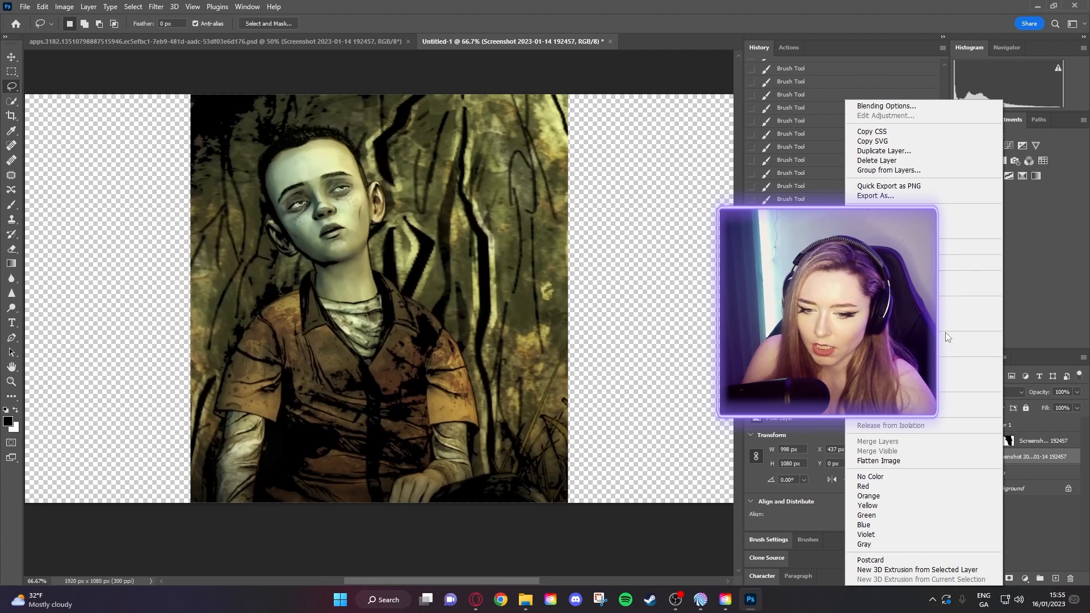
click(599, 355)
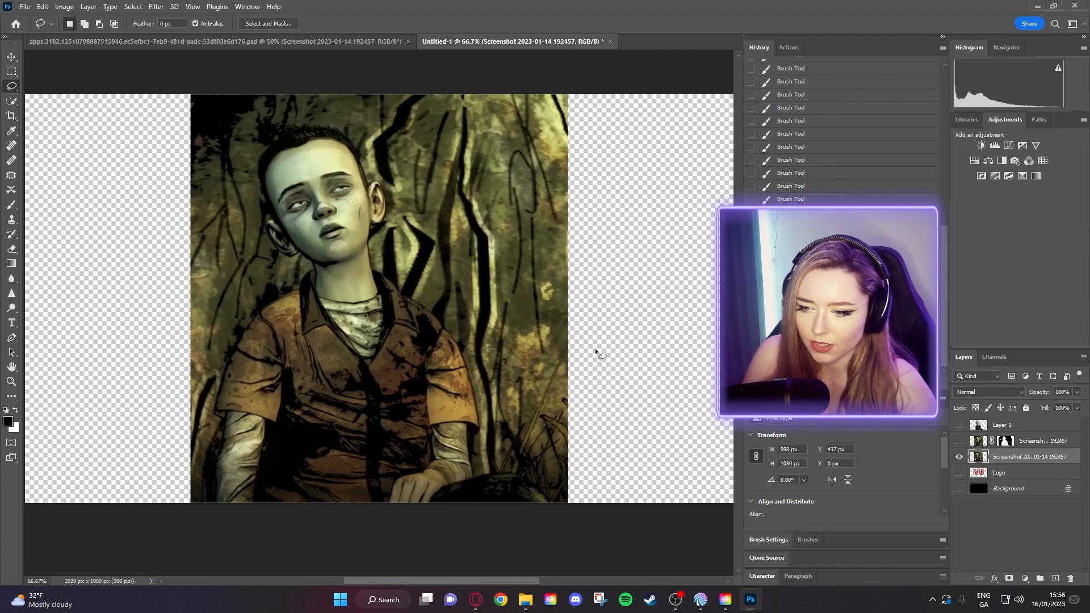
- Look through the File and Layer menus, ending on the Select menu
click(24, 6)
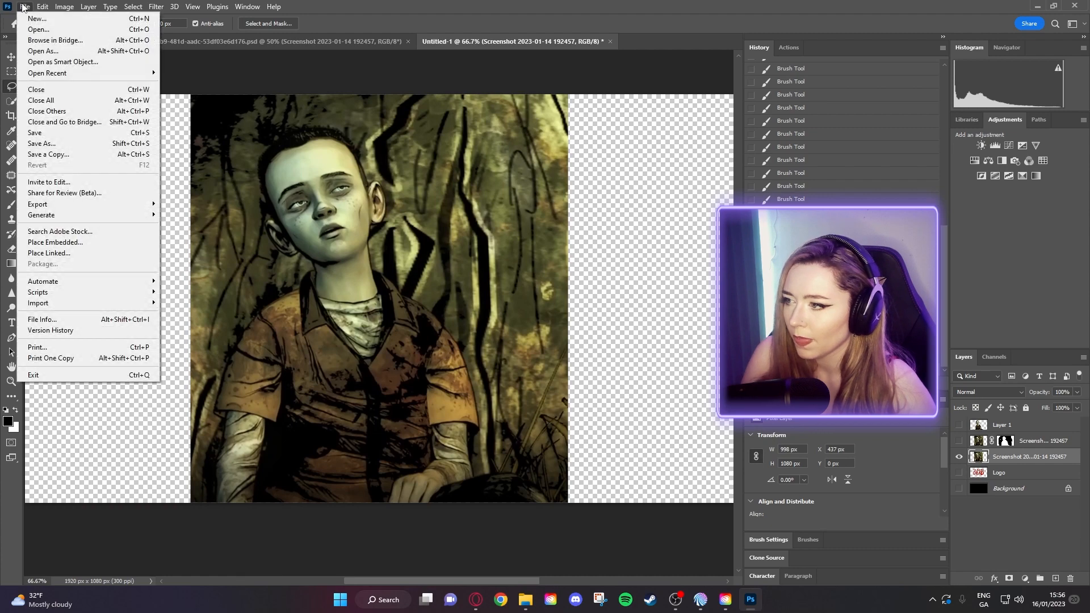
mouse_move(41, 5)
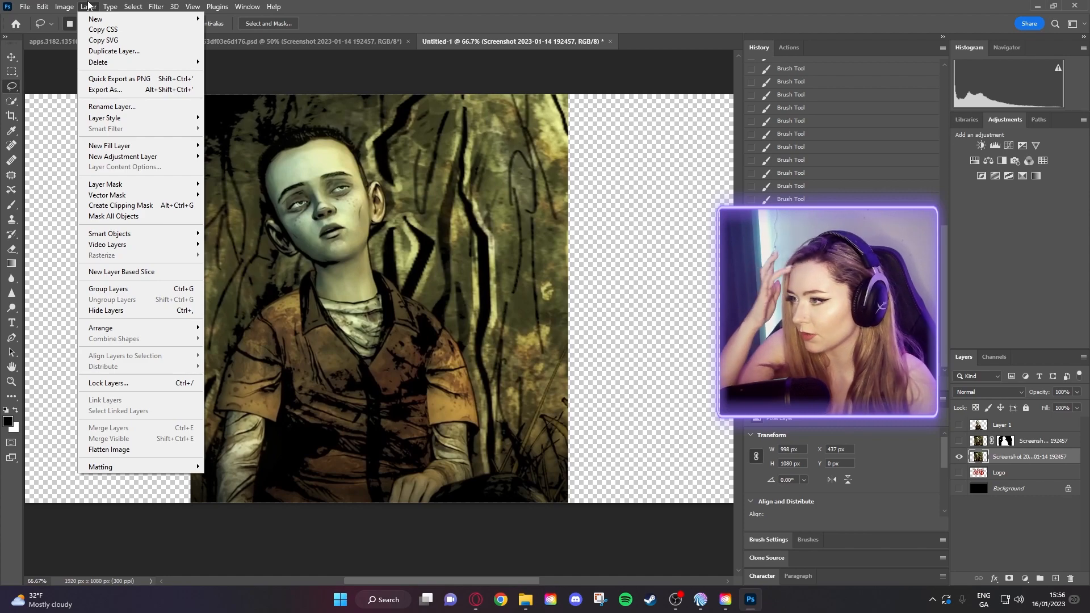
mouse_move(132, 7)
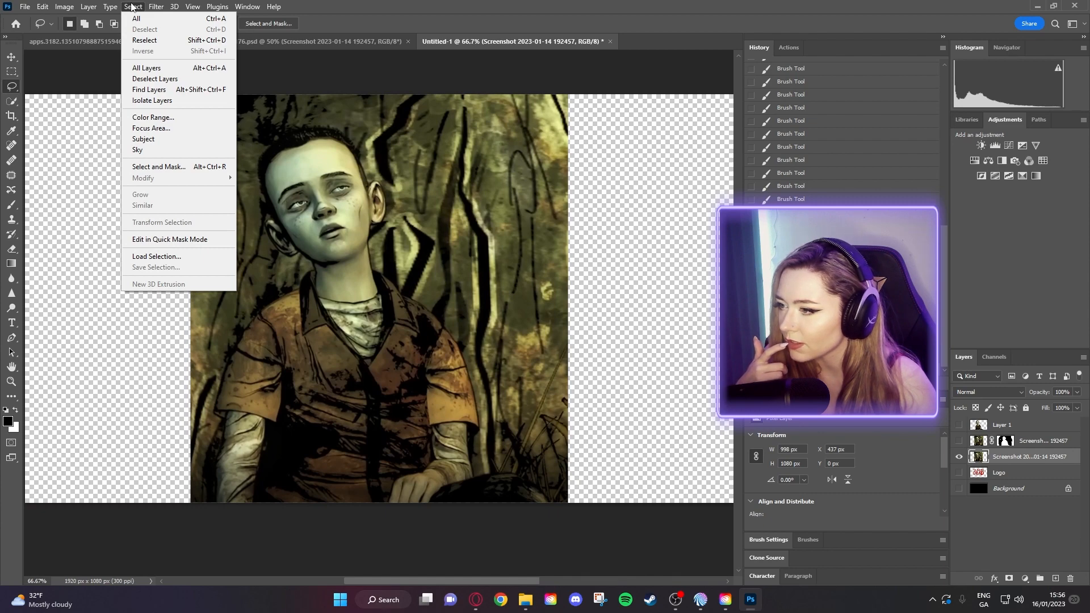
- Run Select > Subject to outline the boy, then toggle Shift and Alt add/subtract modes
click(139, 139)
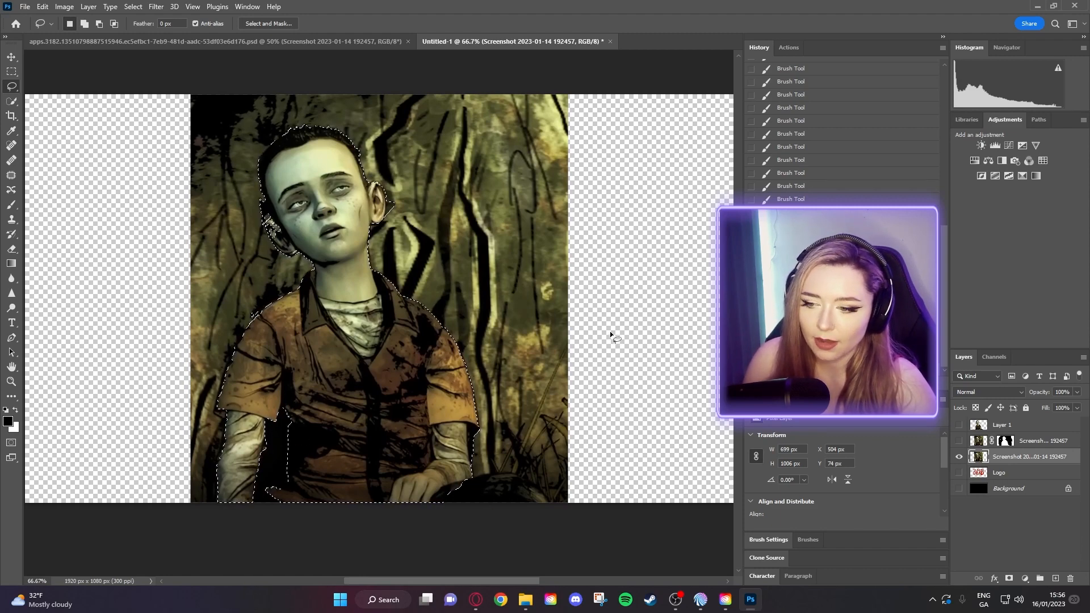
key(shift)
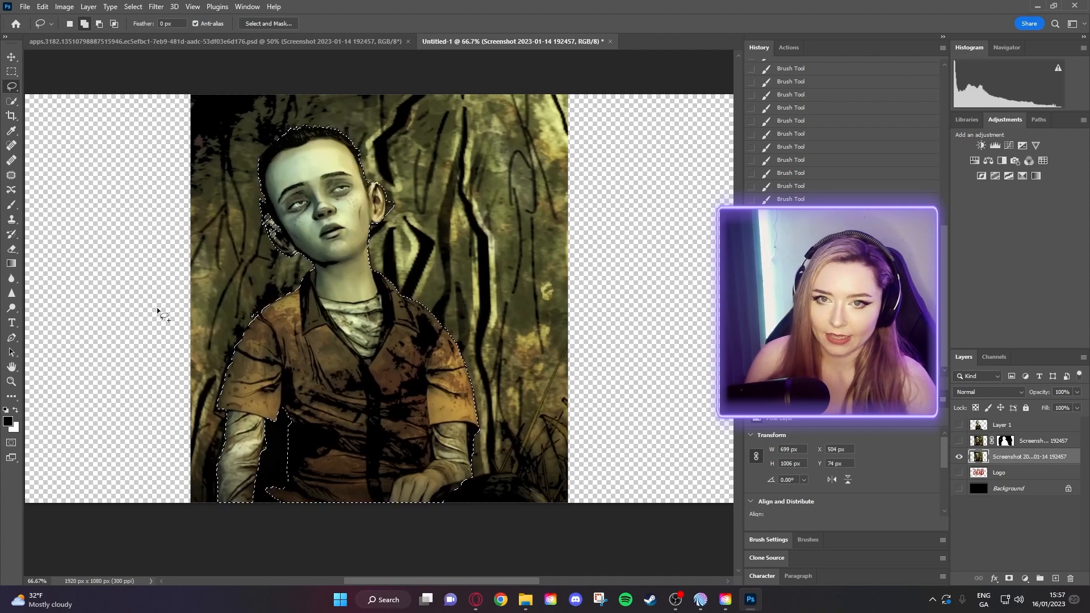
key(alt)
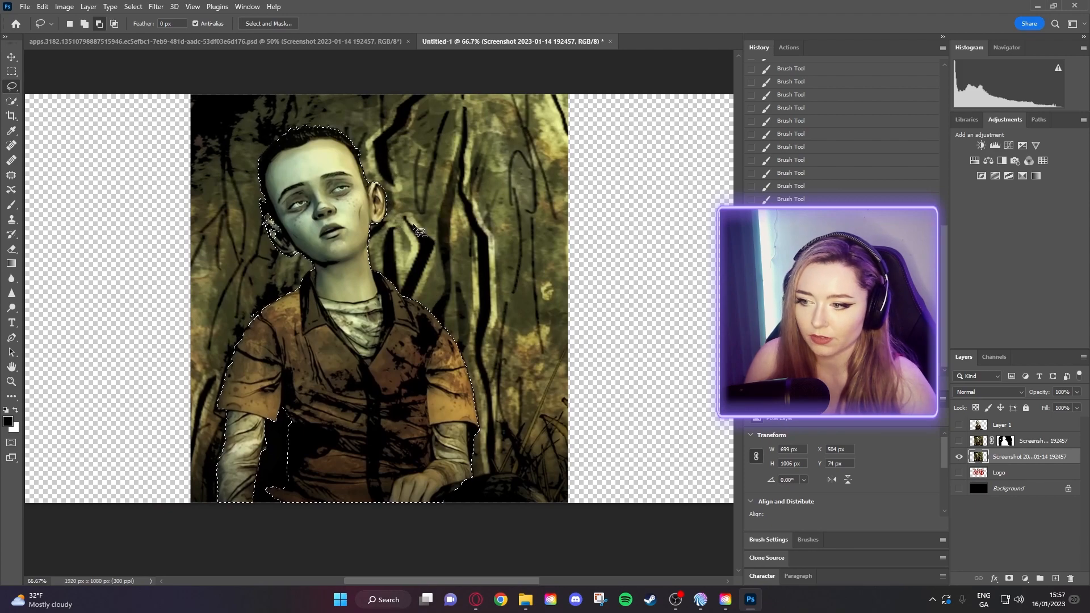
- Zoom to 200% on the boy's shoulder and pan down to the jacket bottom
click(11, 382)
click(226, 275)
click(226, 275)
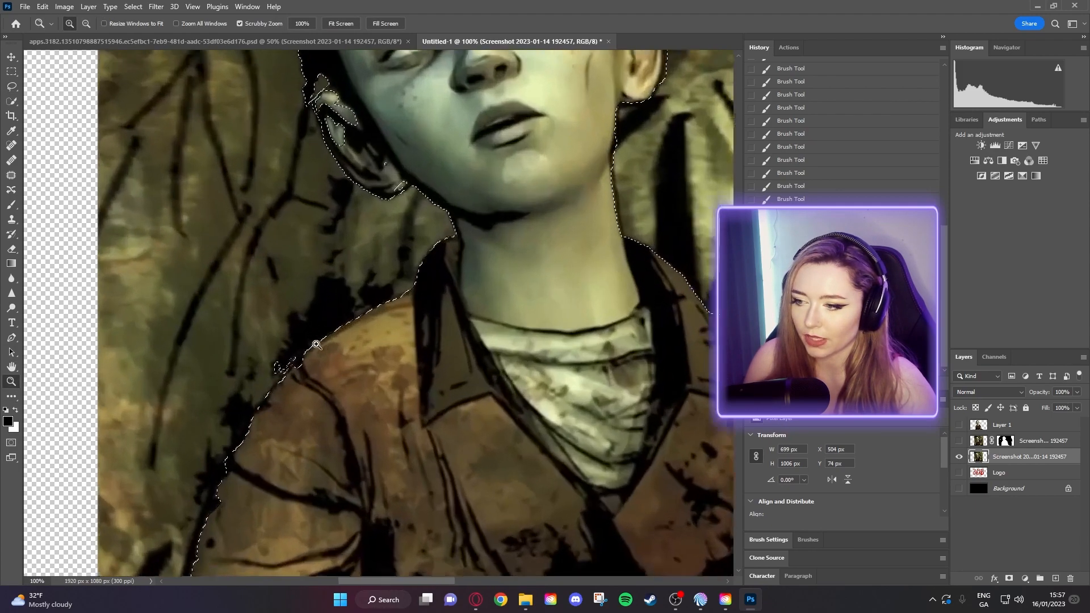
drag(338, 390, 312, 182)
drag(365, 297, 362, 205)
drag(389, 336, 370, 267)
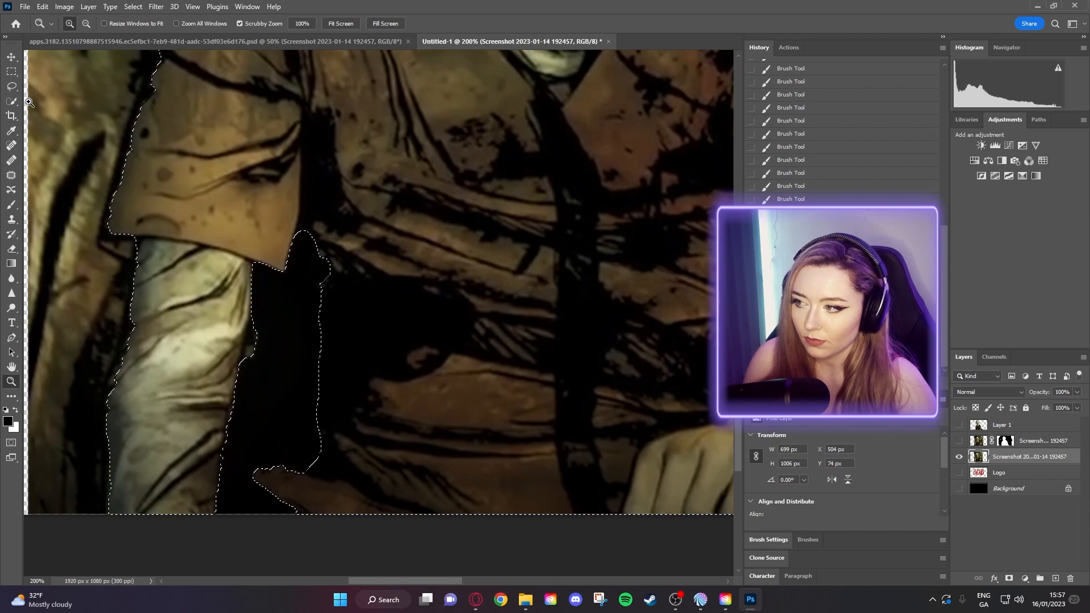
- Lasso an area along the arm into the selection and cut background near the shoulder
click(12, 88)
drag(357, 296, 260, 218)
mouse_move(206, 416)
mouse_down()
mouse_move(349, 556)
mouse_move(363, 287)
mouse_up()
drag(289, 158, 296, 488)
drag(276, 347, 395, 318)
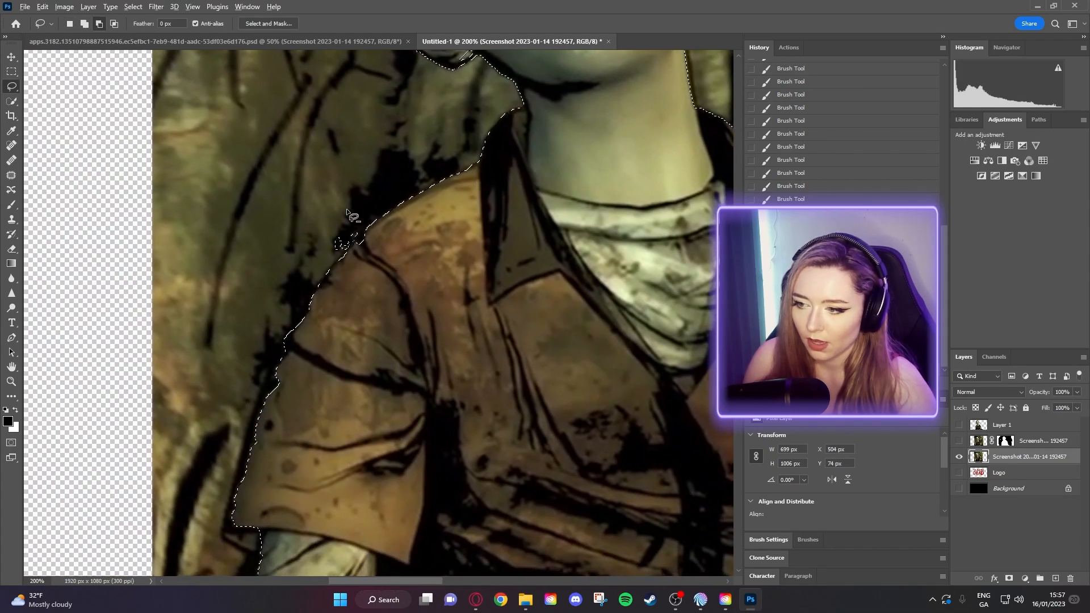
mouse_move(351, 218)
mouse_down()
mouse_move(321, 250)
mouse_move(351, 218)
mouse_up()
drag(533, 202, 509, 477)
- Add the ear and missing neck edge to the selection, trimming background off the ear
drag(504, 359, 506, 377)
mouse_move(448, 342)
mouse_down()
mouse_move(437, 363)
mouse_move(444, 336)
mouse_move(427, 347)
mouse_move(375, 296)
mouse_move(371, 277)
mouse_move(415, 318)
mouse_move(371, 261)
mouse_move(367, 273)
mouse_move(377, 257)
mouse_up()
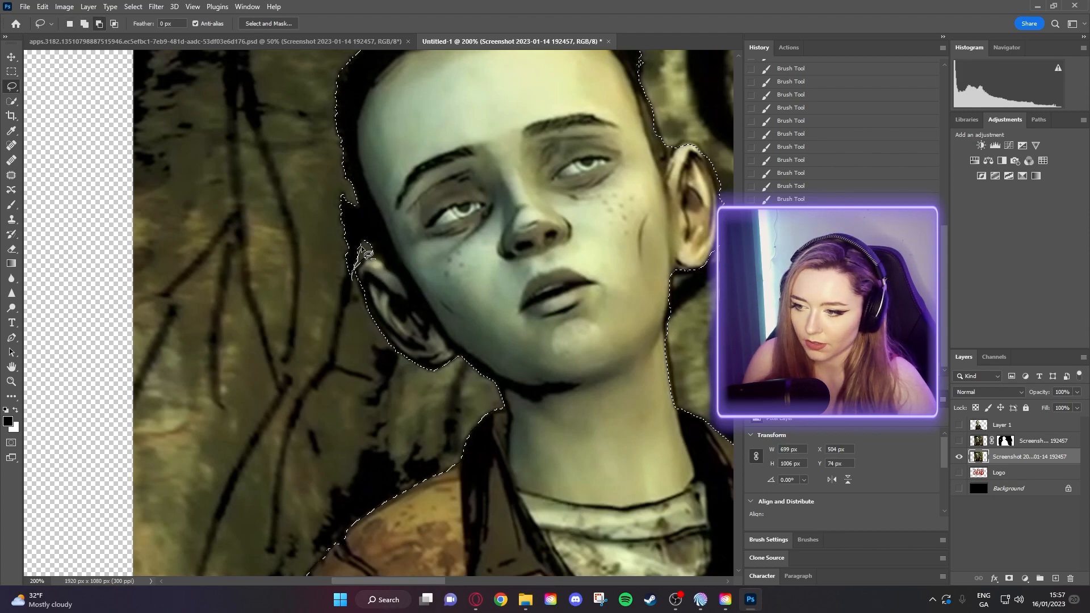
mouse_move(356, 203)
mouse_down()
mouse_move(341, 232)
mouse_move(347, 286)
mouse_move(366, 284)
mouse_up()
mouse_move(431, 166)
mouse_down()
mouse_move(414, 222)
mouse_move(342, 290)
mouse_move(275, 311)
mouse_move(231, 288)
mouse_move(222, 311)
mouse_move(194, 289)
mouse_up()
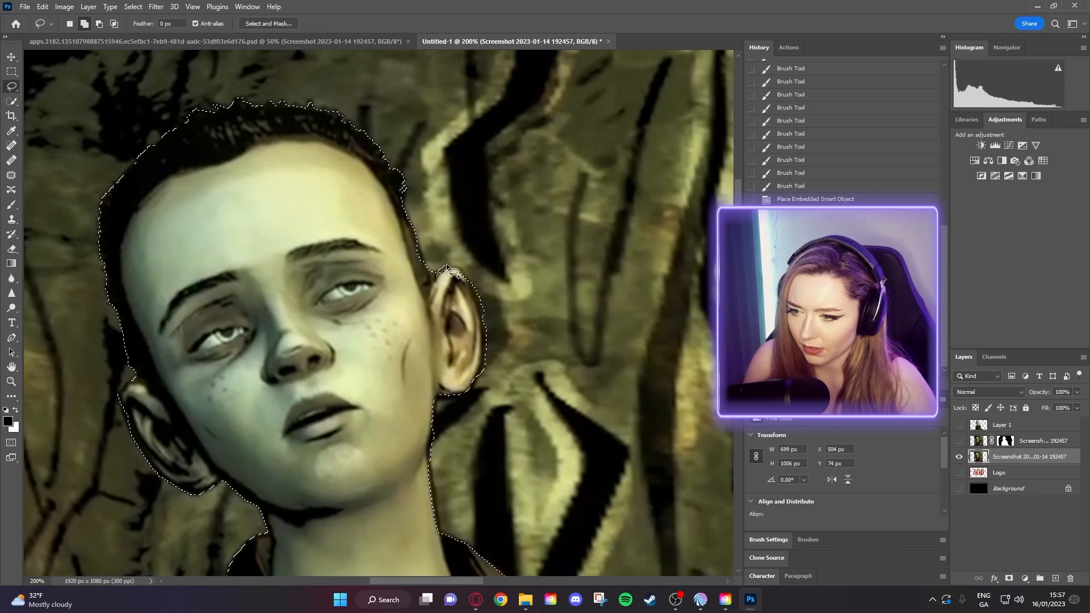
drag(458, 271, 441, 284)
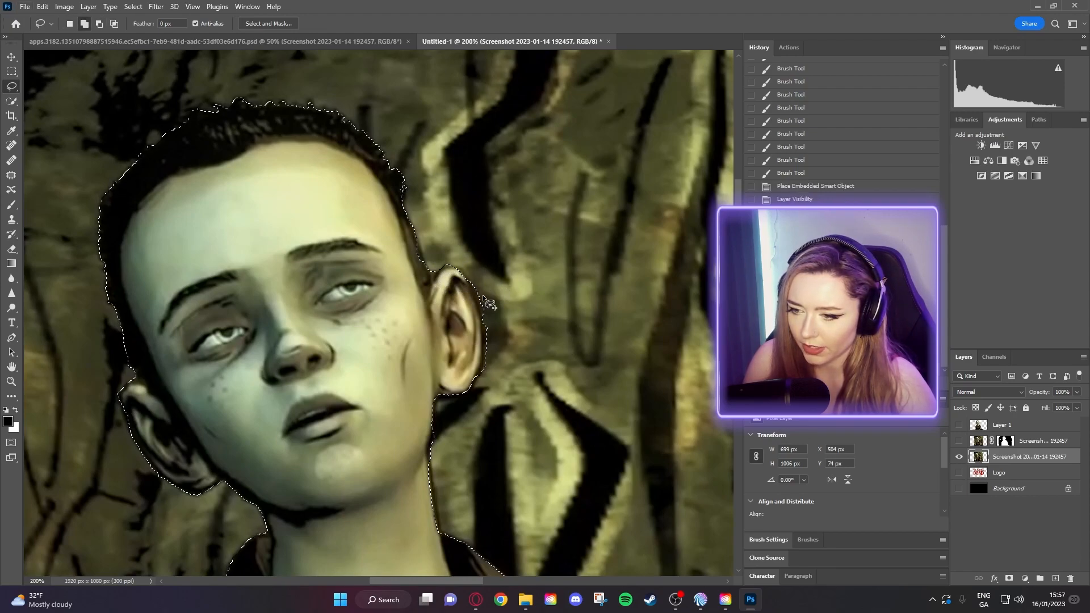
mouse_move(485, 326)
mouse_down()
mouse_move(485, 366)
mouse_move(496, 343)
mouse_move(472, 284)
mouse_move(490, 362)
mouse_up()
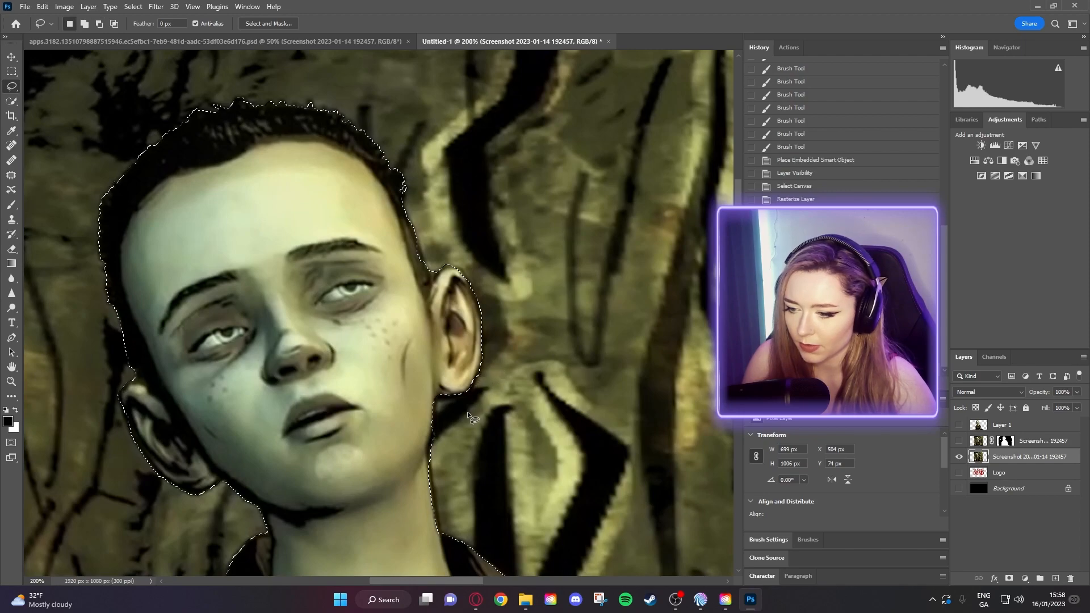
scroll(454, 398, down, 5)
mouse_move(383, 327)
mouse_down()
mouse_move(411, 395)
mouse_move(392, 386)
mouse_move(386, 326)
mouse_up()
drag(430, 373, 324, 176)
- Add the wrist, the dark shape below the hand, and the elbow edge to the selection
mouse_move(560, 500)
mouse_down()
mouse_move(477, 367)
mouse_move(417, 179)
mouse_move(446, 134)
mouse_up()
drag(448, 333, 383, 242)
drag(382, 347, 491, 329)
mouse_move(552, 353)
mouse_down()
mouse_move(600, 407)
mouse_move(612, 443)
mouse_move(305, 430)
mouse_up()
drag(558, 375, 603, 402)
drag(543, 425, 539, 425)
mouse_move(398, 367)
mouse_down()
mouse_move(326, 377)
mouse_move(314, 407)
mouse_move(402, 365)
mouse_up()
drag(263, 278, 416, 385)
mouse_move(560, 319)
mouse_down()
mouse_move(531, 348)
mouse_move(549, 340)
mouse_up()
- Copy the selected boy to a new layer with Ctrl+J, hide the screenshot, and move him left
key(z)
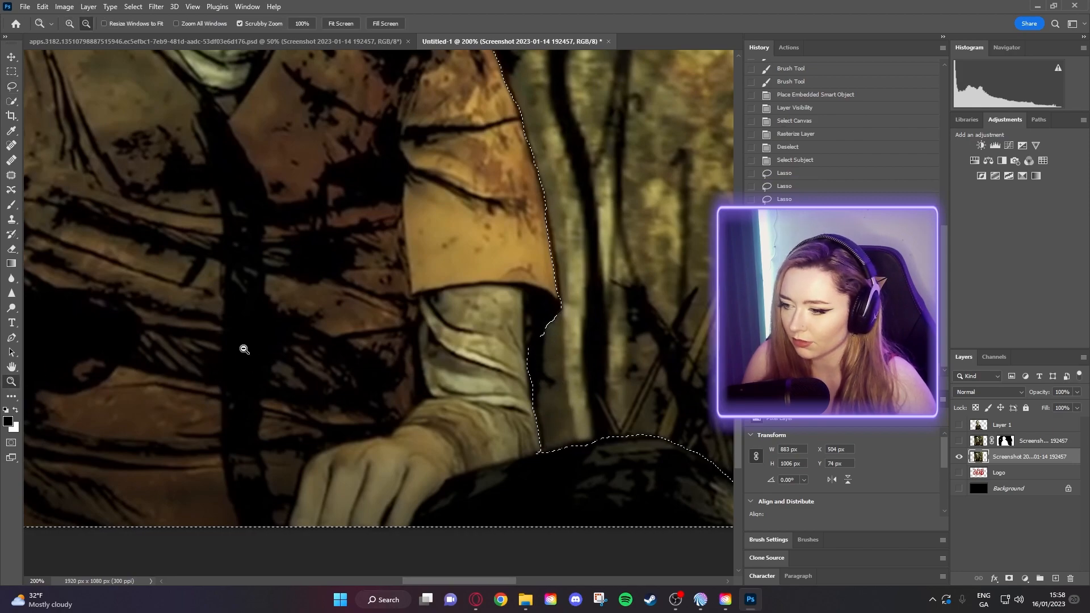
alt+click(244, 349)
alt+click(244, 349)
drag(228, 307, 407, 455)
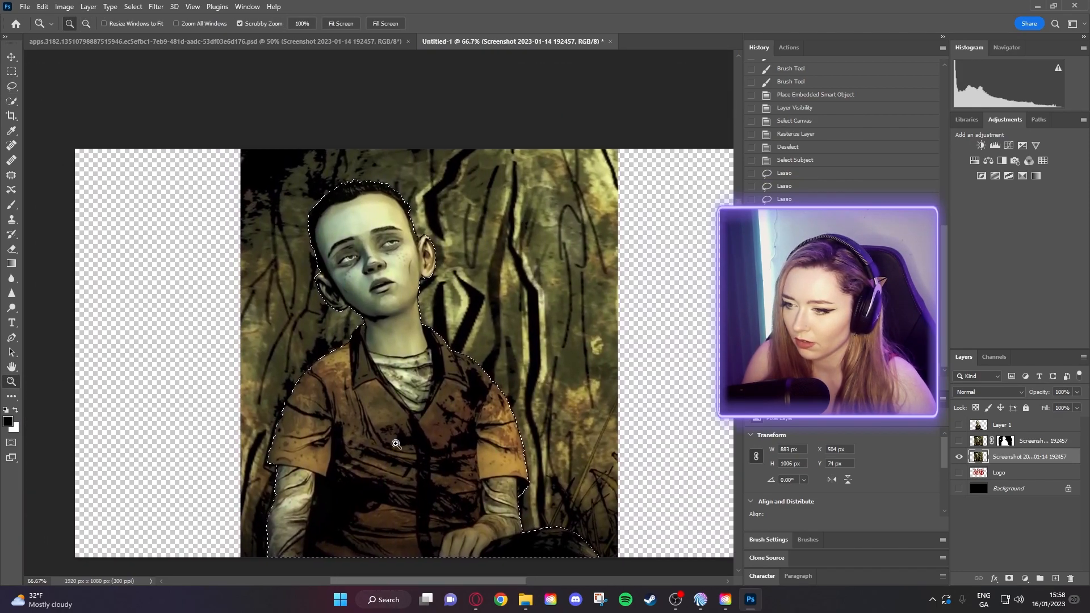
alt+click(396, 444)
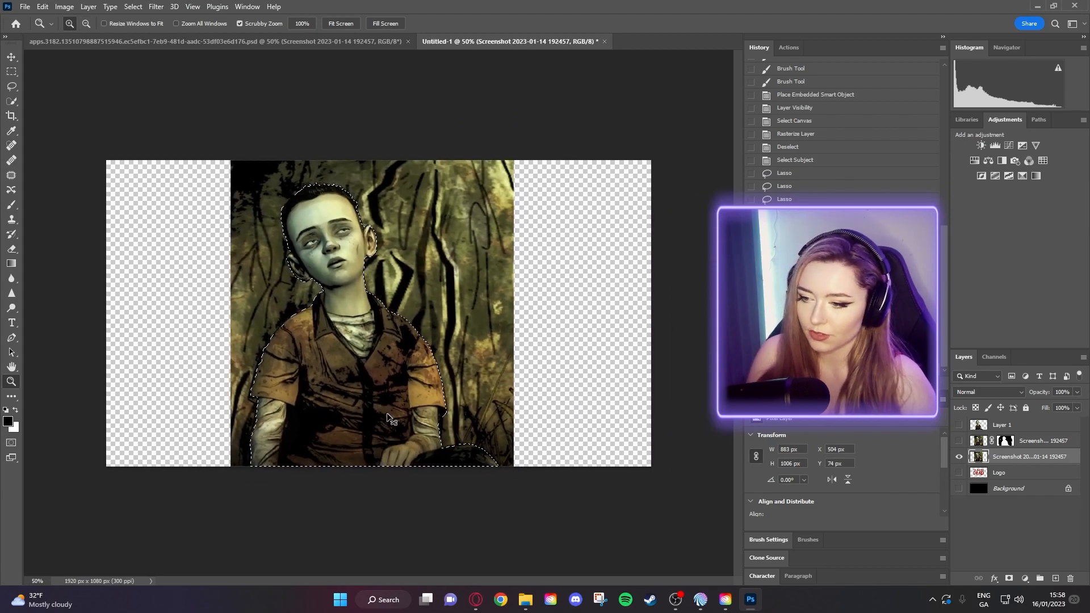
key(ctrl+j)
click(960, 473)
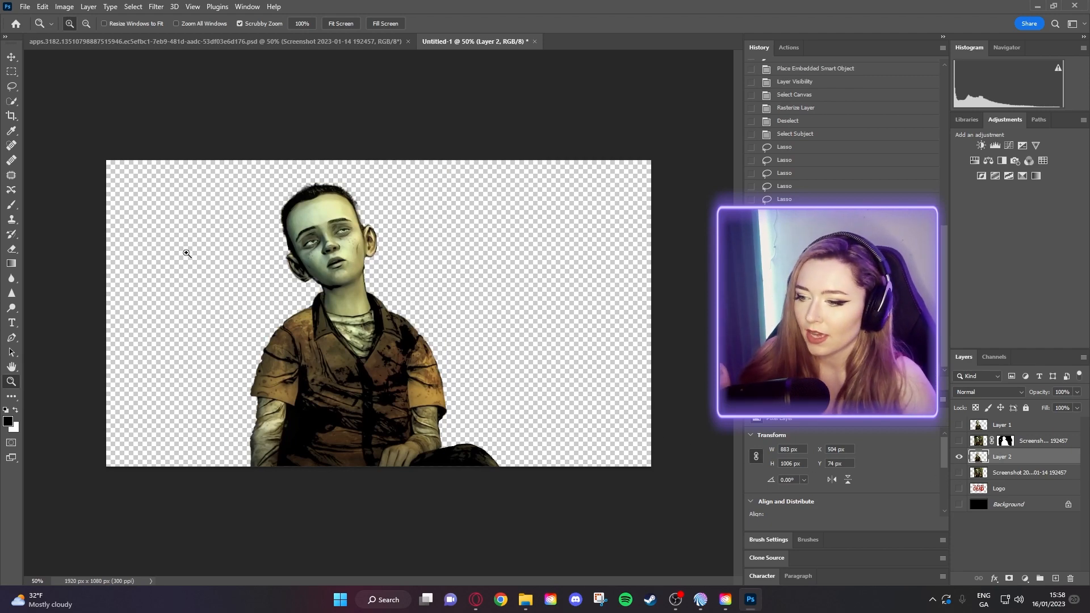
click(11, 57)
drag(342, 409, 206, 407)
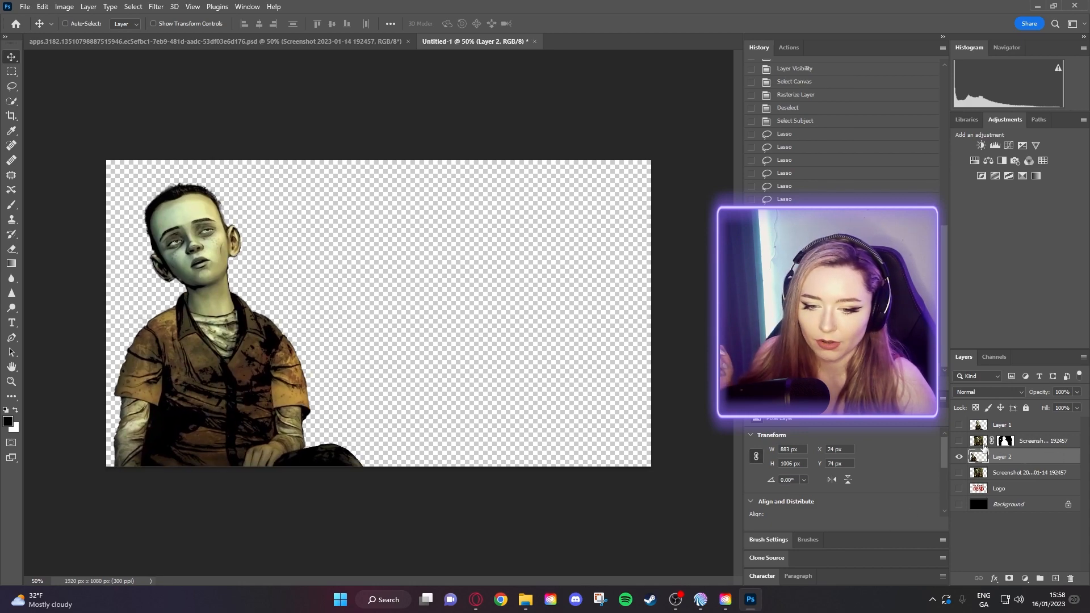
- Delete the old masked layers, rename Layer 2 to 'Duck', and hide it
click(1039, 443)
key(Delete)
key(Delete)
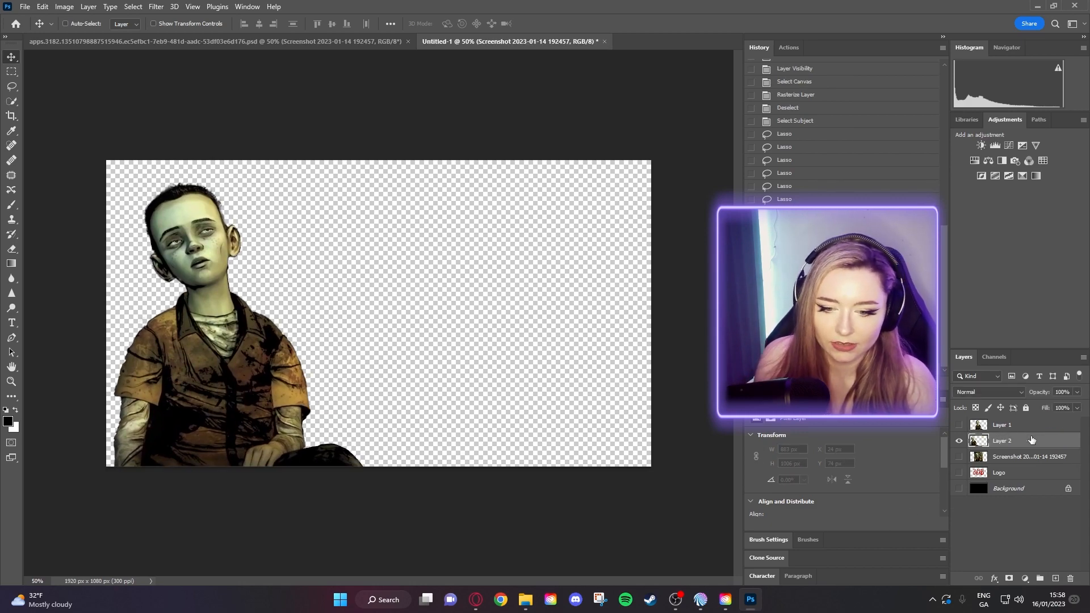
click(1021, 445)
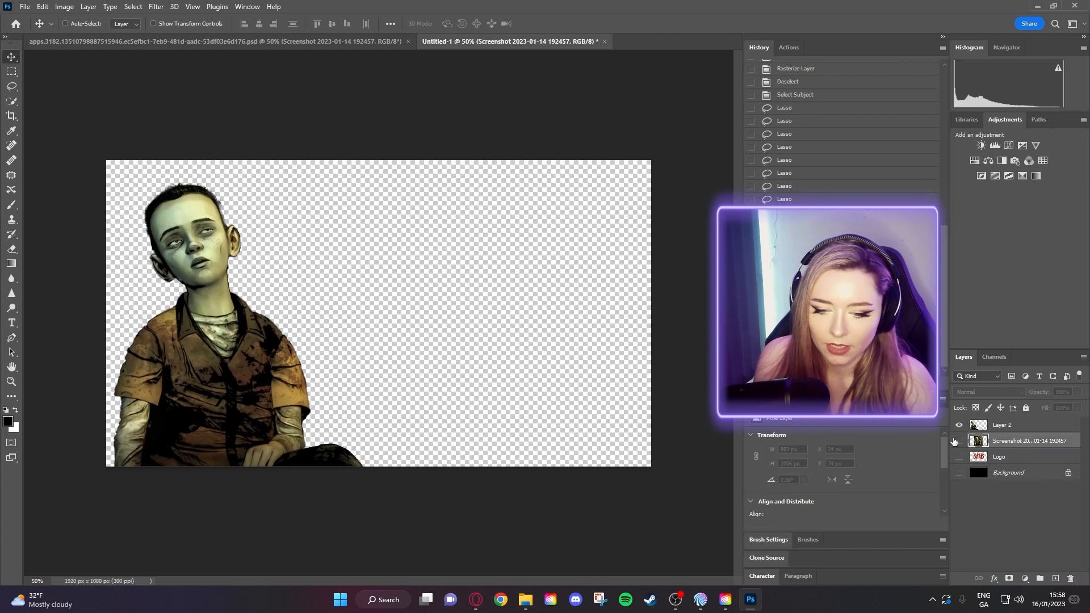
click(1014, 427)
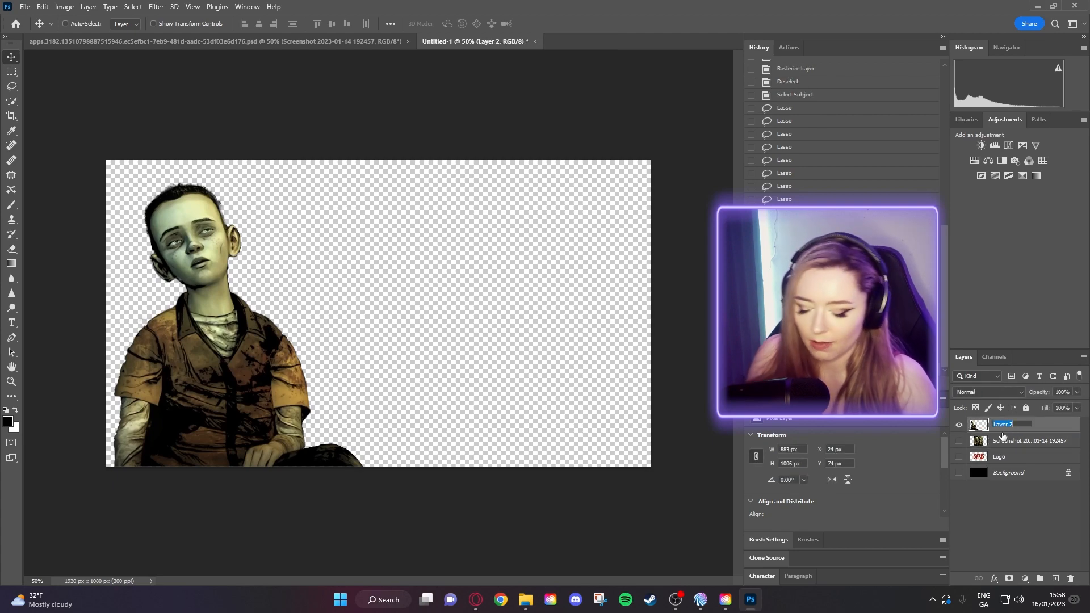
text(Duck)
key(Return)
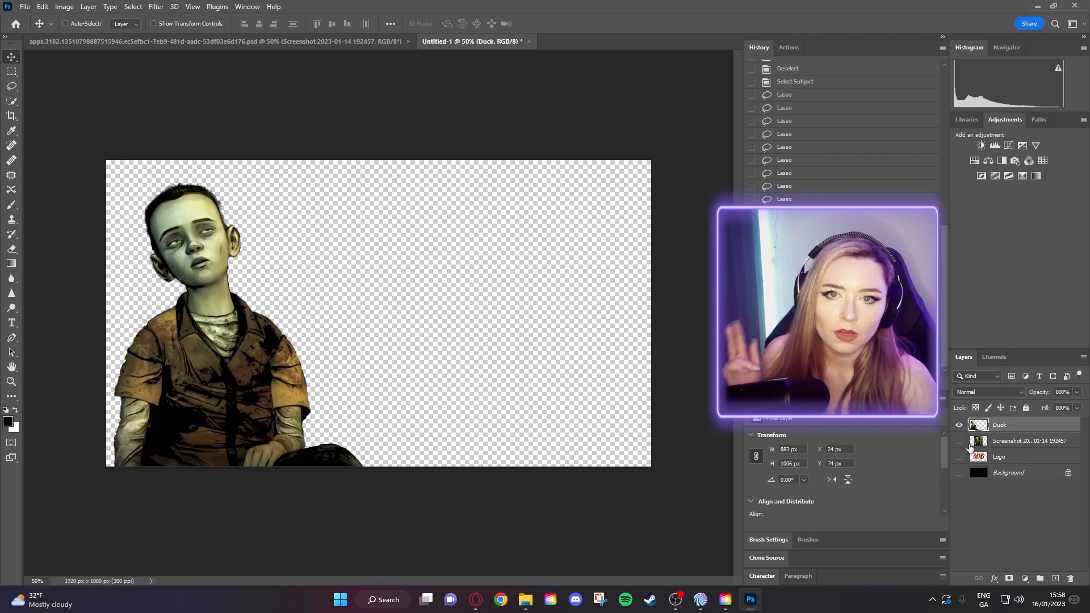
click(959, 425)
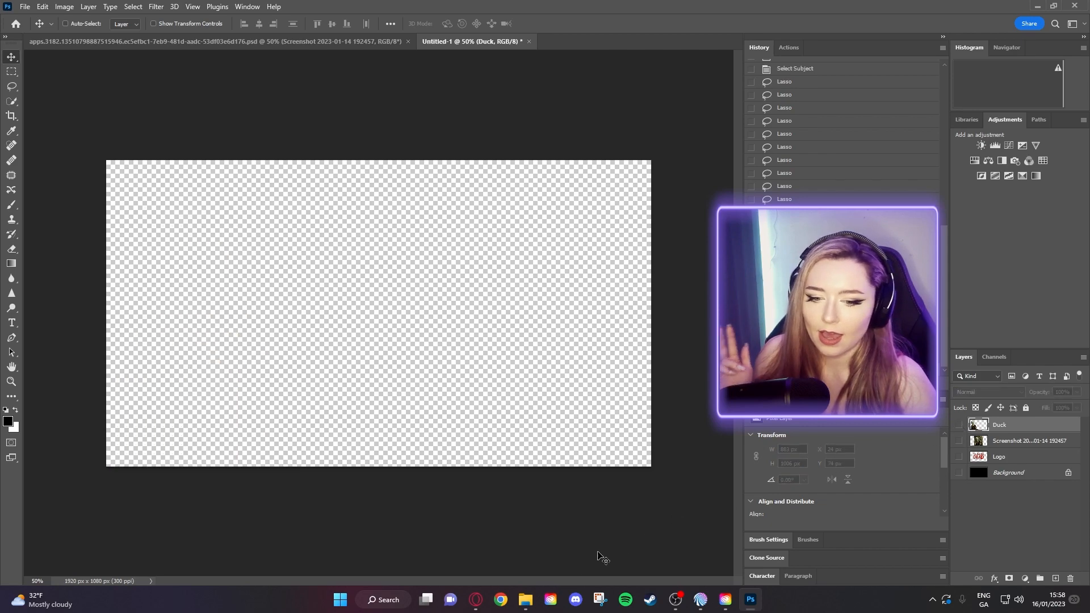
- Place Screenshot 2023-01-14 192940.png from the Walking dead thumbnail folder onto the canvas
click(528, 603)
drag(725, 184, 137, 313)
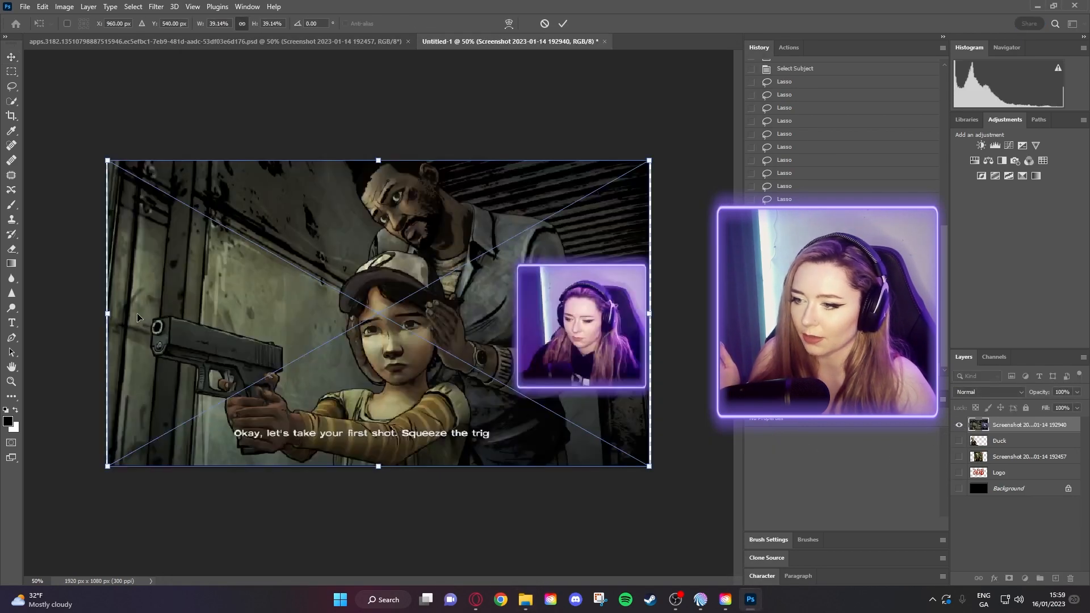
key(Return)
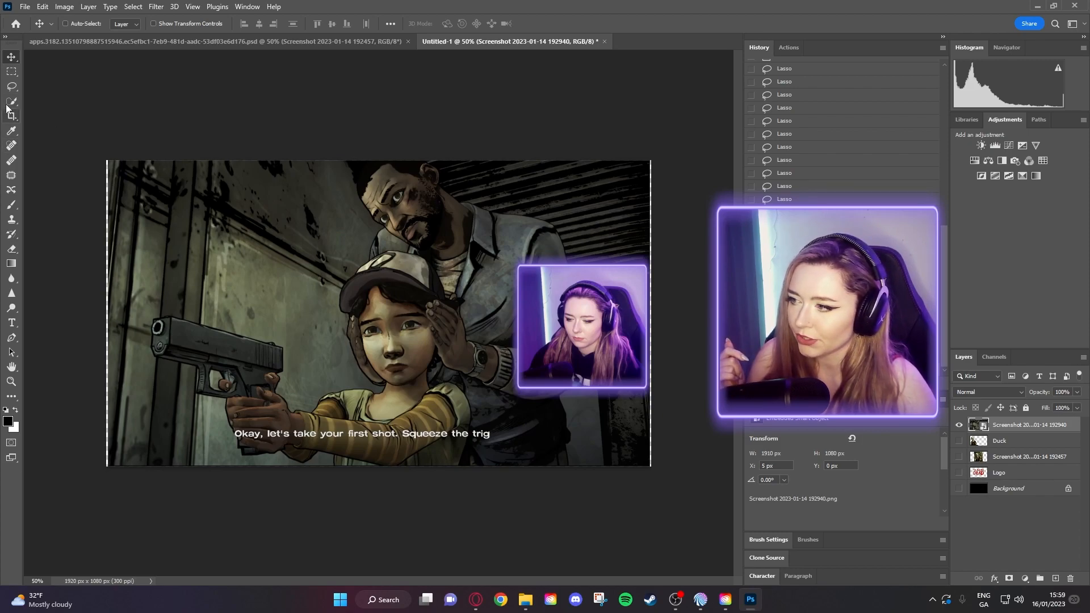
- Rasterize the girl-with-gun screenshot, erase the webcam inset rectangle, and deselect
click(12, 72)
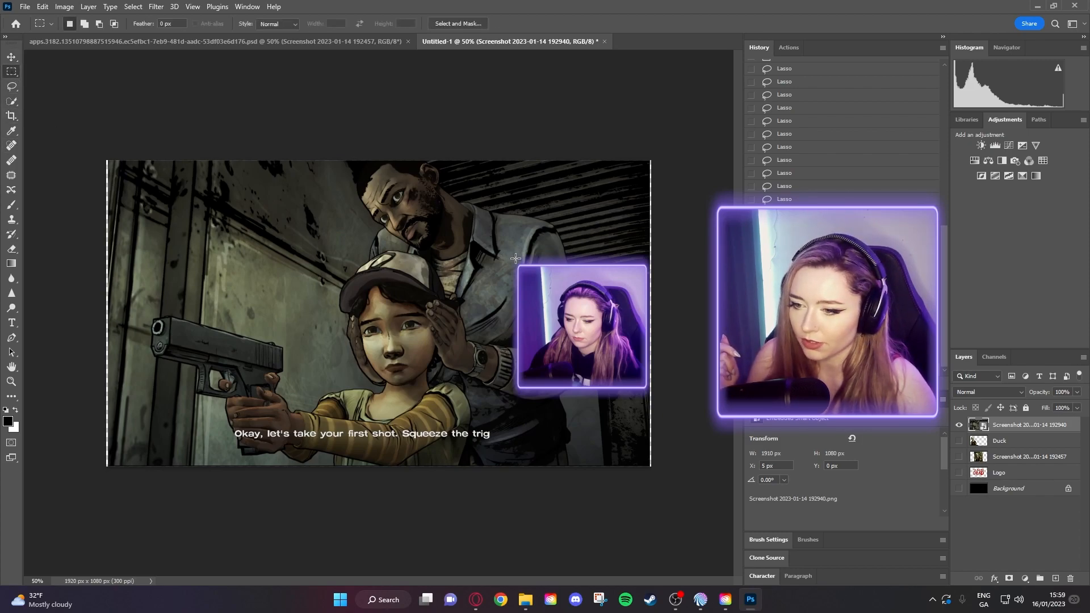
drag(513, 259, 666, 401)
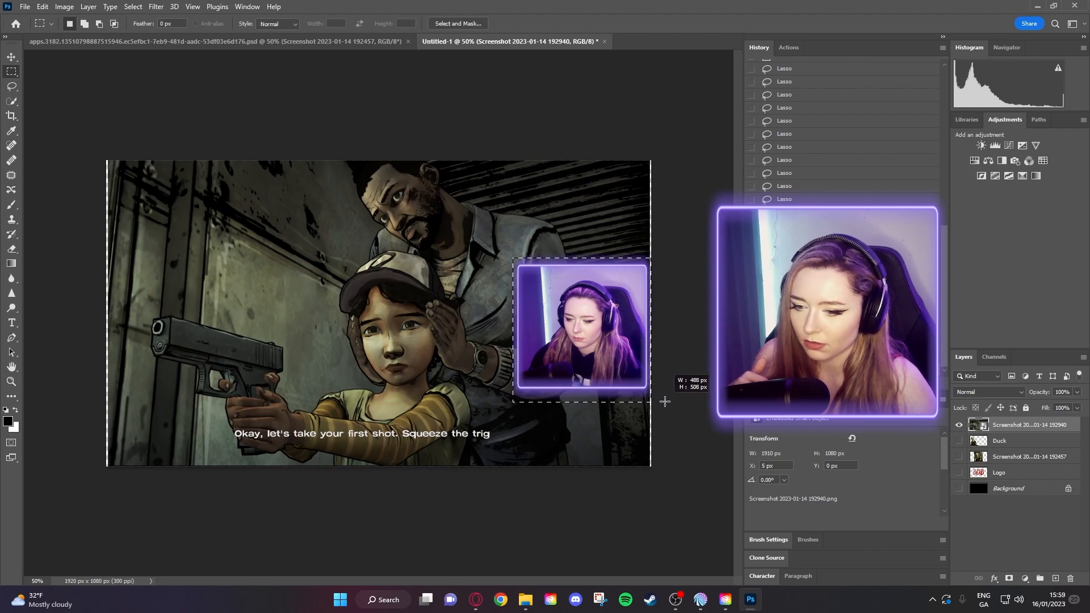
key(Delete)
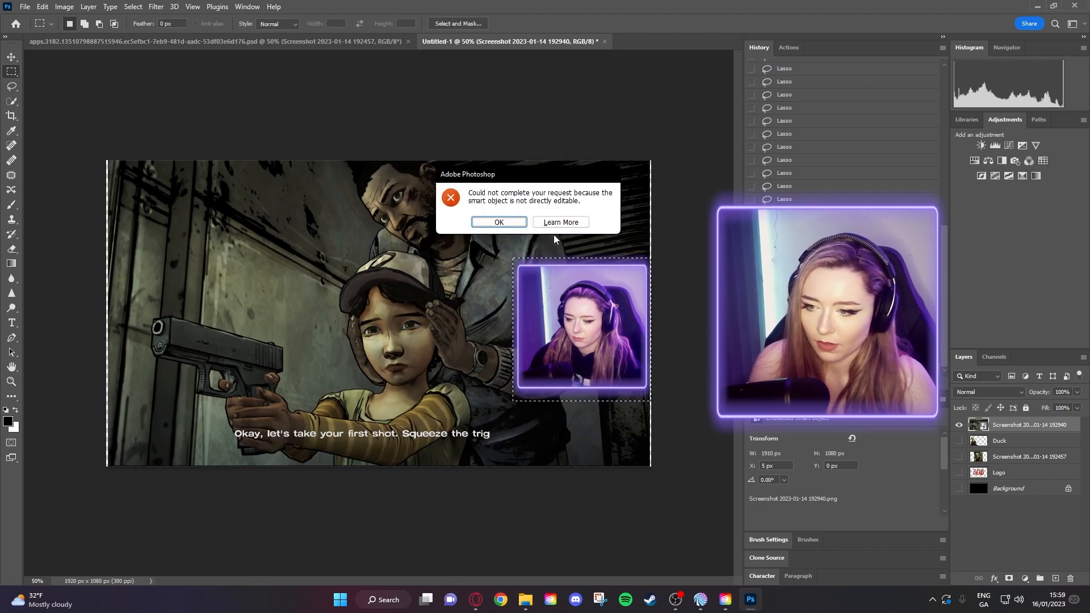
click(500, 222)
right_click(1036, 425)
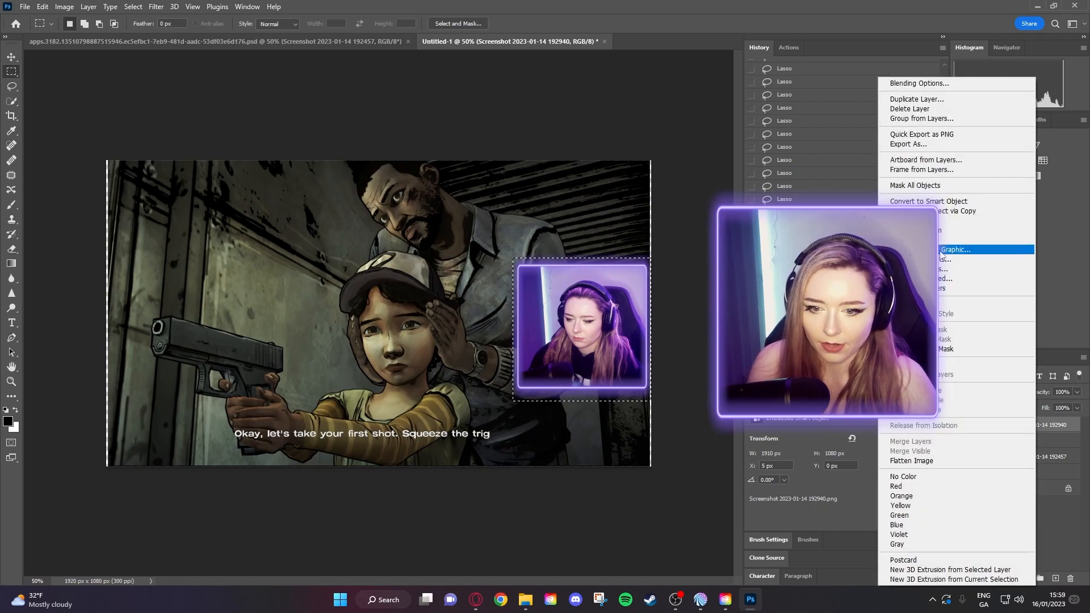
click(942, 305)
key(Delete)
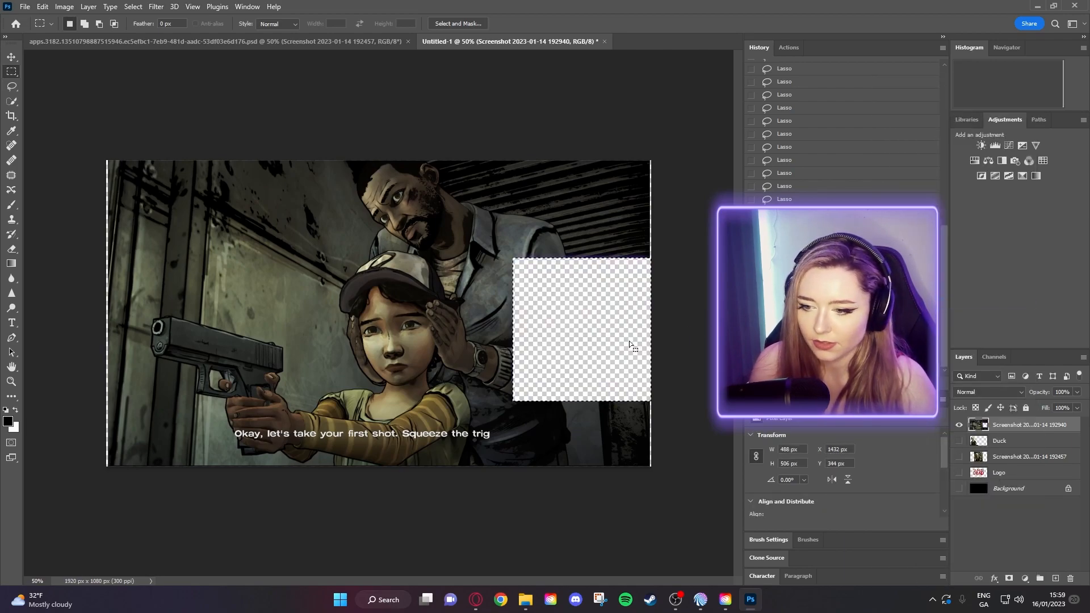
drag(618, 343, 619, 342)
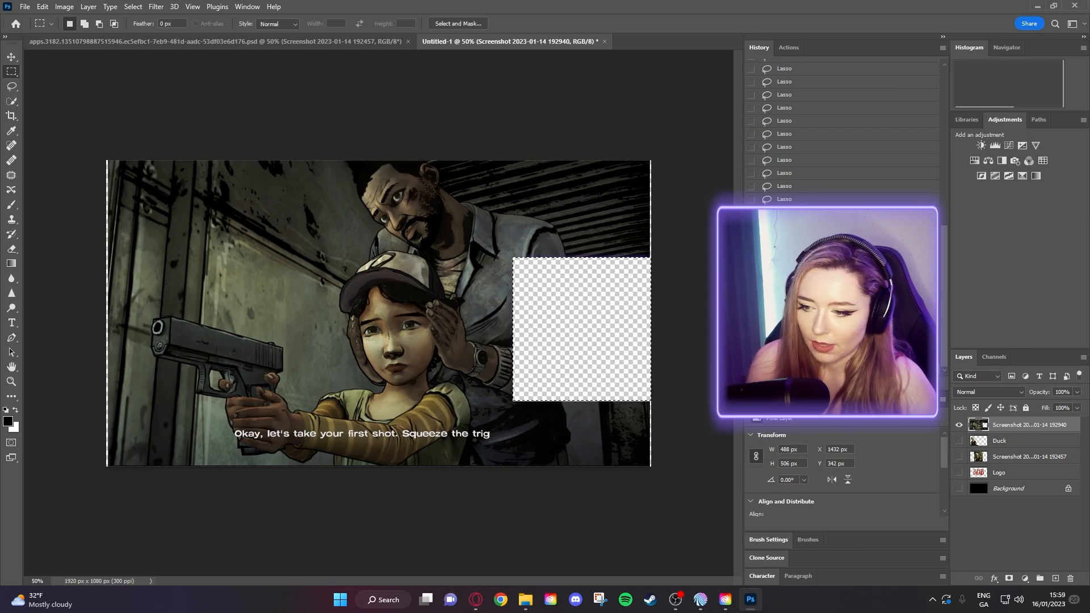
click(74, 158)
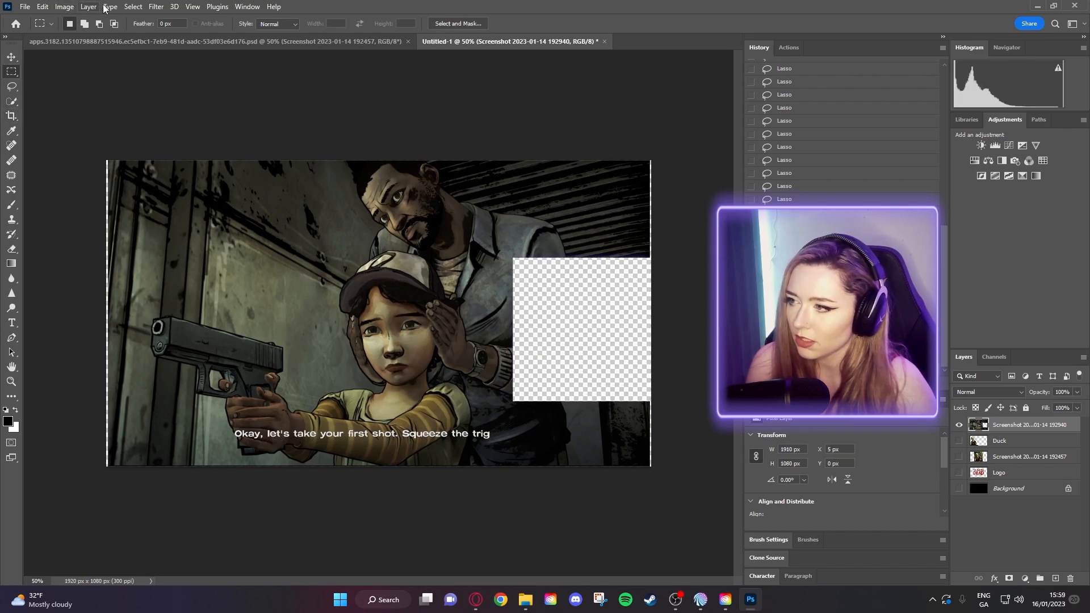
- Select the characters with Select > Subject and zoom in to inspect the gun
click(133, 6)
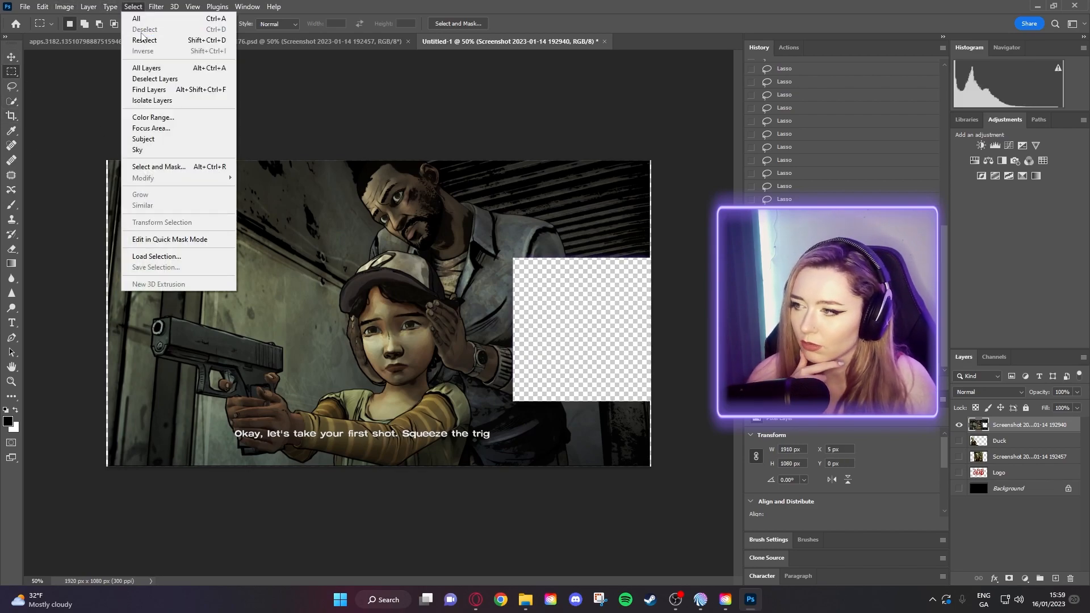
click(144, 138)
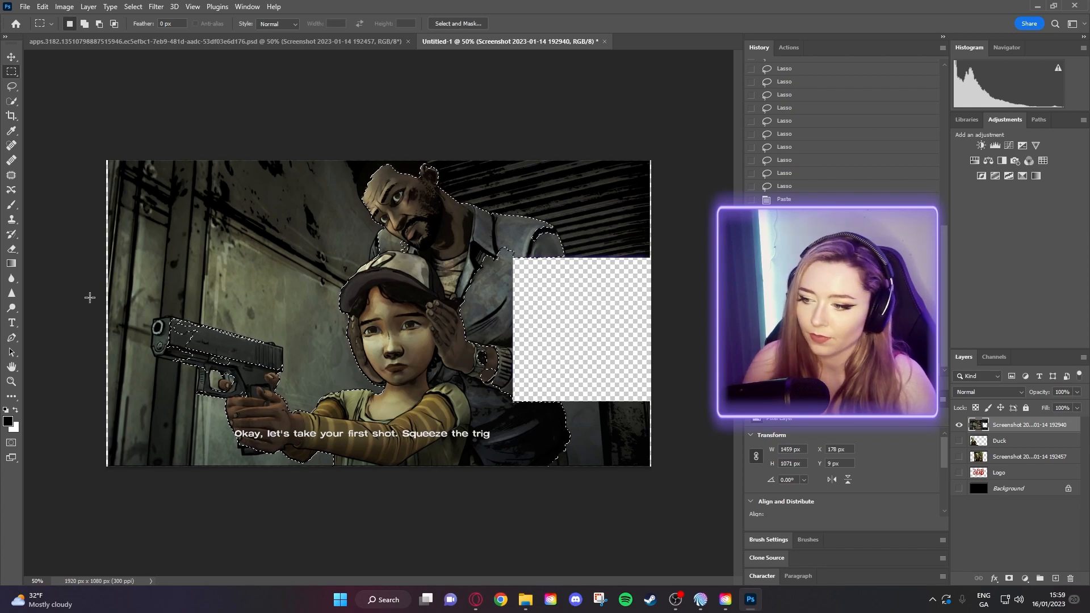
key(z)
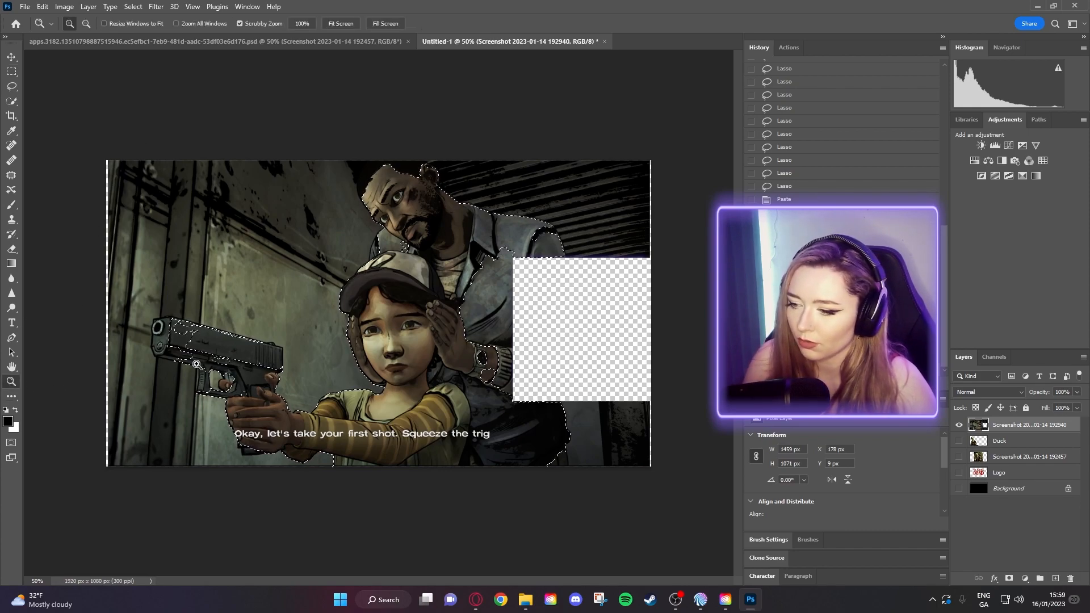
click(197, 363)
click(166, 355)
drag(185, 327, 209, 315)
click(209, 316)
drag(209, 316, 202, 284)
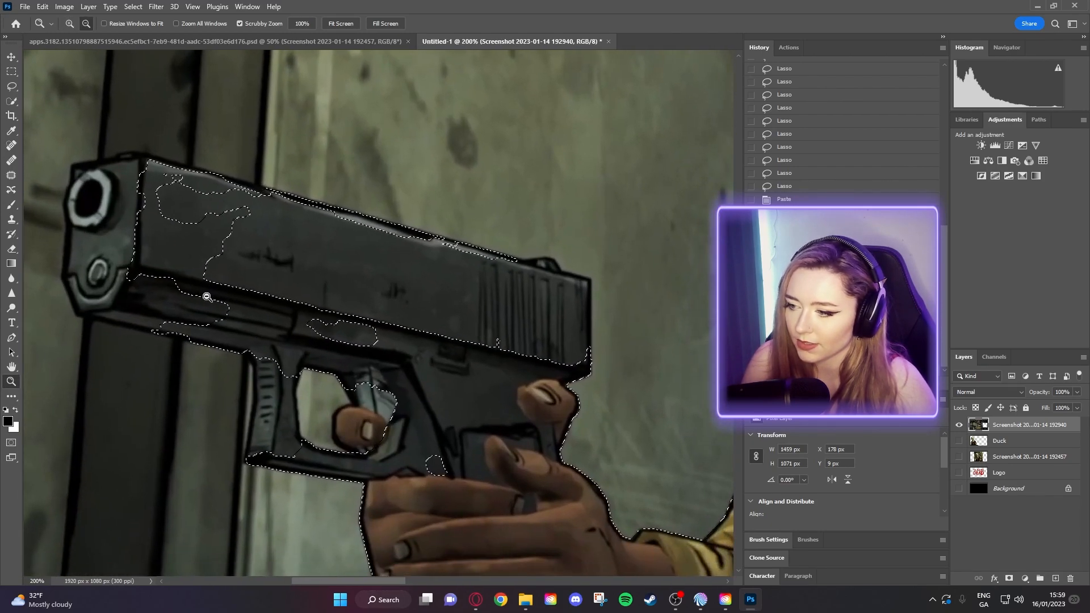
alt+click(207, 297)
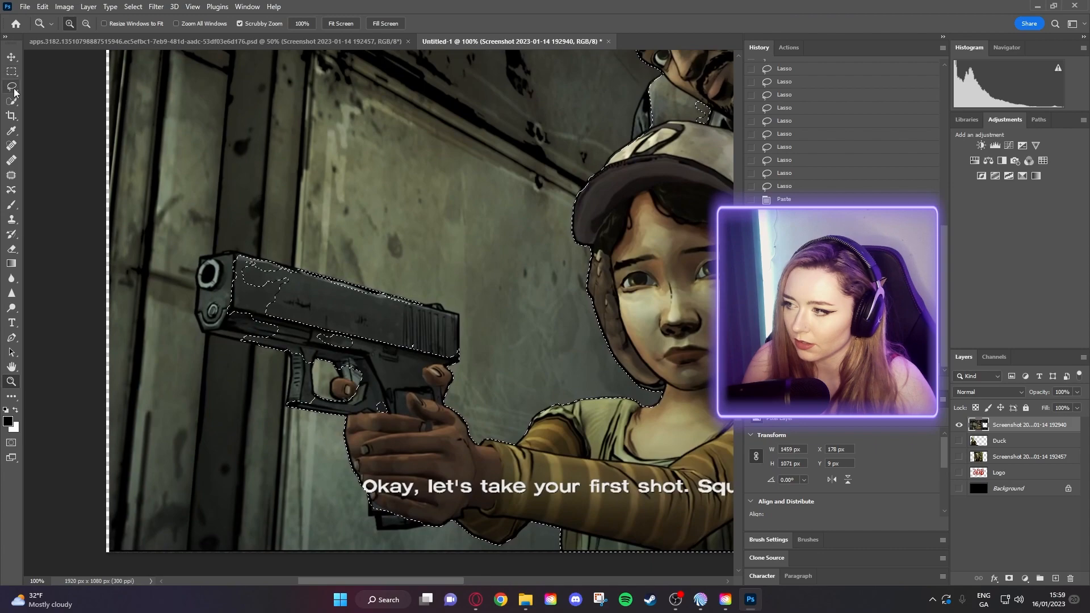
- Shift-lasso the gun's upper slide and trigger-guard area into the selection
click(13, 89)
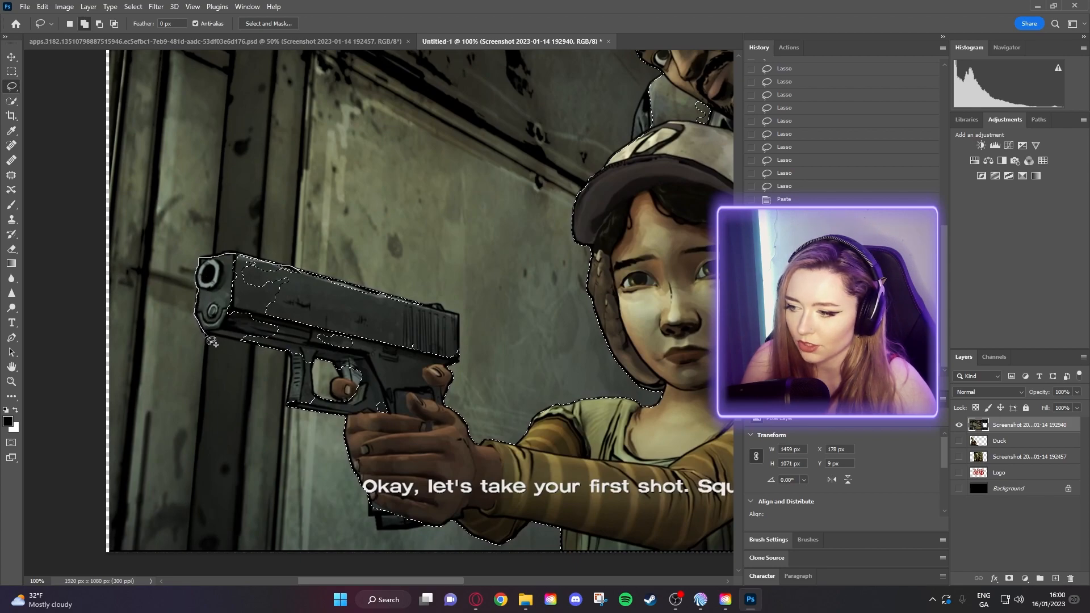
mouse_move(265, 351)
mouse_down()
mouse_move(294, 328)
mouse_move(301, 272)
mouse_up()
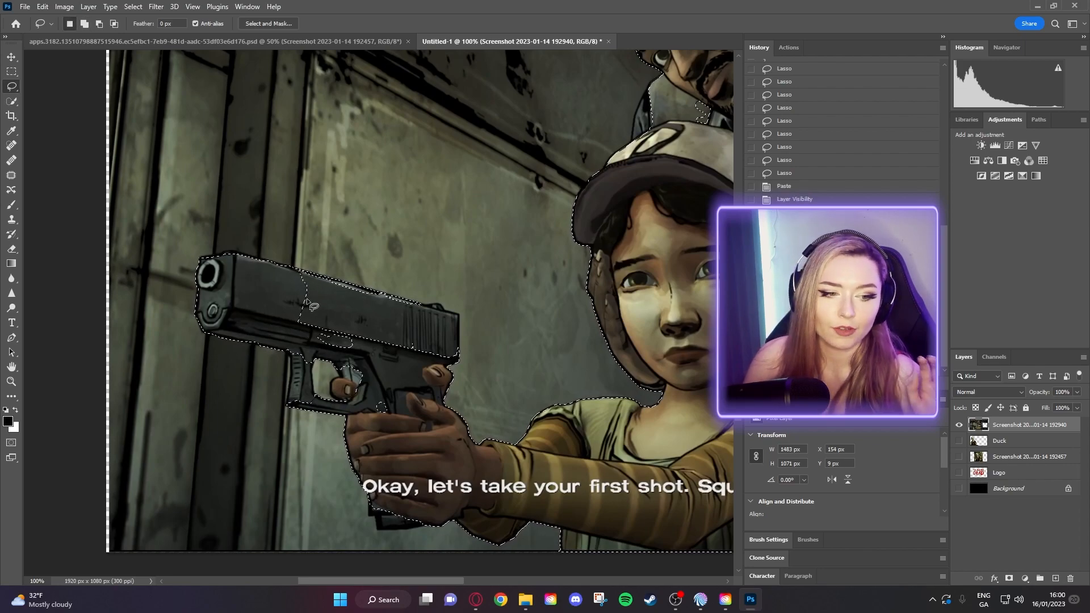
click(372, 216)
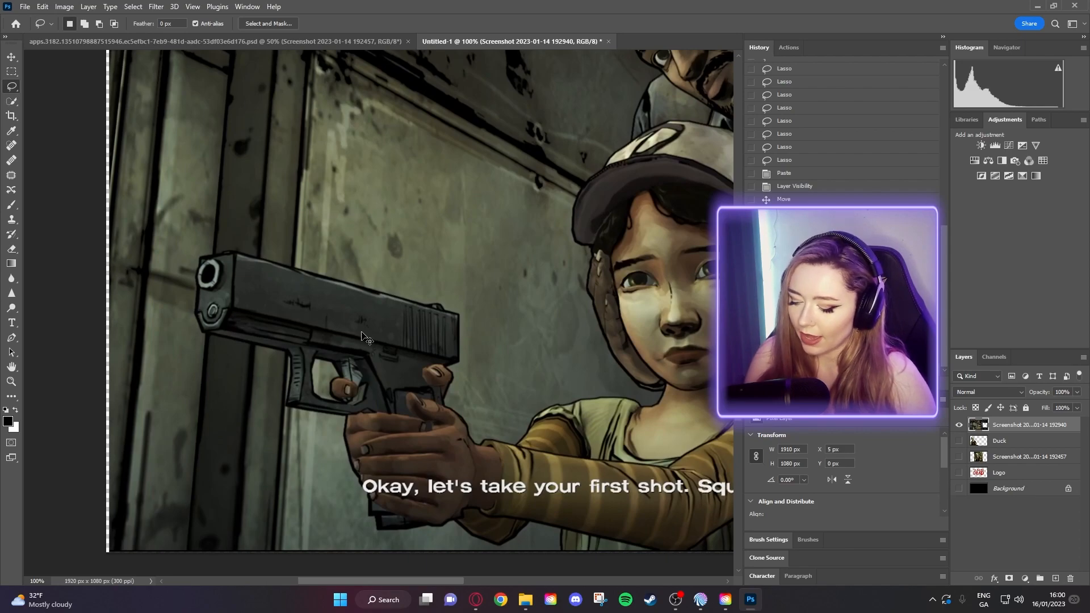
key(ctrl+z)
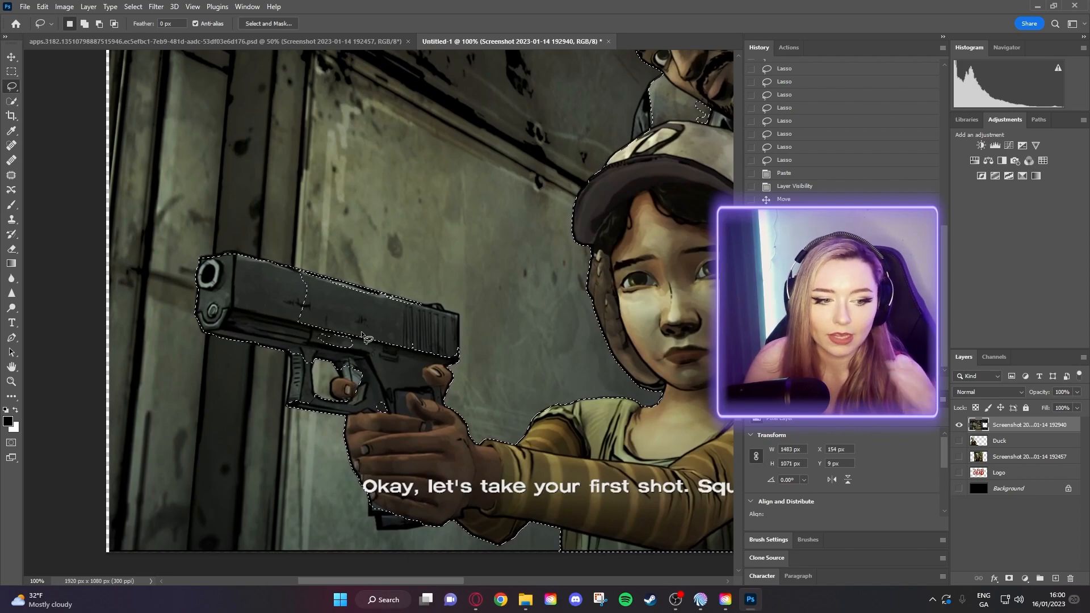
key(shift)
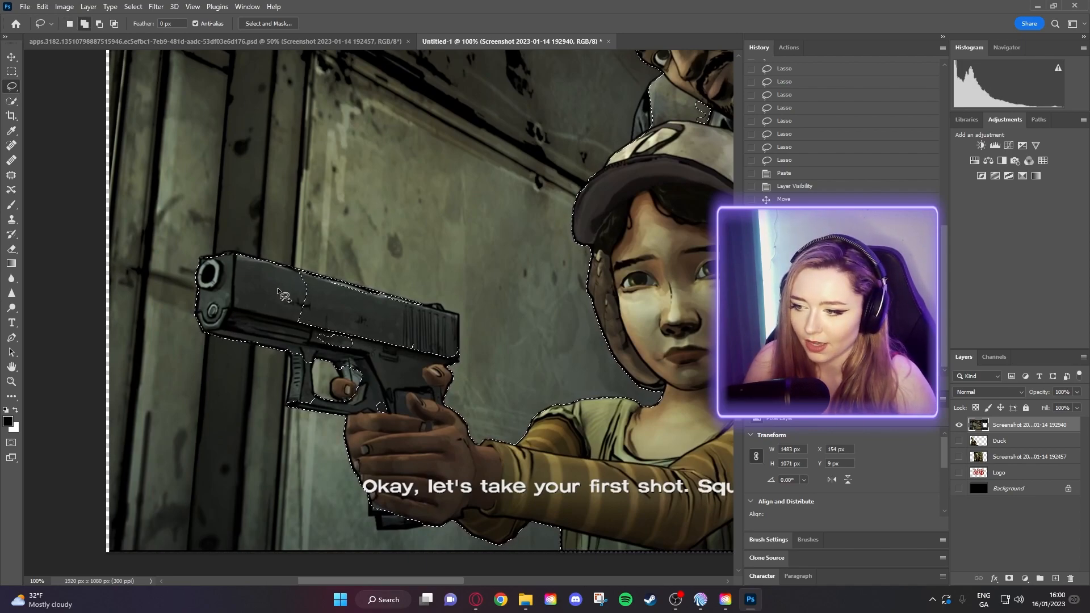
drag(299, 277, 344, 294)
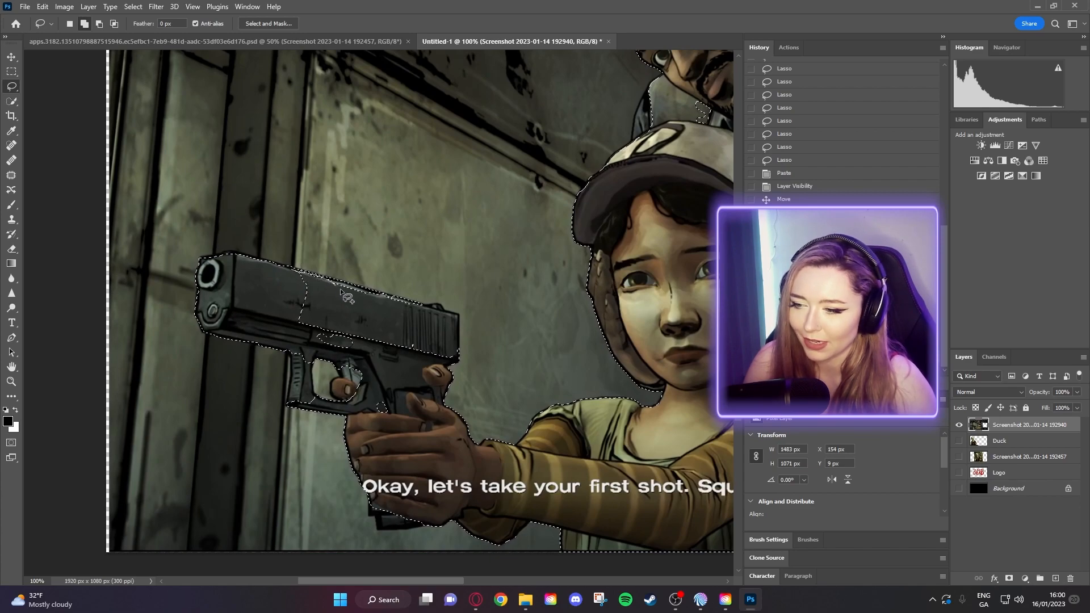
mouse_move(338, 352)
mouse_down()
mouse_move(292, 311)
mouse_move(292, 273)
mouse_move(387, 298)
mouse_move(414, 315)
mouse_move(422, 338)
mouse_move(389, 353)
mouse_move(323, 313)
mouse_move(294, 272)
mouse_move(461, 320)
mouse_up()
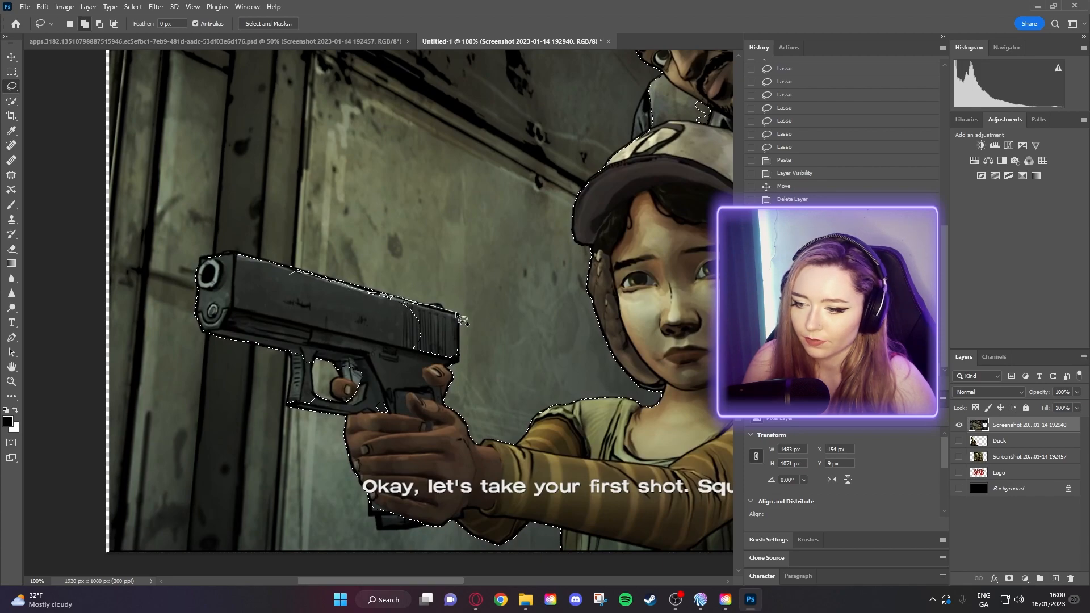
mouse_move(459, 359)
mouse_down()
mouse_move(419, 364)
mouse_move(369, 319)
mouse_move(292, 278)
mouse_up()
mouse_move(308, 353)
mouse_down()
mouse_move(291, 351)
mouse_move(290, 399)
mouse_move(310, 409)
mouse_move(310, 349)
mouse_up()
mouse_move(416, 336)
mouse_down()
mouse_move(212, 239)
mouse_move(175, 252)
mouse_move(128, 369)
mouse_up()
mouse_move(420, 153)
mouse_down()
mouse_move(352, 384)
mouse_move(297, 168)
mouse_move(295, 108)
mouse_up()
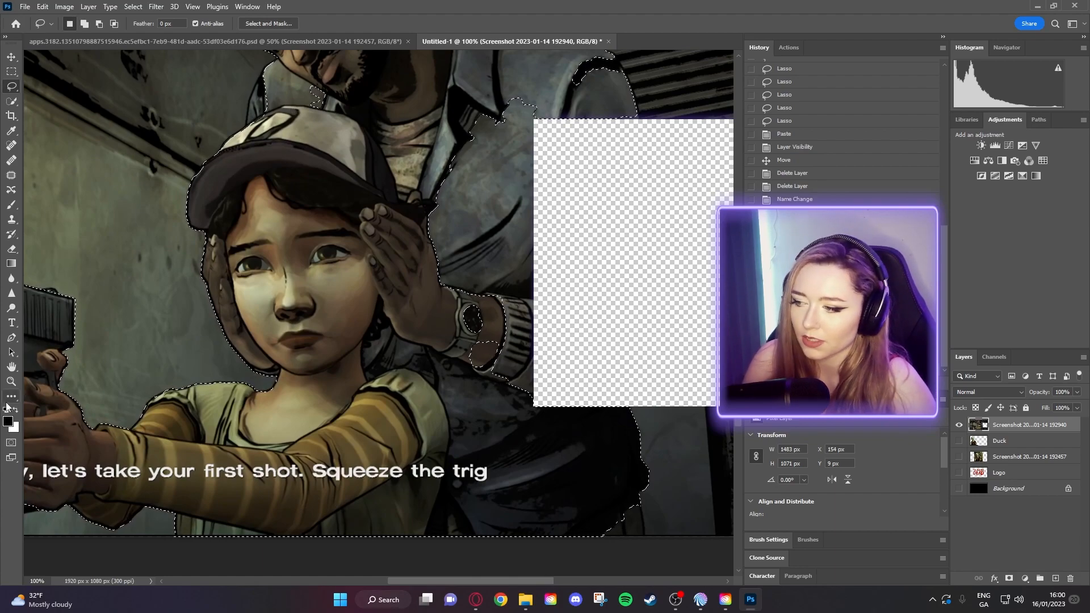
- Zoom to 400% on the subtitle word 'your' and drop the character selection
click(11, 382)
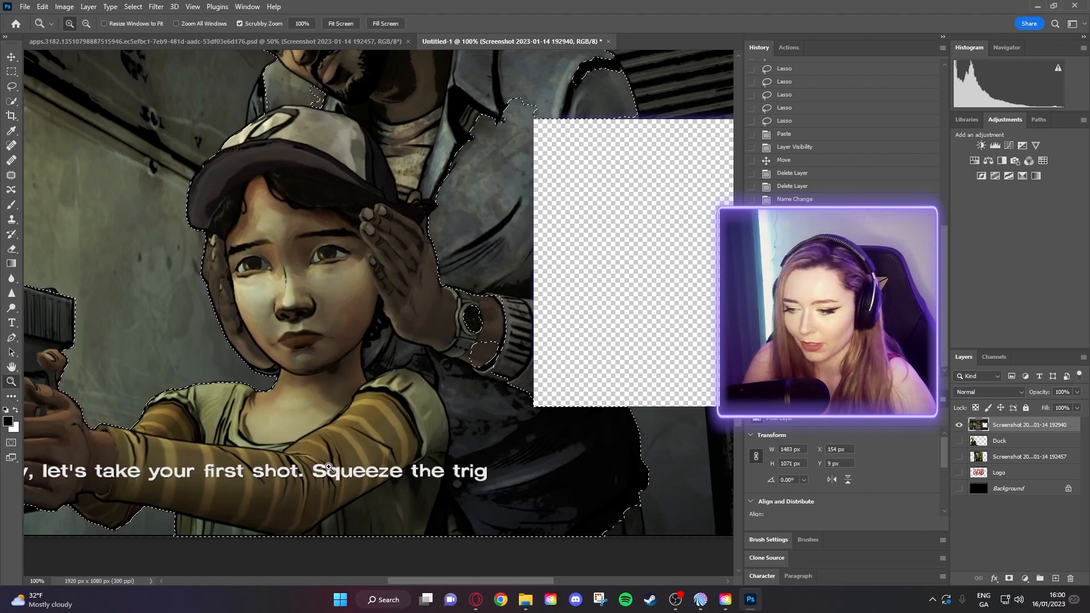
click(259, 460)
drag(255, 467, 617, 365)
click(504, 396)
drag(504, 396, 458, 368)
click(452, 369)
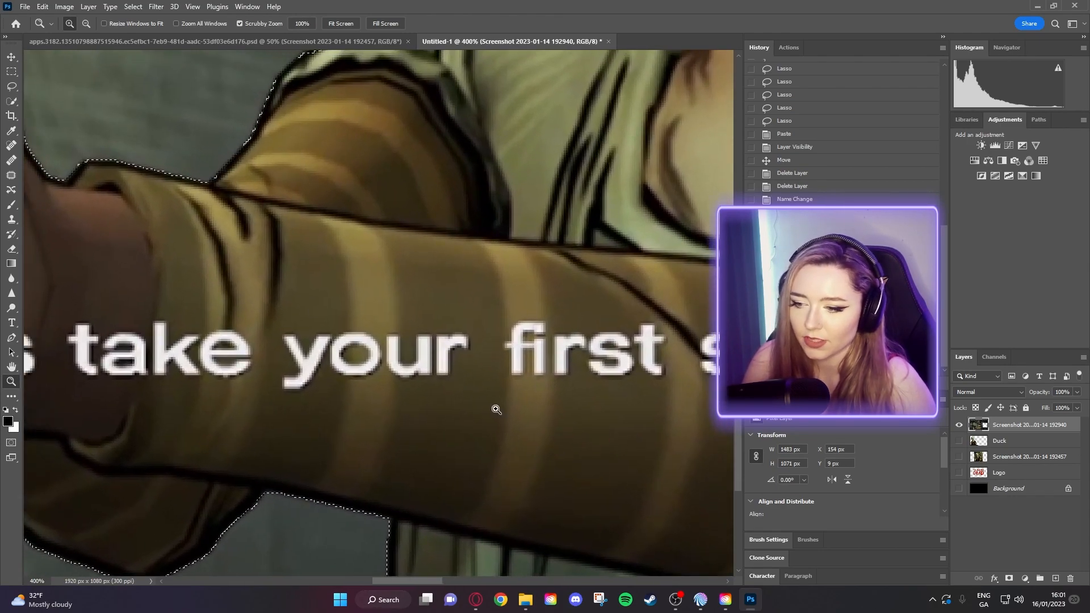
click(11, 87)
click(240, 192)
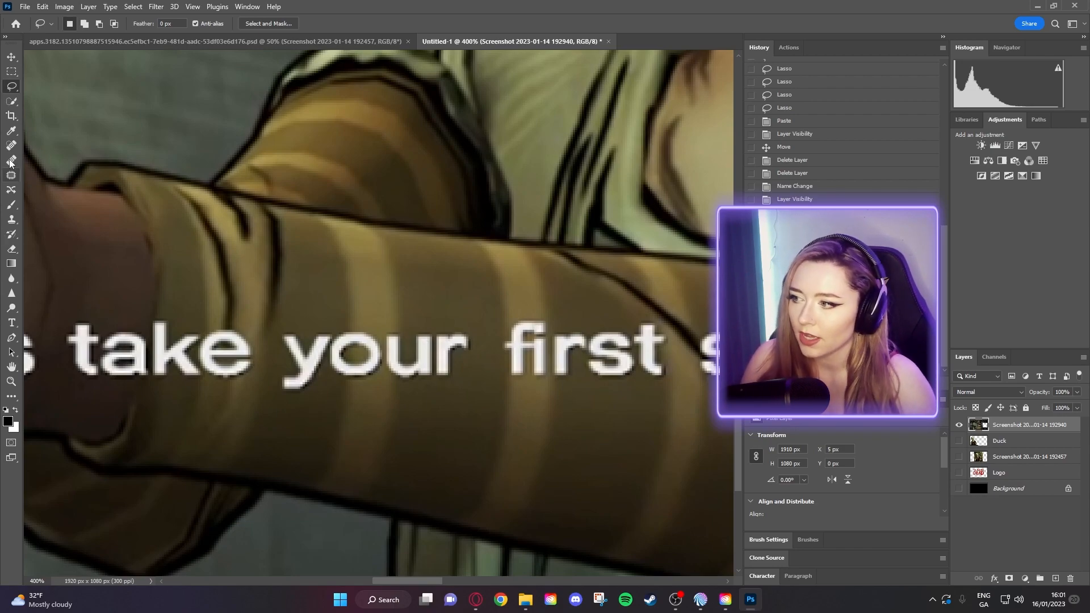
- Try healing 'your' out with the Spot Healing Brush, then undo the strokes
click(12, 178)
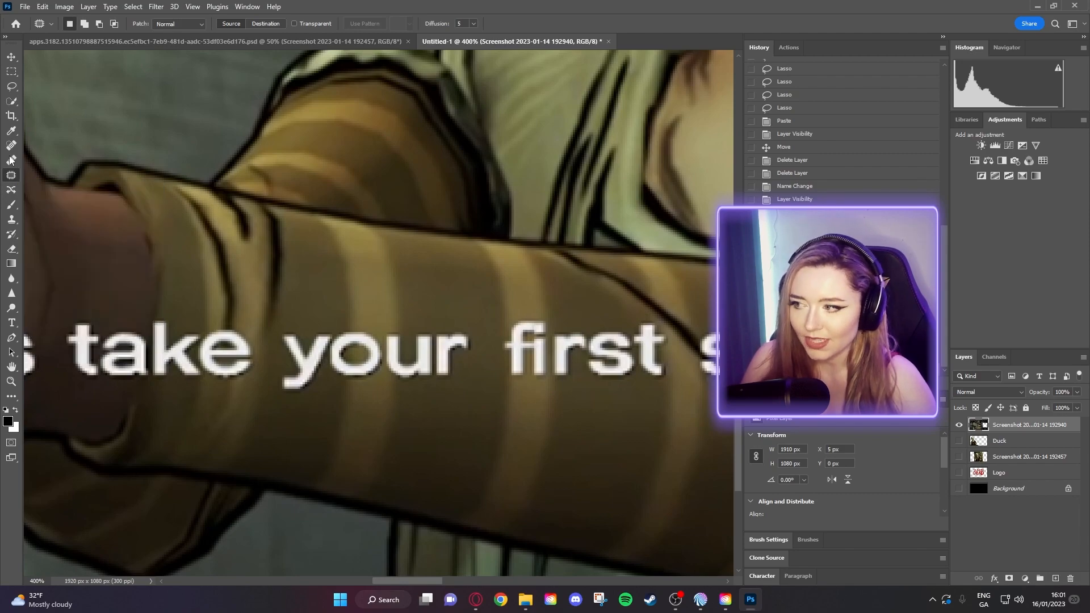
click(13, 161)
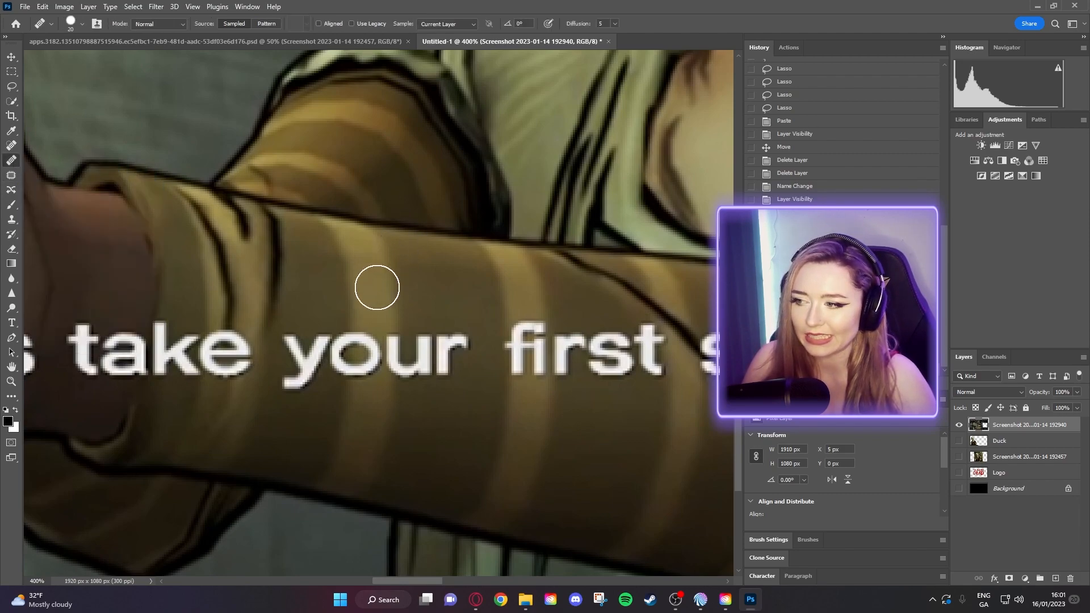
click(363, 309)
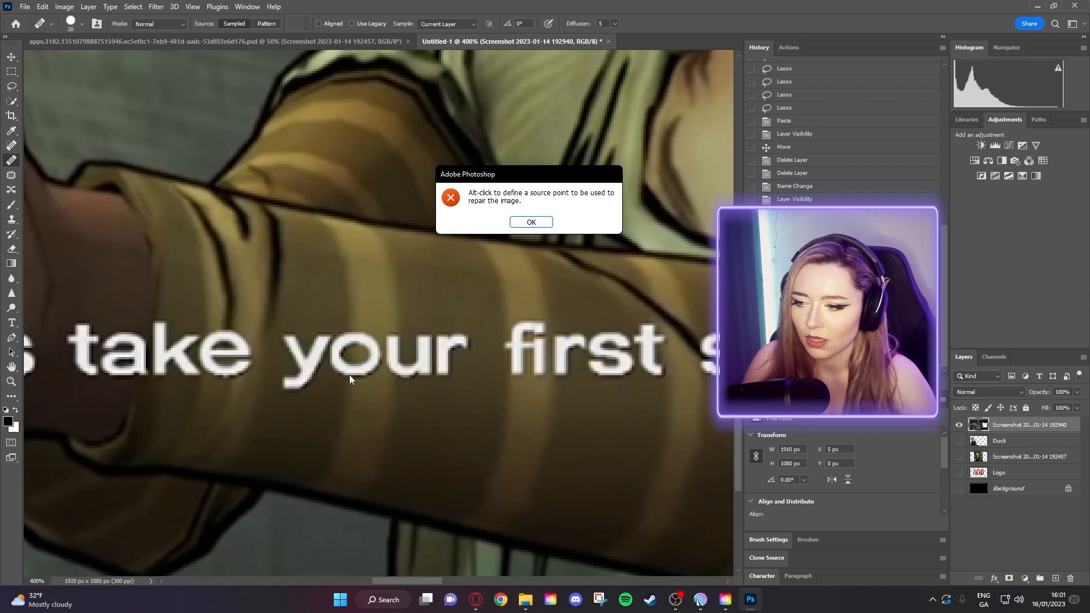
click(531, 222)
click(11, 146)
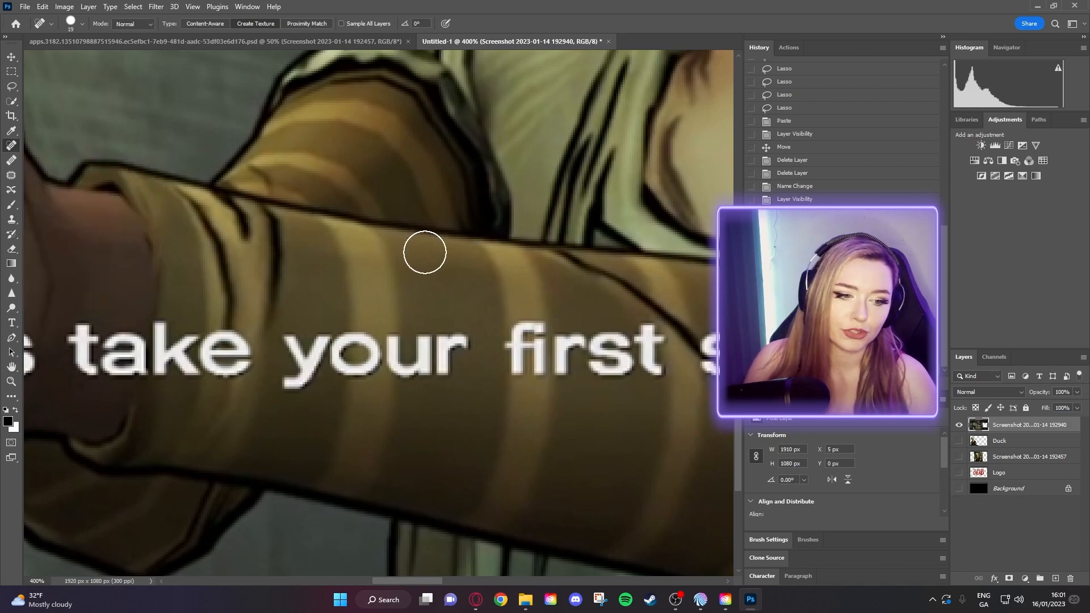
drag(432, 321, 431, 363)
mouse_move(454, 298)
mouse_down()
mouse_move(452, 446)
mouse_move(412, 402)
mouse_up()
drag(349, 304, 366, 386)
drag(377, 305, 406, 431)
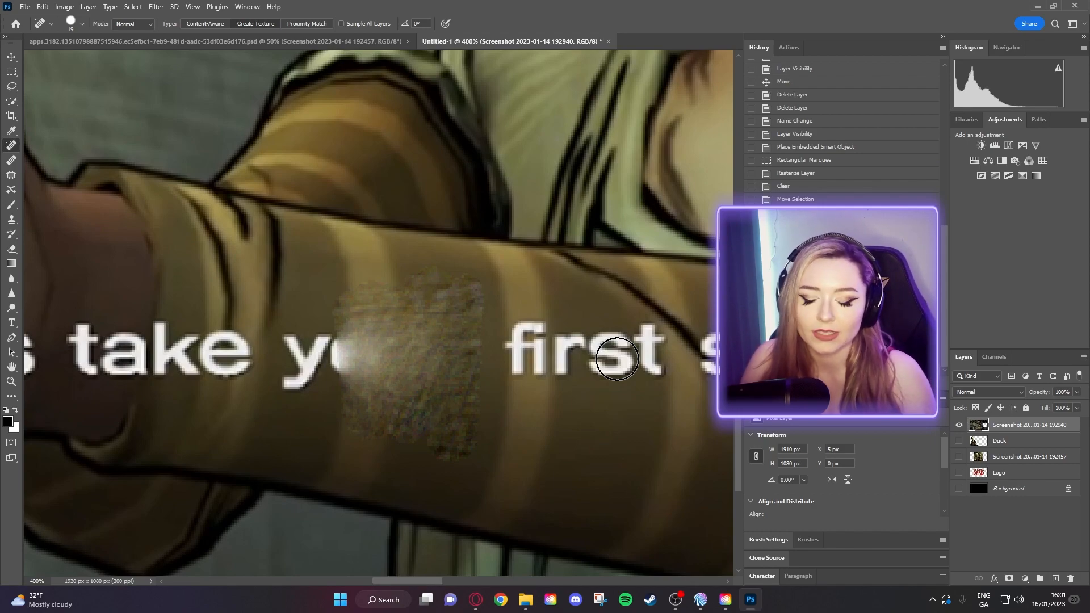
key(ctrl+z)
key(ctrl+z)
key(ctrl+z)
key(ctrl+z)
key(ctrl+z)
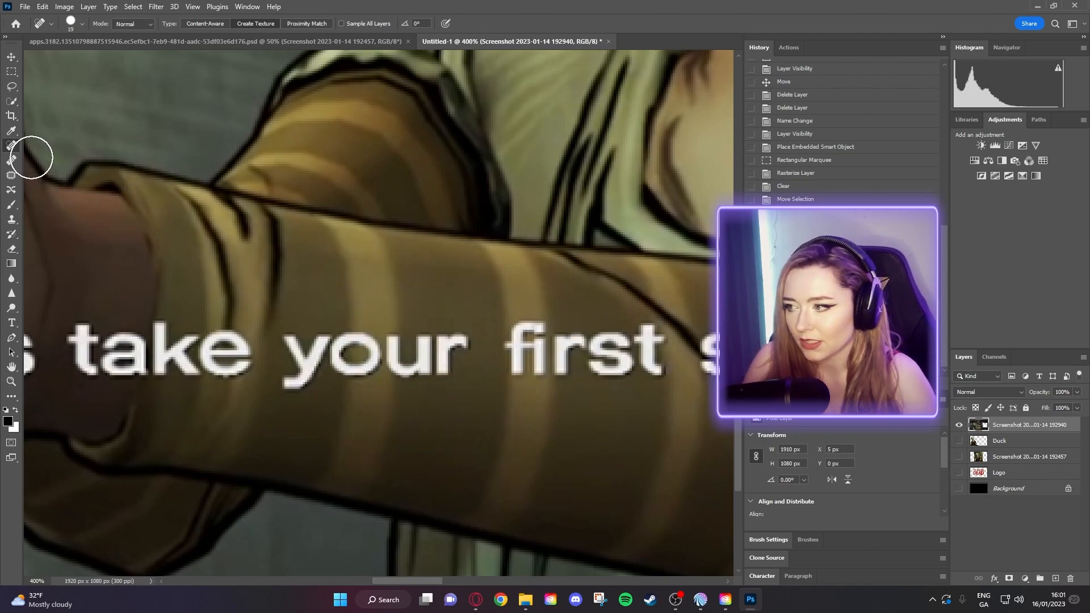
click(8, 176)
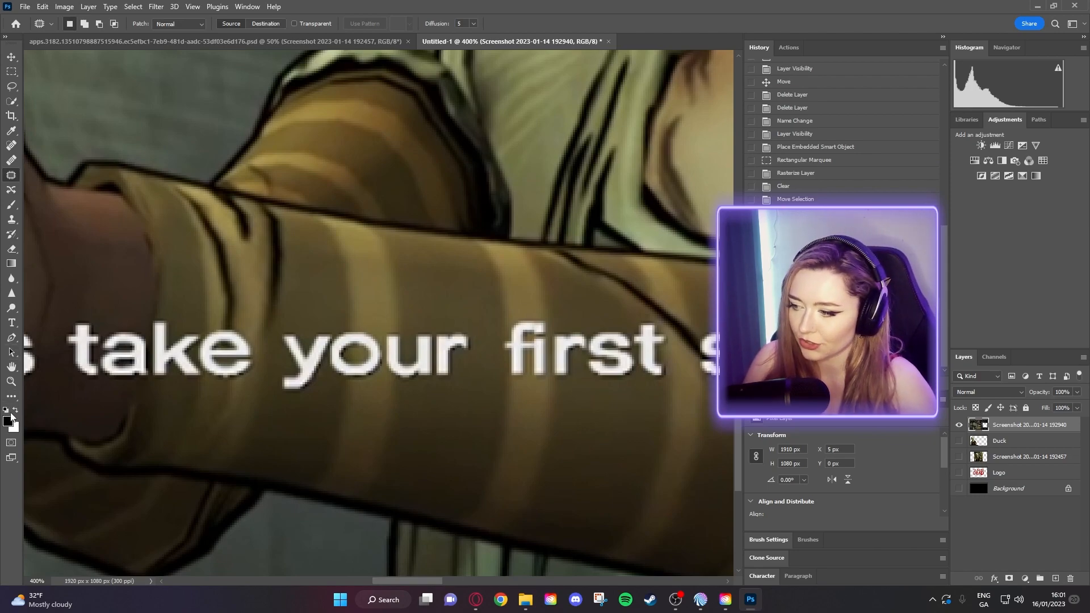
- Zoom to 500% on the subtitle
click(12, 382)
drag(448, 366, 455, 366)
click(455, 366)
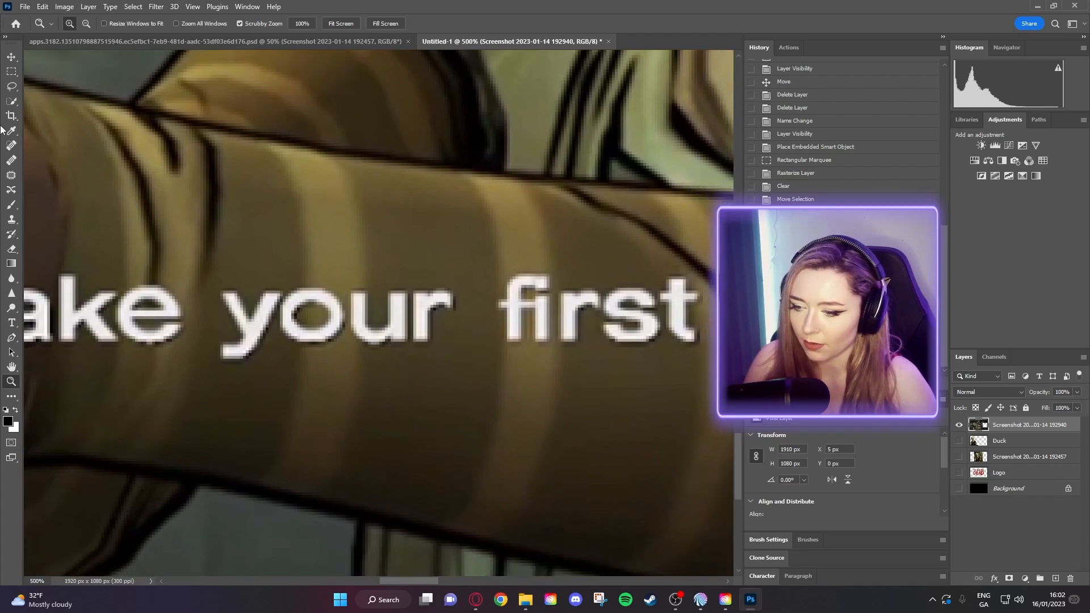
- Patch the word 'your' out using striped sleeve texture from above the text
click(13, 176)
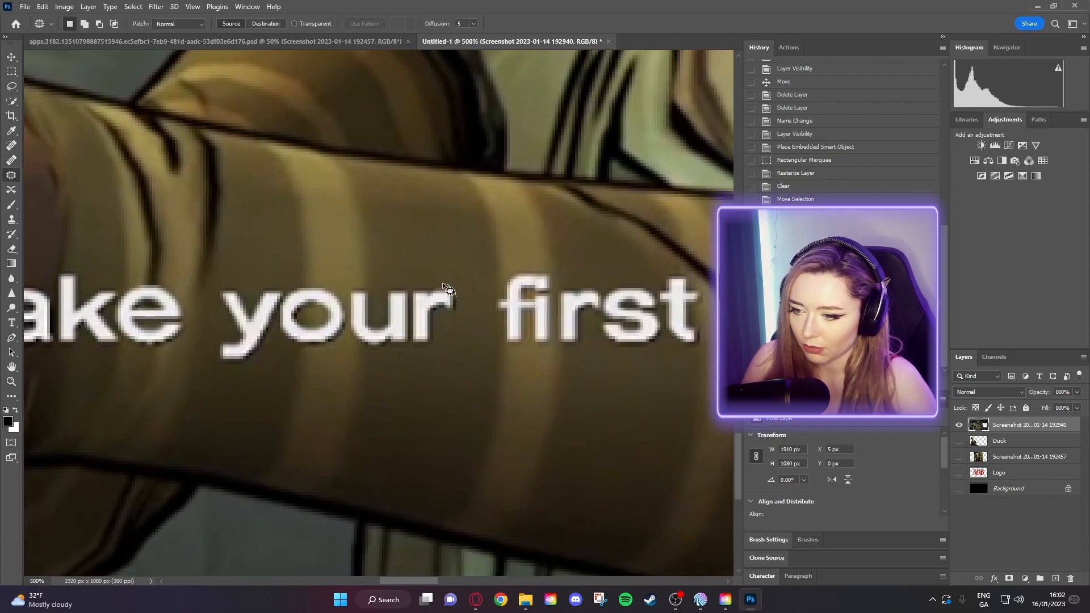
drag(410, 309, 411, 330)
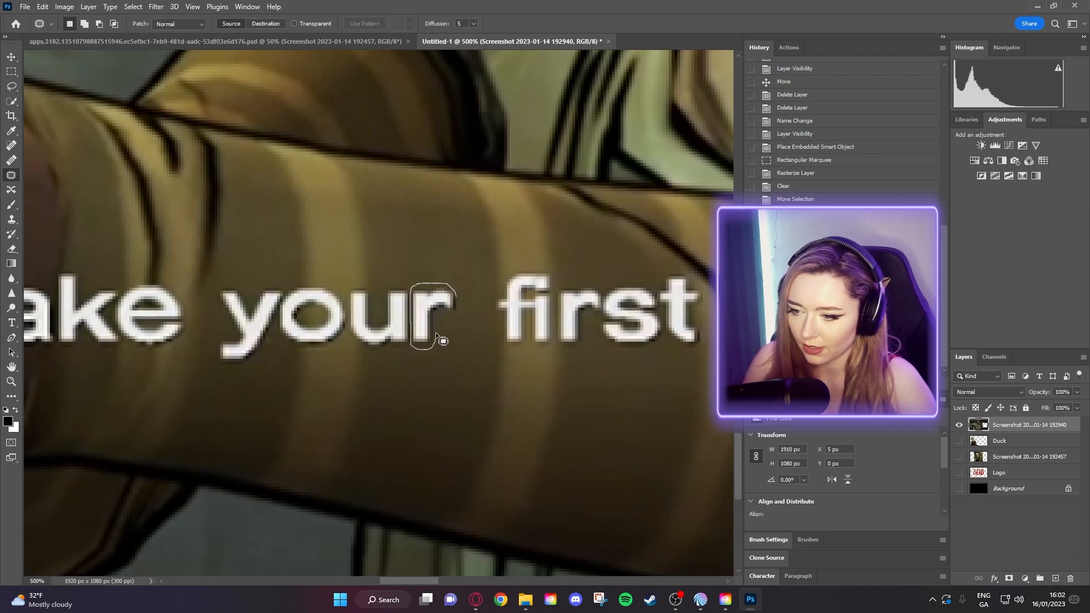
drag(461, 304, 418, 222)
key(ctrl+d)
drag(445, 323, 501, 306)
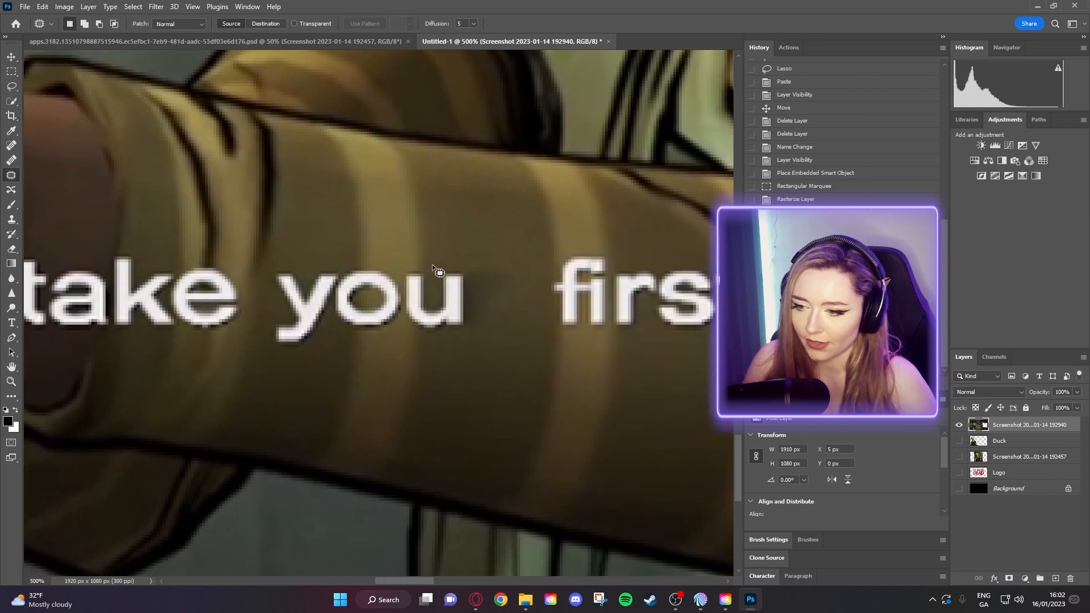
key(ctrl+z)
key(ctrl+z)
key(ctrl+z)
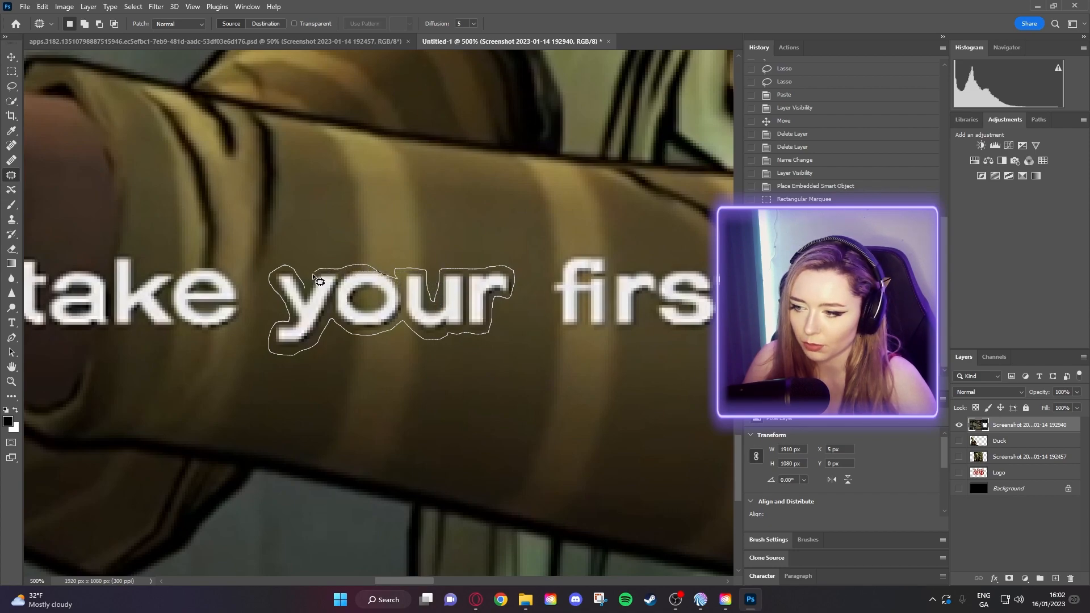
mouse_move(306, 284)
mouse_down()
mouse_move(348, 267)
mouse_move(340, 198)
mouse_up()
drag(340, 198, 462, 380)
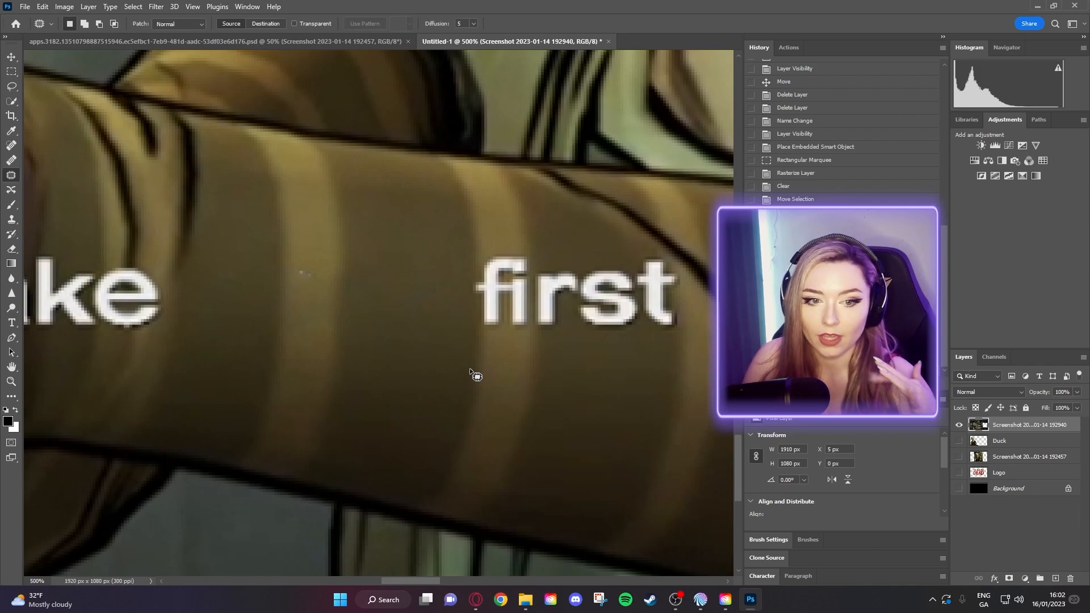
- Patch the leftover specks near 'first' with sleeve texture and check the subtitle for more
drag(319, 265, 307, 261)
mouse_move(311, 271)
mouse_down()
mouse_move(381, 247)
mouse_move(314, 223)
mouse_up()
click(399, 265)
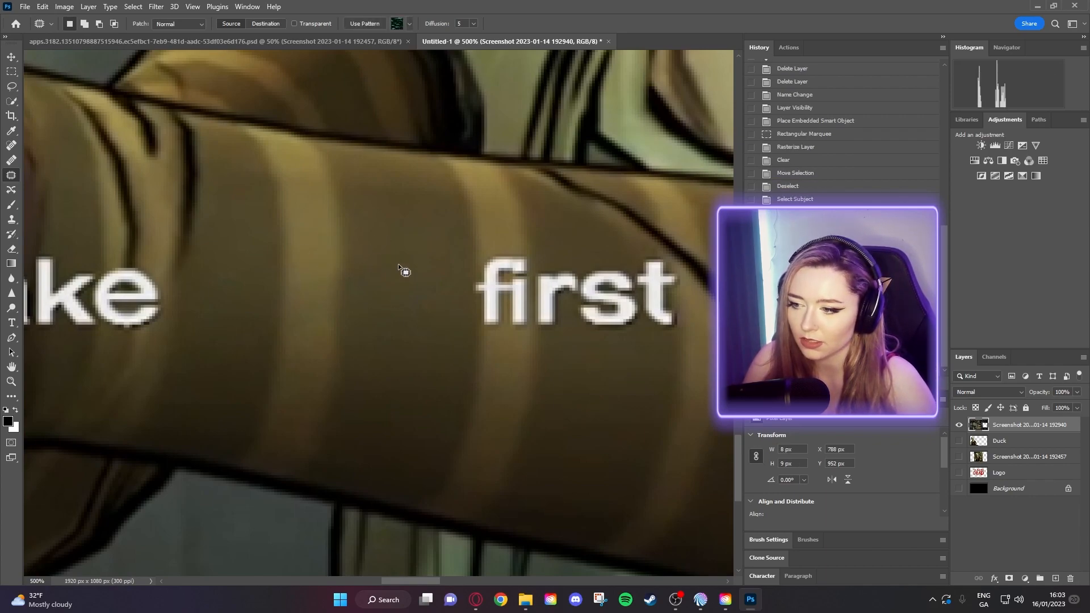
drag(402, 288, 507, 291)
drag(439, 288, 244, 275)
drag(498, 299, 155, 295)
- Patch 'trig' out with dark jacket texture, deselect, and pan back to 'take' and 'first'
drag(704, 335, 377, 360)
mouse_move(396, 273)
mouse_down()
mouse_move(360, 283)
mouse_move(374, 340)
mouse_move(391, 350)
mouse_move(444, 348)
mouse_move(445, 318)
mouse_move(452, 351)
mouse_move(532, 366)
mouse_move(552, 306)
mouse_up()
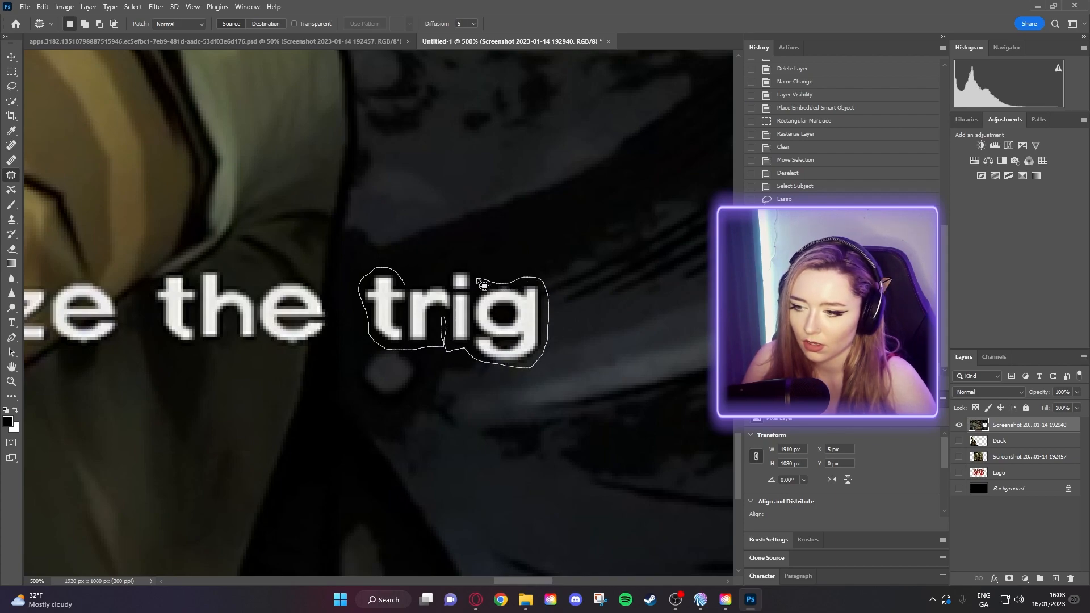
drag(457, 267, 406, 273)
drag(456, 324, 662, 397)
key(ctrl+d)
drag(548, 384, 675, 424)
drag(352, 429, 684, 431)
drag(199, 402, 648, 425)
drag(241, 395, 508, 414)
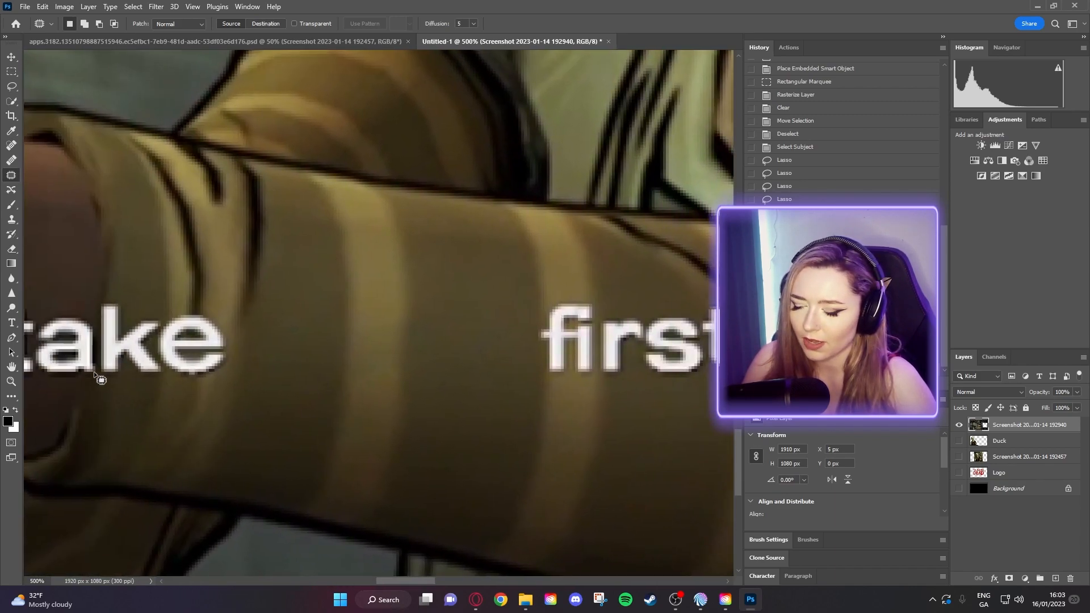
click(11, 381)
- Zoom out to see the whole Untitled-1 image, then hide its top image layer
alt+click(356, 342)
alt+click(356, 341)
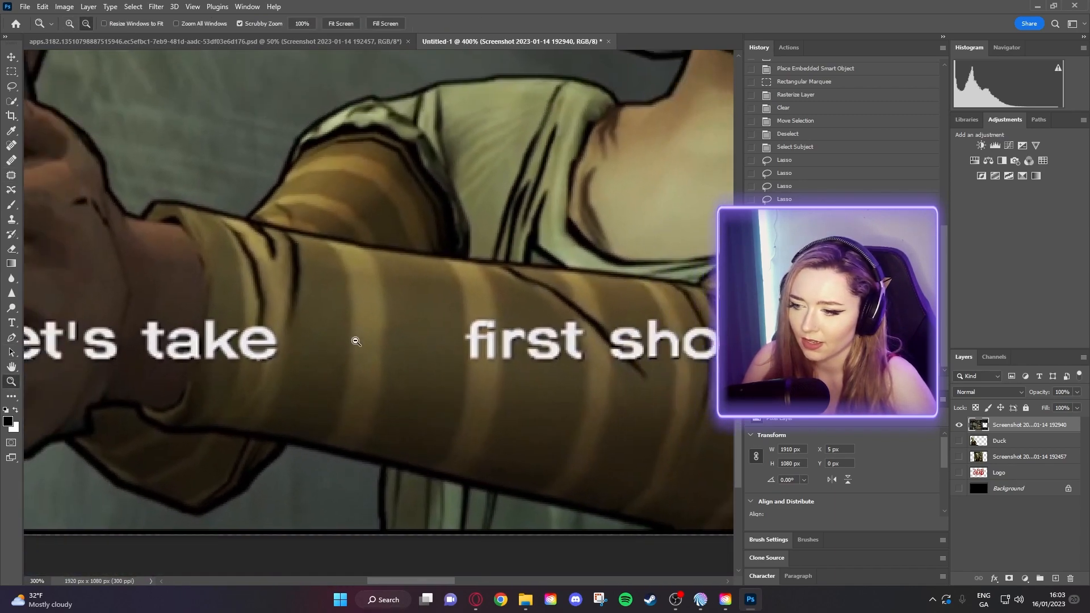
alt+click(361, 340)
alt+click(363, 342)
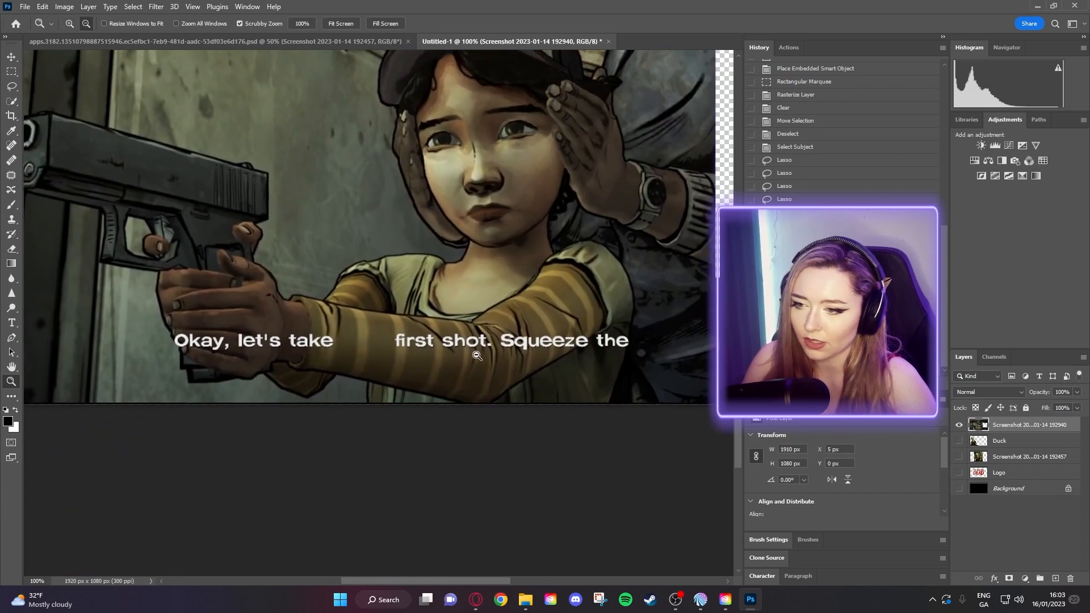
alt+click(403, 328)
drag(500, 244, 438, 382)
alt+click(439, 386)
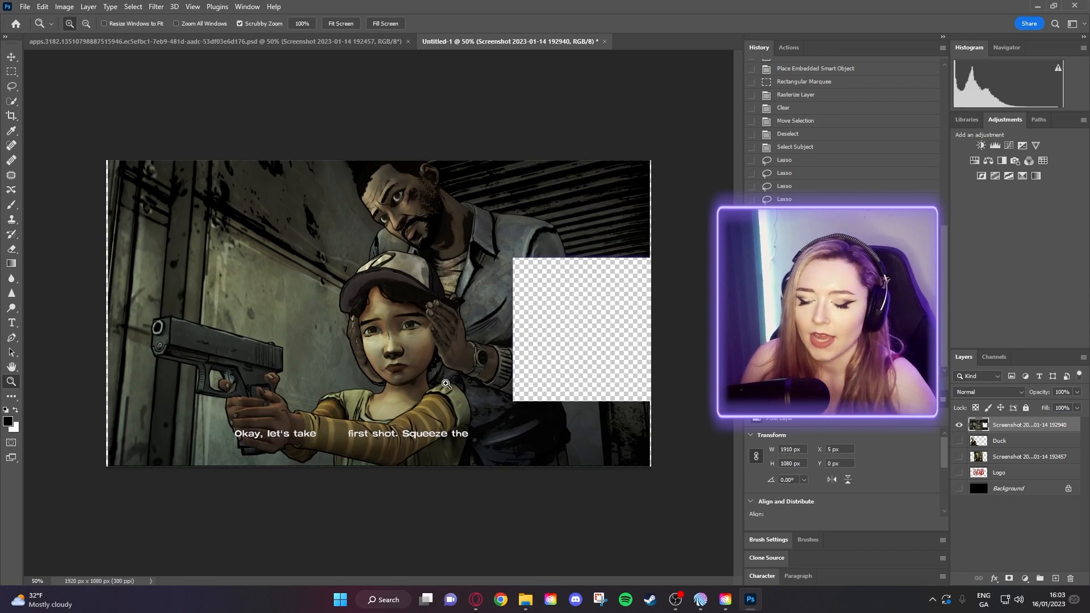
click(959, 426)
- In the finished Walking Dead PSD, hide the Brightness 3, Screenshot 192457 and Brightness 2 layers
click(337, 48)
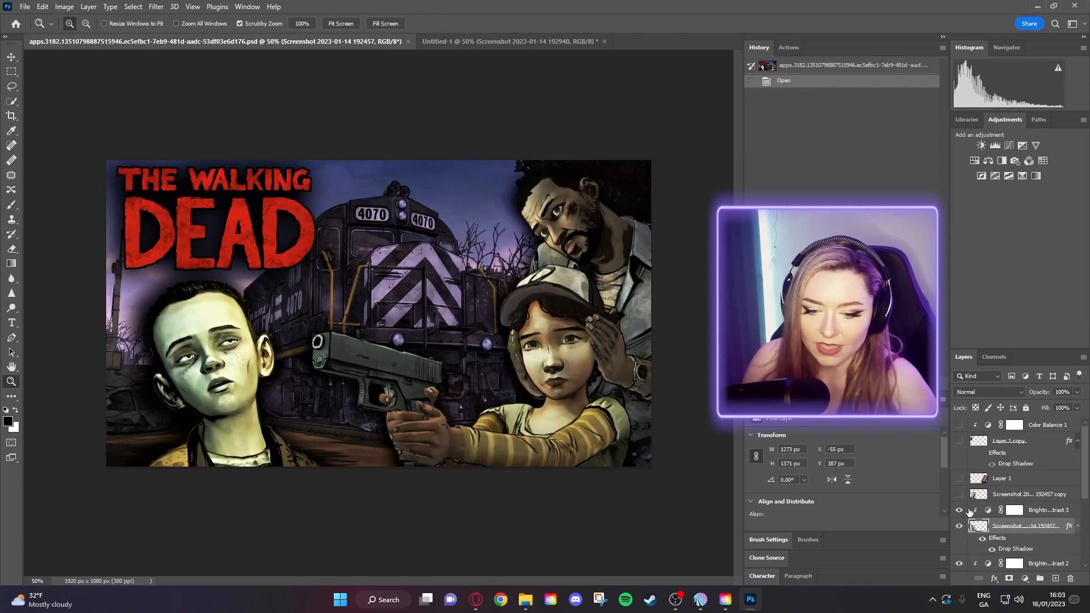
scroll(973, 513, down, 3)
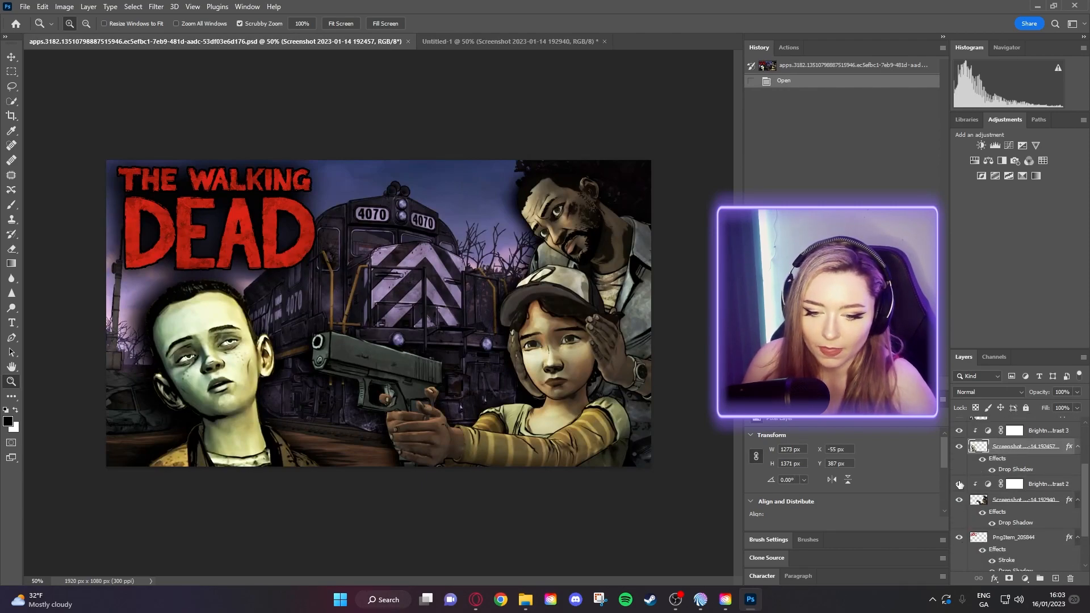
scroll(961, 466, up, 2)
click(960, 464)
click(960, 480)
scroll(962, 485, down, 1)
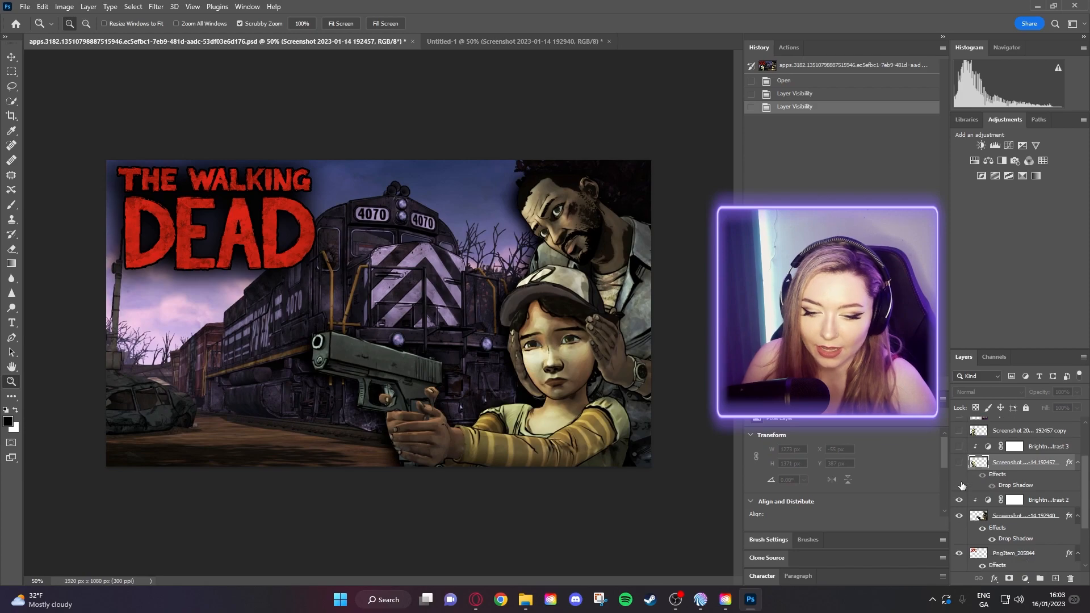
click(960, 500)
scroll(962, 505, down, 2)
- Bring the Screenshot 192940 cut-out into Untitled-1 as a new top layer, then hide it for comparison
click(981, 470)
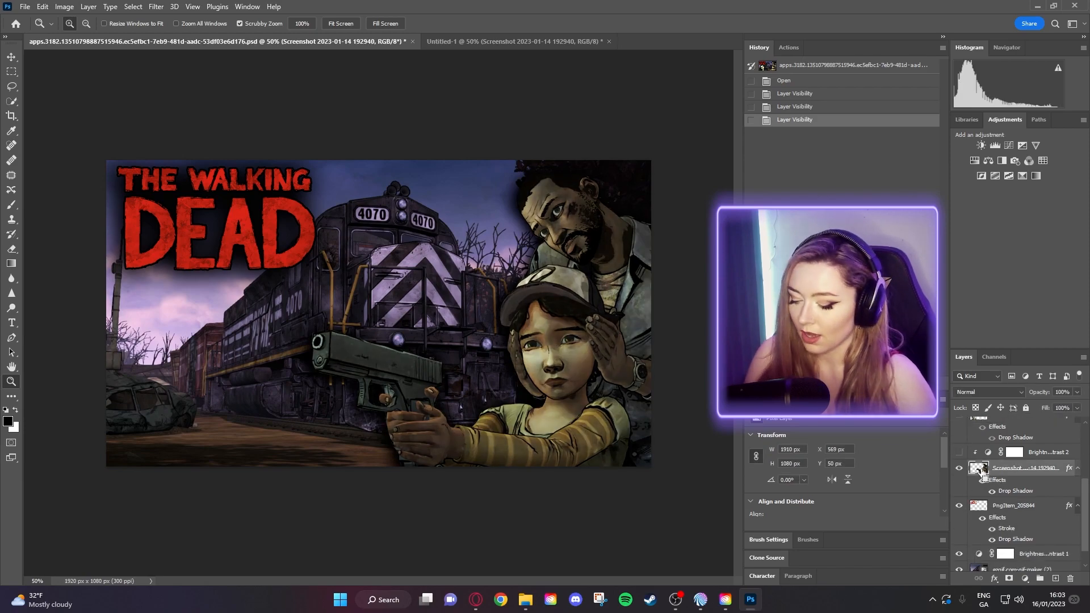
click(514, 41)
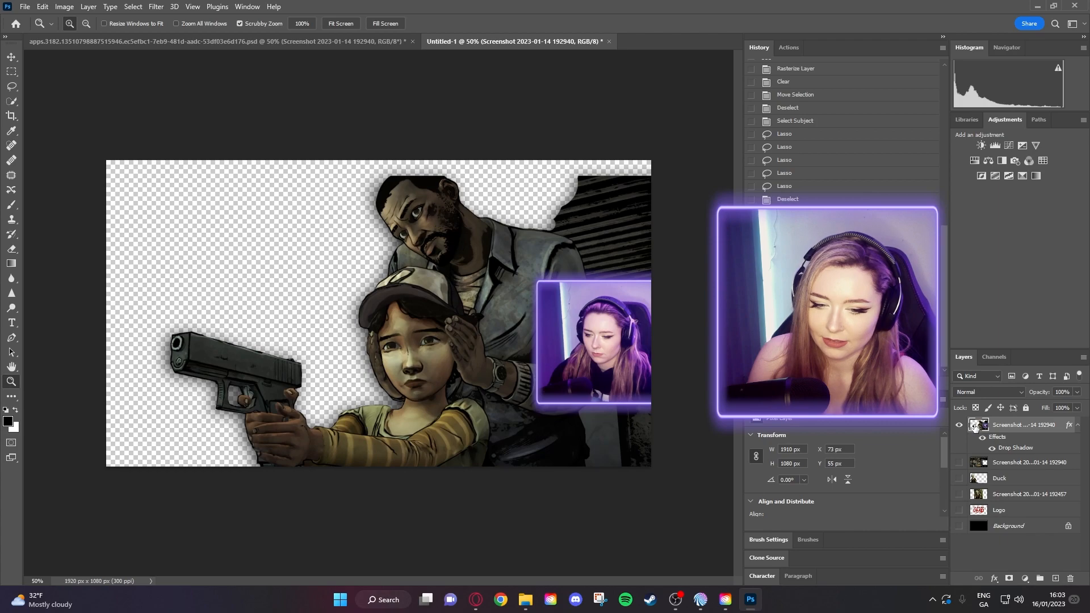
click(960, 426)
- Move the girl-and-man cut-out about 452 px right, turn off its Drop Shadow, and nudge it to X 545
click(960, 426)
click(12, 57)
drag(370, 333, 634, 334)
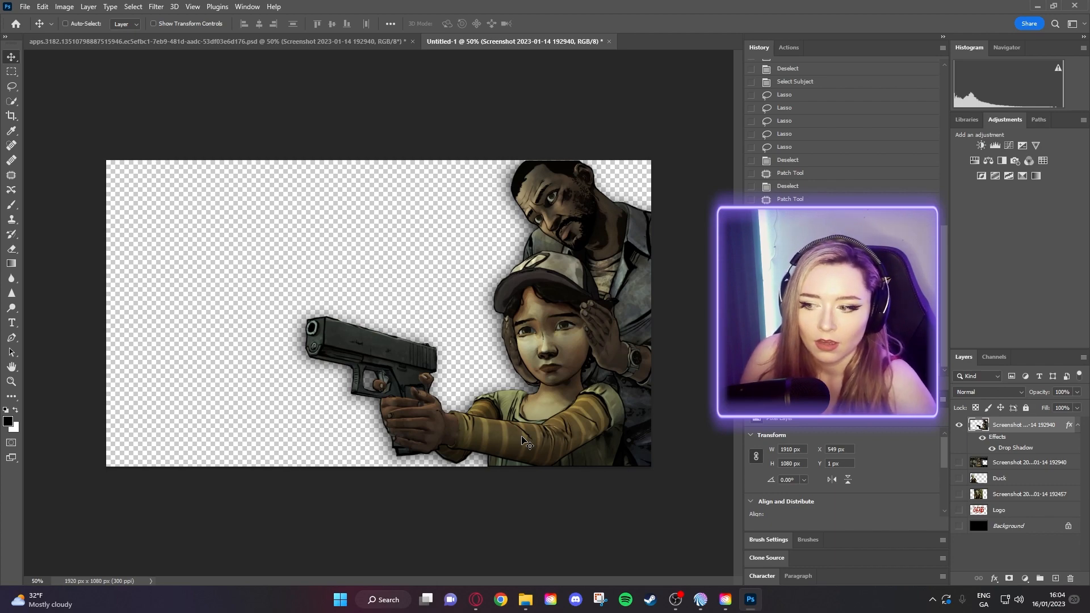
click(991, 449)
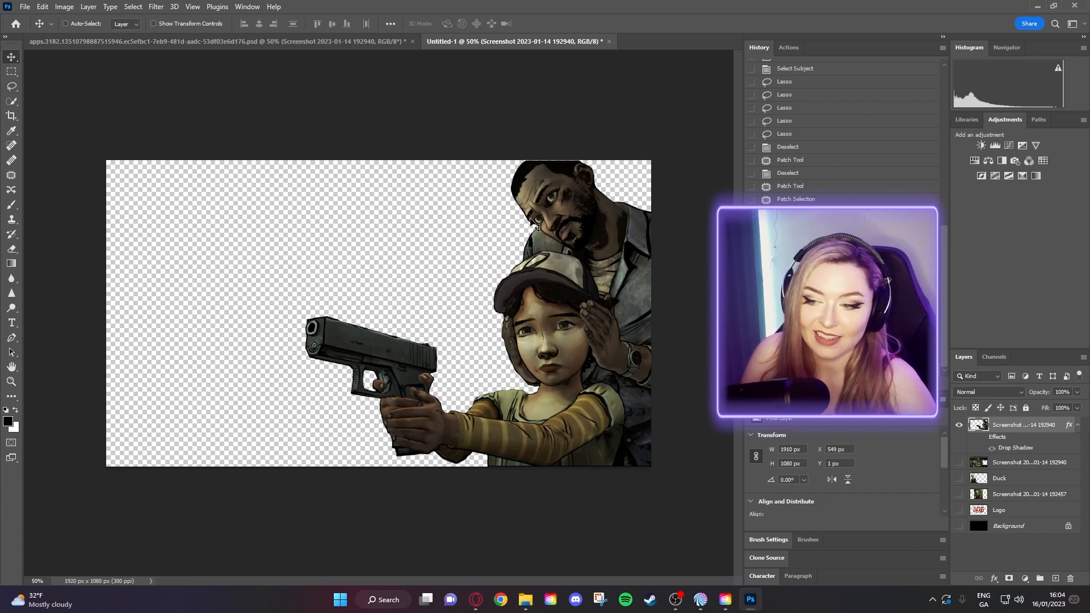
drag(569, 221, 583, 227)
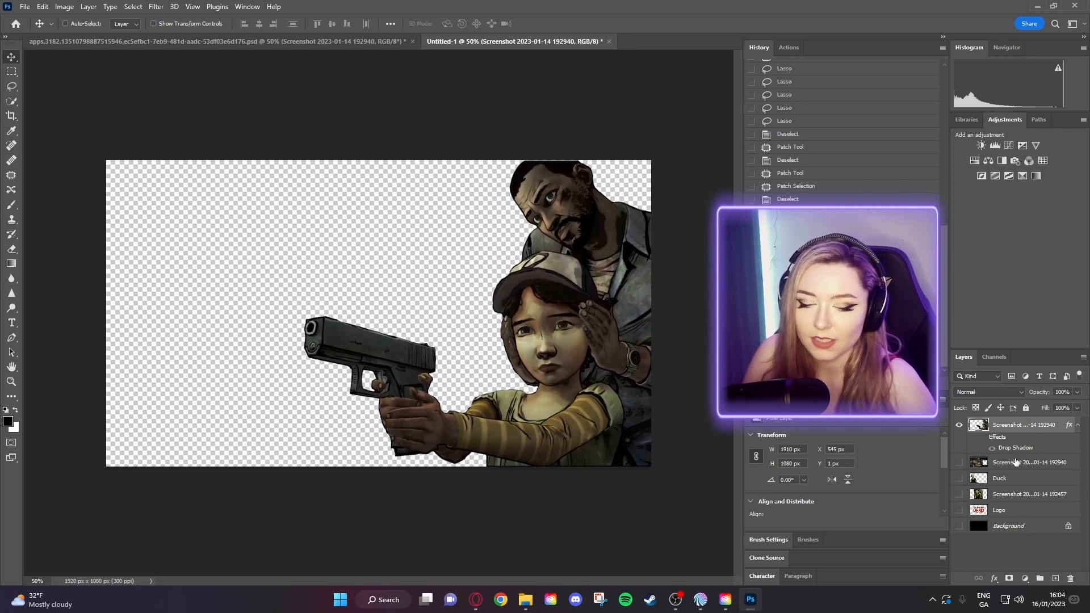
- Show the Duck layer, shift the girl-and-gun group slightly, and move the boy lower
click(961, 481)
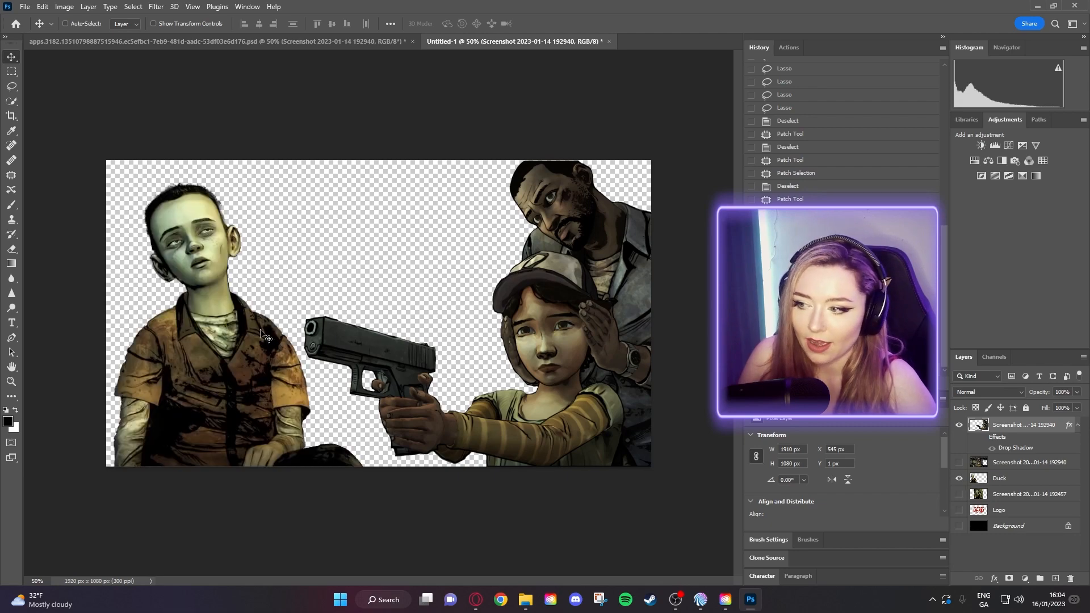
drag(192, 357, 182, 367)
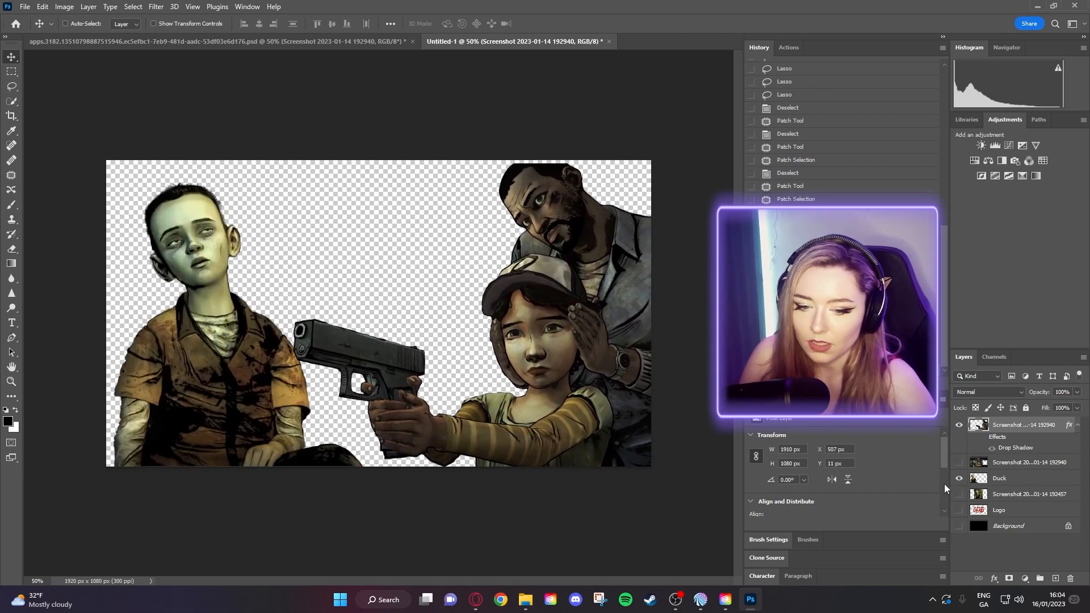
click(1016, 479)
drag(252, 380, 251, 460)
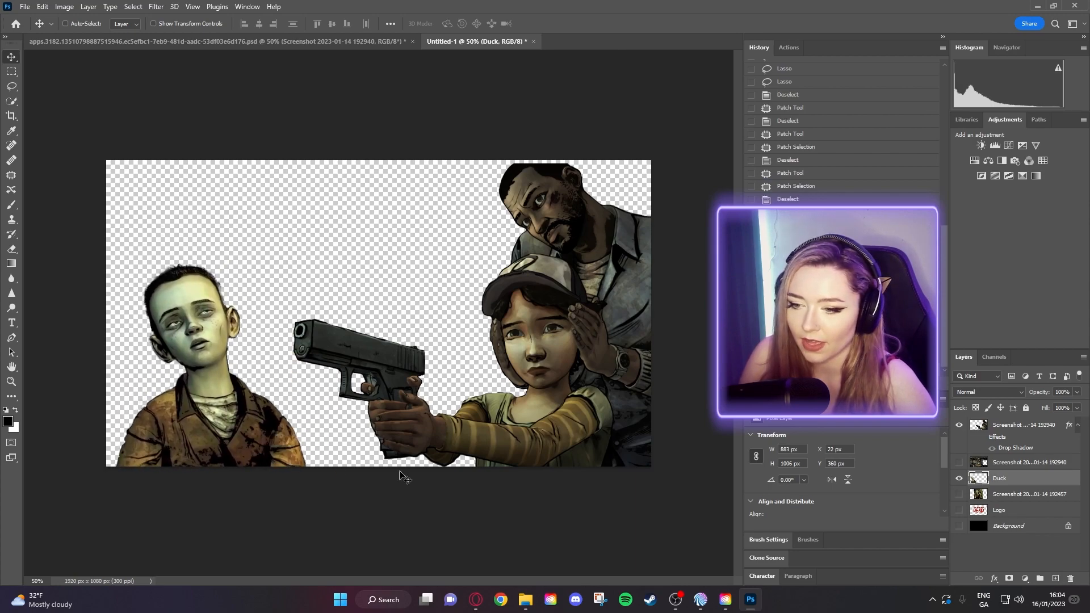
- Show the red Walking Dead logo, scale it to 69%, and place it at the top
click(1038, 513)
click(959, 509)
drag(432, 328, 396, 291)
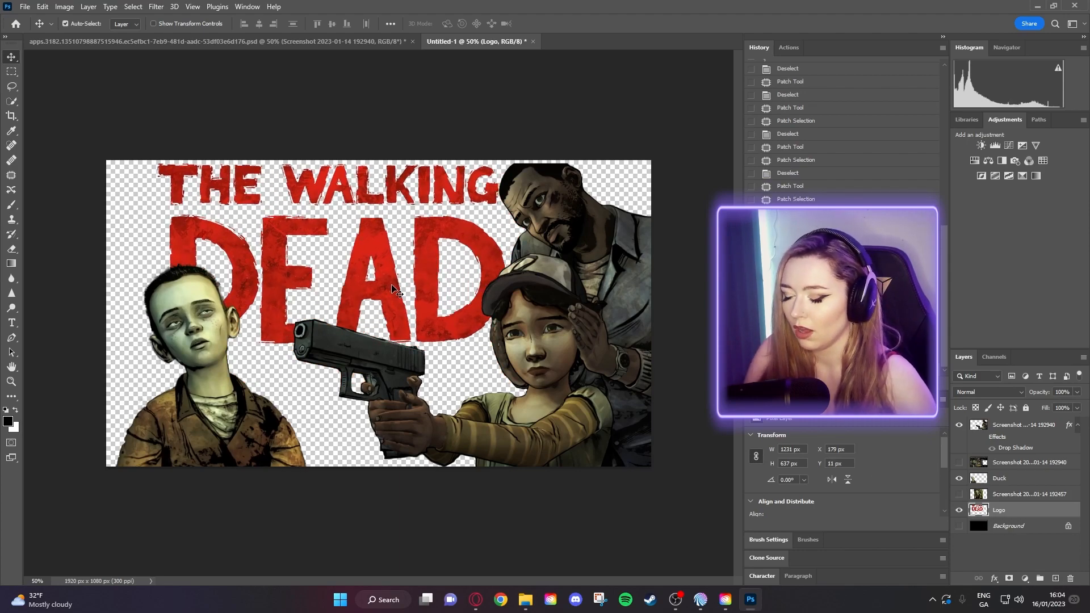
key(ctrl+t)
drag(506, 344, 399, 287)
drag(329, 268, 398, 271)
key(Return)
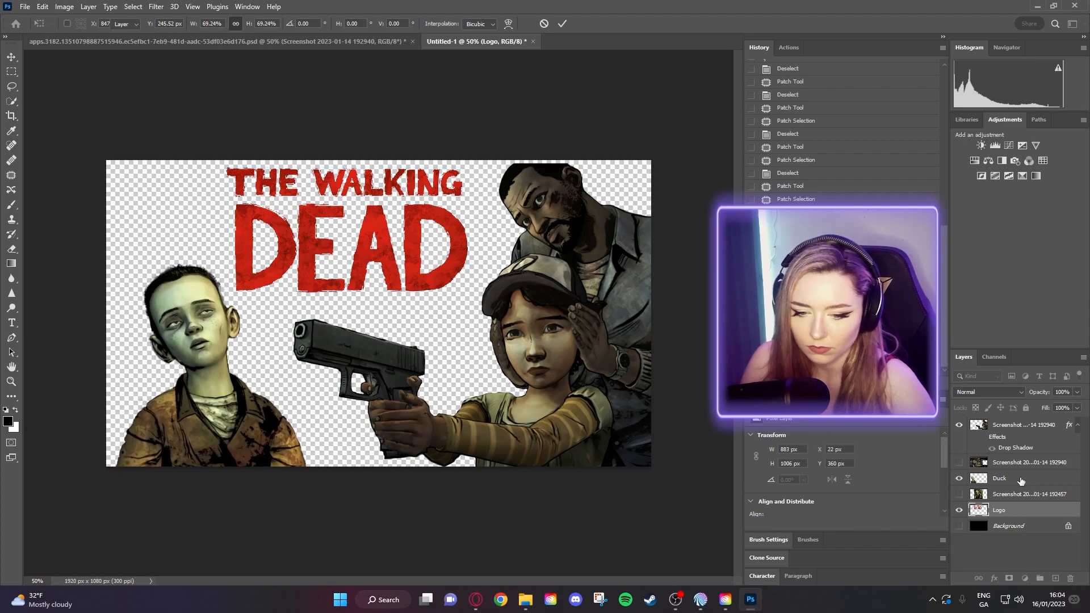
- Enlarge the boy to 113% (998 × 1138 px) at bottom left, then nudge the logo to X 351
click(1003, 479)
drag(230, 395, 200, 408)
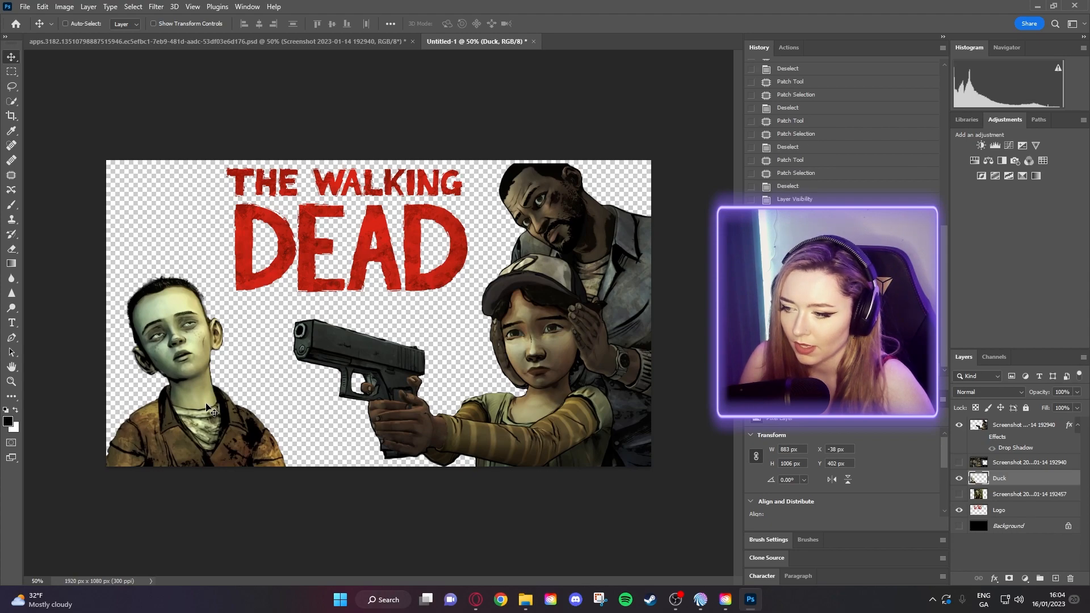
key(ctrl+t)
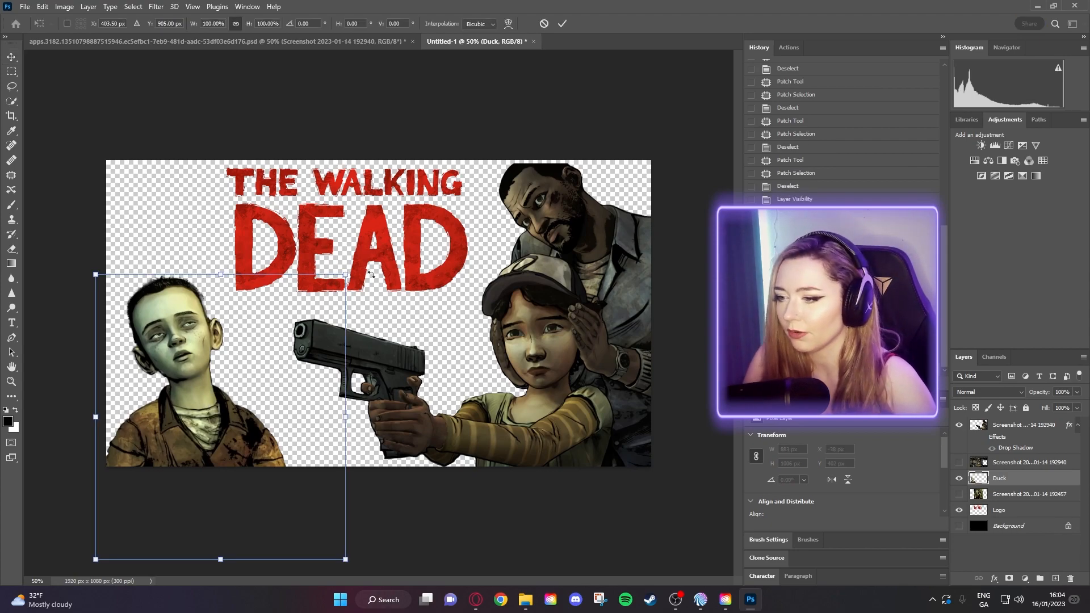
drag(344, 275, 372, 243)
drag(252, 321, 247, 339)
drag(368, 267, 373, 256)
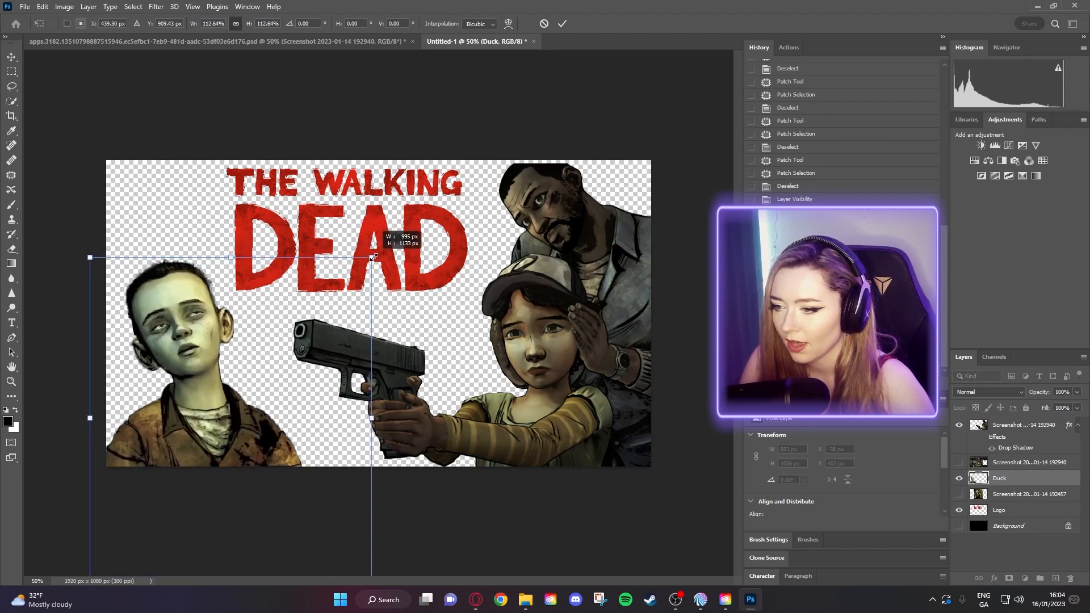
drag(293, 323, 287, 330)
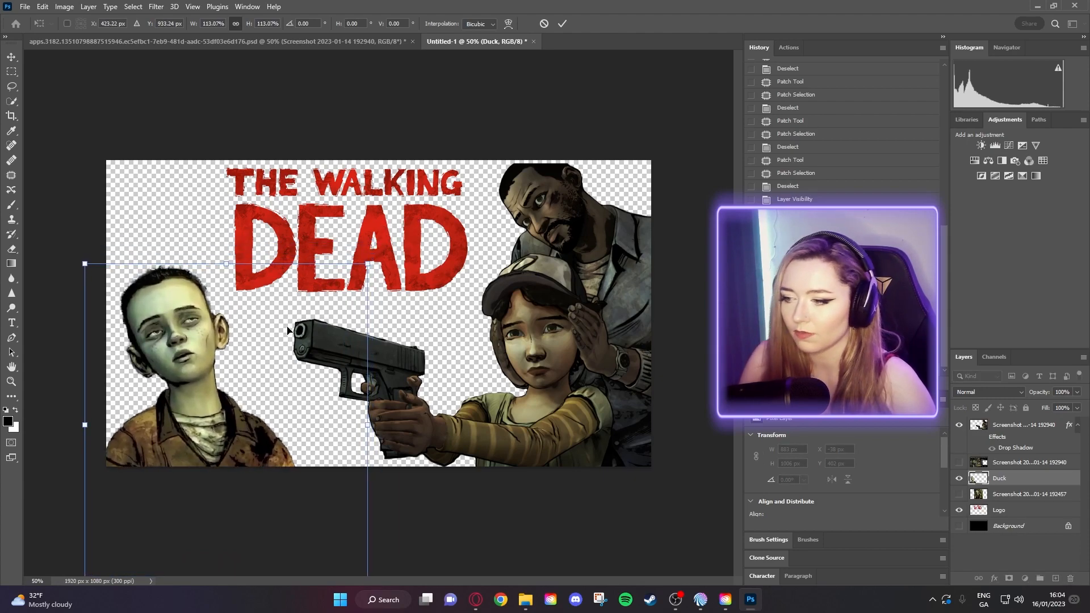
key(Return)
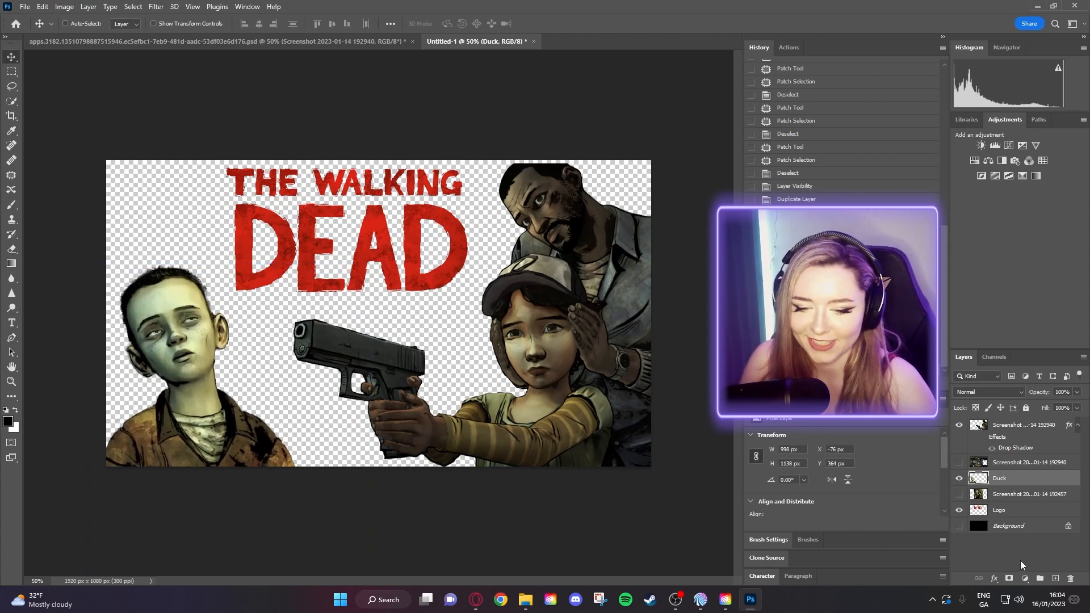
click(1002, 513)
drag(409, 253, 389, 254)
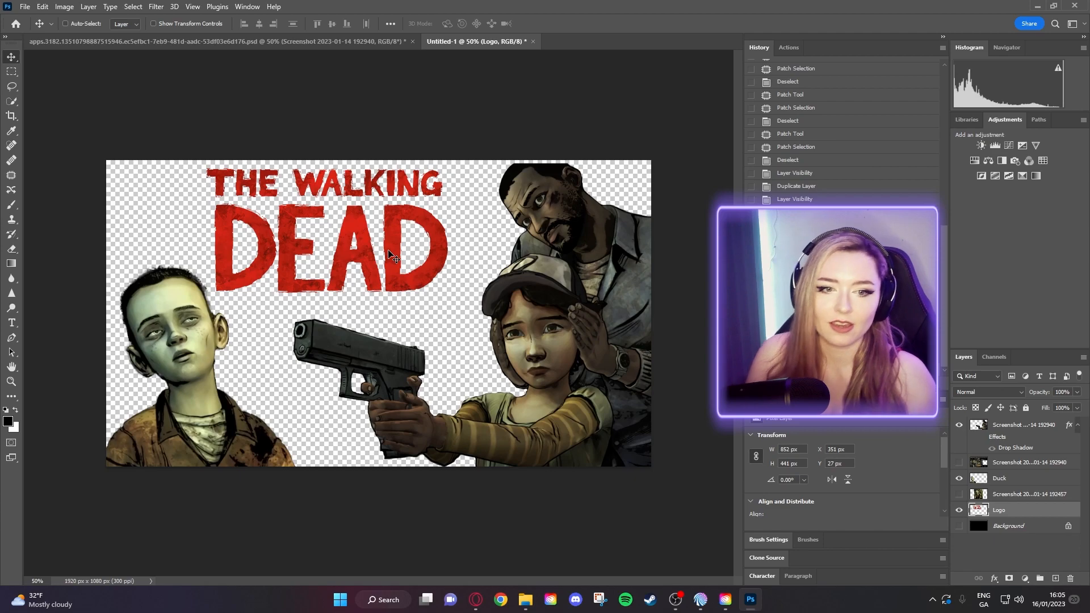
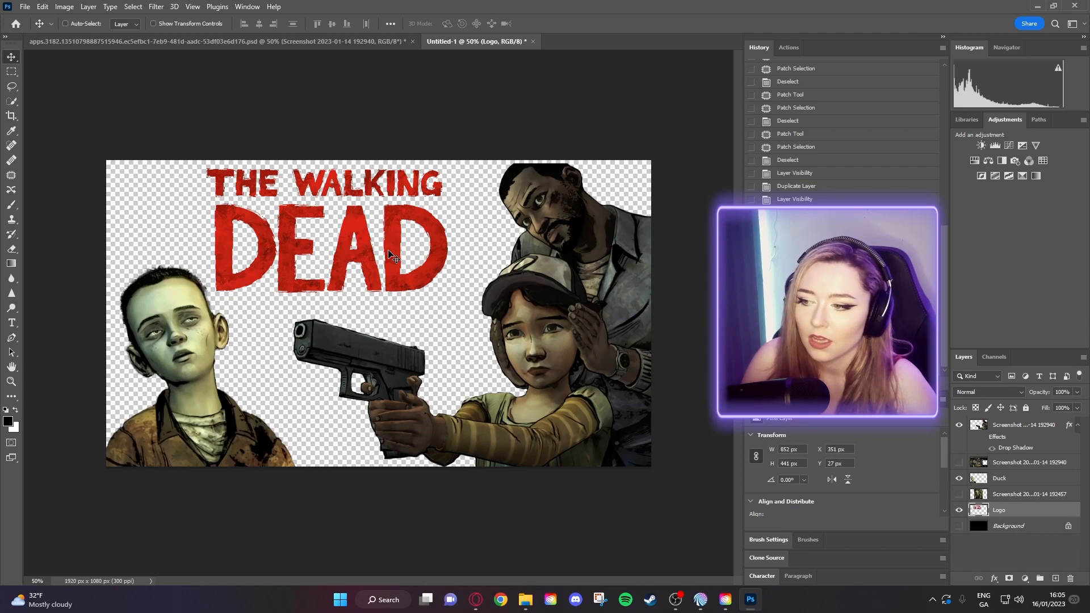
- Move the Walking Dead logo right and down to about X 427, Y 41
drag(380, 256, 404, 259)
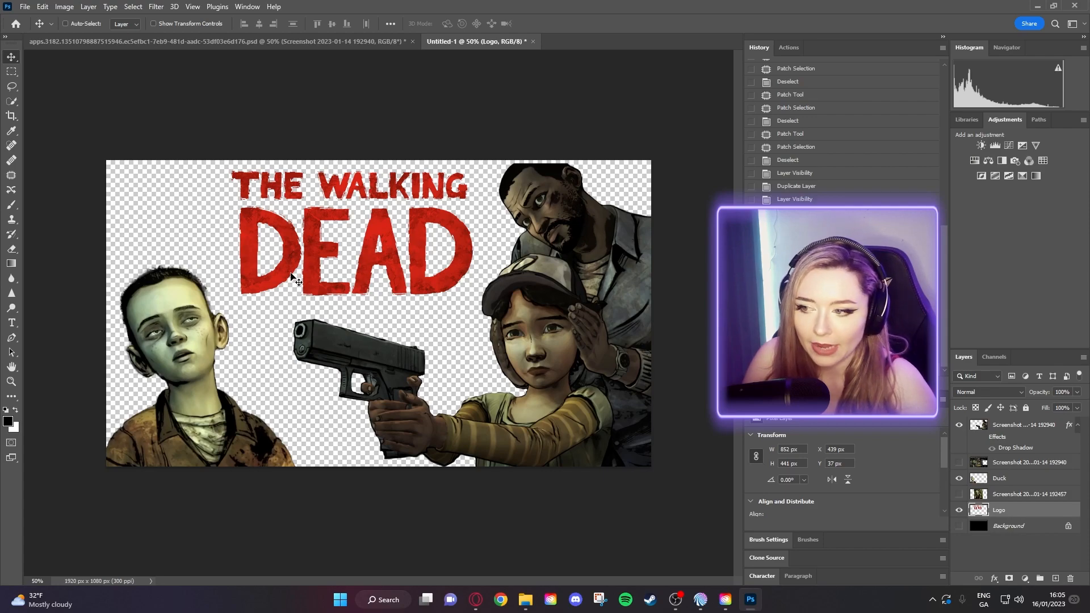
drag(284, 225, 281, 227)
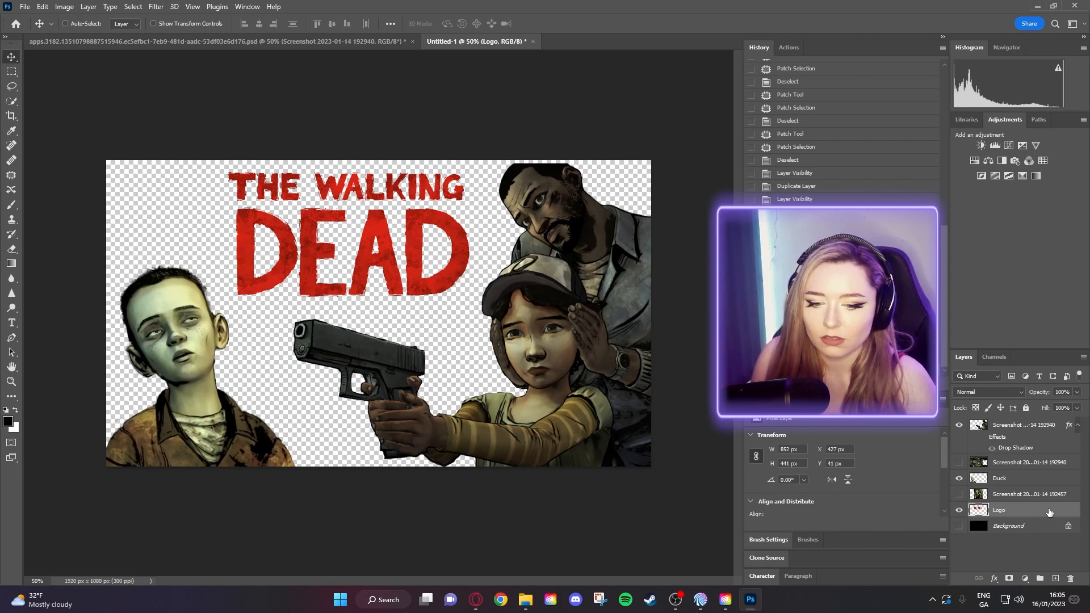
- Give the logo a drop shadow (90° angle, 31 px distance) and nudge it to X 425, Y 35
right_click(1031, 510)
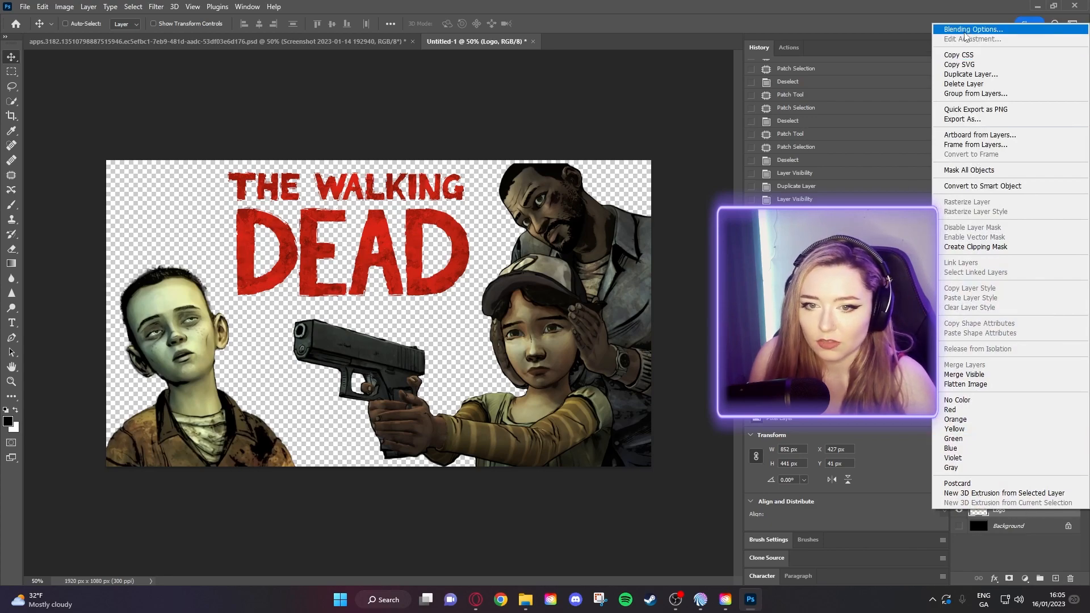
click(965, 31)
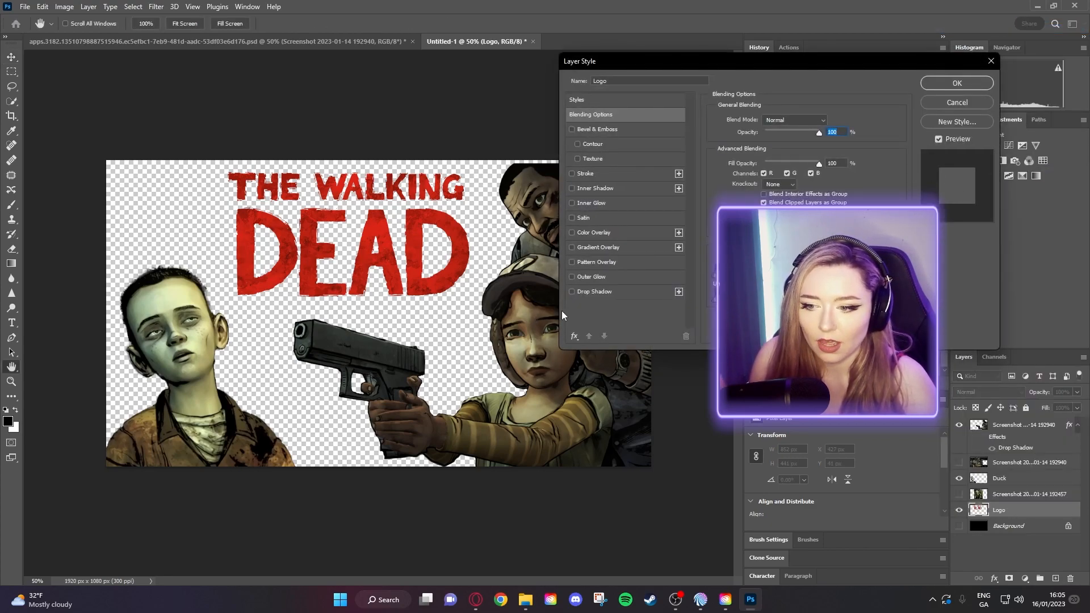
click(571, 291)
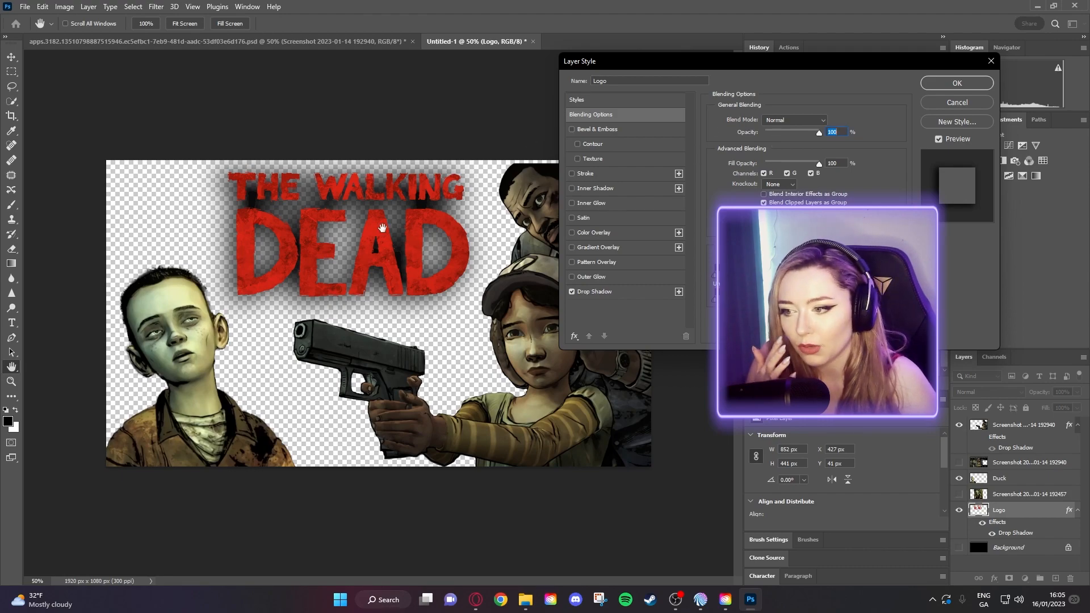
drag(818, 135, 773, 176)
click(623, 292)
click(957, 84)
drag(433, 246, 425, 243)
drag(428, 241, 427, 241)
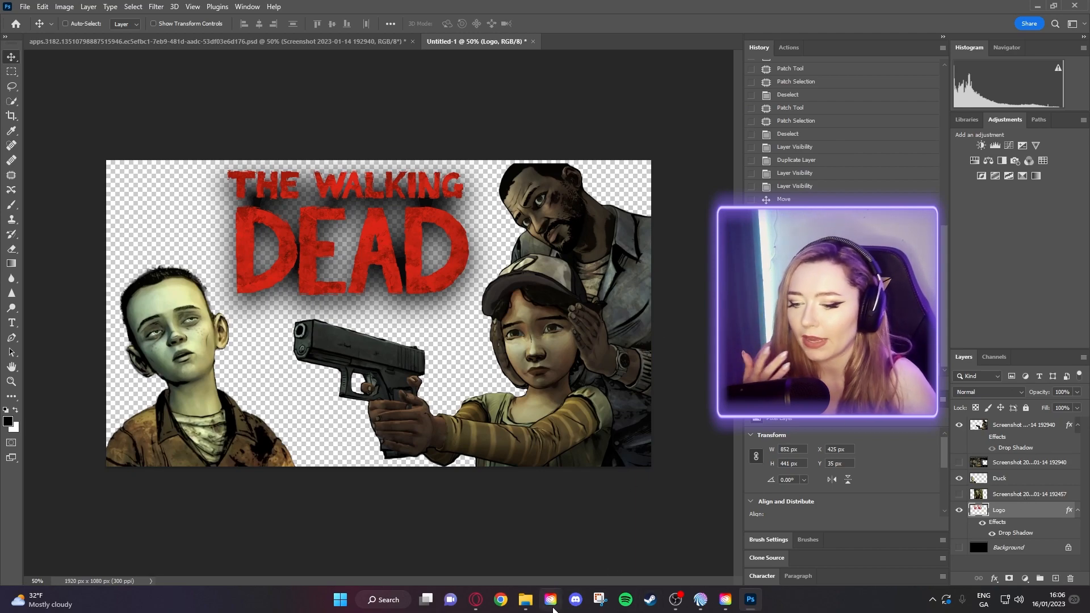
- Bring the ezgif.com-gif-maker (2) train background into Untitled-1, placed beneath the logo
click(531, 606)
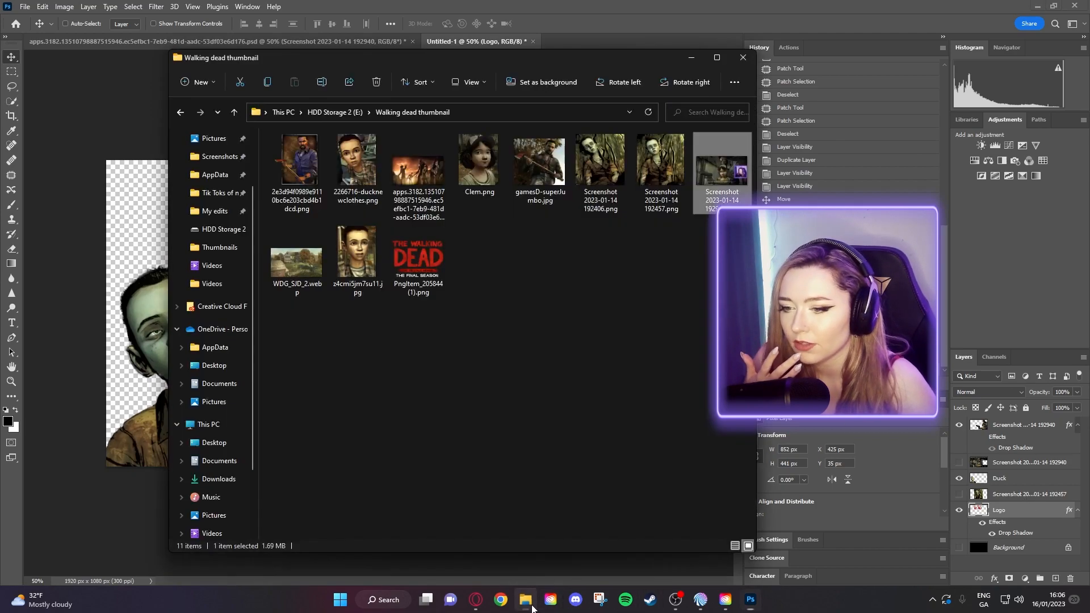
click(527, 301)
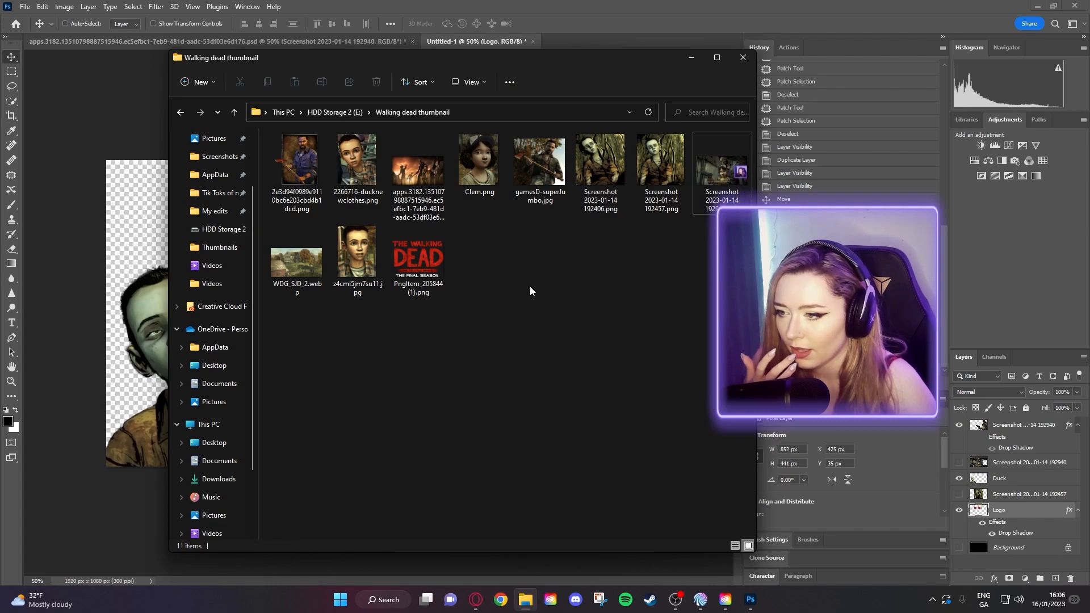
click(117, 92)
click(143, 42)
scroll(994, 554, down, 3)
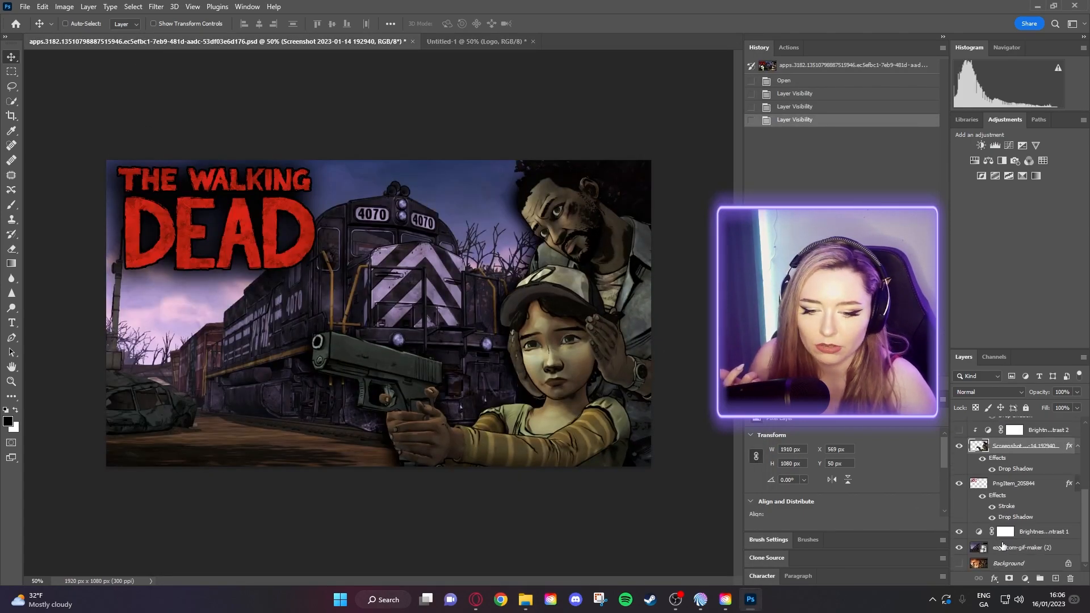
click(1021, 549)
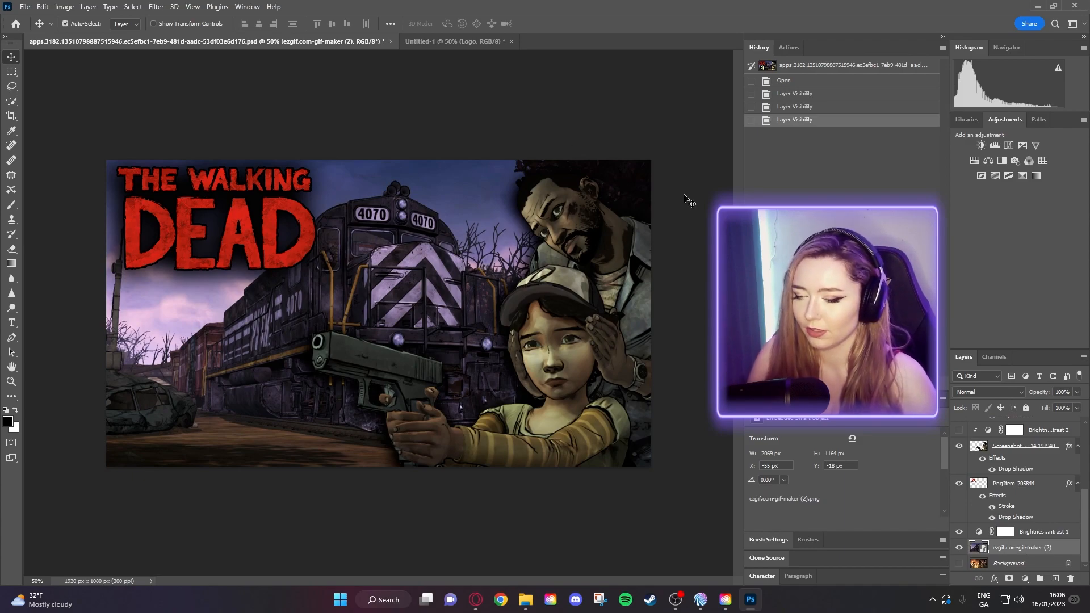
click(451, 41)
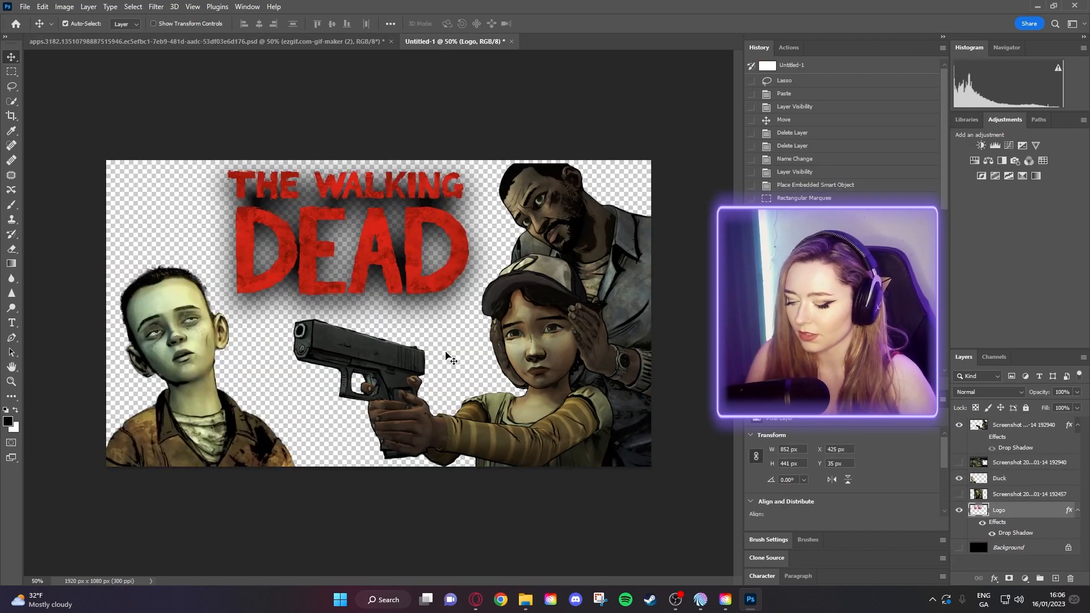
drag(451, 359, 460, 363)
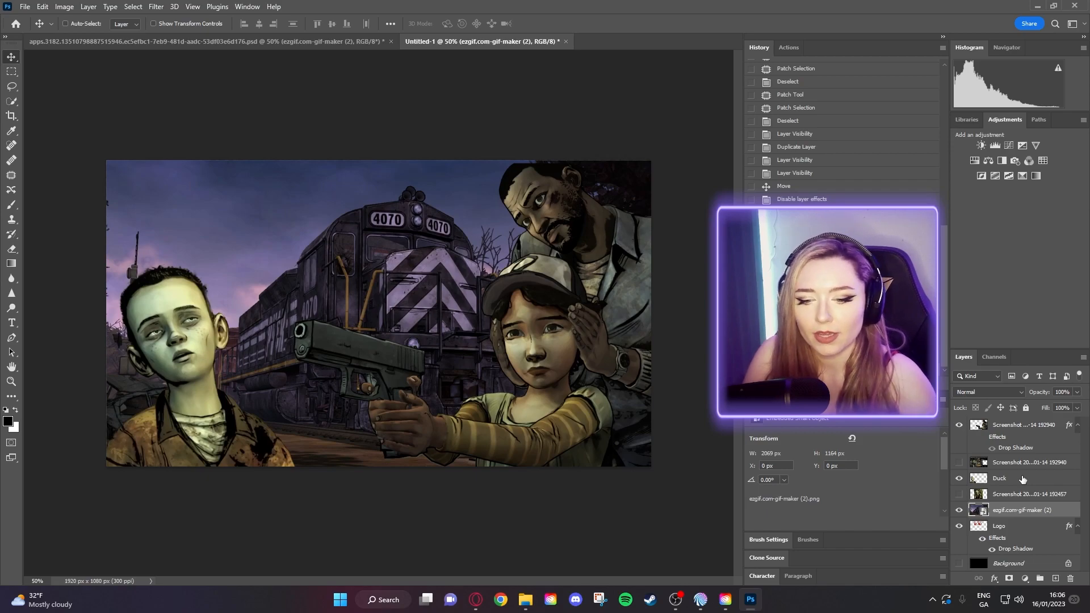
drag(1024, 513, 1039, 571)
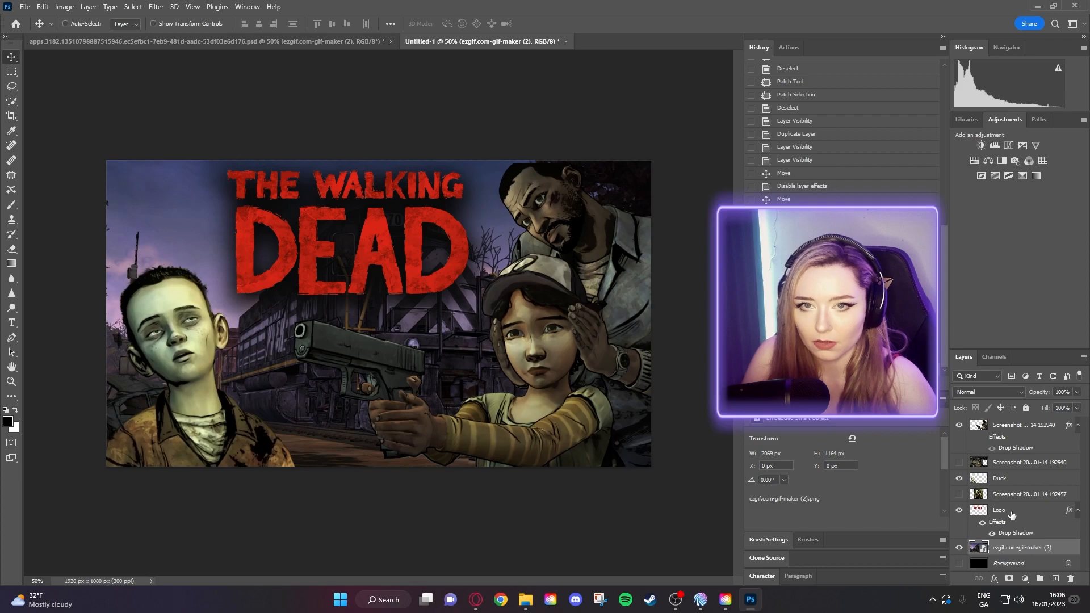
drag(465, 344, 432, 339)
- Enlarge the train background to 2270 × 1277 px with Free Transform
key(ctrl)
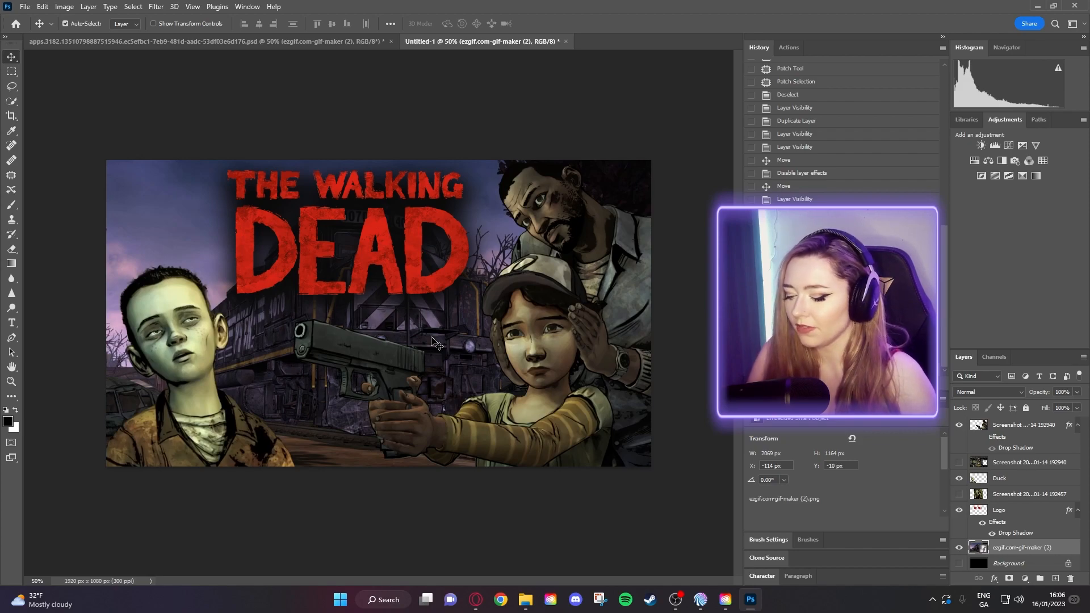
key(ctrl+t)
drag(74, 161, 17, 120)
drag(162, 205, 184, 215)
key(Return)
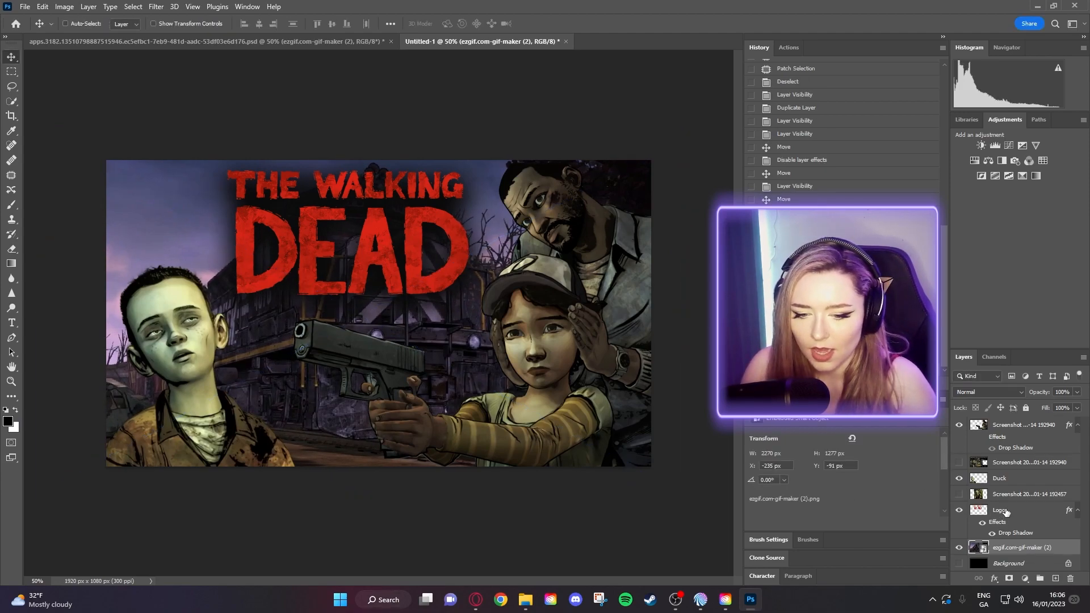
- Move the logo to the top-left and shift the boy to X -24, Y 384
click(1005, 512)
drag(359, 246, 245, 235)
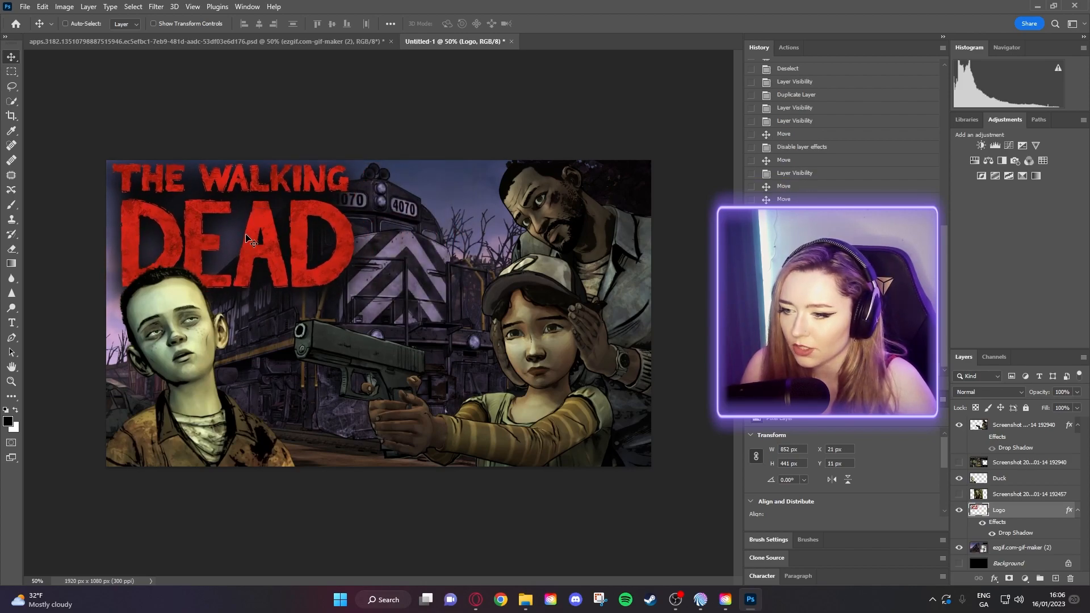
click(1004, 499)
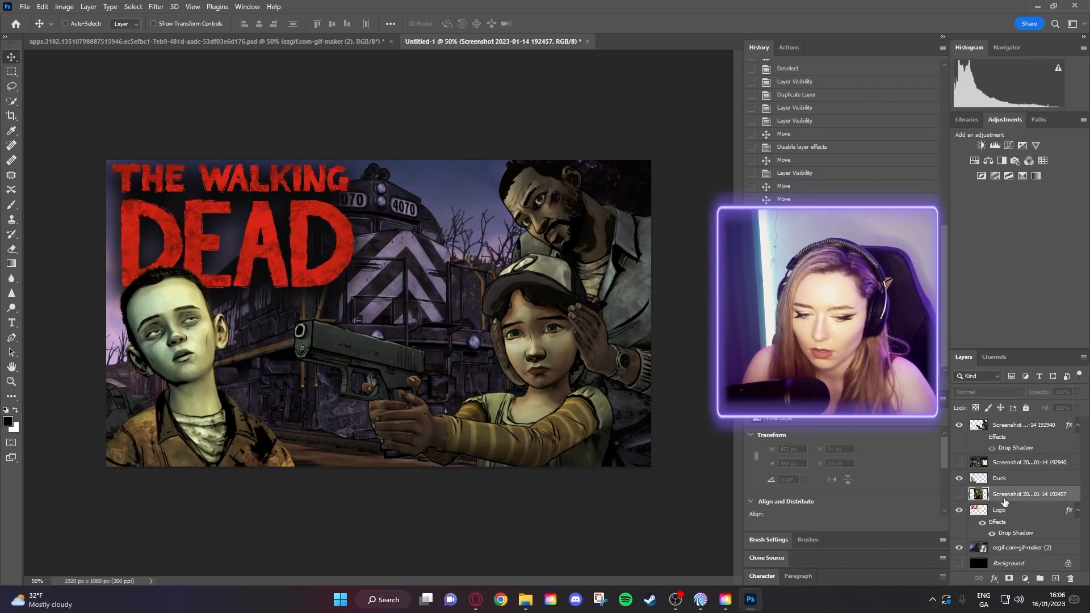
click(1006, 483)
drag(174, 393, 189, 394)
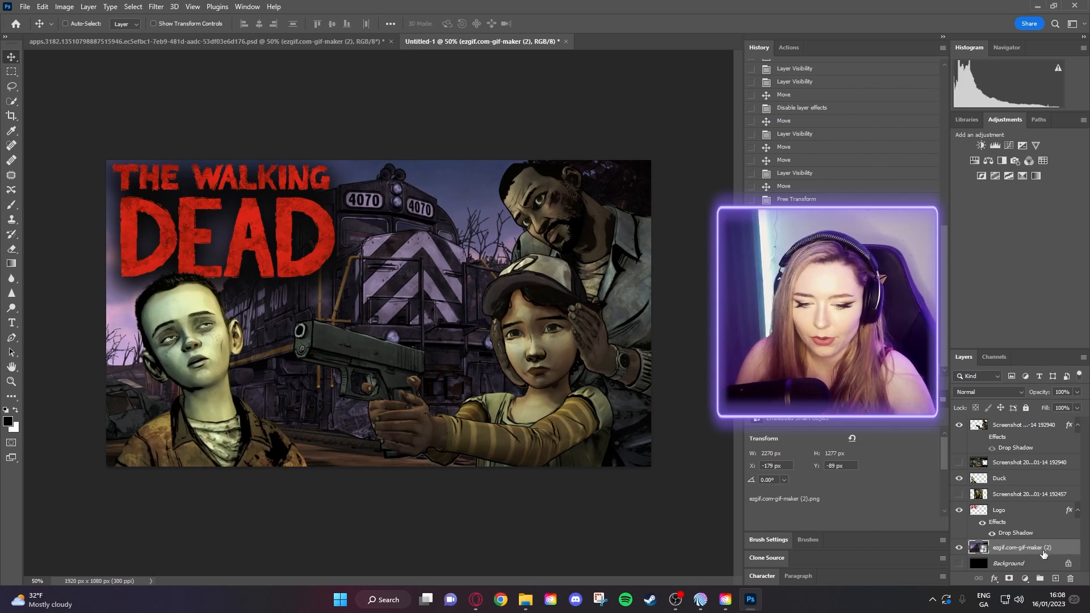
- Scale the man-and-girl screenshot layer up slightly and shift it right
click(1010, 469)
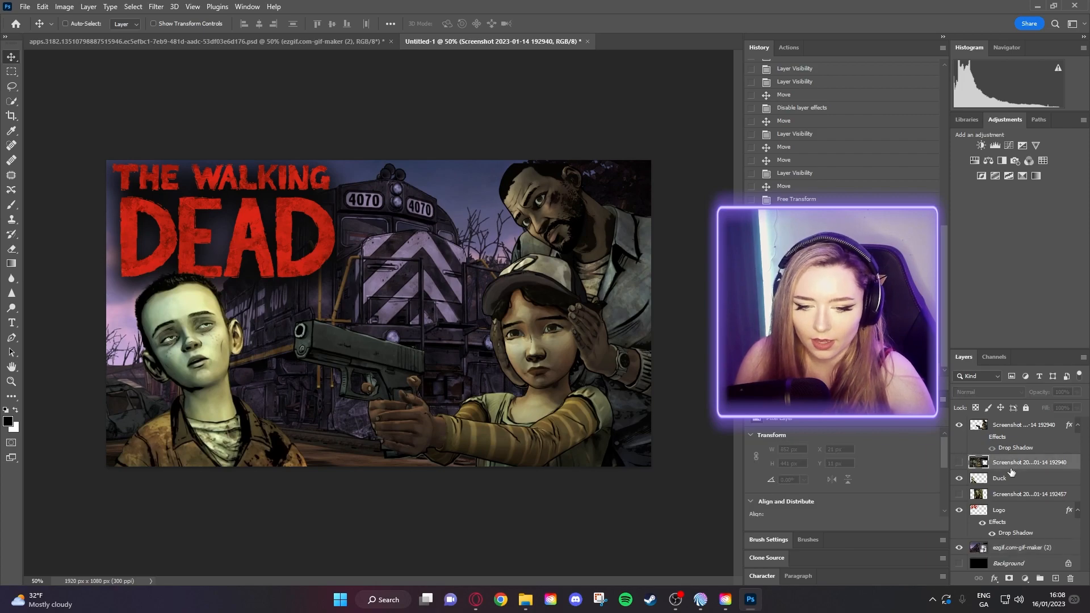
click(1022, 432)
key(ctrl+t)
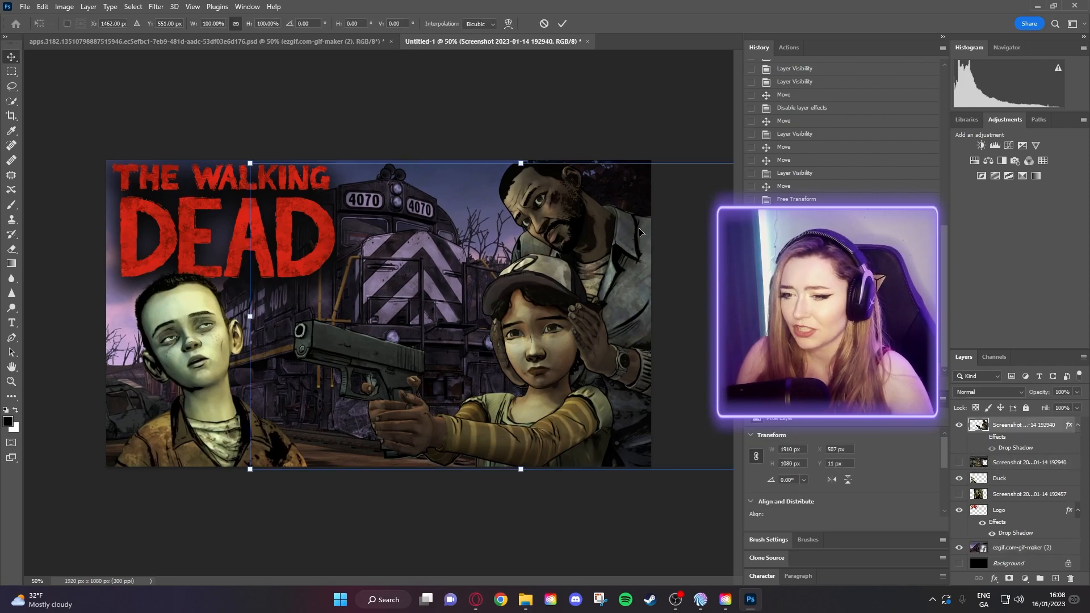
mouse_move(250, 163)
mouse_down()
mouse_move(236, 152)
mouse_move(243, 160)
mouse_up()
drag(482, 277, 502, 277)
key(Return)
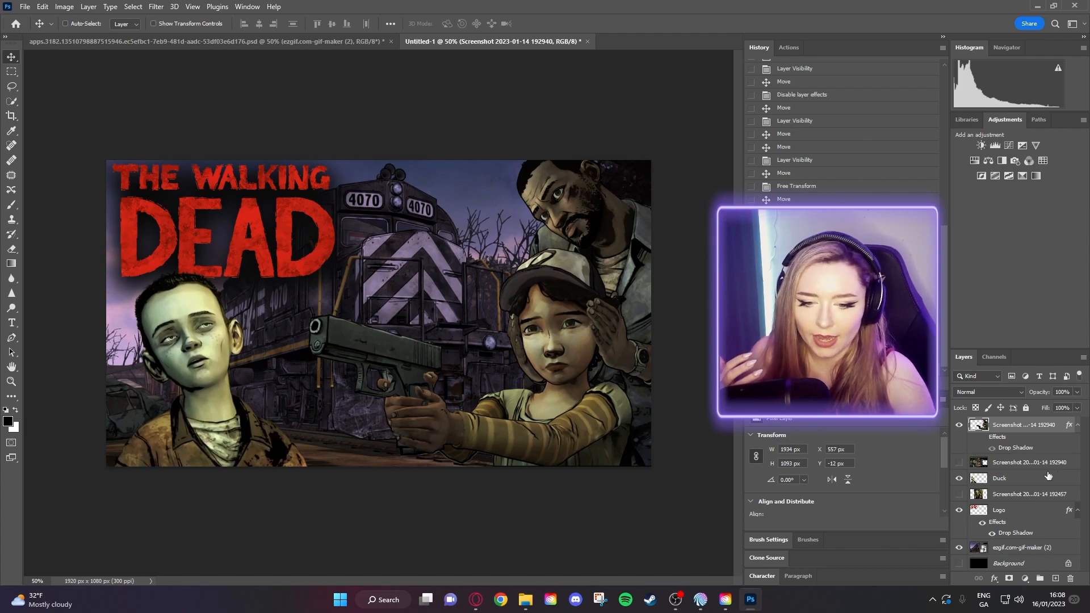
right_click(988, 426)
click(1038, 445)
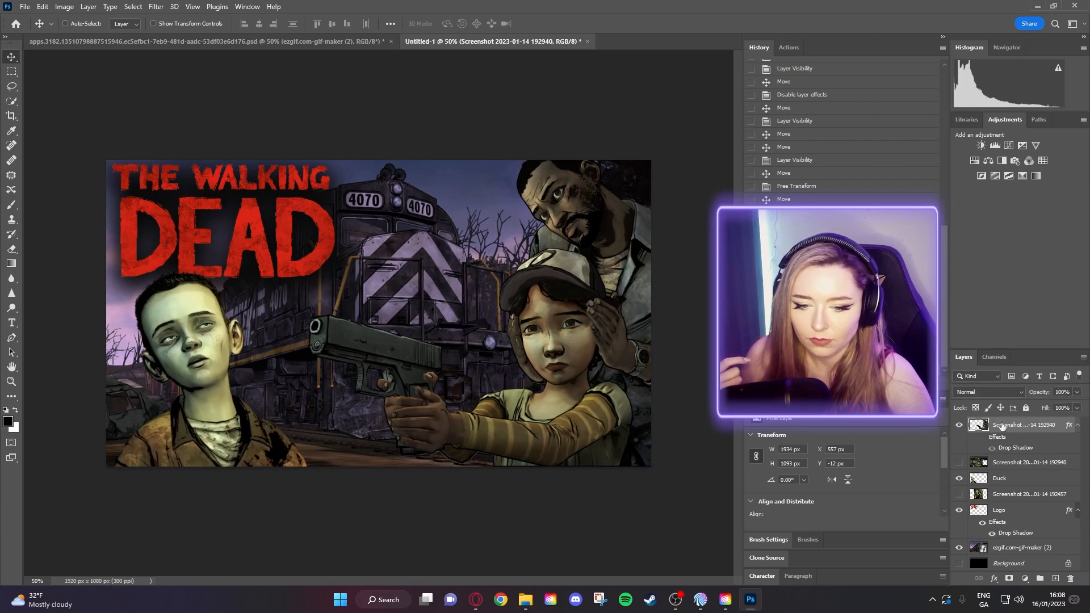
double_click(993, 425)
right_click(993, 425)
click(1013, 443)
right_click(1006, 426)
click(879, 104)
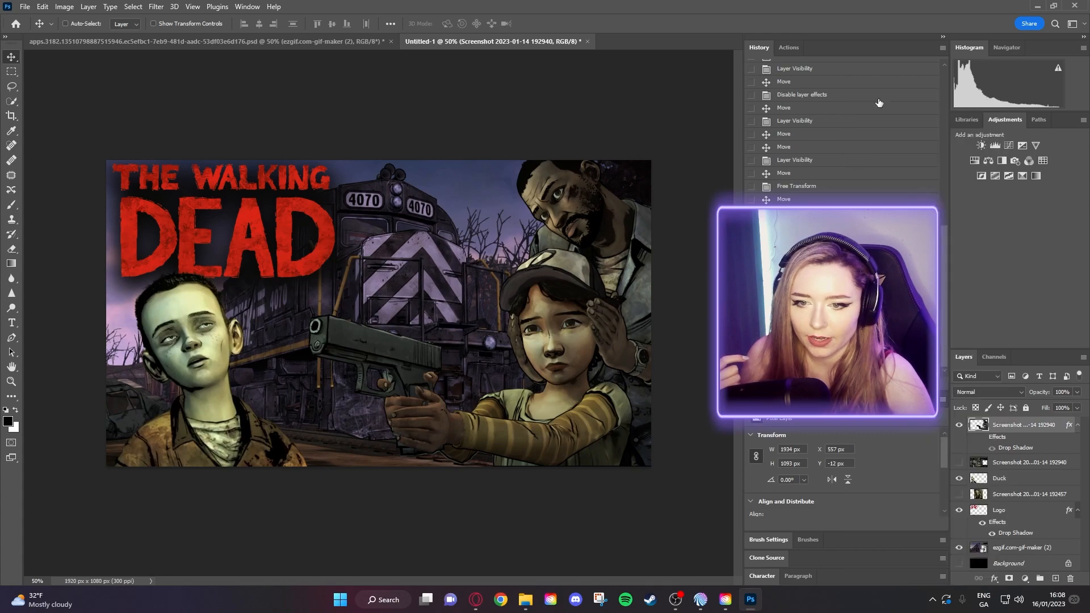
right_click(993, 424)
click(911, 107)
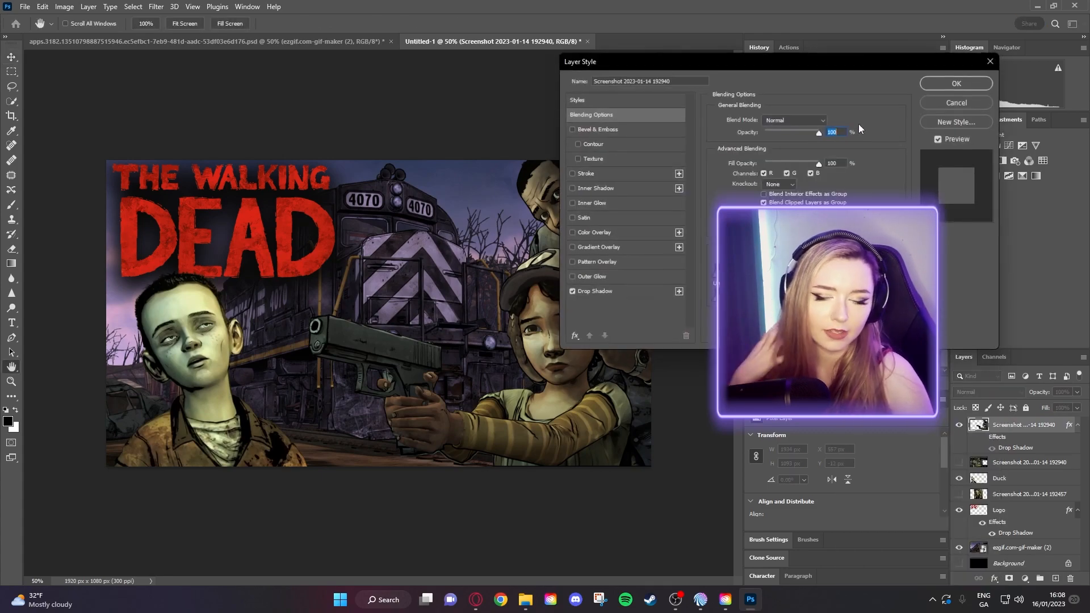
- Set the man-and-girl drop shadow to 100% opacity, 8 px distance, 13% spread, 59 px size
click(595, 291)
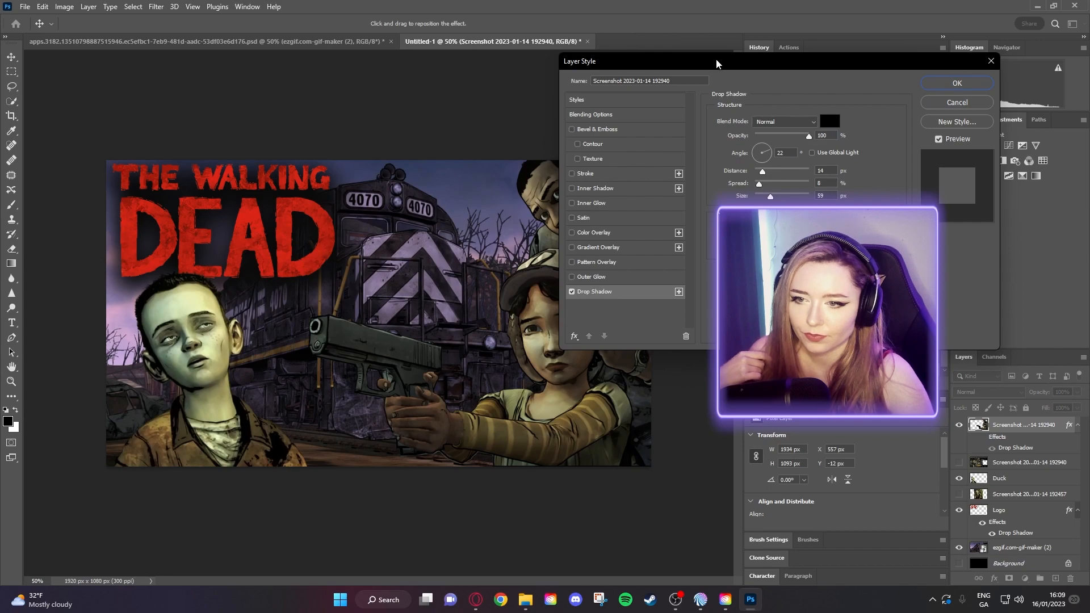
drag(729, 69, 776, 64)
drag(822, 130, 856, 129)
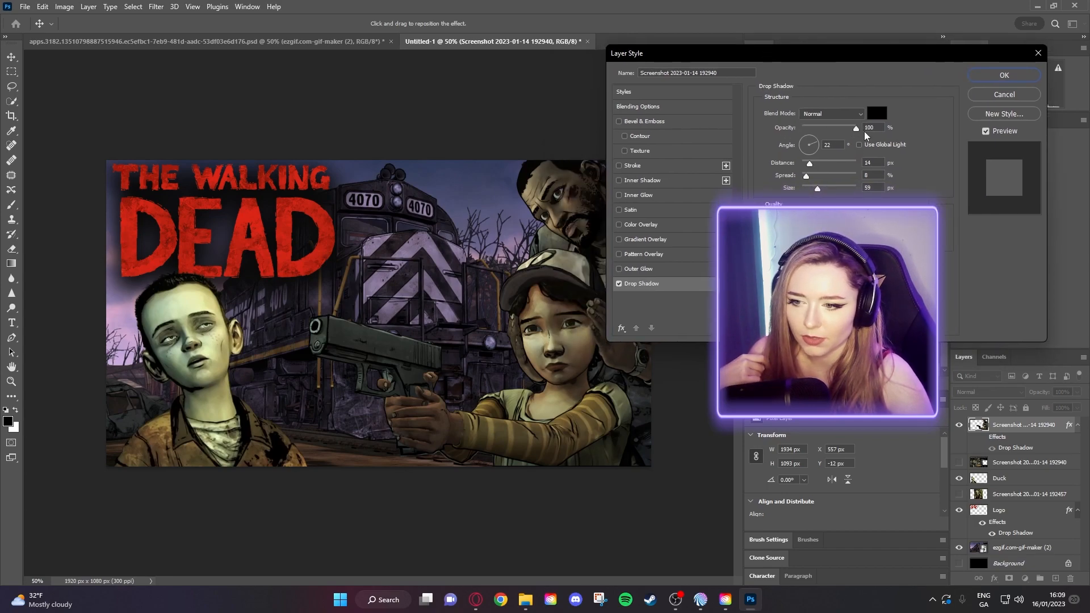
click(1044, 439)
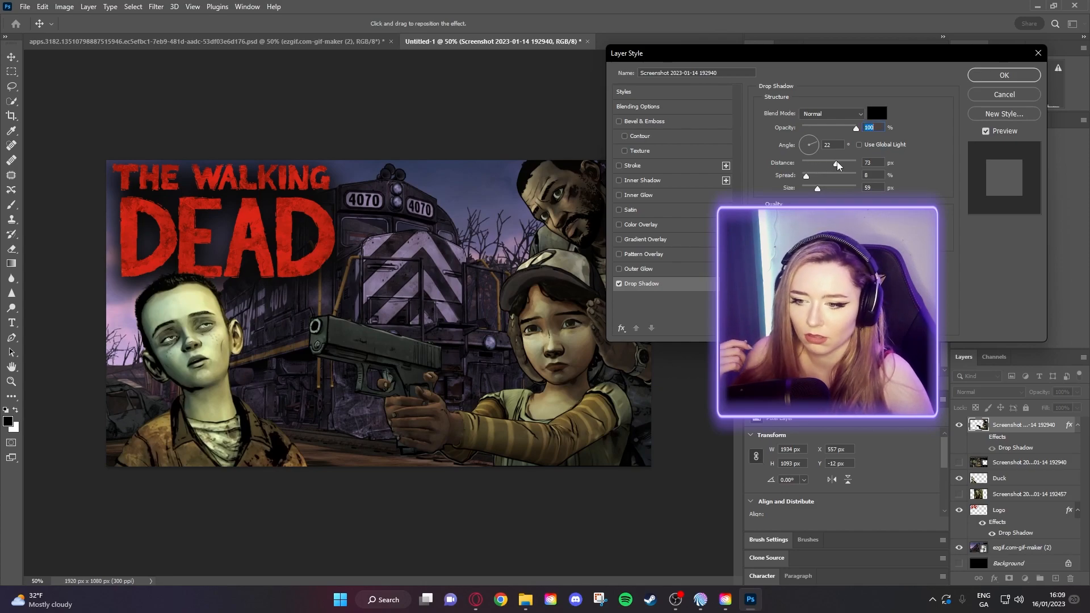
drag(810, 165, 814, 176)
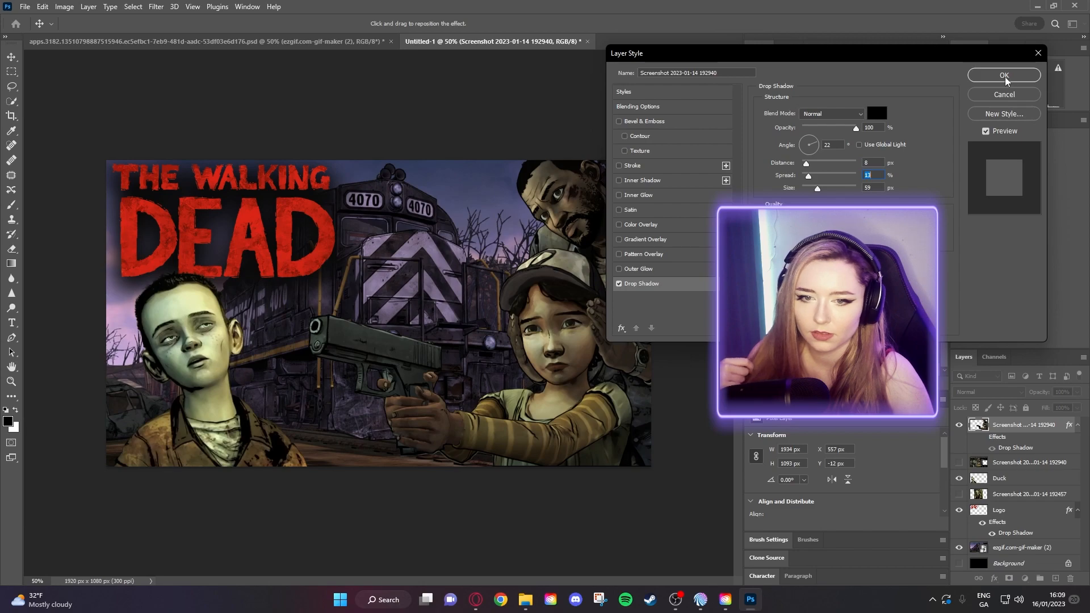
click(1006, 77)
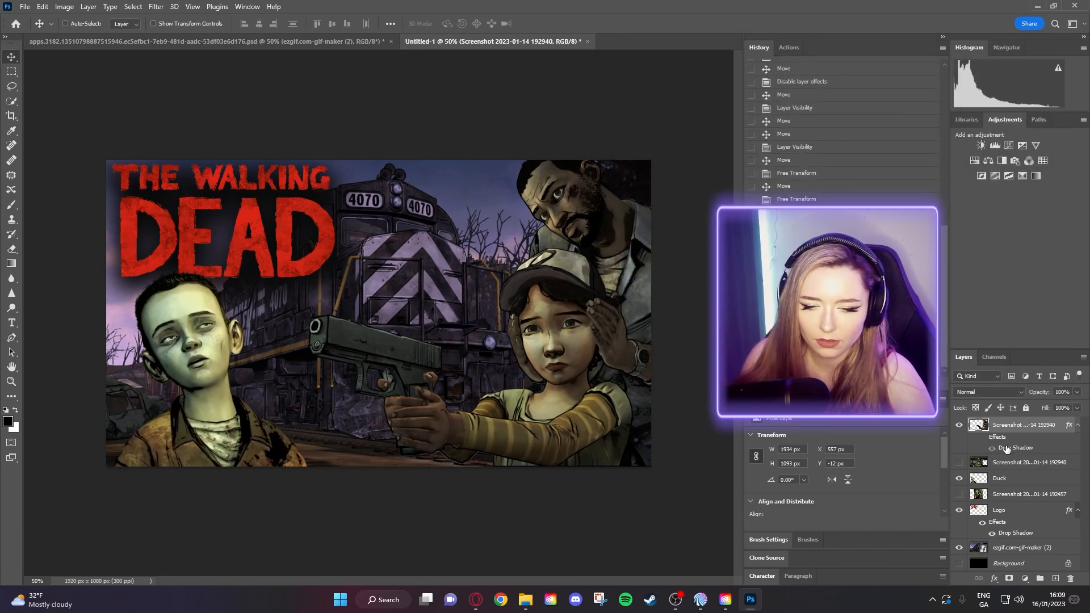
- Reopen the layer style and try adding a Bevel & Emboss effect
double_click(1006, 448)
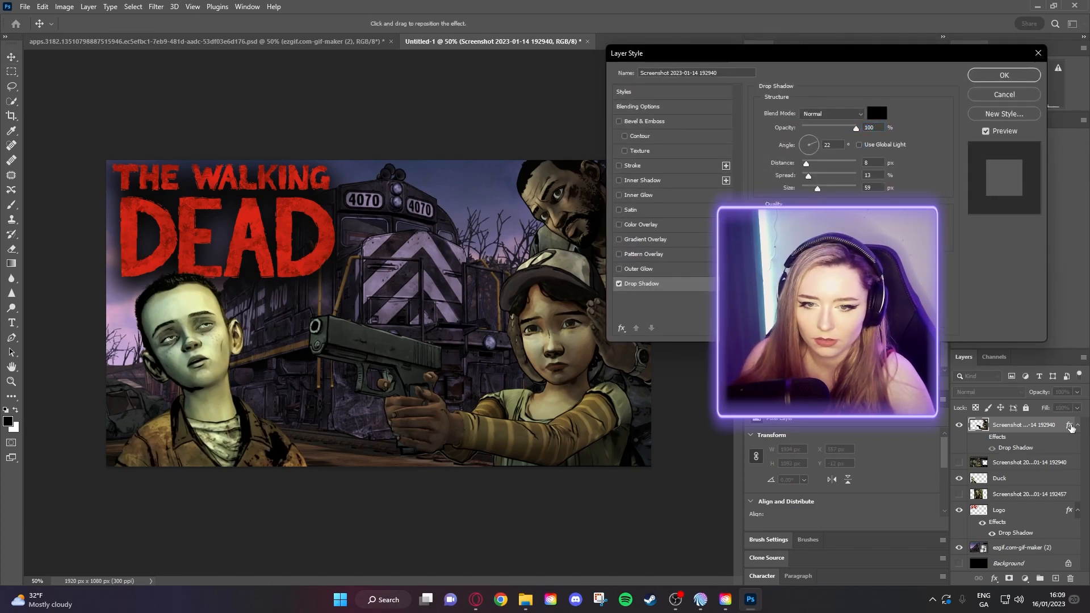
drag(786, 51, 759, 55)
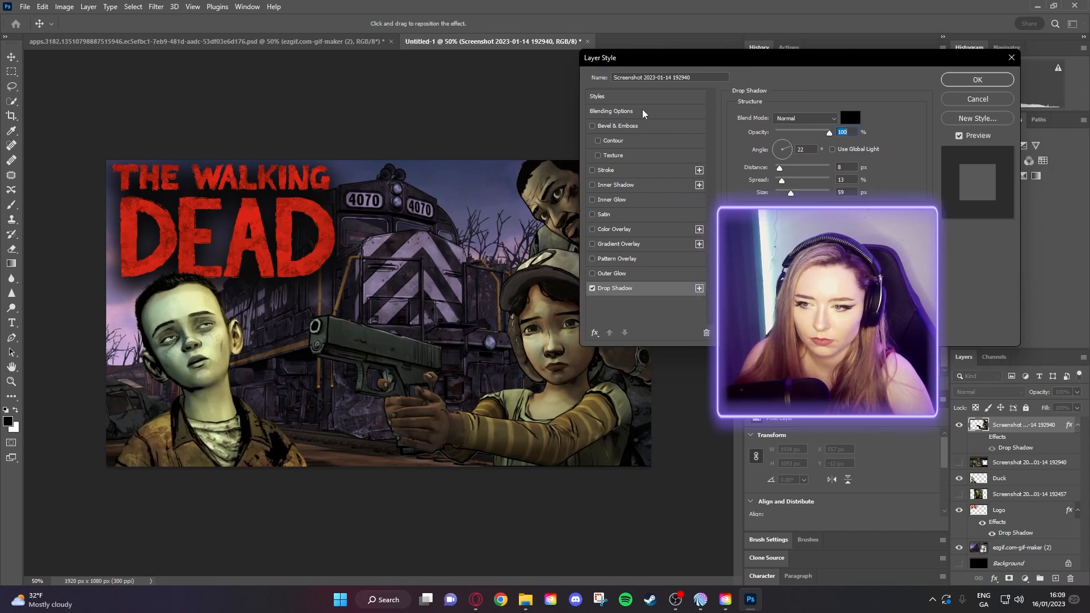
click(593, 126)
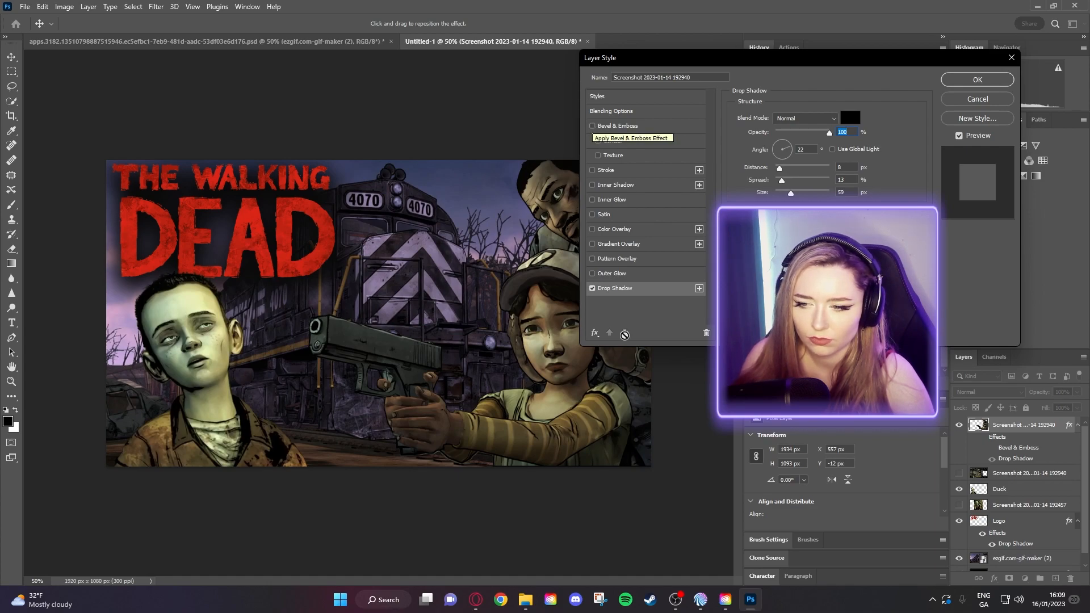
- Discard the bevel and convert the top screenshot layer to a smart object
click(977, 81)
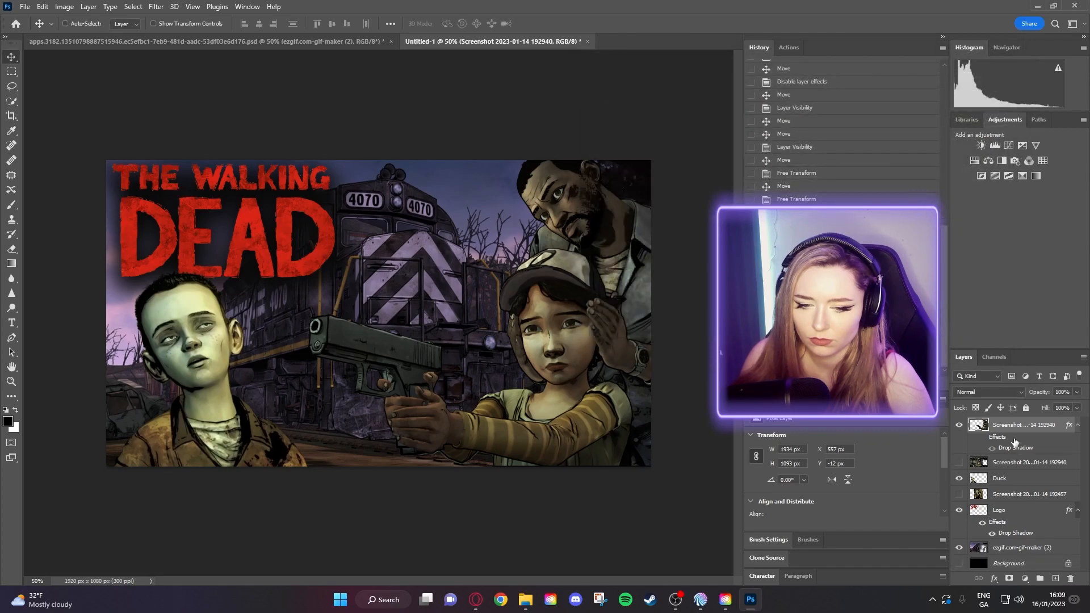
right_click(1014, 427)
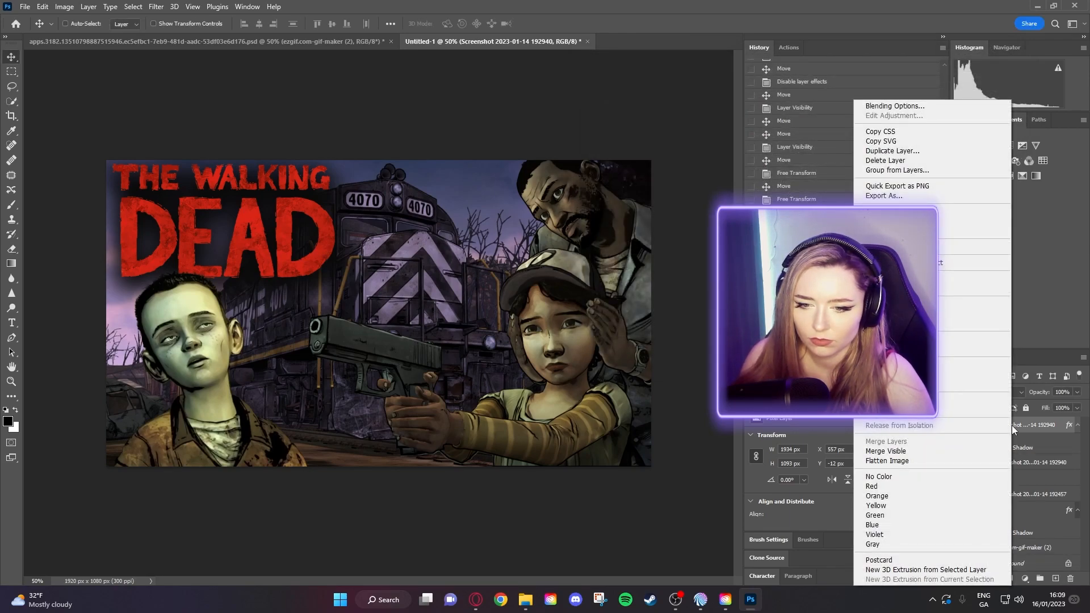
click(976, 262)
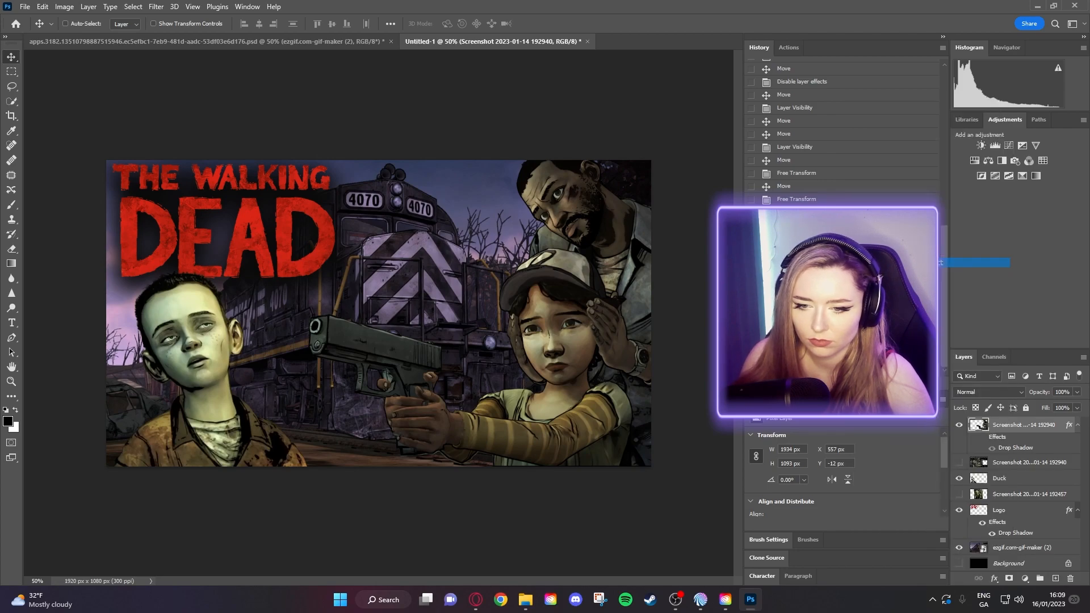
- Give the smart object a drop shadow with 100% opacity and 0 px distance
right_click(1000, 425)
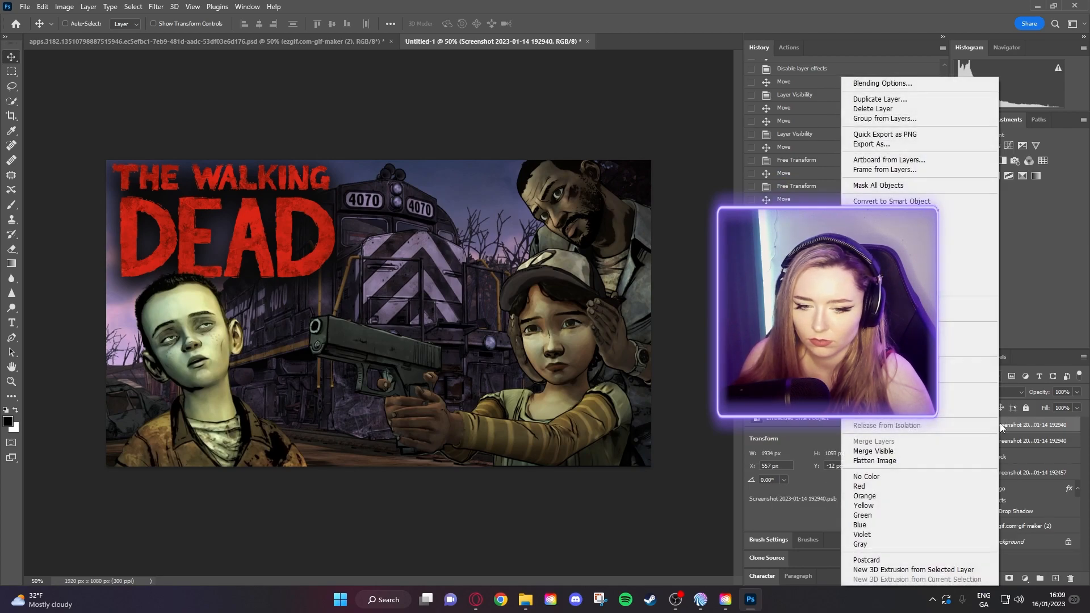
click(879, 84)
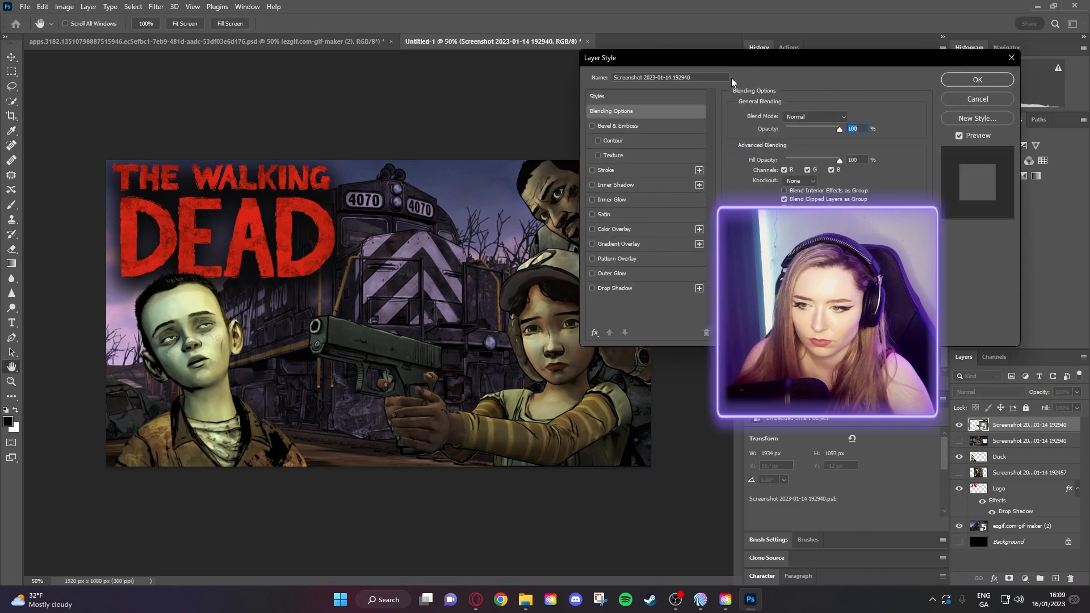
click(593, 289)
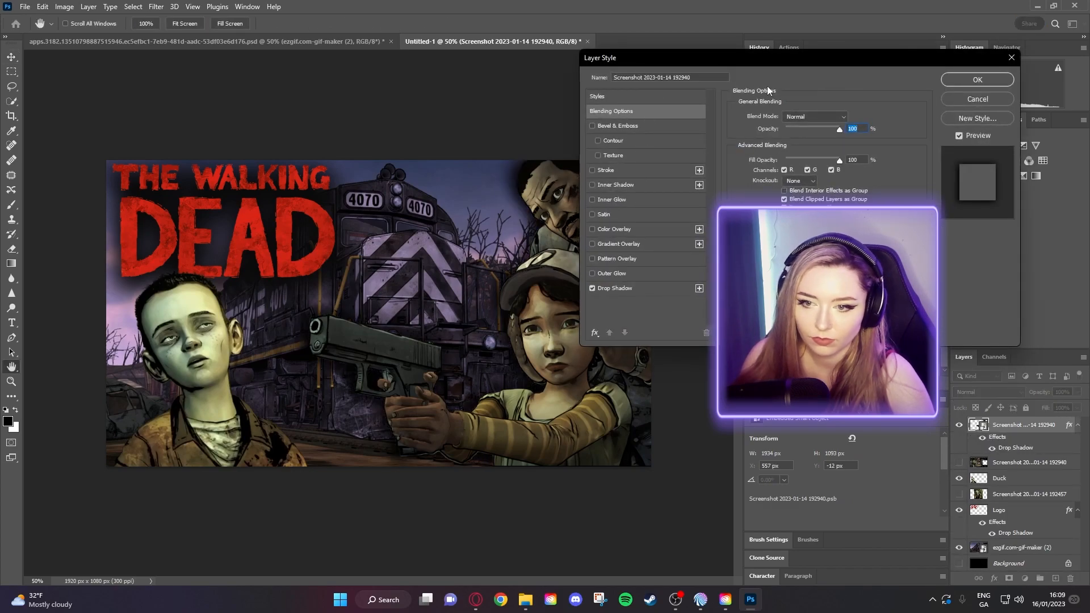
drag(770, 63, 780, 63)
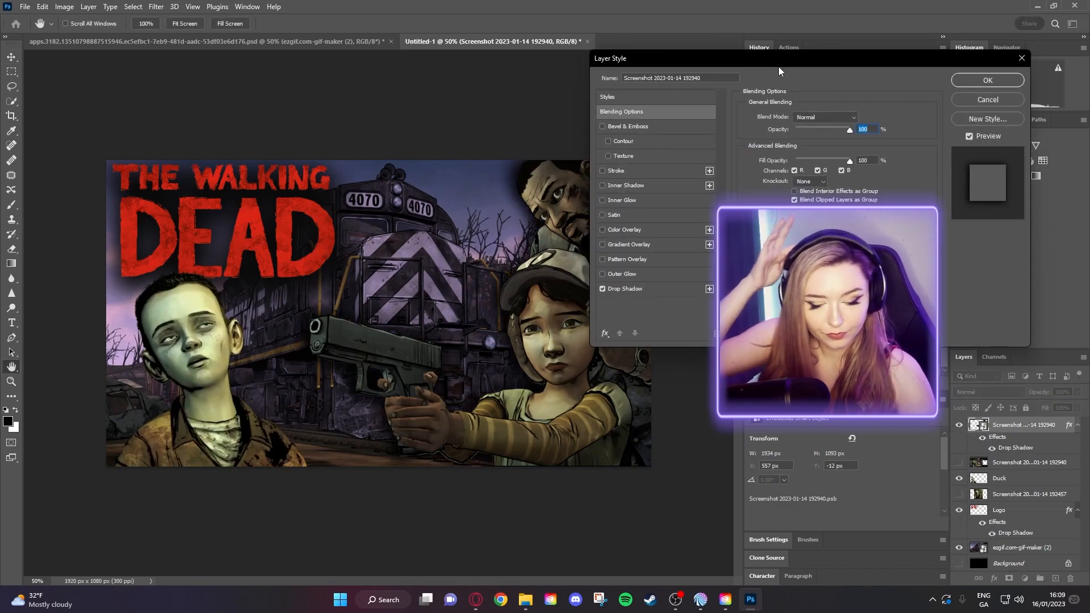
drag(773, 59, 799, 56)
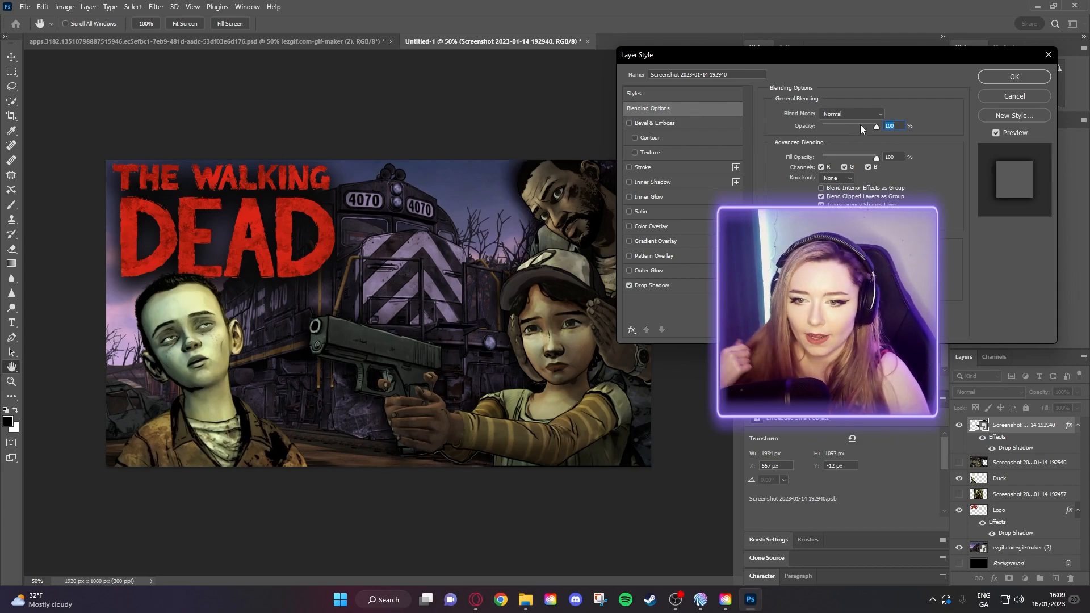
click(680, 283)
drag(852, 132, 867, 129)
drag(818, 166, 805, 168)
mouse_move(750, 58)
mouse_down()
mouse_move(872, 73)
mouse_move(852, 31)
mouse_move(735, 54)
mouse_up()
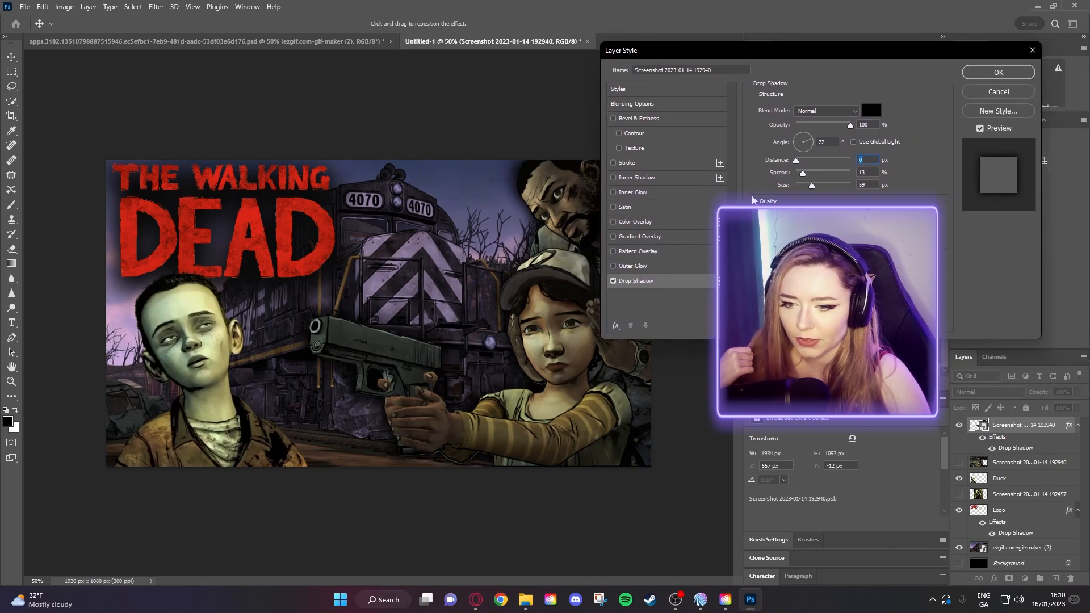
click(998, 72)
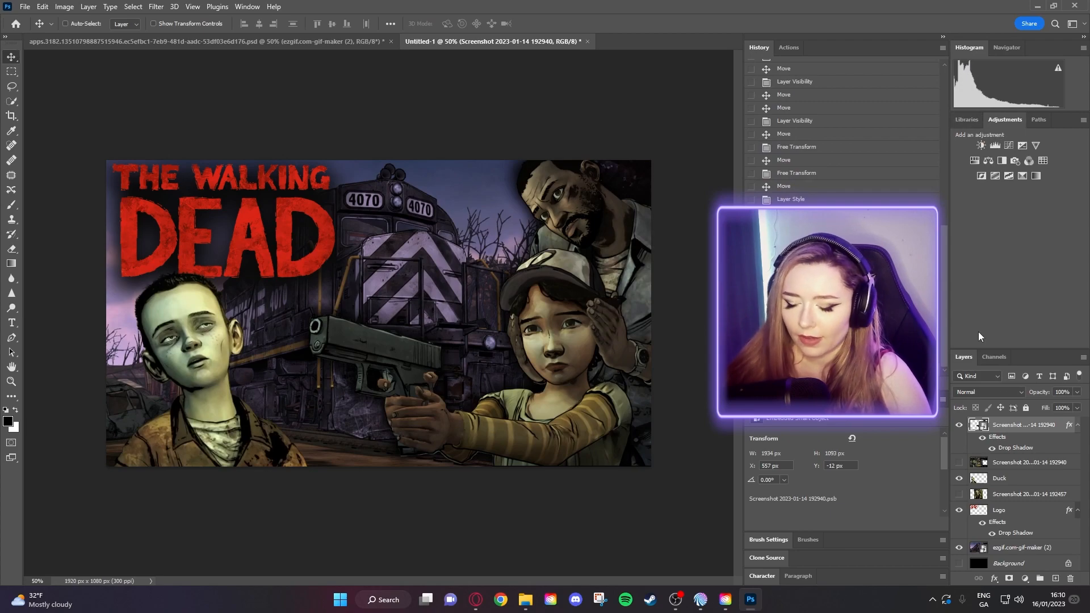
- Add a drop shadow to the Duck boy layer with a rotated angle, 0 px distance, 59 px size
click(1011, 479)
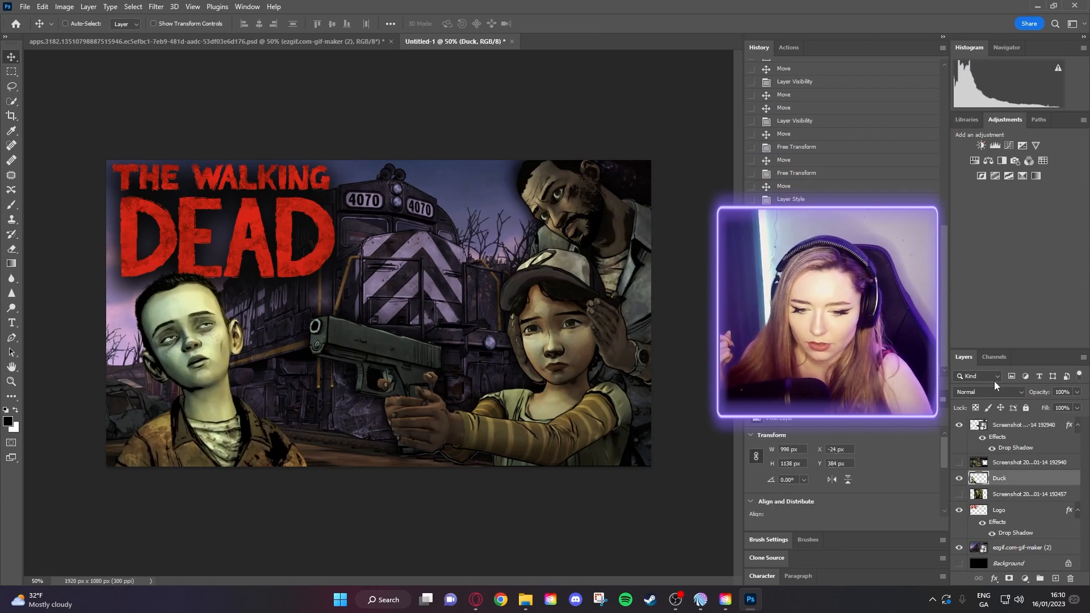
right_click(1001, 478)
click(886, 107)
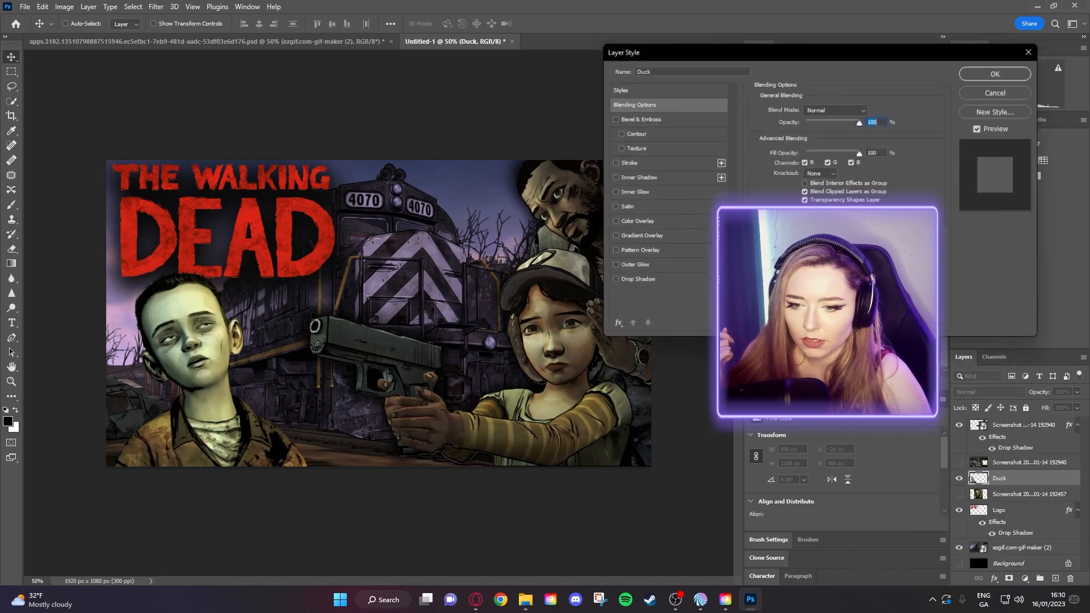
click(613, 281)
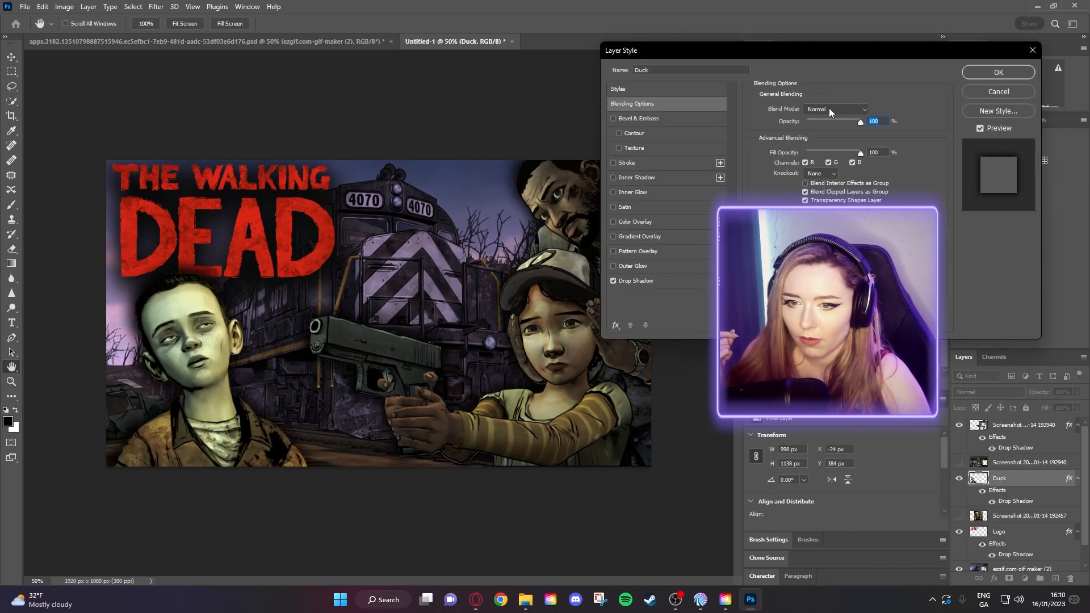
click(670, 281)
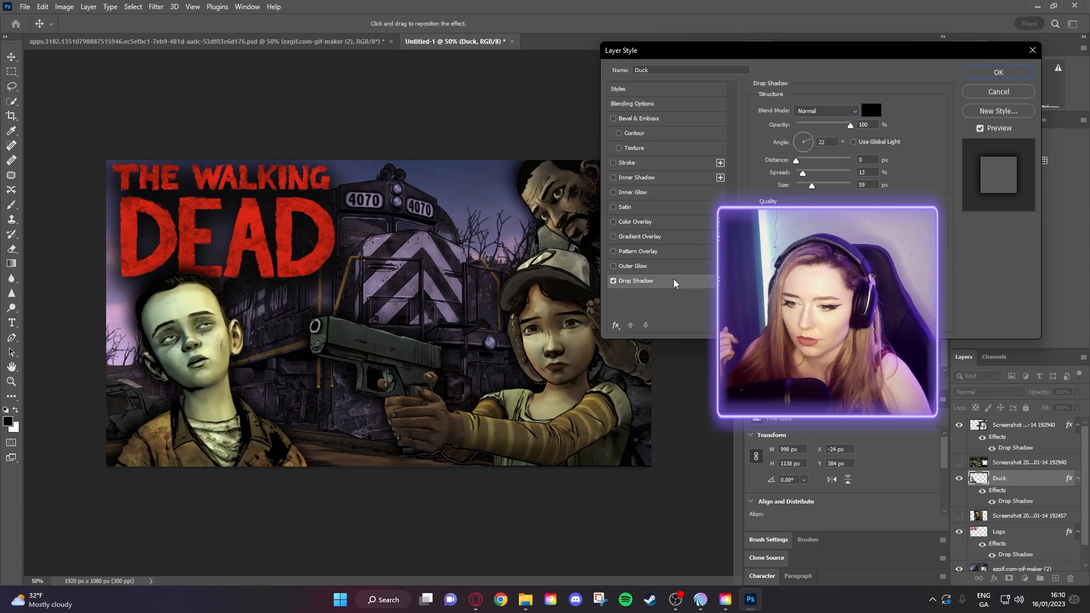
drag(796, 138, 785, 140)
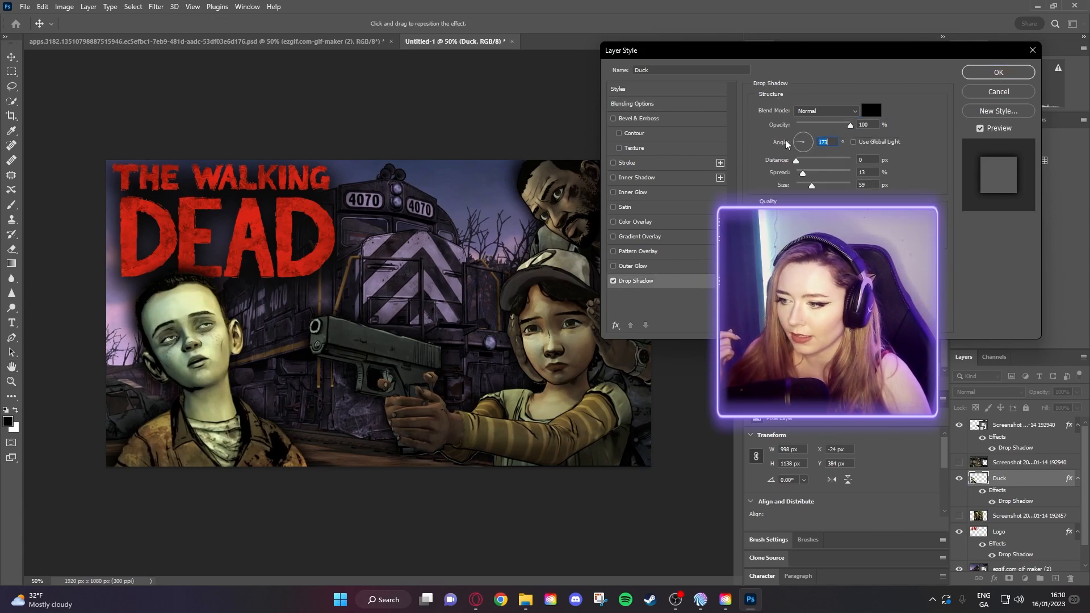
drag(799, 59, 760, 74)
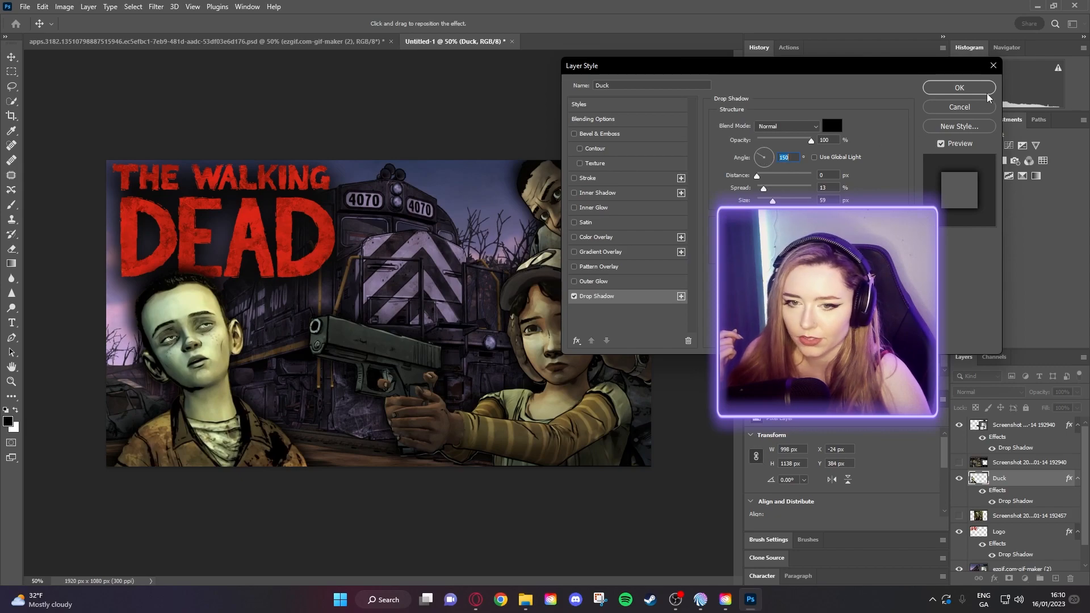
click(965, 89)
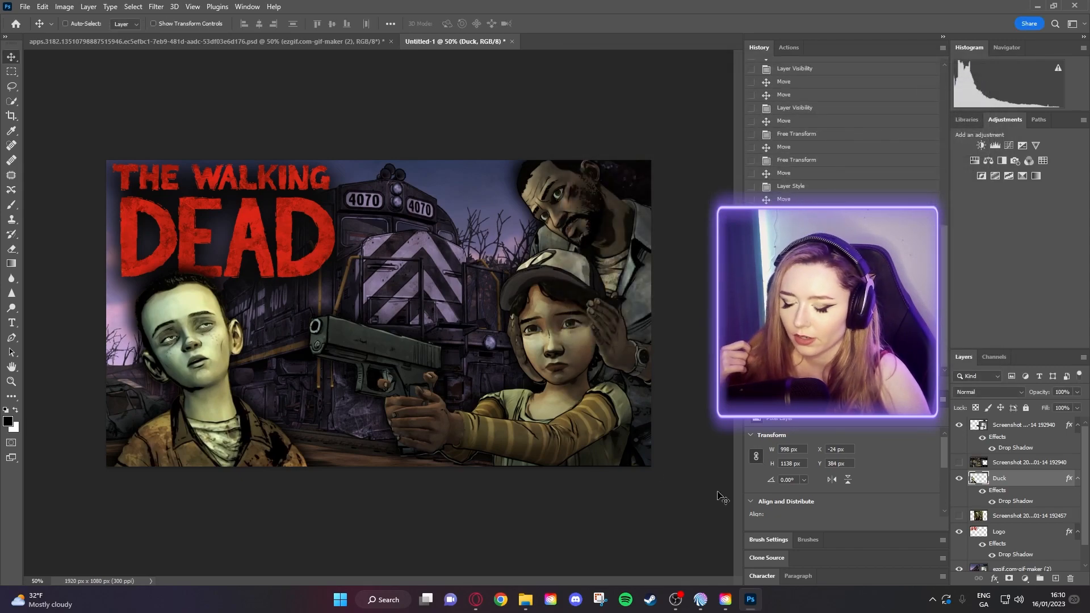
- Brighten the train background with a clipped Brightness/Contrast layer at Brightness 53, Contrast -4
scroll(1028, 546, down, 1)
click(1026, 553)
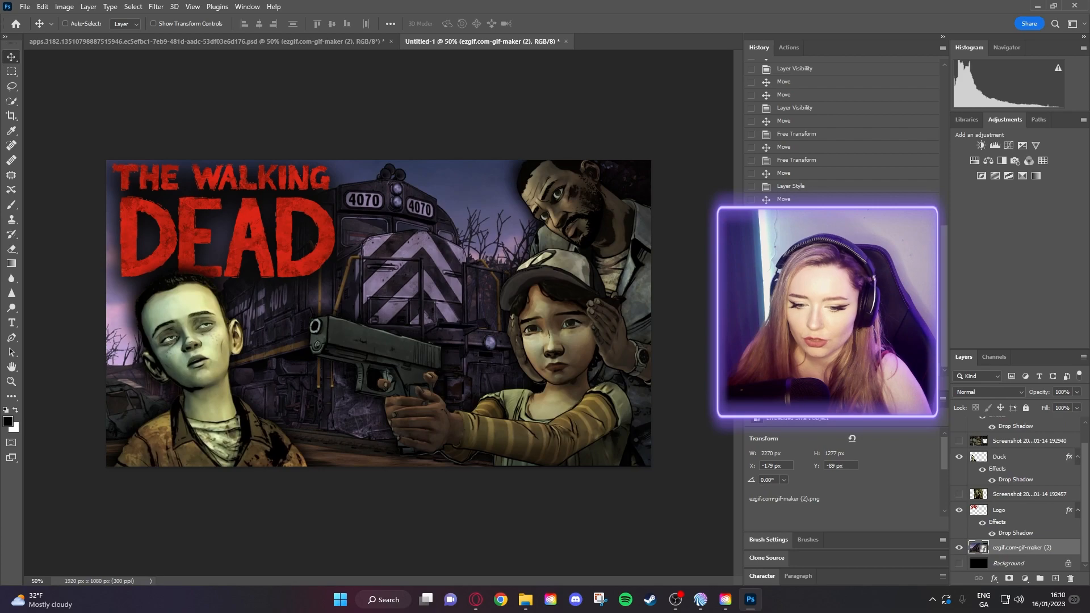
click(983, 144)
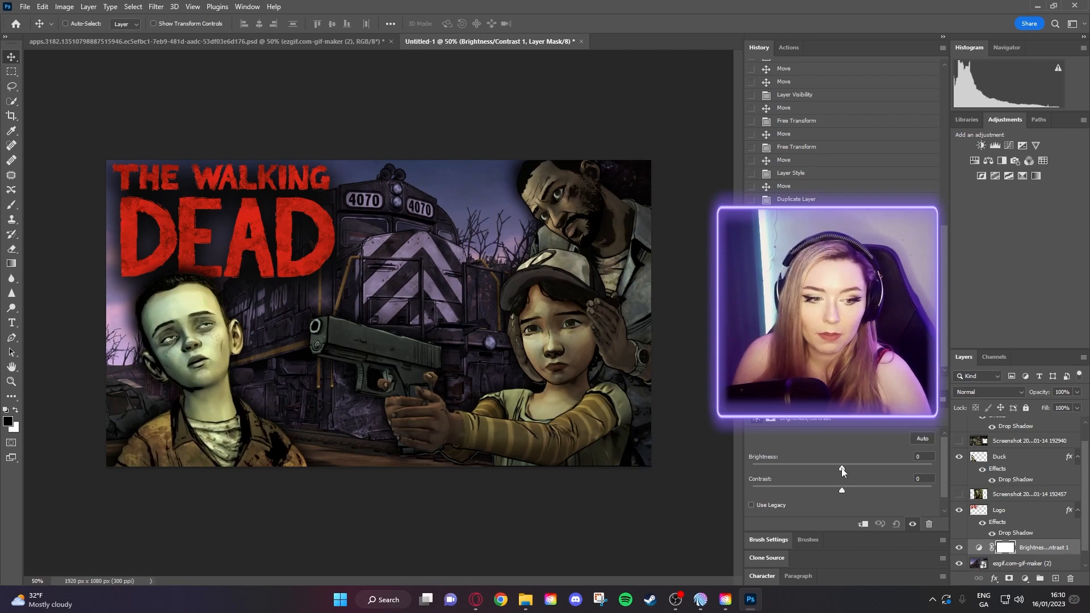
drag(840, 469, 836, 492)
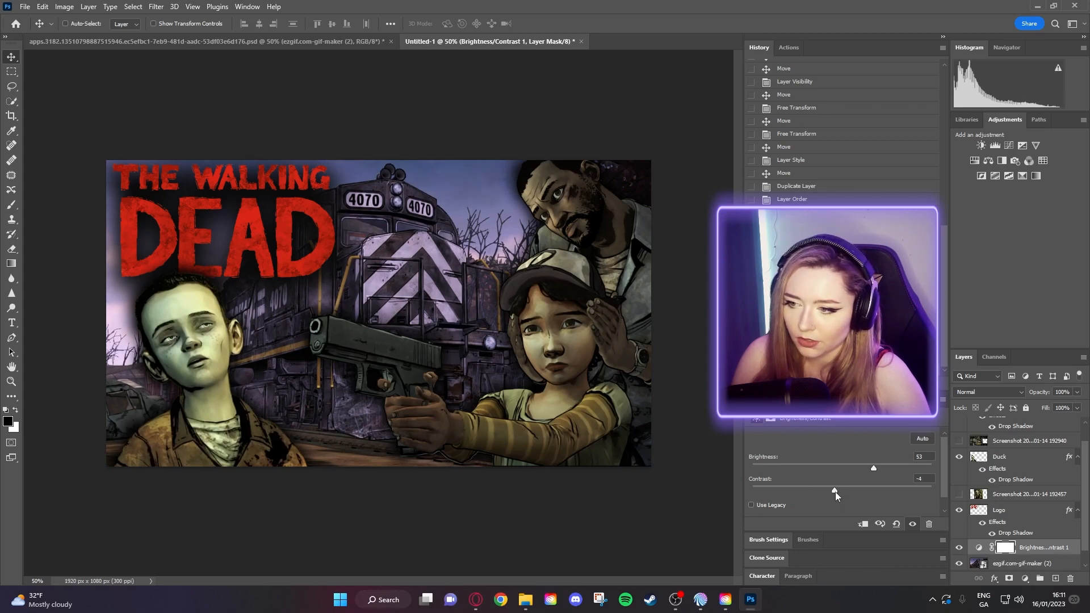
scroll(1021, 493, up, 1)
scroll(1012, 439, down, 2)
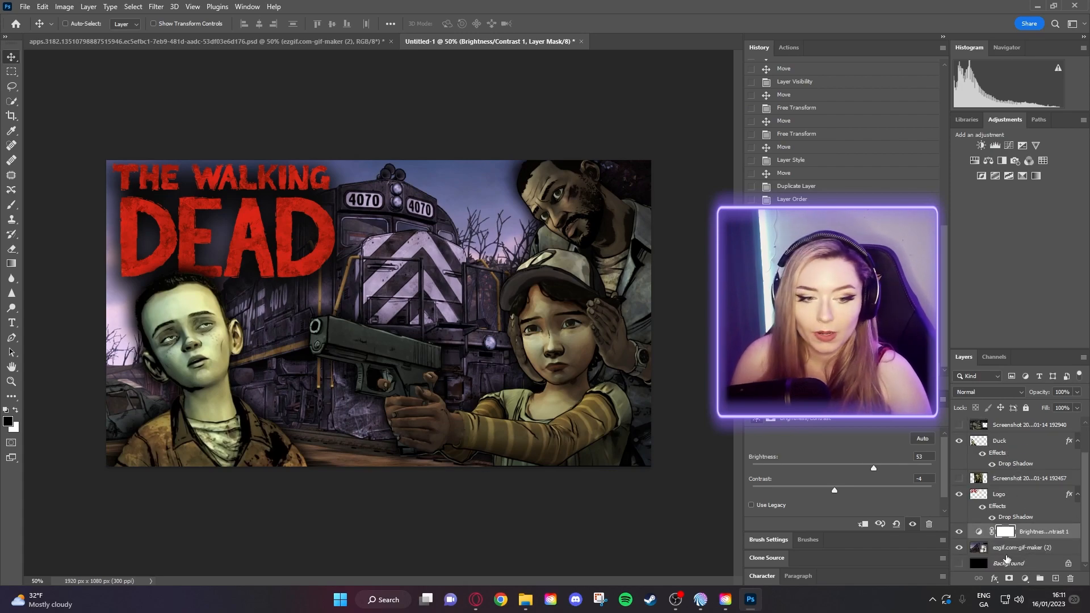
alt+click(1025, 538)
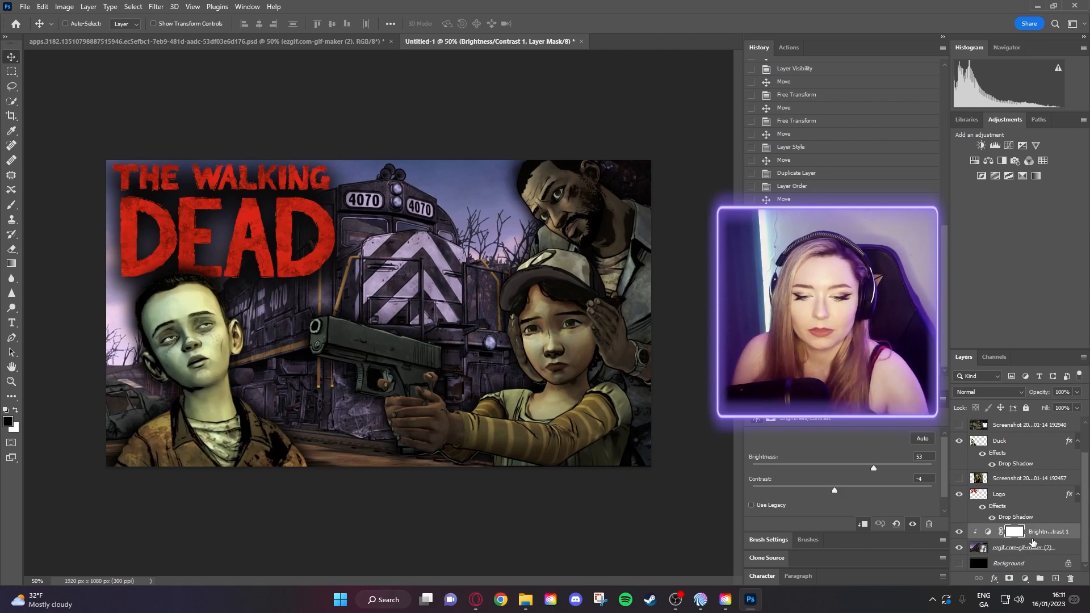
scroll(1027, 539, up, 1)
click(1008, 479)
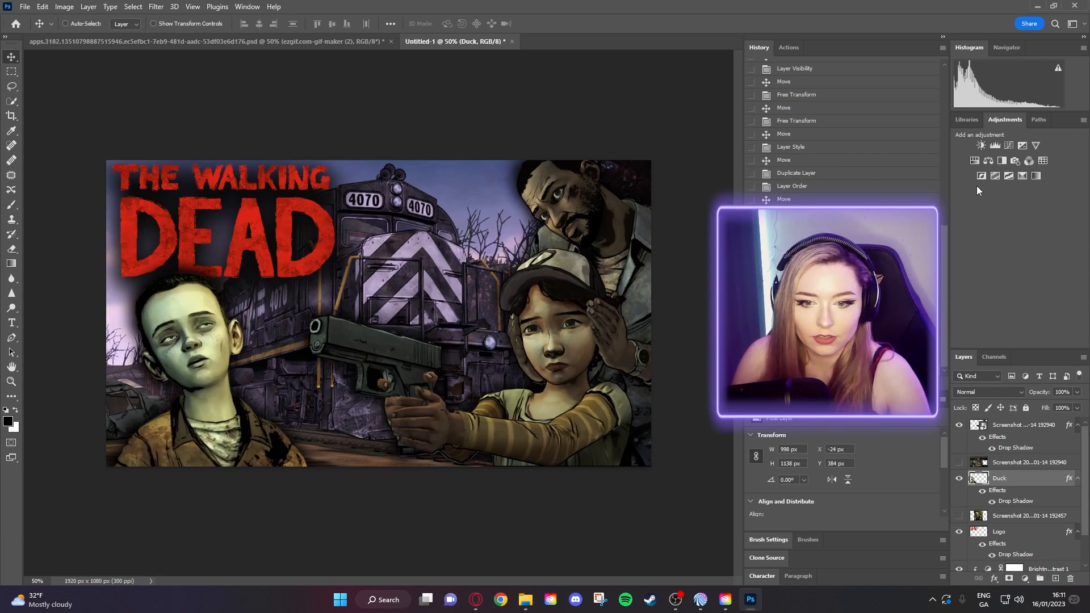
- Clip a Brightness/Contrast 2 layer to the Duck boy at Brightness 16, Contrast 25
click(982, 146)
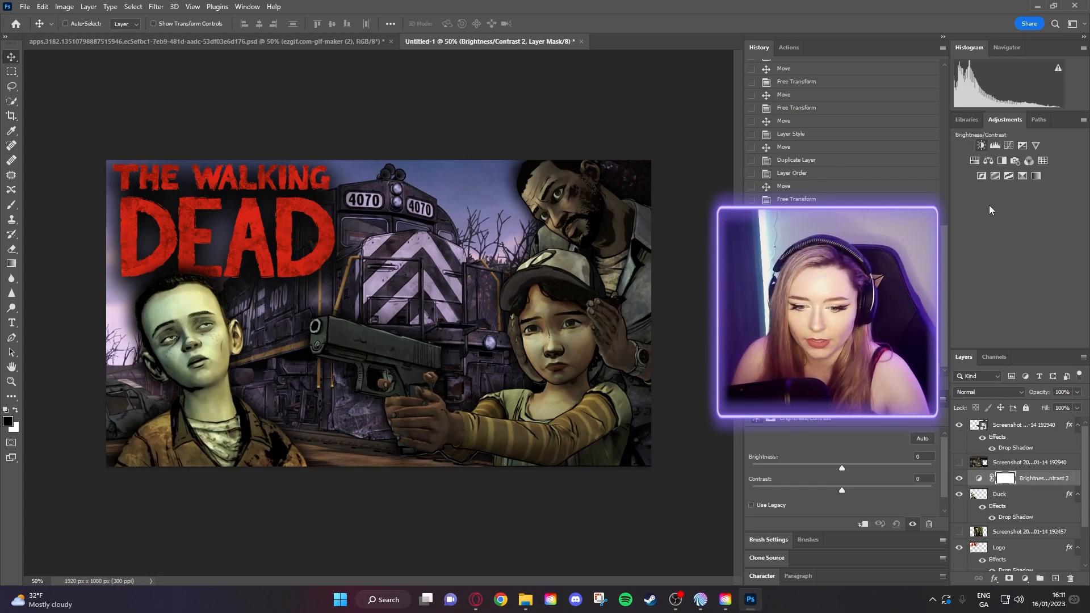
mouse_move(845, 462)
mouse_down()
mouse_move(892, 472)
mouse_move(837, 475)
mouse_move(920, 472)
mouse_move(842, 471)
mouse_up()
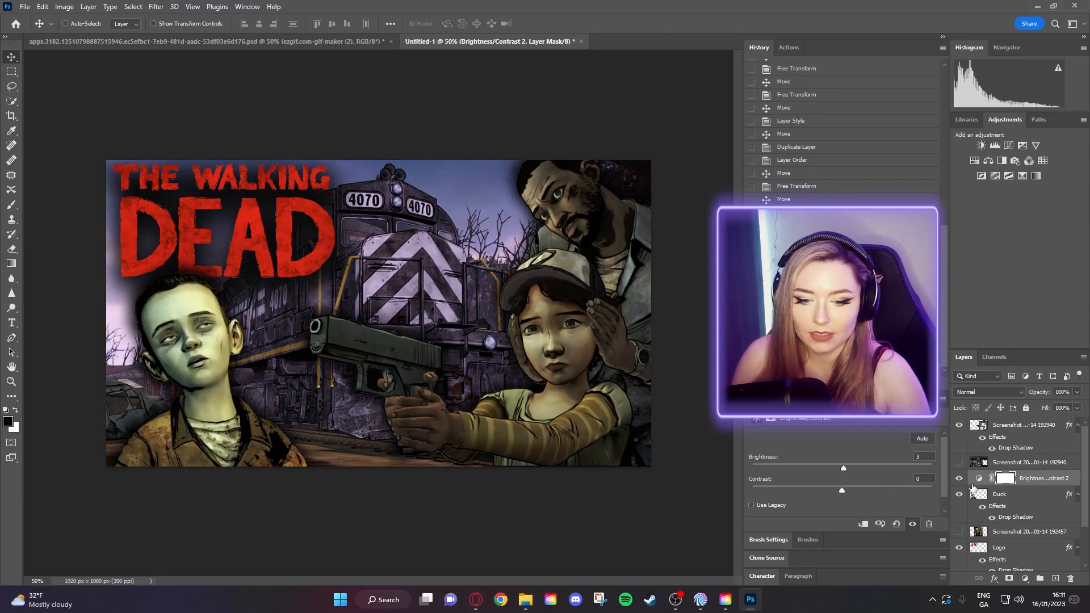
alt+click(1031, 483)
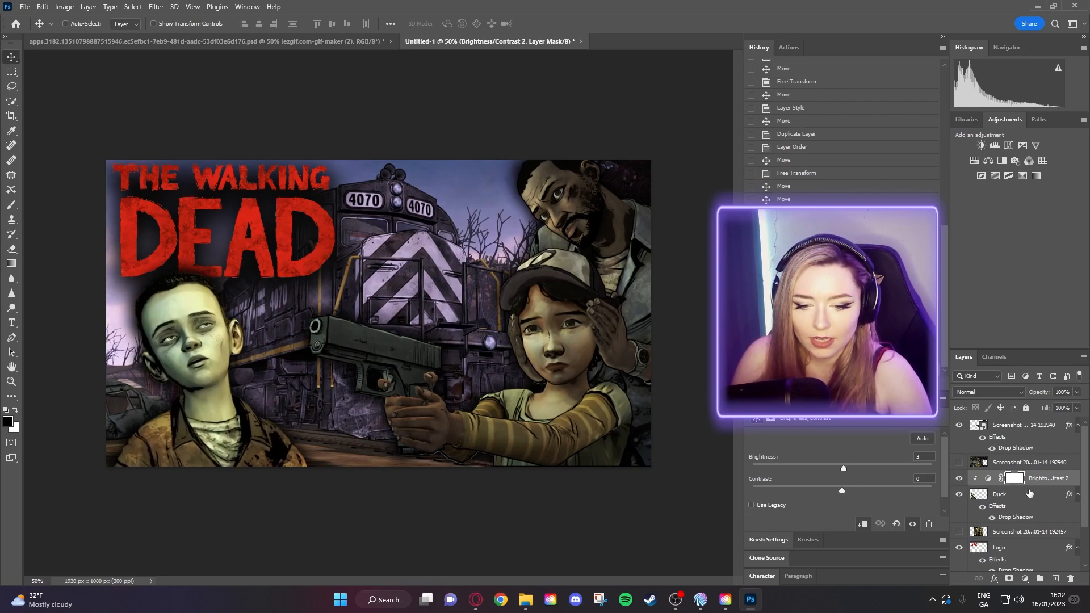
mouse_move(843, 468)
mouse_down()
mouse_move(868, 463)
mouse_move(840, 473)
mouse_move(868, 491)
mouse_move(856, 492)
mouse_move(852, 473)
mouse_up()
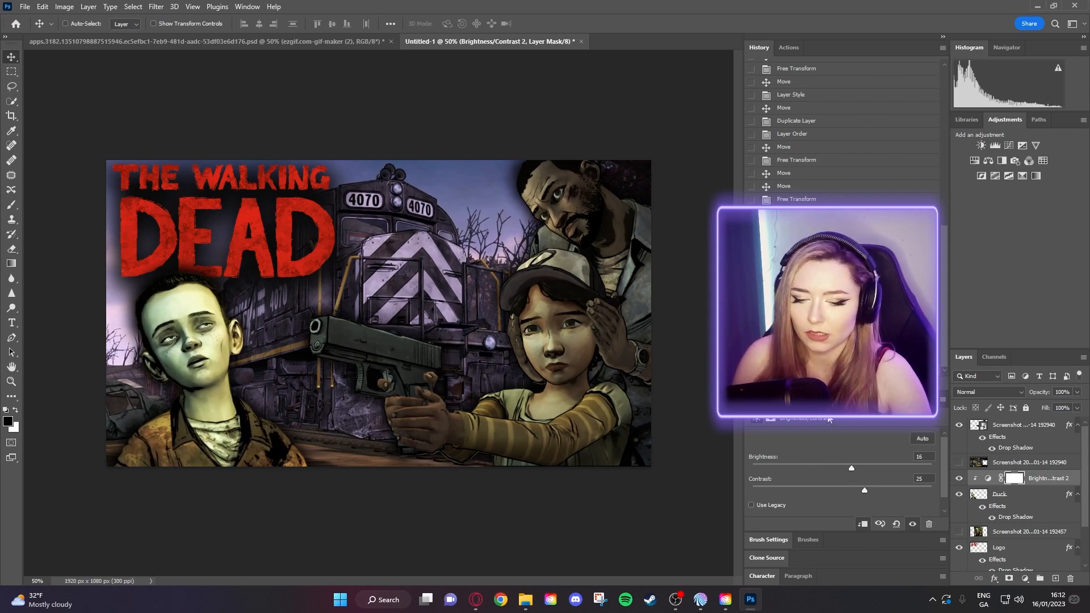
click(1016, 430)
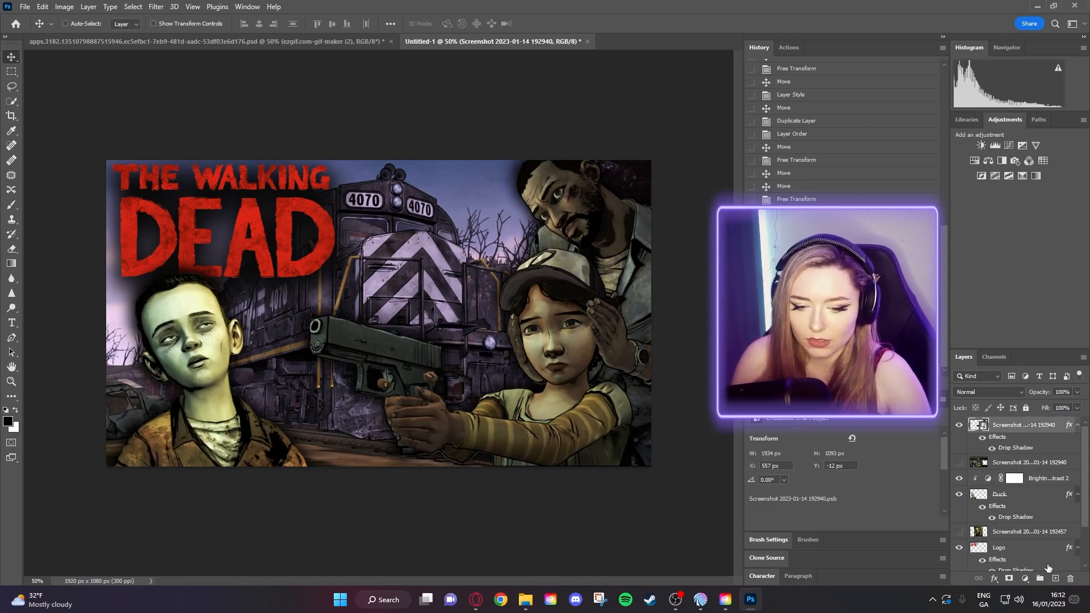
- Clip a Brightness/Contrast 3 layer to the man-and-girl cut-out at Brightness 67, Contrast 22
click(980, 146)
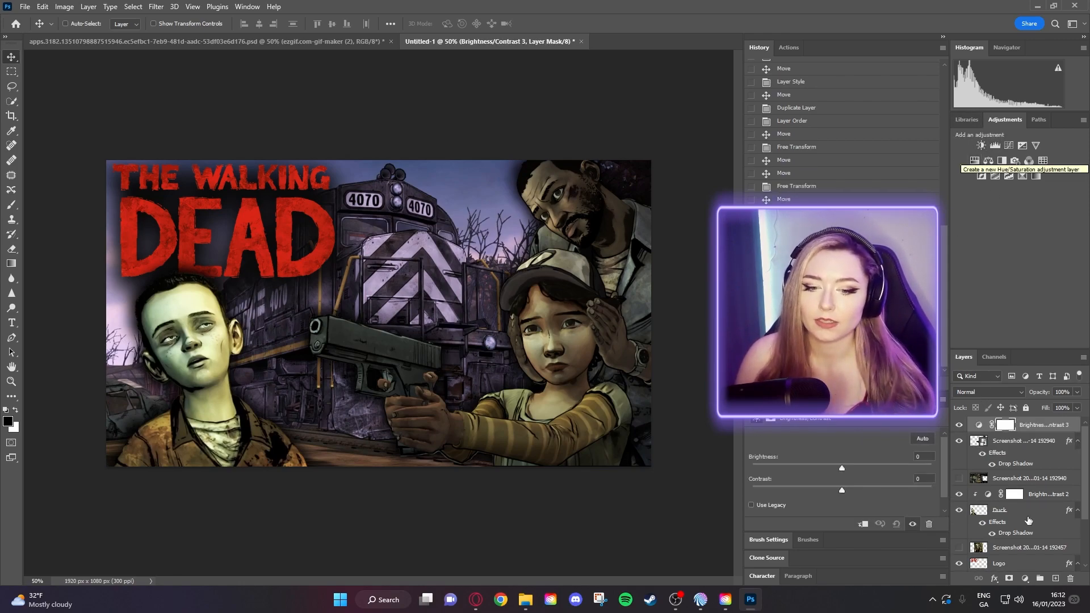
alt+click(1022, 432)
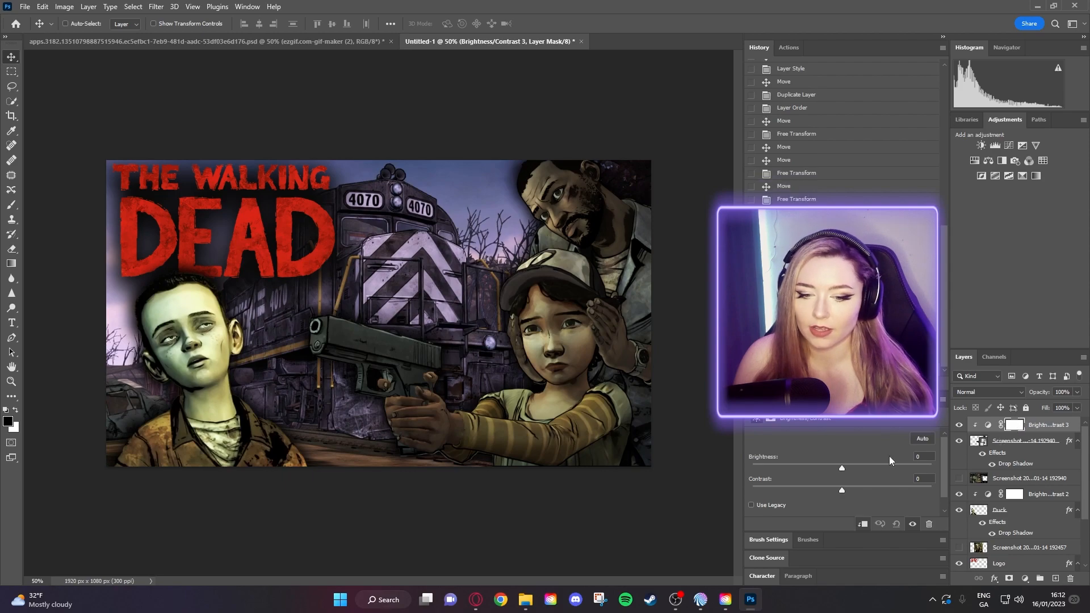
drag(845, 468, 860, 493)
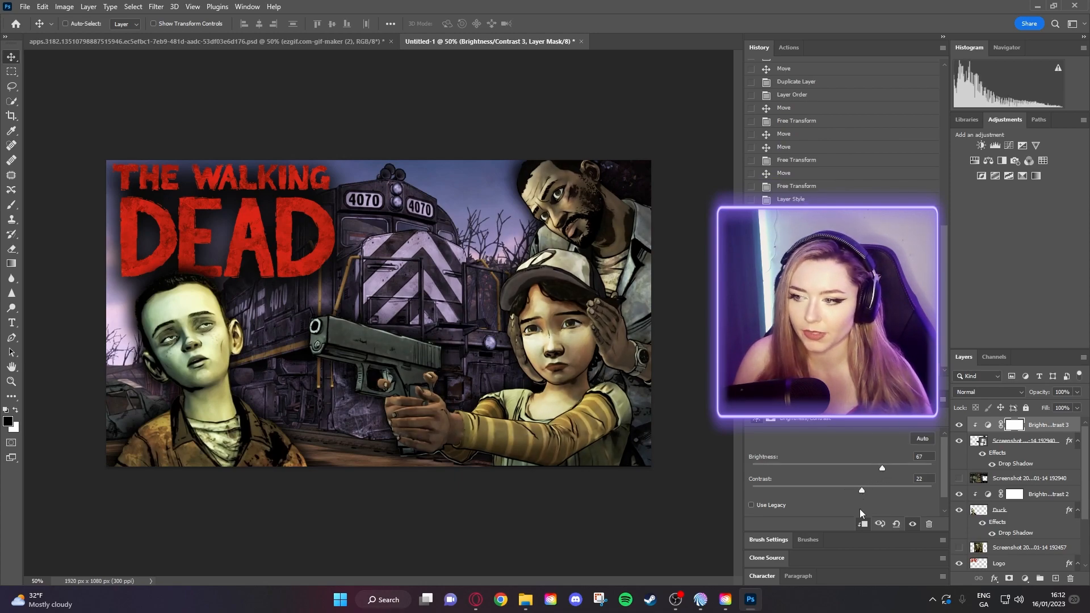
click(1001, 563)
mouse_move(290, 247)
mouse_down()
mouse_move(460, 262)
mouse_move(293, 261)
mouse_move(292, 248)
mouse_up()
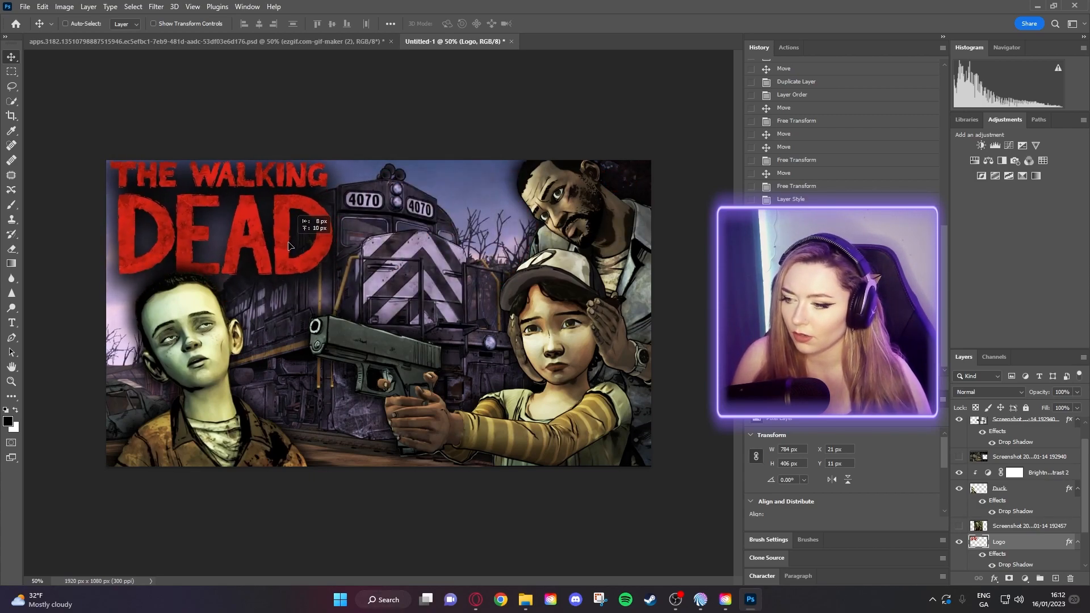
- Move the boy (Duck layer) lower and nudge the logo into place
click(1018, 489)
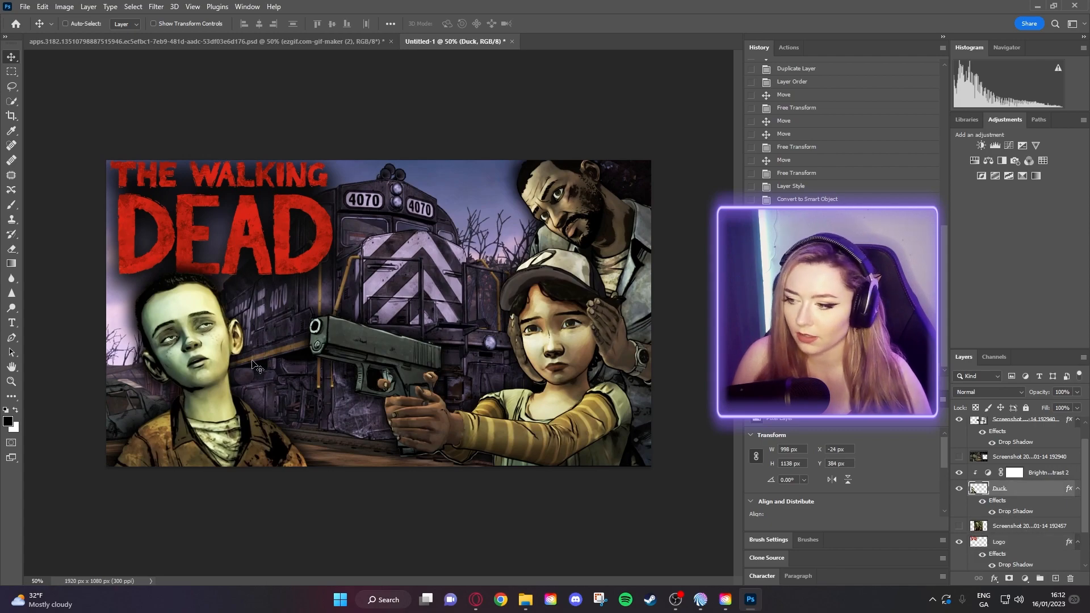
drag(208, 357, 210, 372)
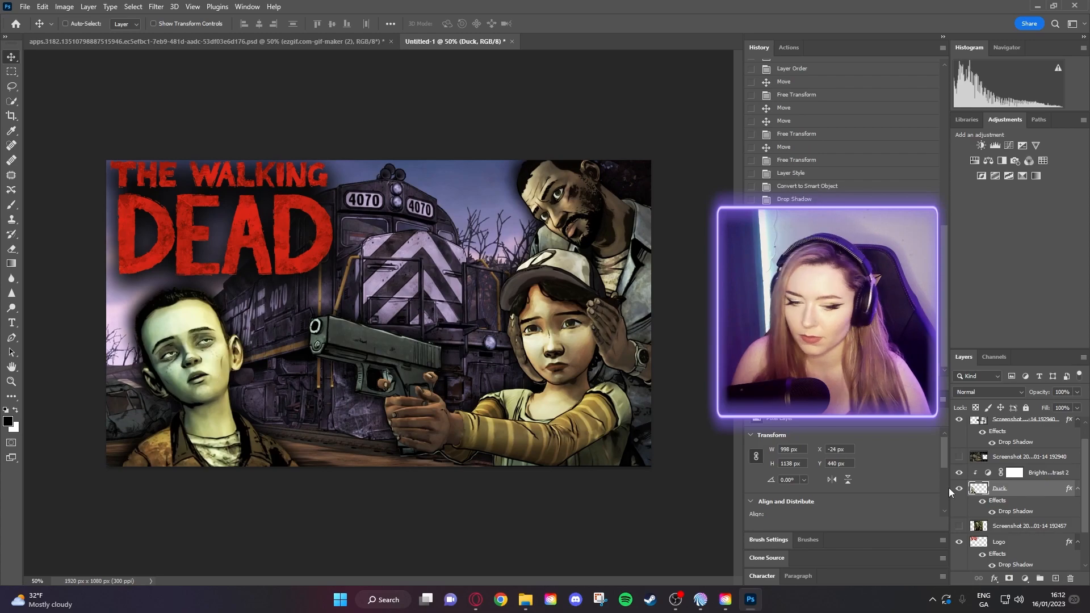
click(1016, 542)
drag(232, 247, 231, 252)
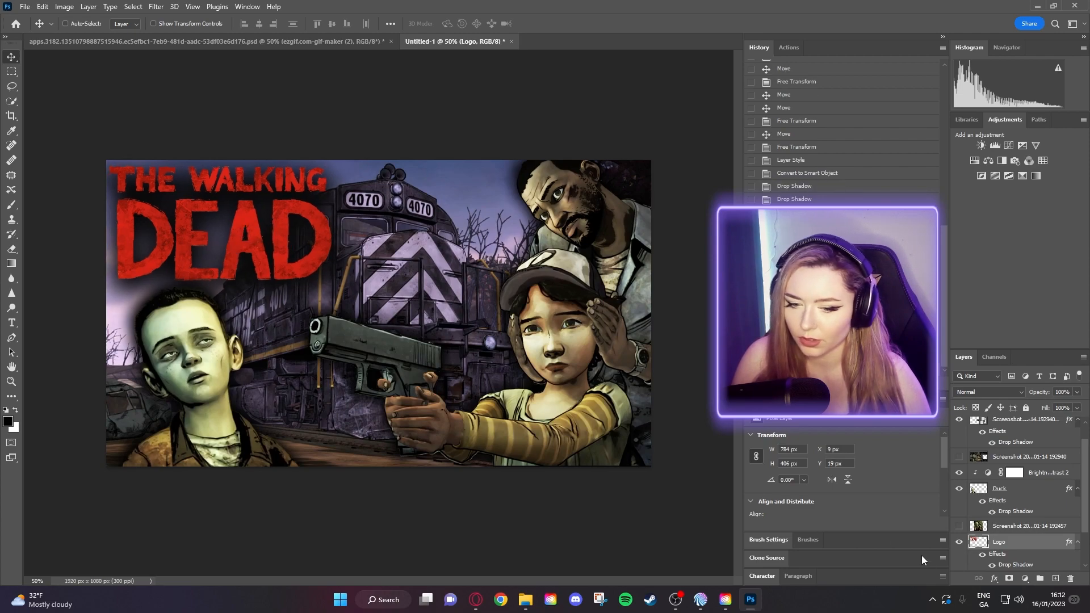
- Shift the train background layer slightly down and to the right
scroll(1011, 542, down, 2)
click(1017, 548)
drag(444, 343, 460, 351)
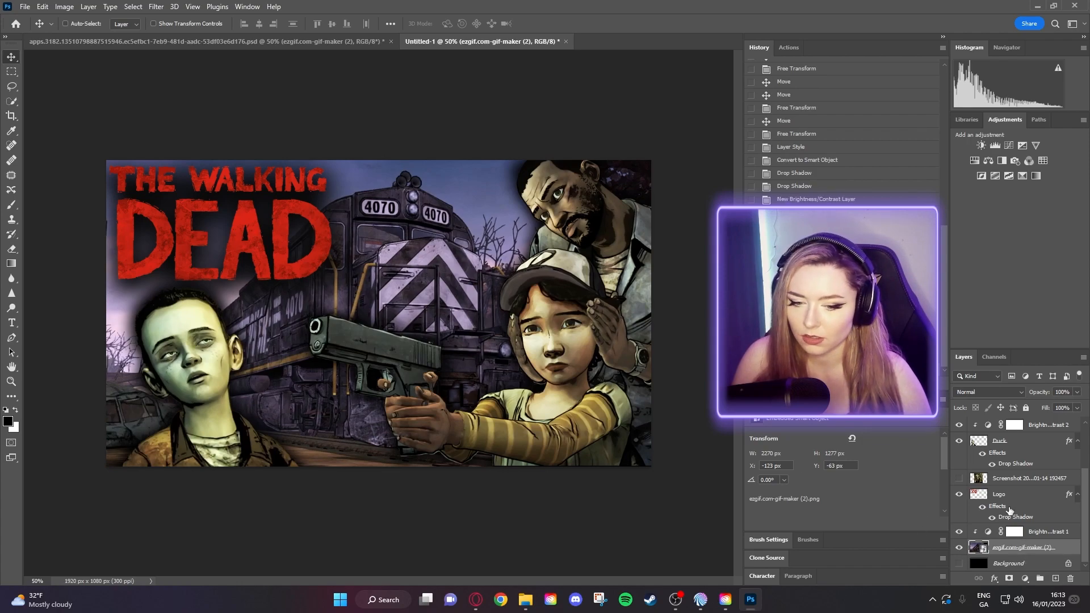
- Shift the Walking Dead logo slightly right and move the boy further right
click(1007, 500)
drag(248, 252, 253, 251)
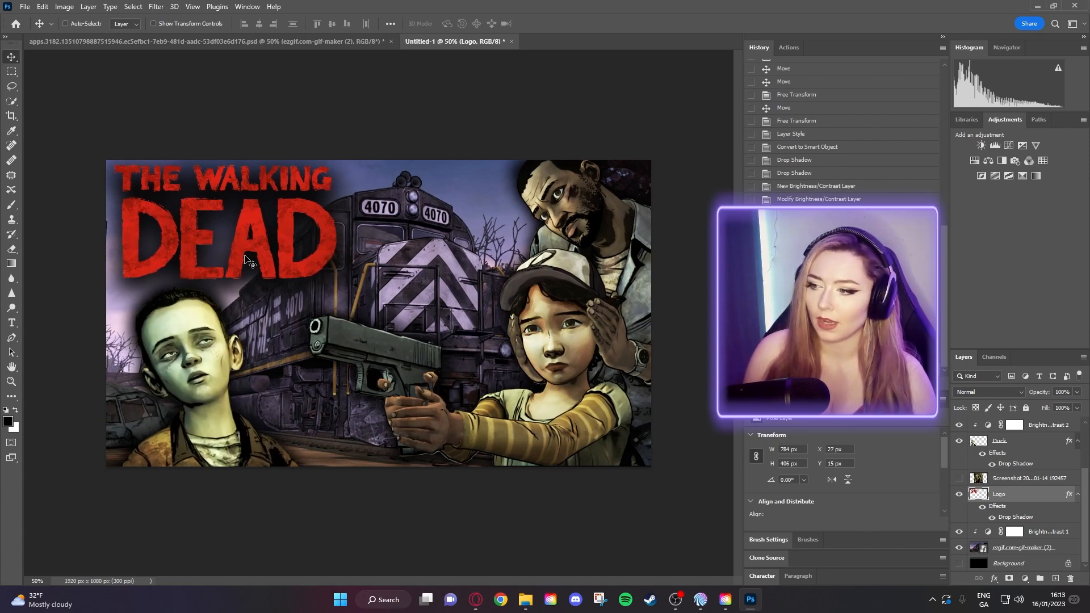
drag(272, 256, 271, 255)
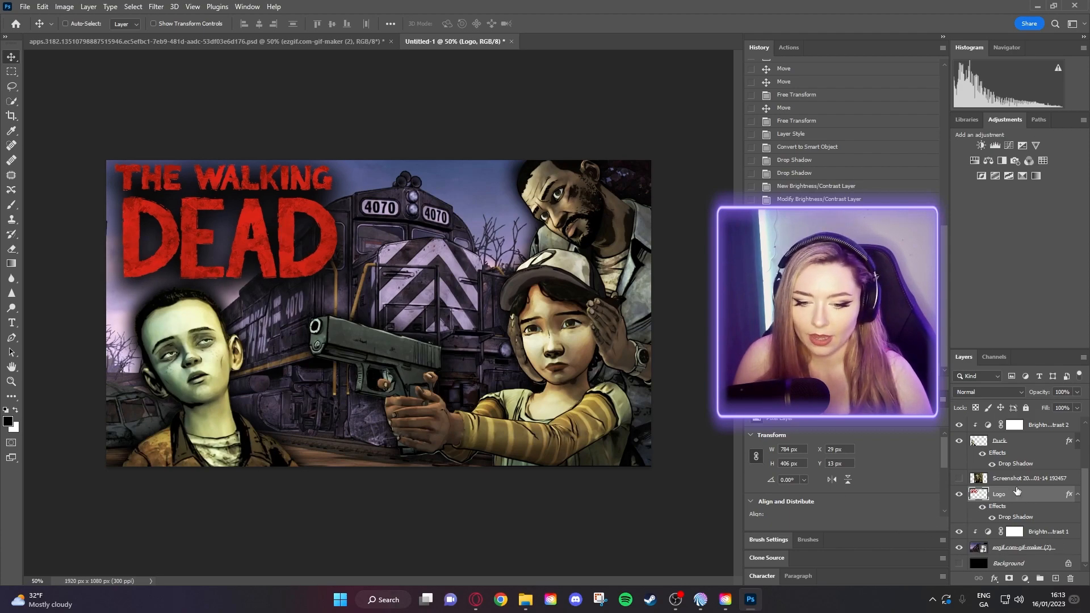
click(1006, 451)
drag(179, 393, 193, 394)
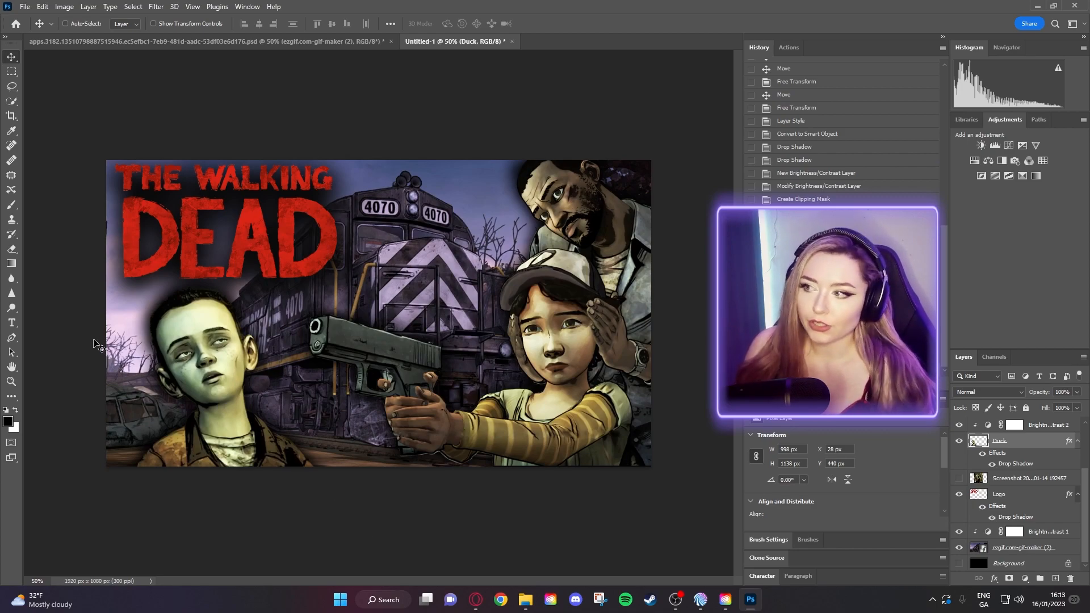
- Set up Export As for a 1920 × 1080 JPG at quality 7
click(26, 7)
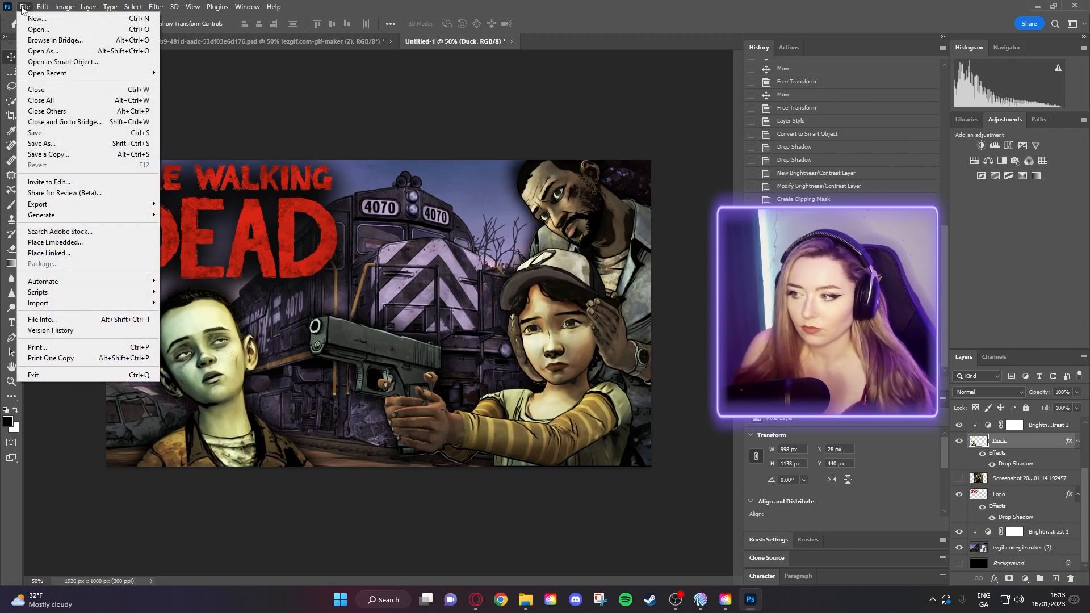
mouse_move(80, 206)
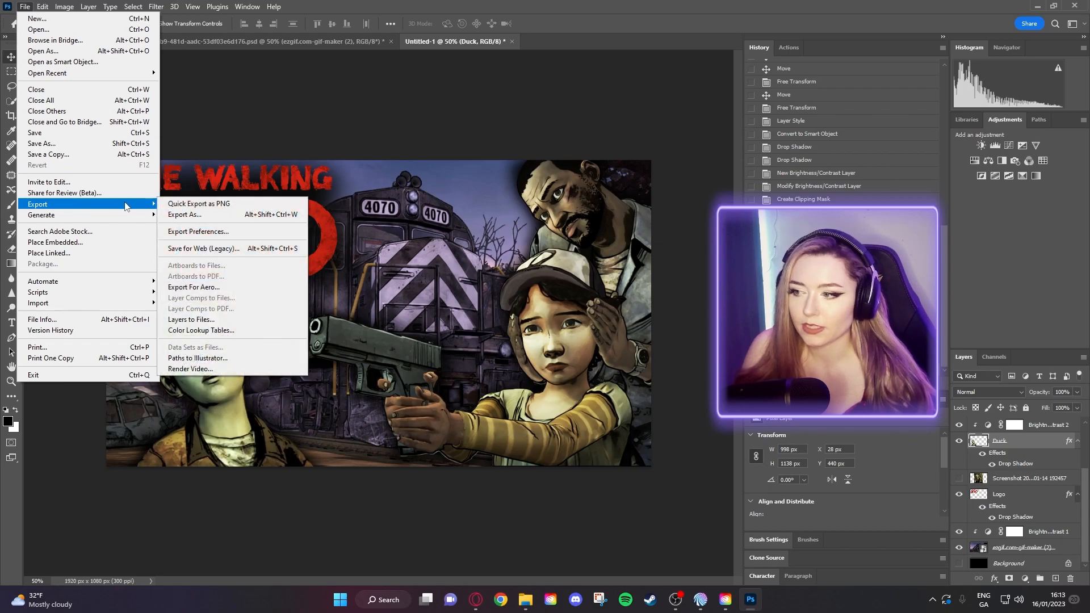
click(245, 216)
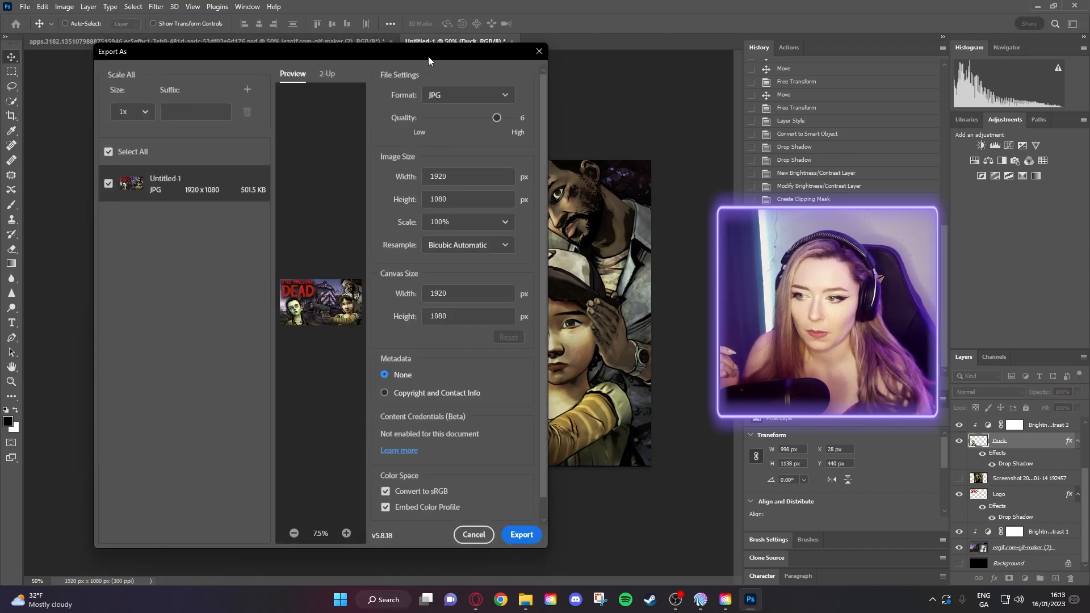
click(468, 96)
click(468, 134)
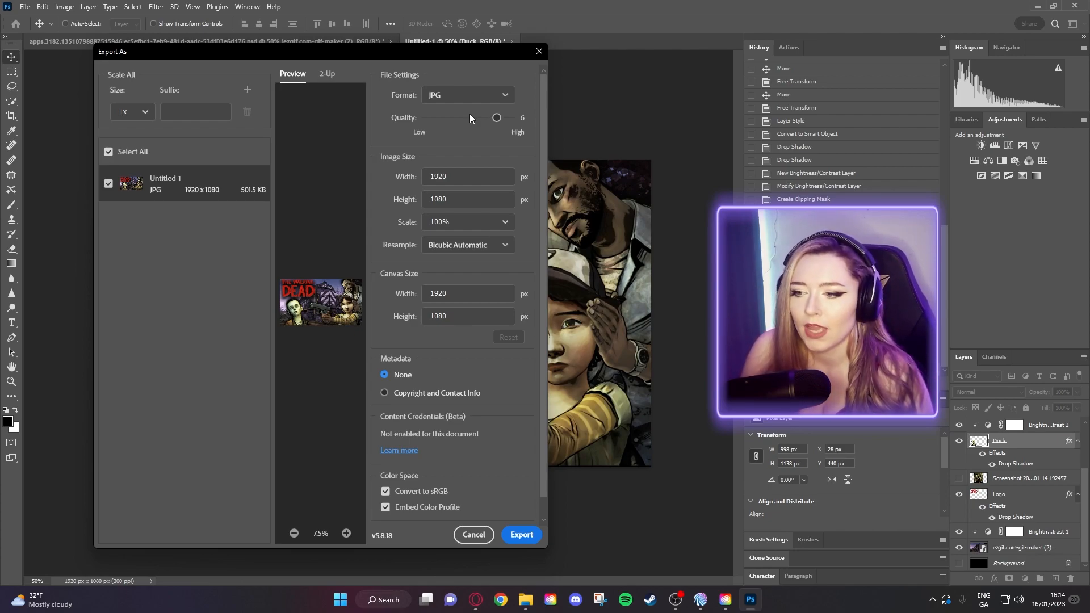
mouse_move(498, 118)
mouse_down()
mouse_move(537, 125)
mouse_move(499, 131)
mouse_move(485, 121)
mouse_move(499, 118)
mouse_up()
click(503, 115)
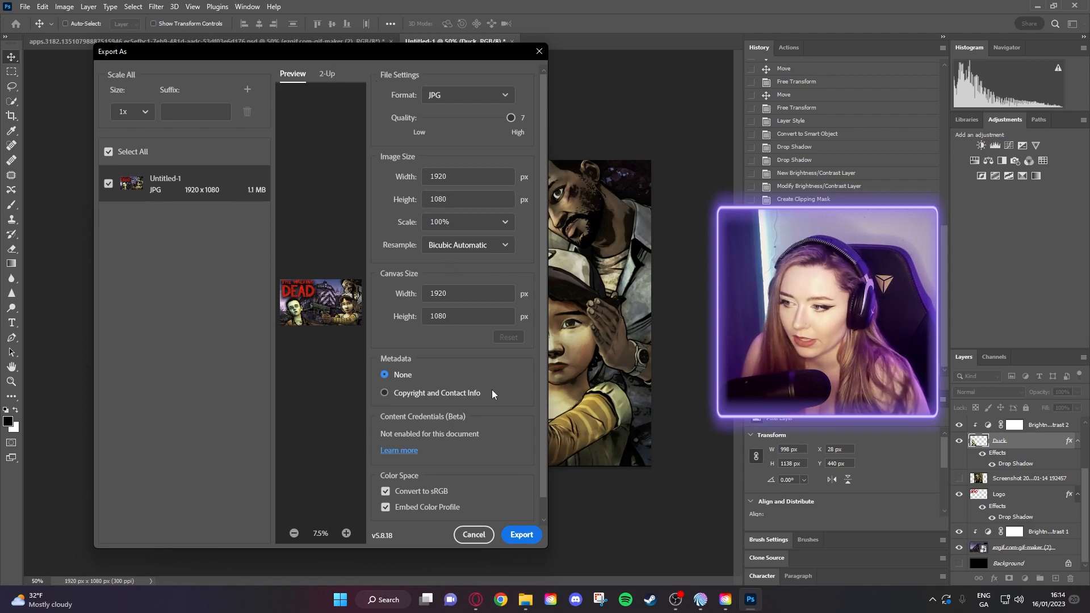
- Export the thumbnail as the JPG 'Thumbnail episode 3' in the Thumbnails folder
click(520, 536)
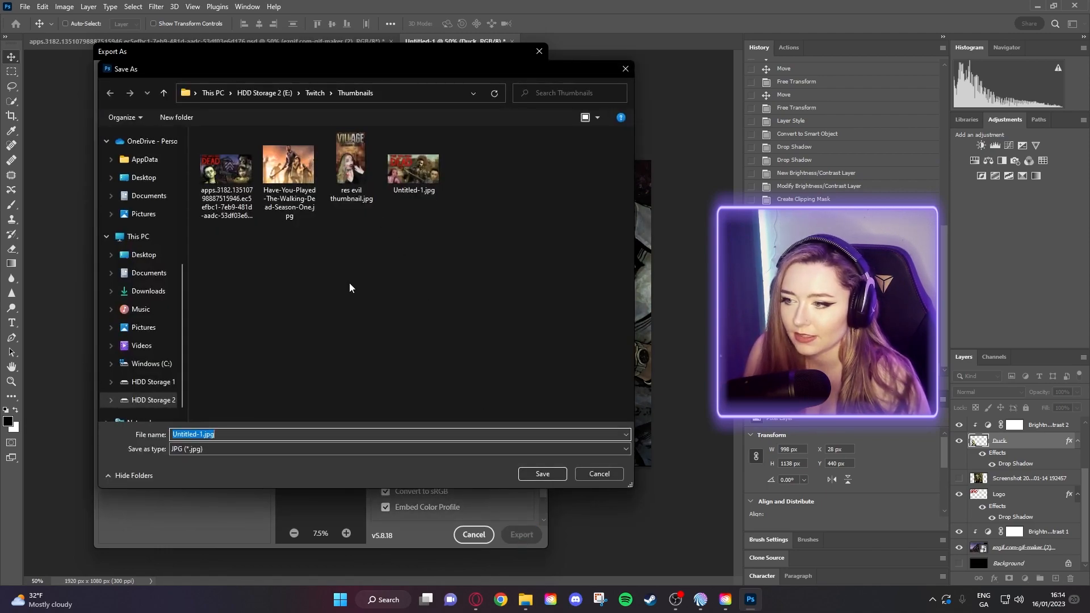
click(235, 435)
drag(235, 435, 105, 438)
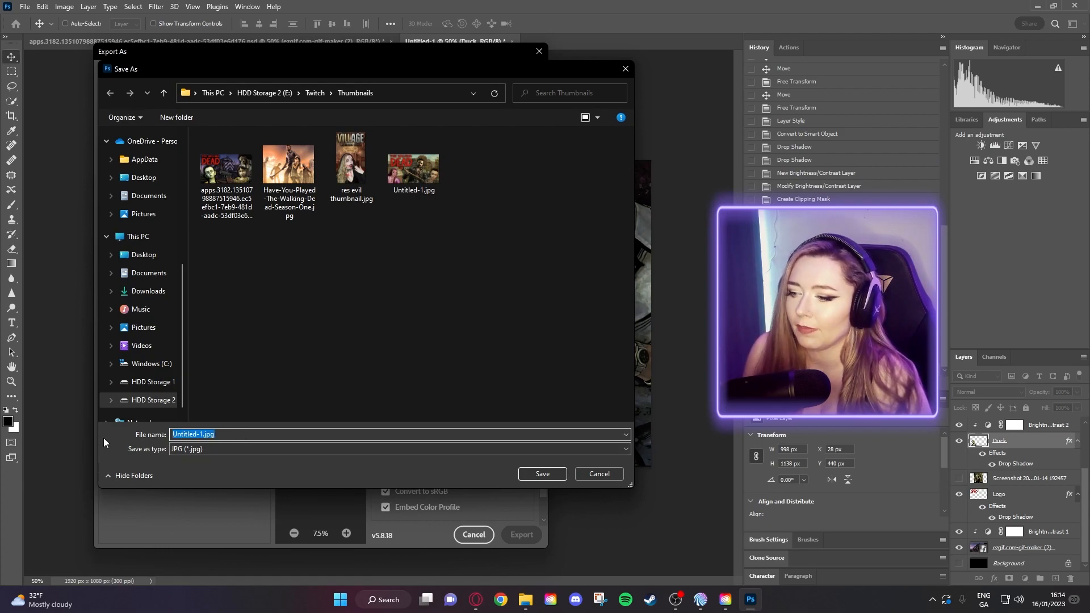
text(Thu)
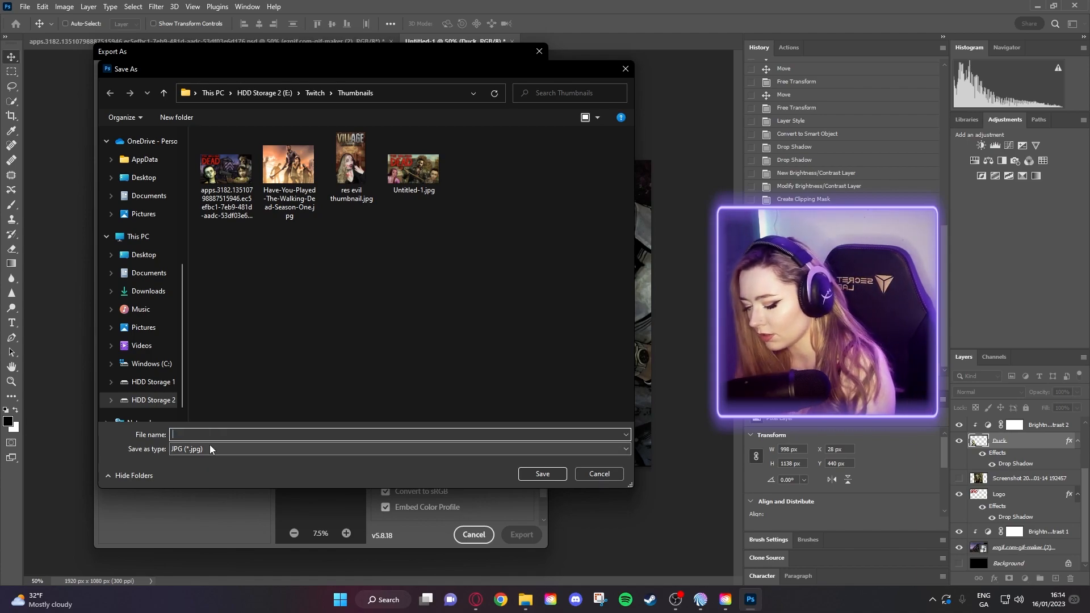
text(mb)
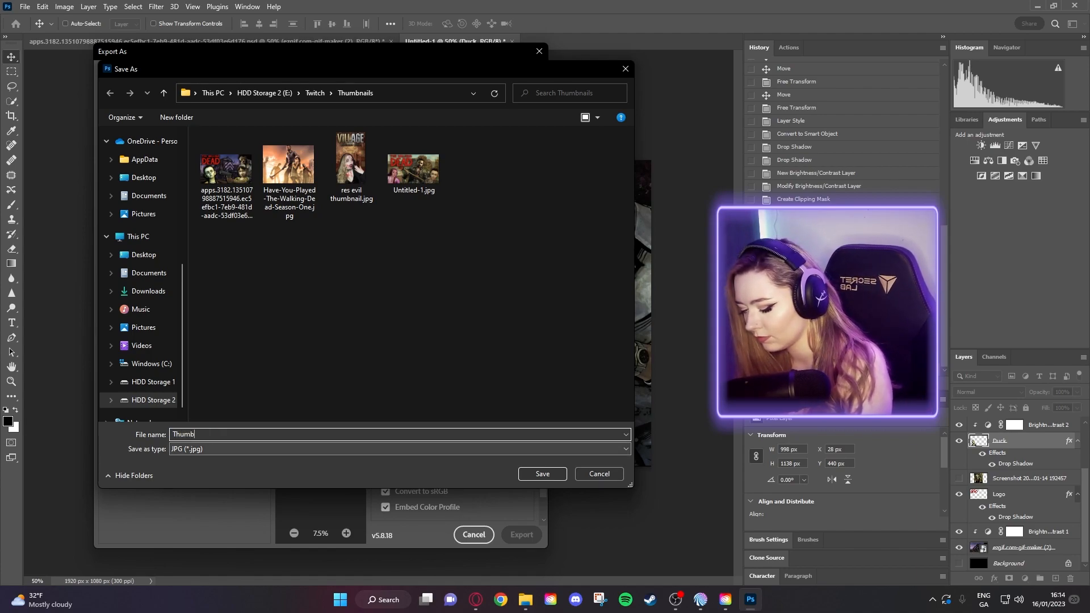
text(nail ep)
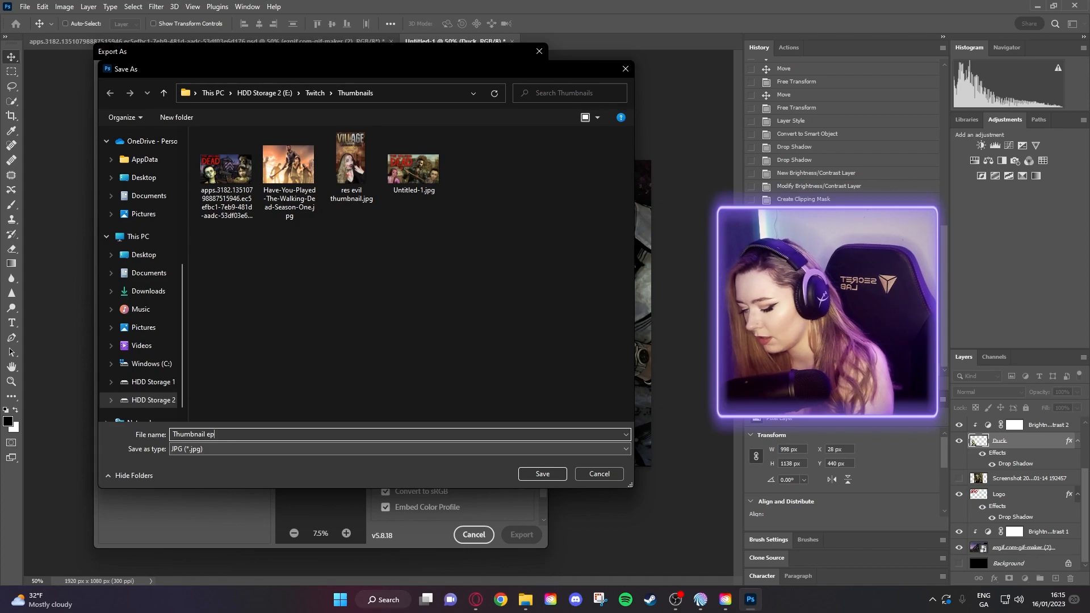
text(isode 3)
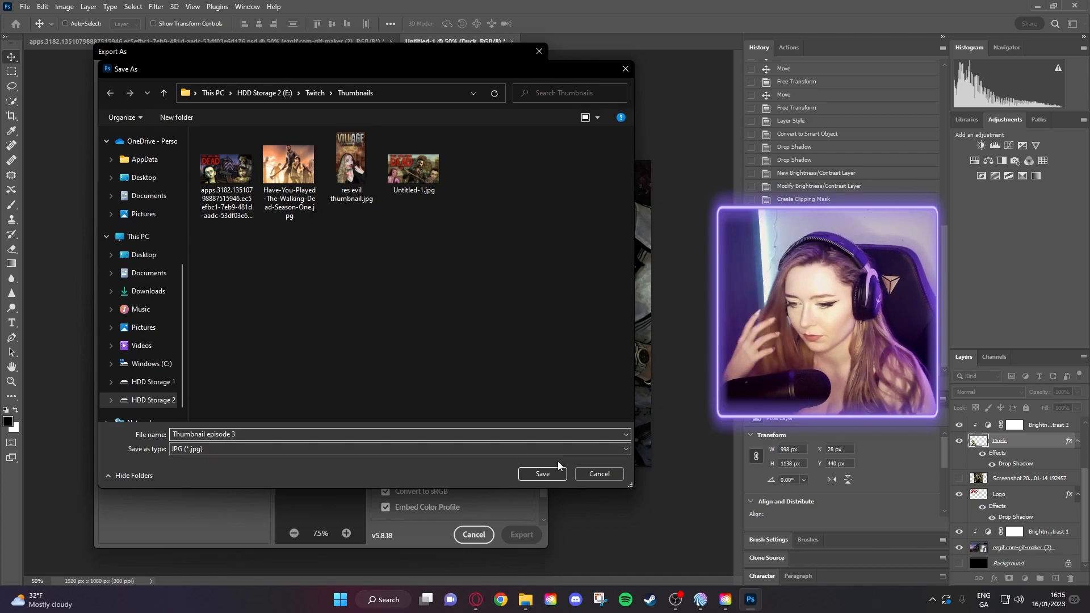
click(542, 474)
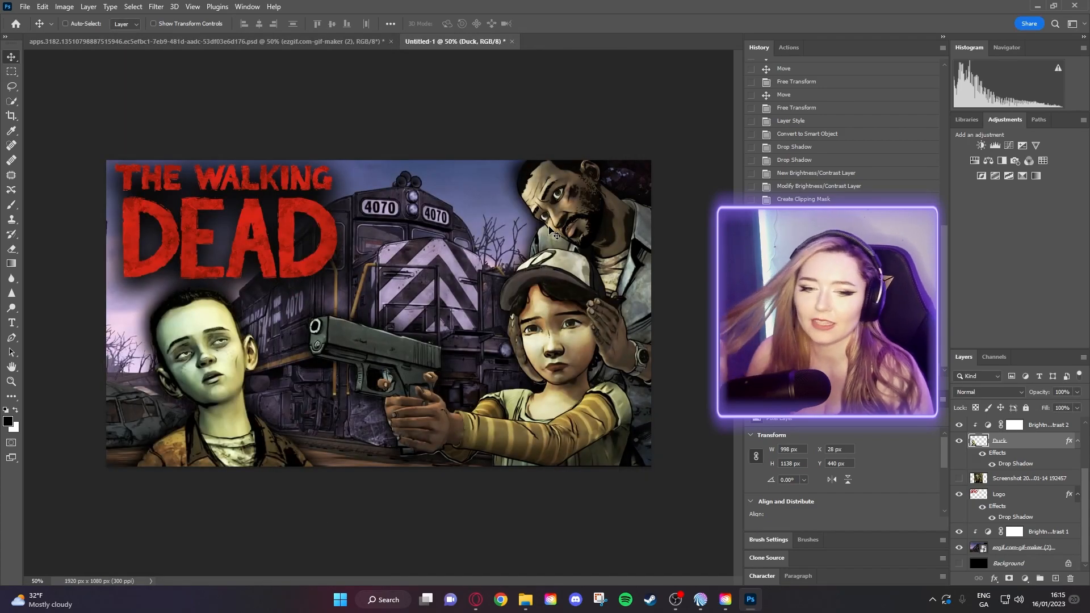